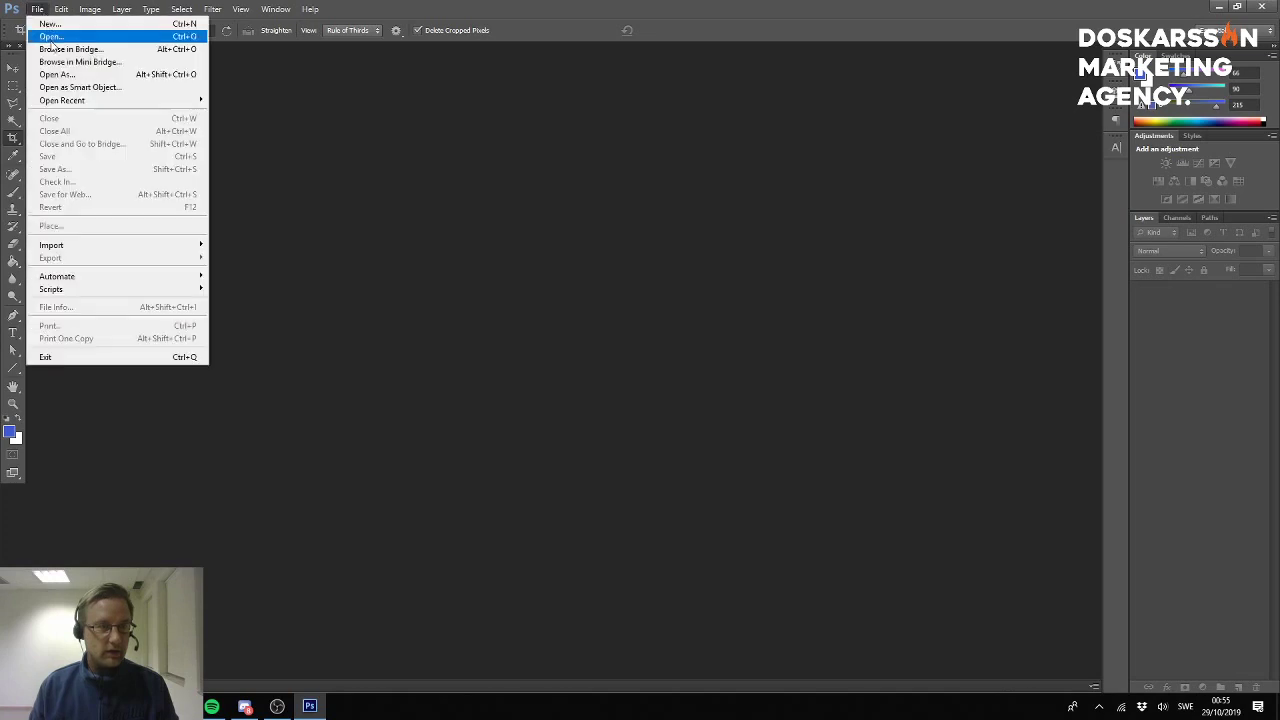
Browse to the Dellor folder inside the Photoshop folder for a file to open, and enlarge the file dialog.
left_click(50, 31)
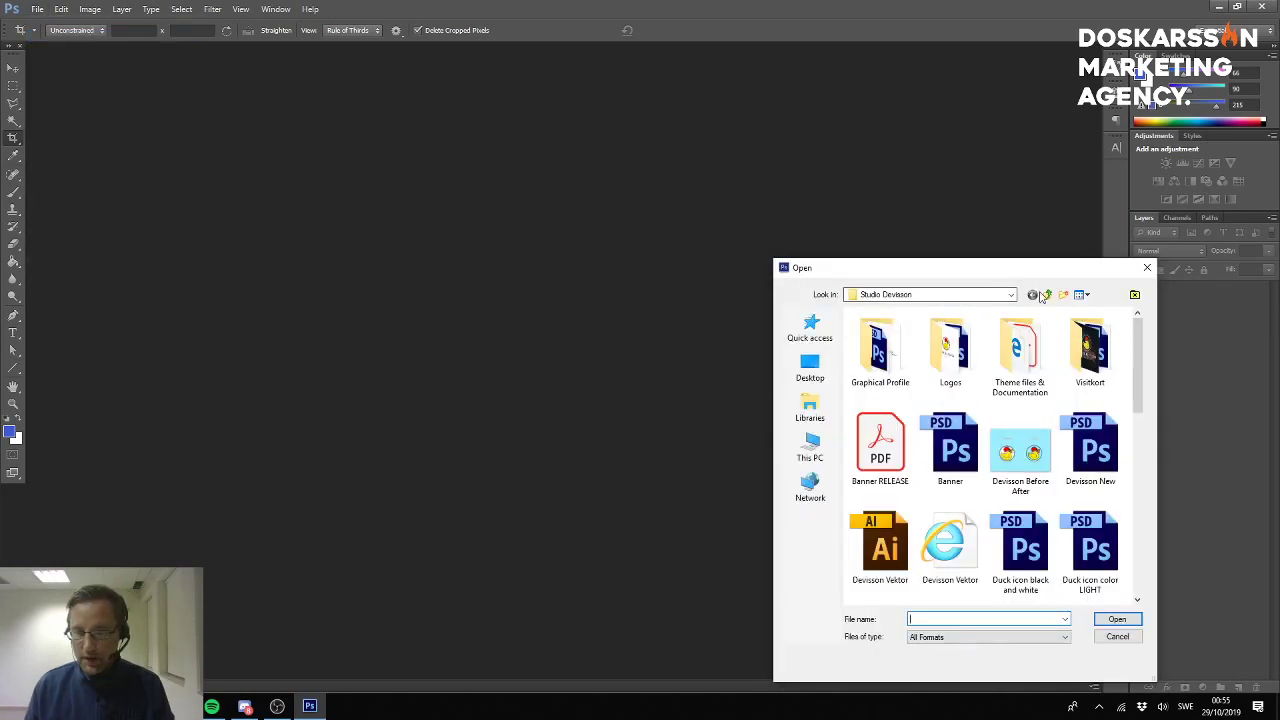
left_click(1047, 295)
scroll(952, 525, "up", 8)
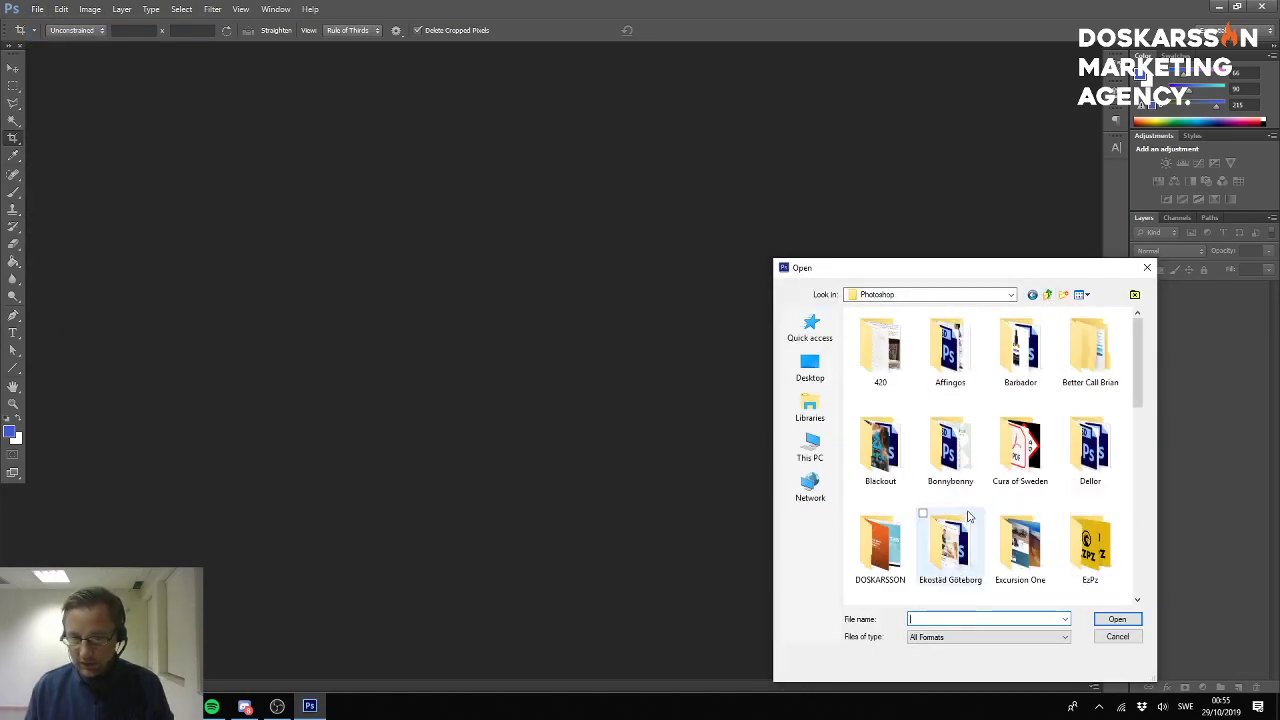
double_click(1085, 470)
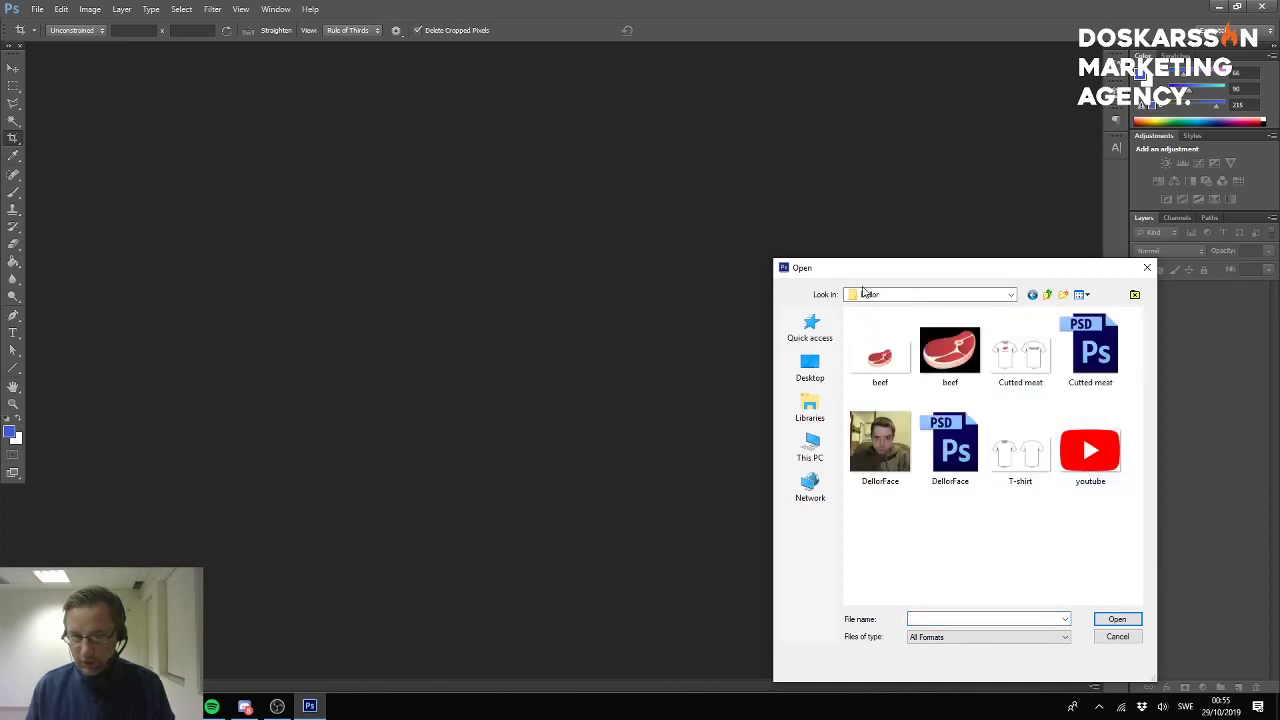
left_click_drag(1000, 273, 404, 15)
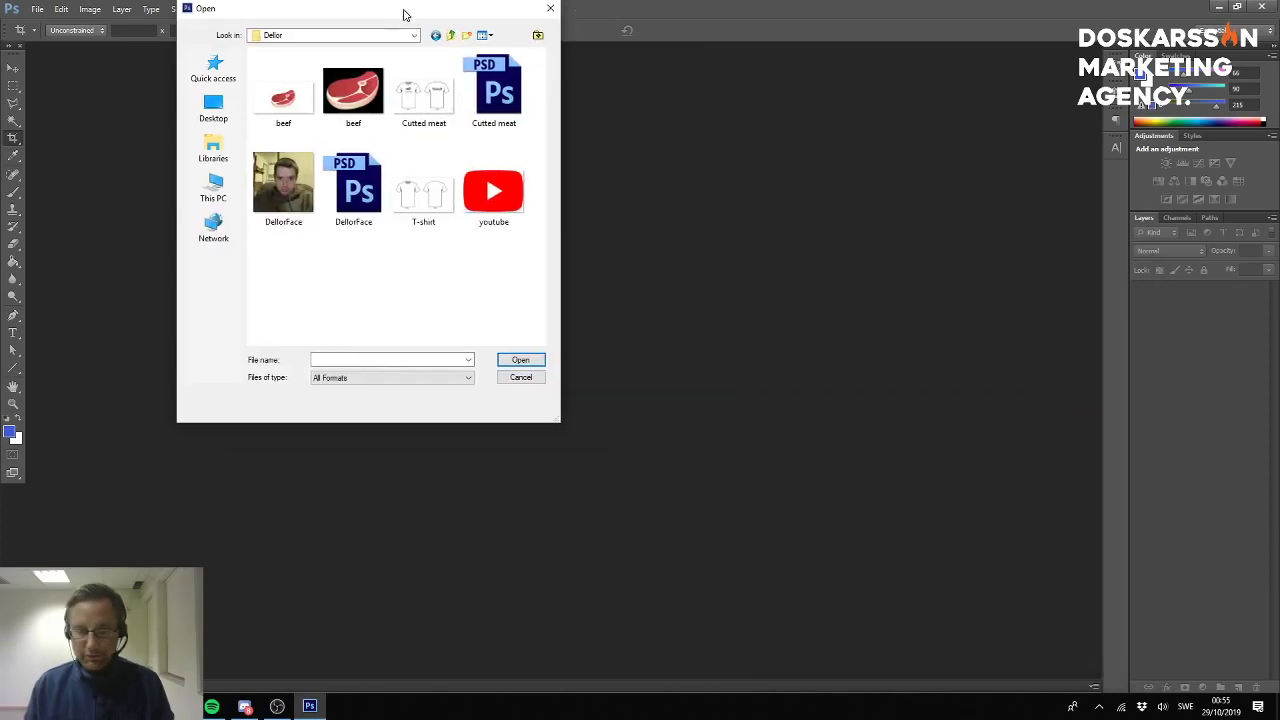
left_click_drag(563, 231, 804, 243)
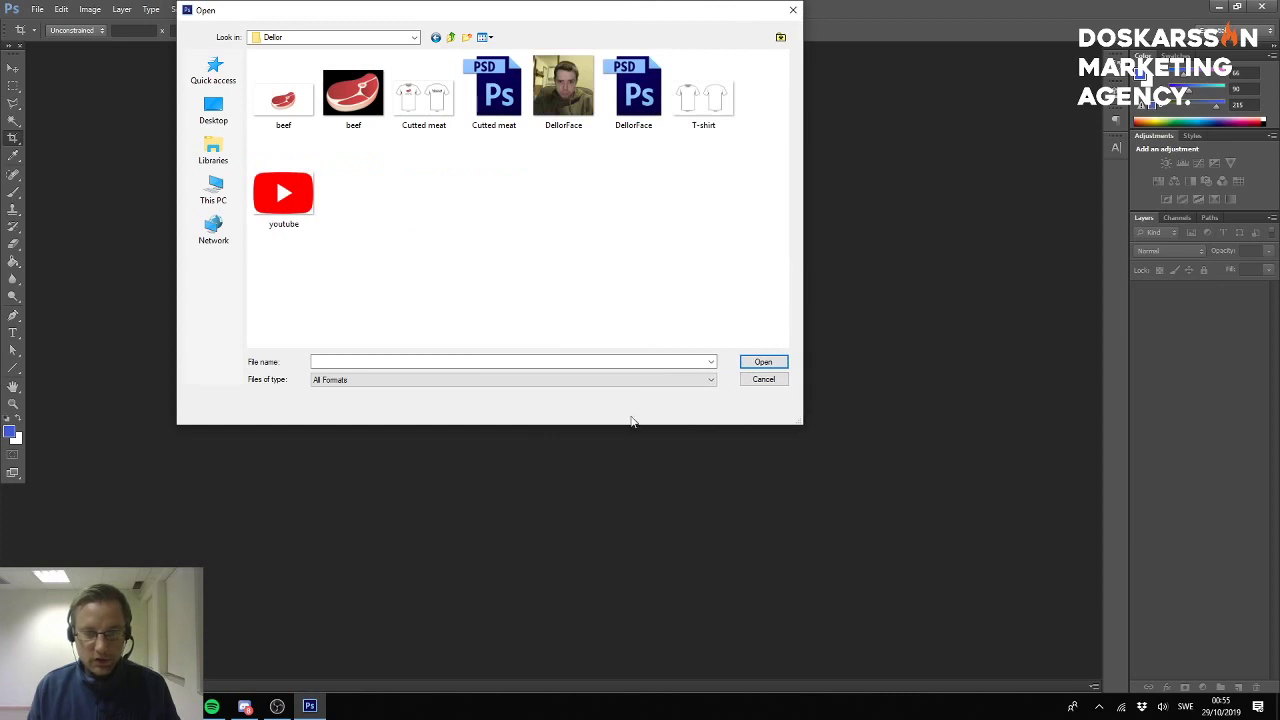
left_click_drag(803, 422, 917, 458)
Look through the beef, T-shirt and face files in the Dellor folder and open the Cutted meat PSD.
left_click(568, 100)
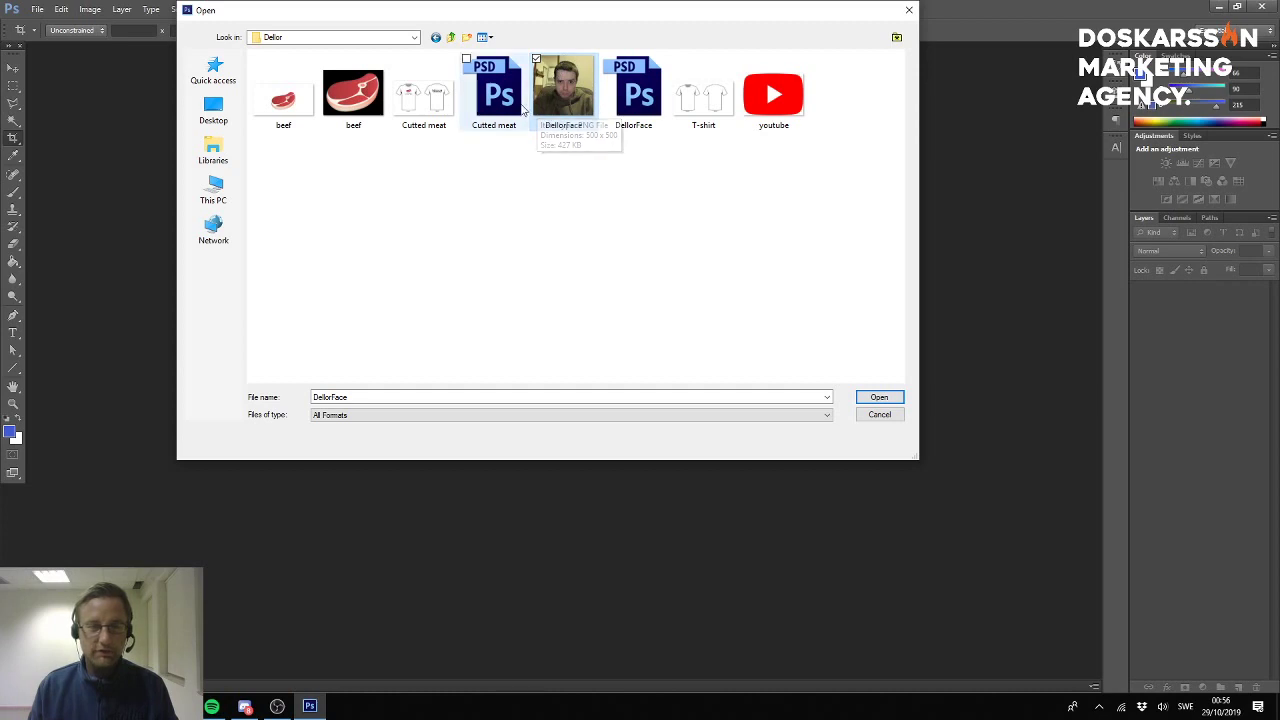
left_click(288, 120)
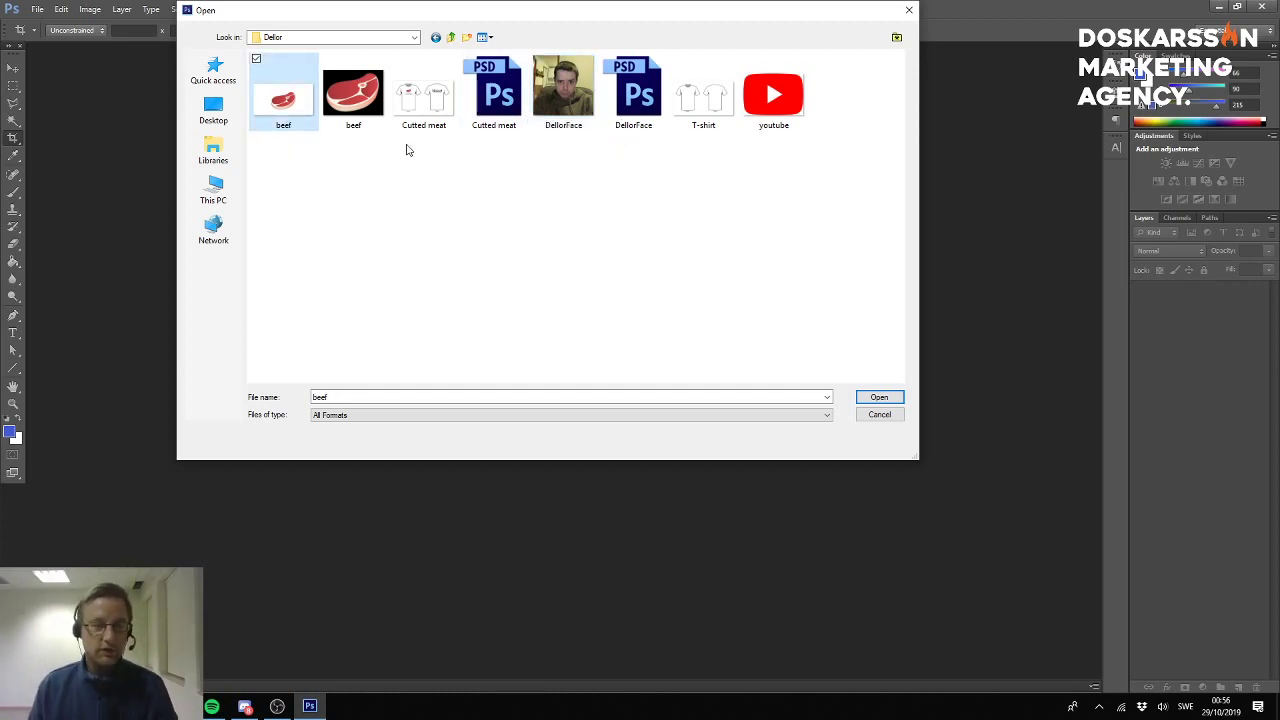
left_click(354, 100)
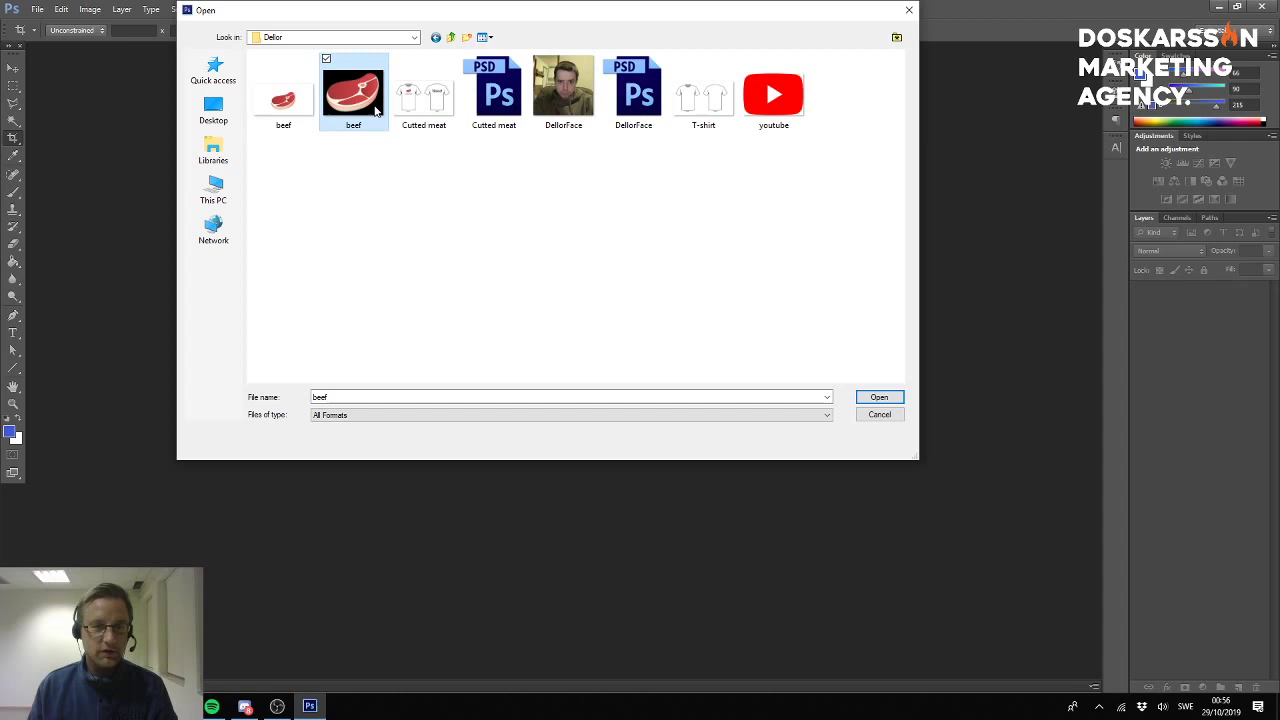
left_click(440, 118)
left_click_drag(460, 226, 408, 135)
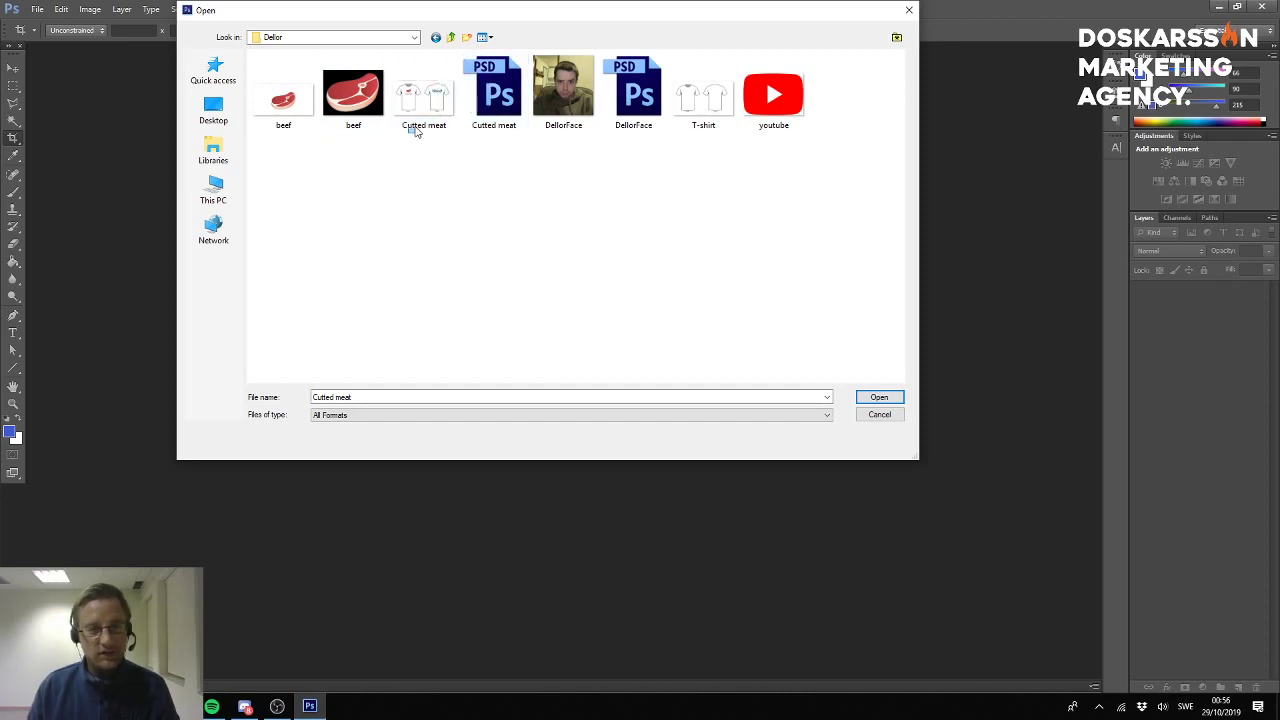
left_click(419, 128)
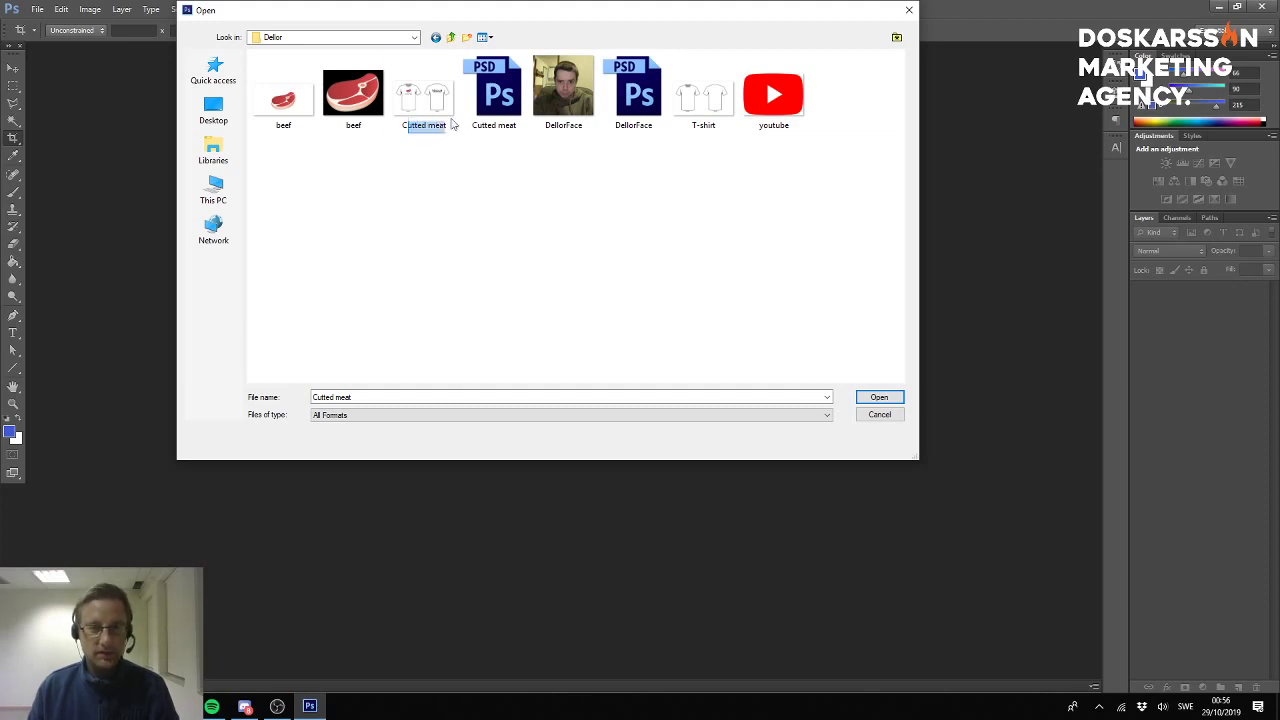
left_click_drag(408, 130, 506, 177)
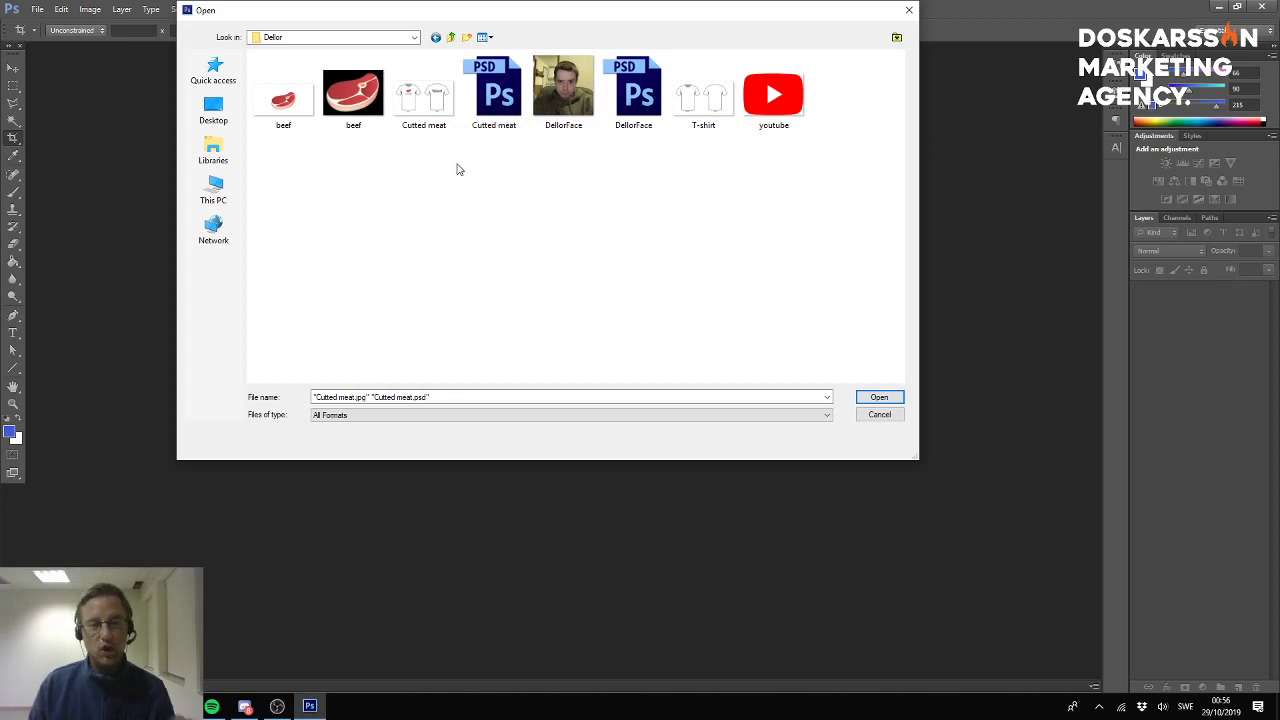
double_click(470, 115)
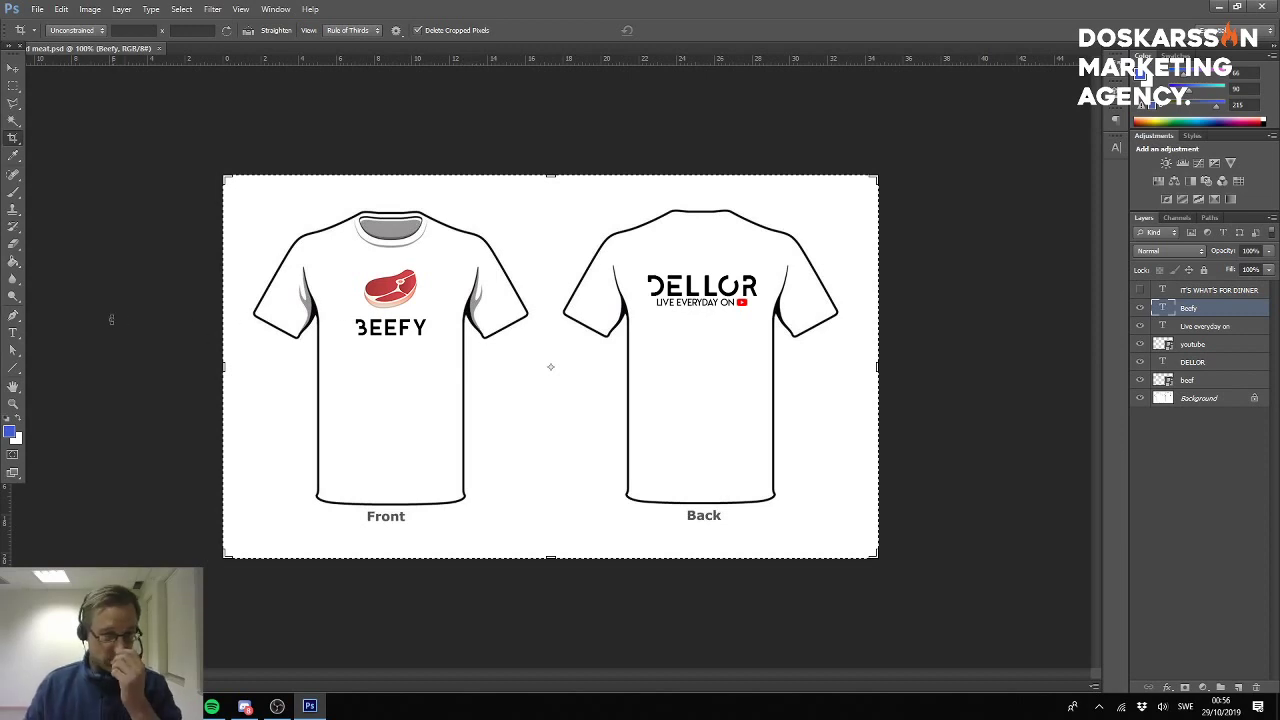
Replace the "Beefy" text on the shirt's front with "CUT OF MEAT".
left_click(13, 332)
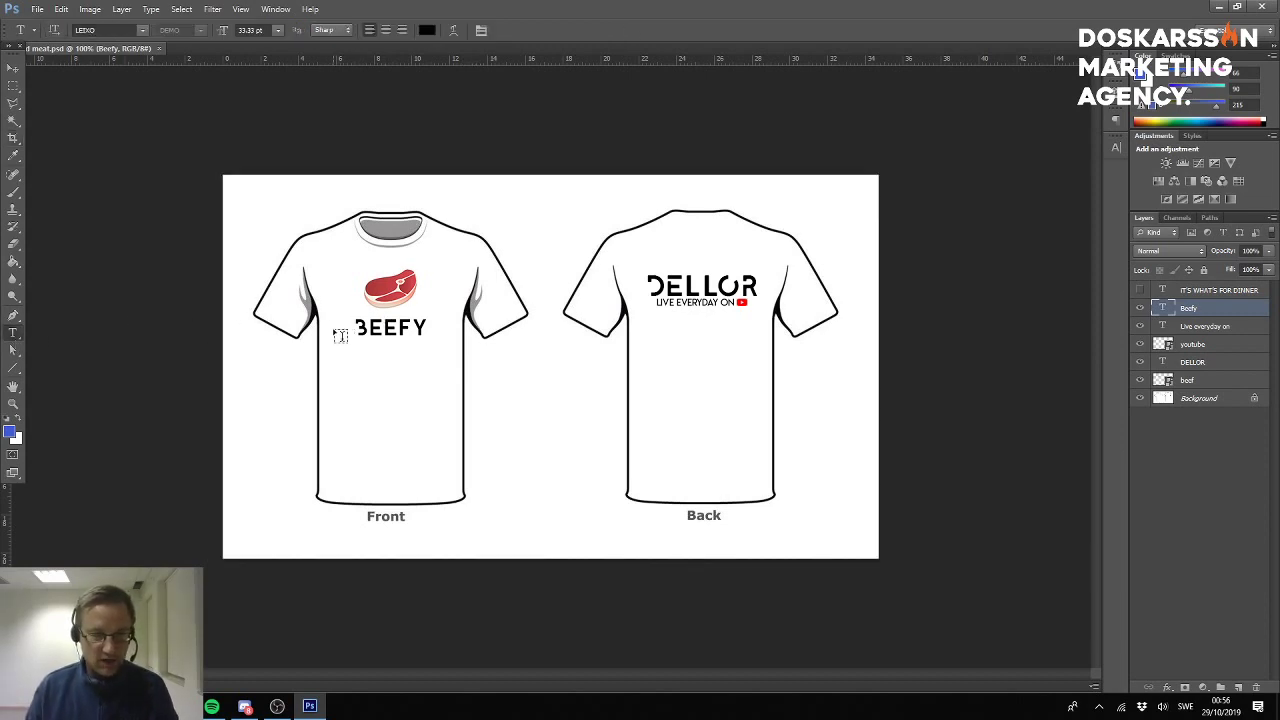
left_click(438, 340)
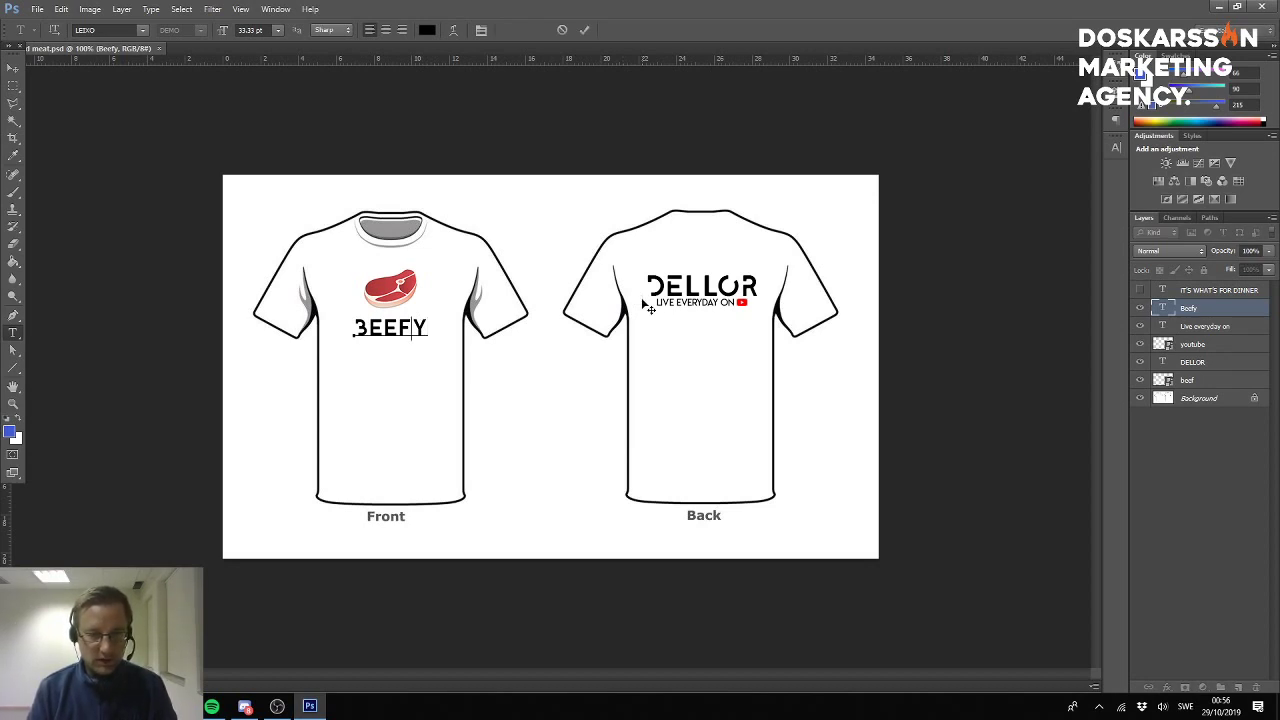
key("ctrl+a")
key("BackSpace")
type("CUT")
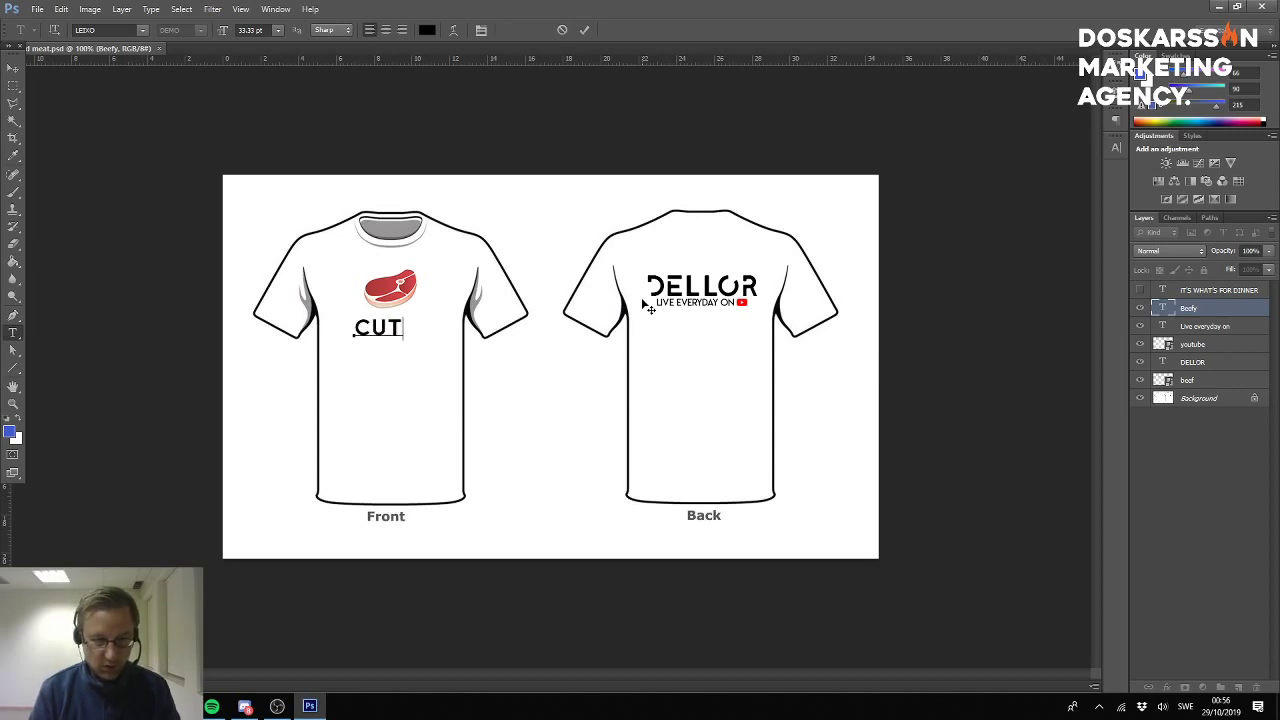
type(" OF")
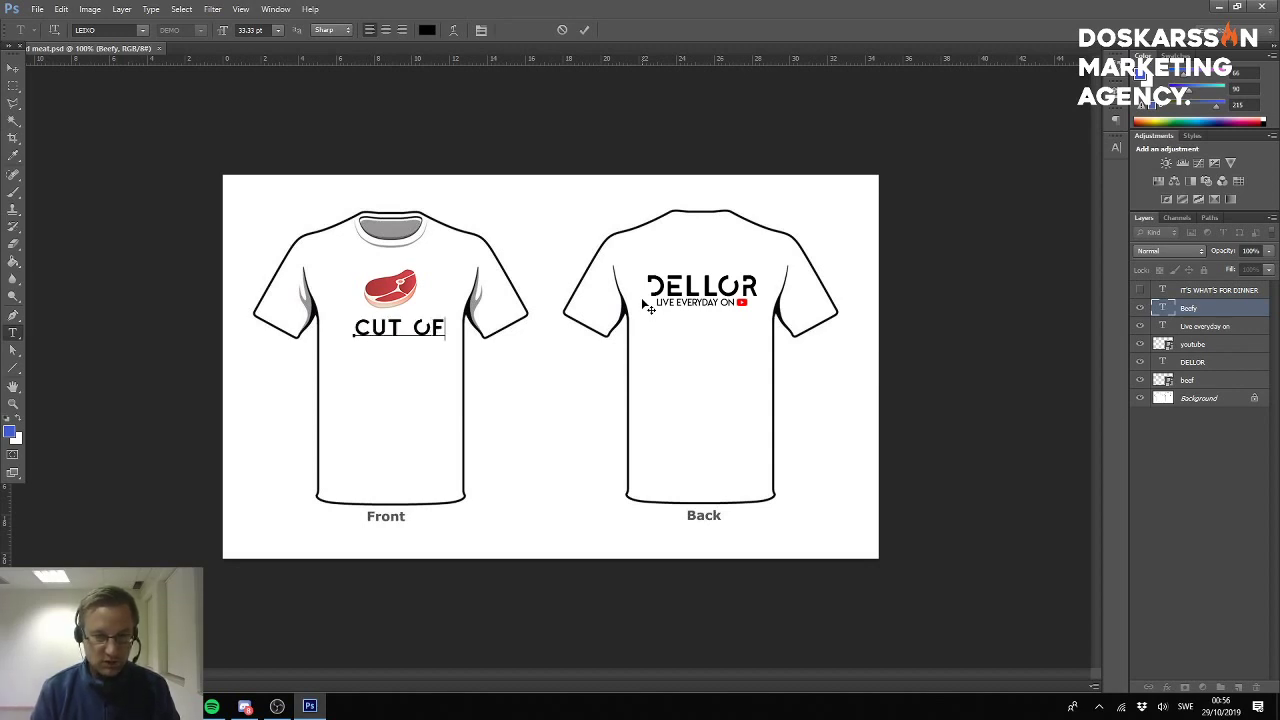
type(" MEAT")
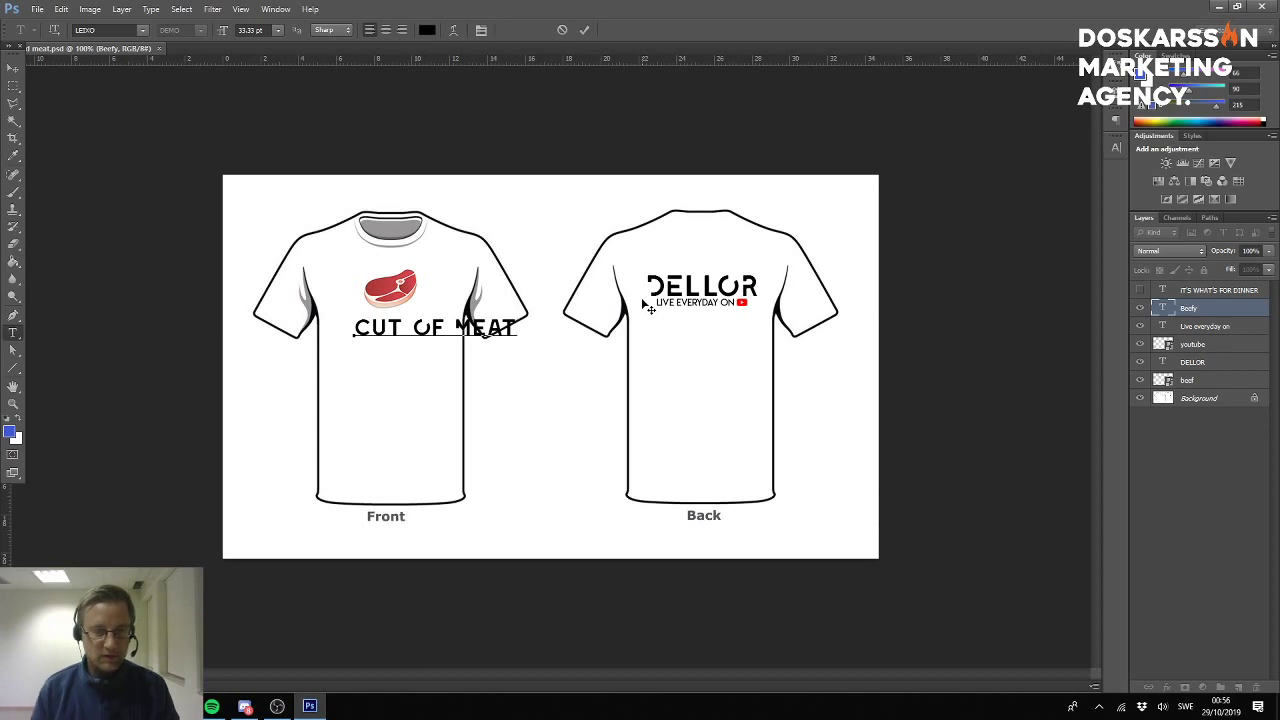
Centre the "CUT OF MEAT" text beneath the steak and scale it down to fit within the shirt's chest.
left_click(13, 68)
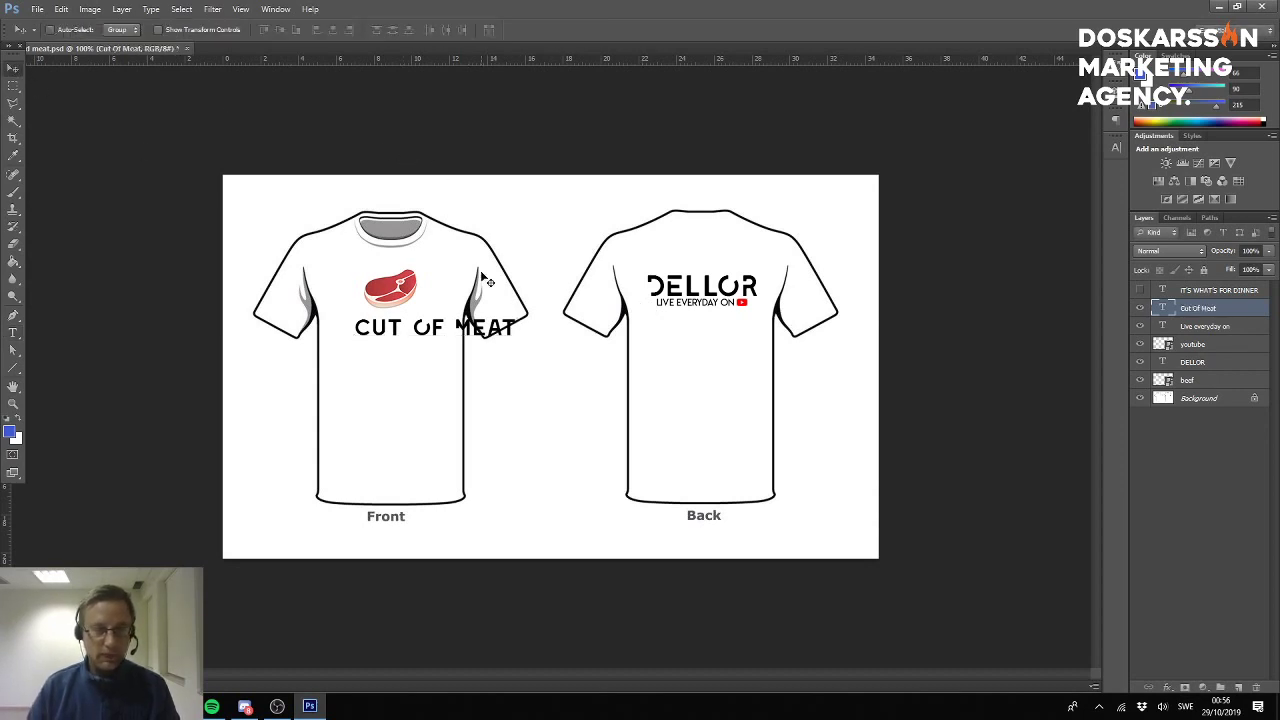
left_click_drag(470, 296, 423, 296)
key("ctrl+t")
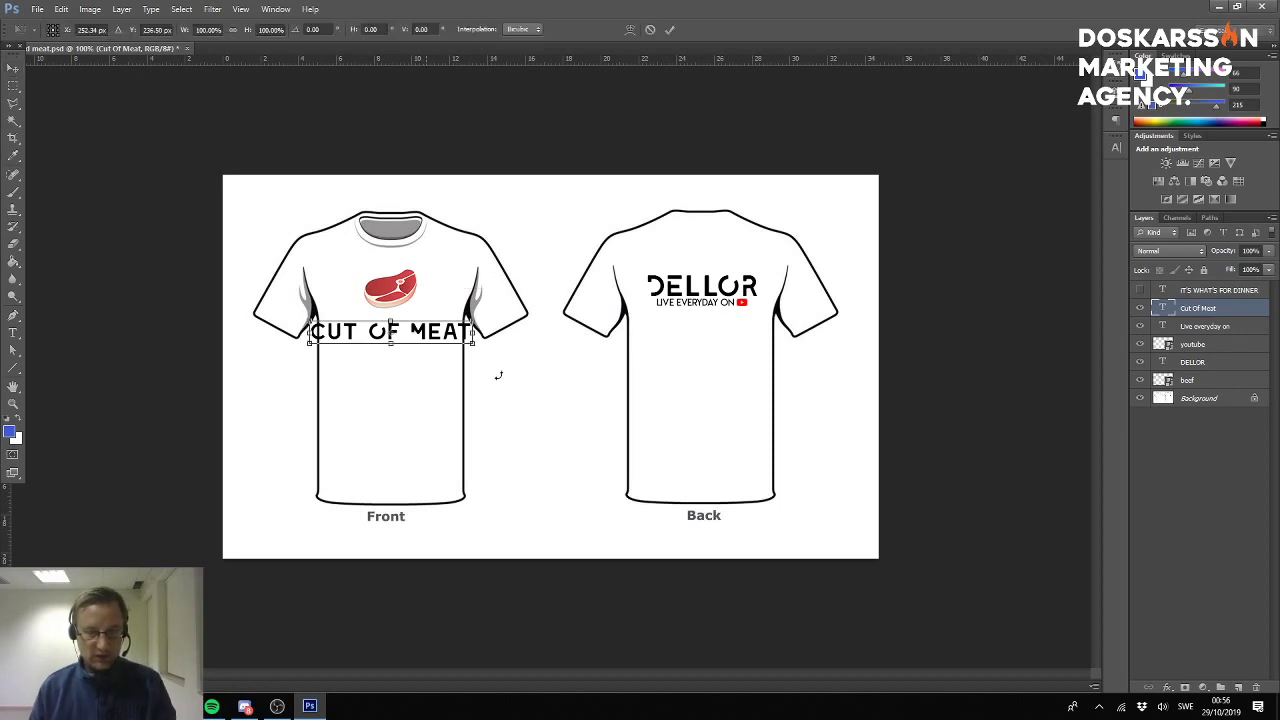
left_click_drag(471, 344, 438, 337)
key("Return")
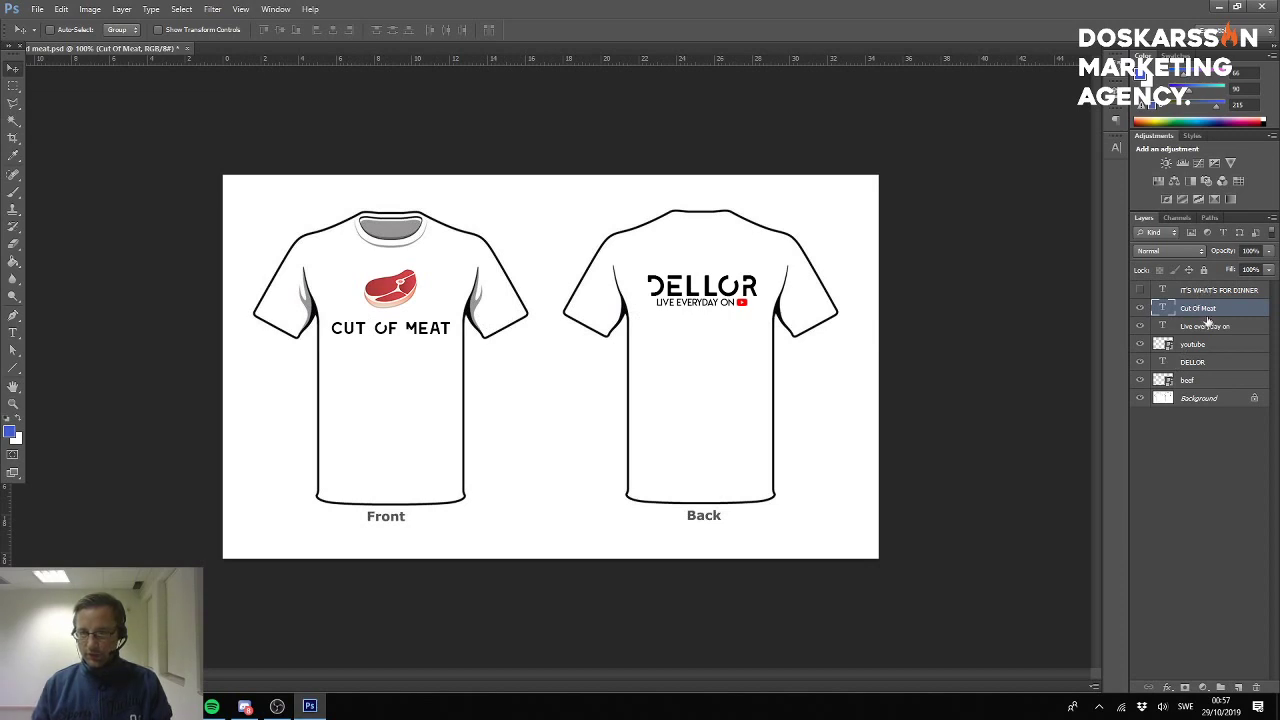
Select the beef layer and scale the steak picture on the shirt's front down slightly.
right_click(396, 292)
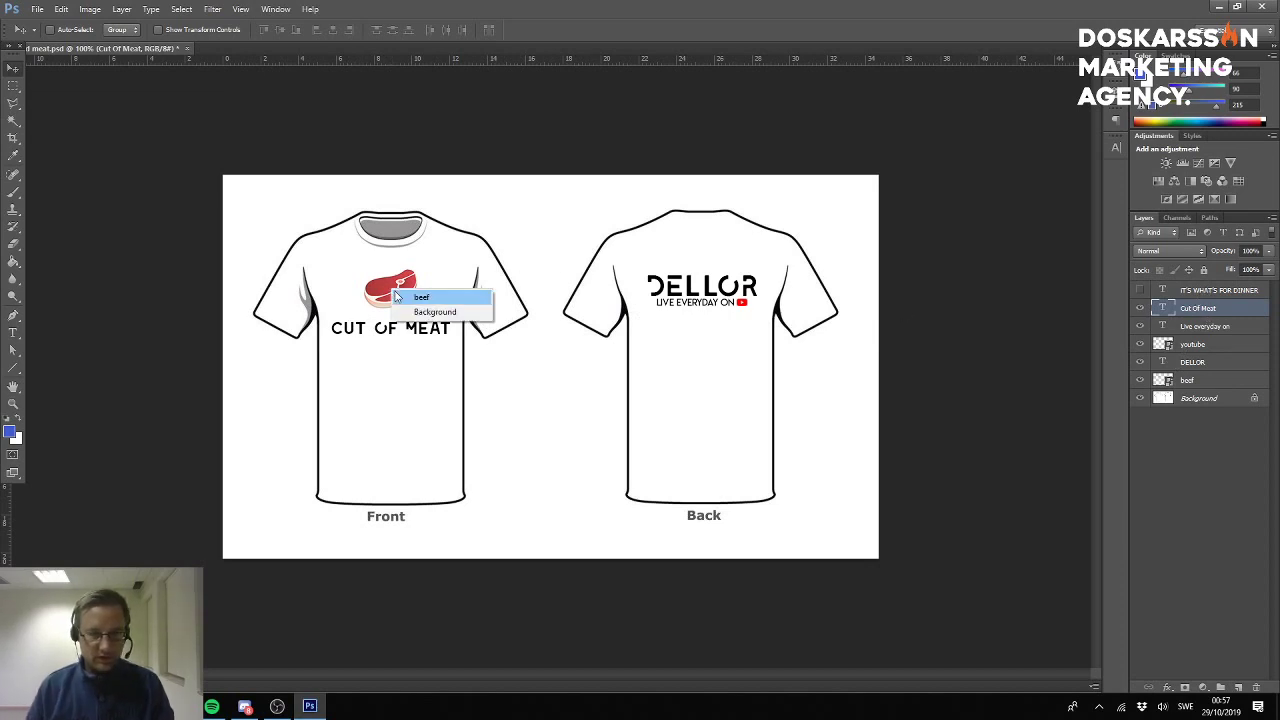
left_click(430, 296)
key("ctrl+t")
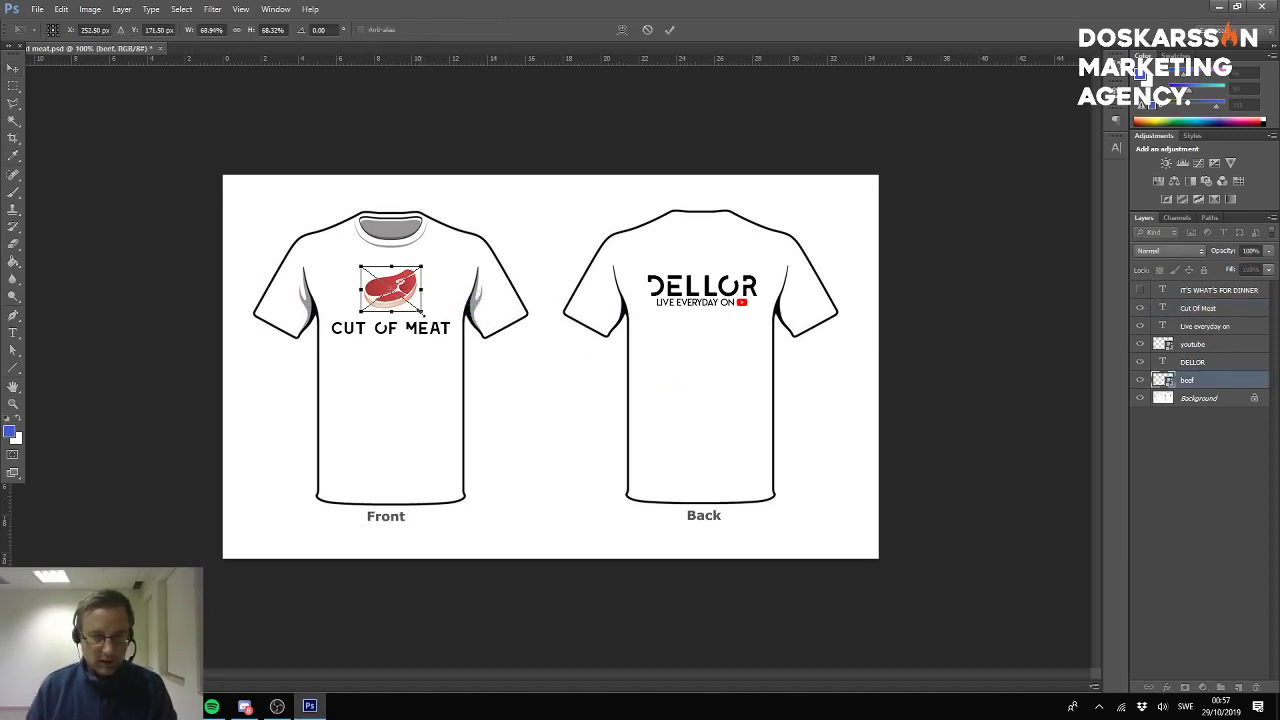
left_click_drag(420, 312, 406, 288)
key("Return")
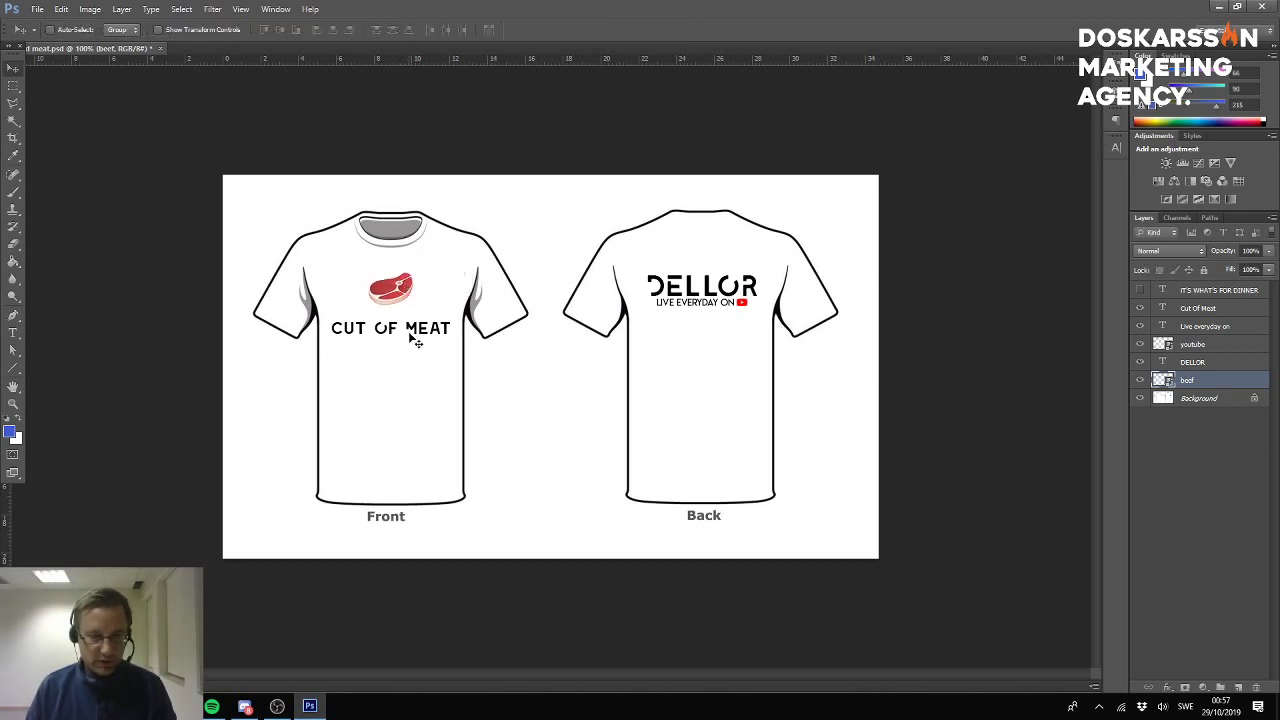
Shrink the "CUT OF MEAT" text further and place it closer beneath the steak, keeping it centred.
right_click(414, 334)
left_click(462, 341)
key("ctrl+t")
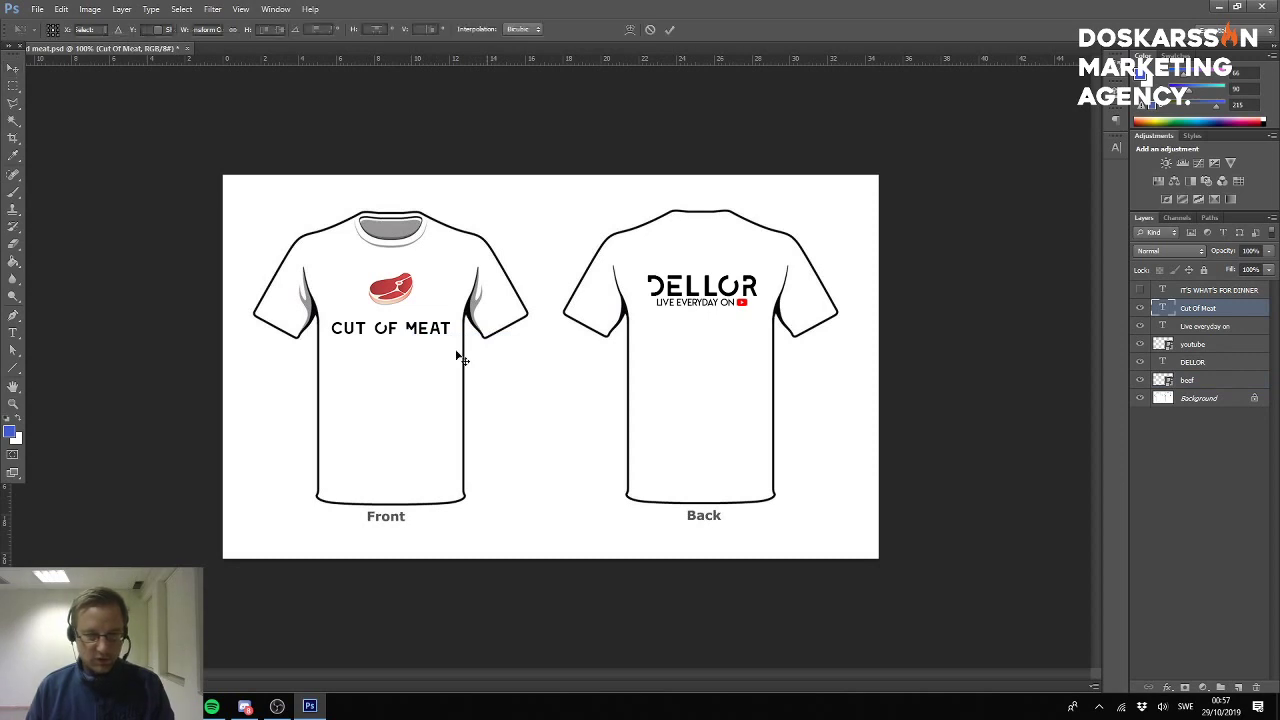
left_click_drag(451, 337, 419, 338)
key("Return")
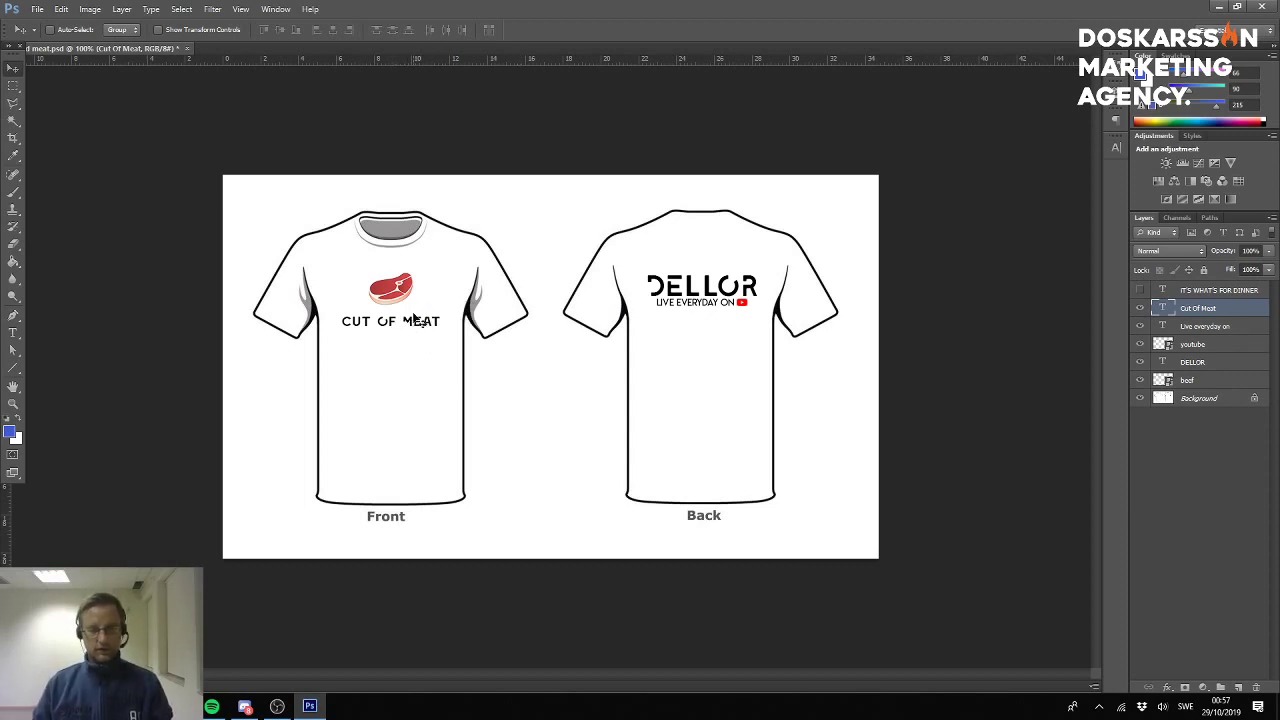
Examine the steak and "CUT OF MEAT" lettering on the shirt's front up close and as part of the whole design.
key("ctrl+plus")
key("ctrl+plus")
key("ctrl+plus")
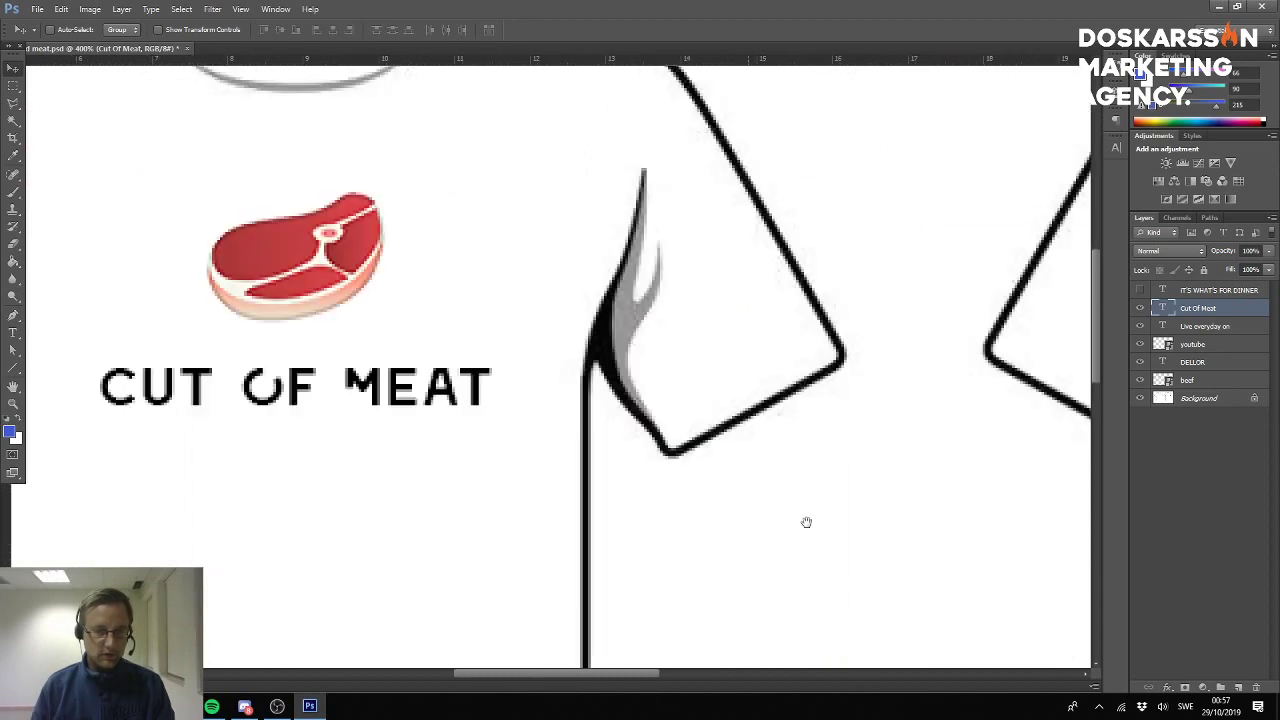
left_click_drag(806, 520, 867, 555)
left_click_drag(424, 440, 420, 428)
key("ctrl+minus")
key("ctrl+minus")
key("ctrl+minus")
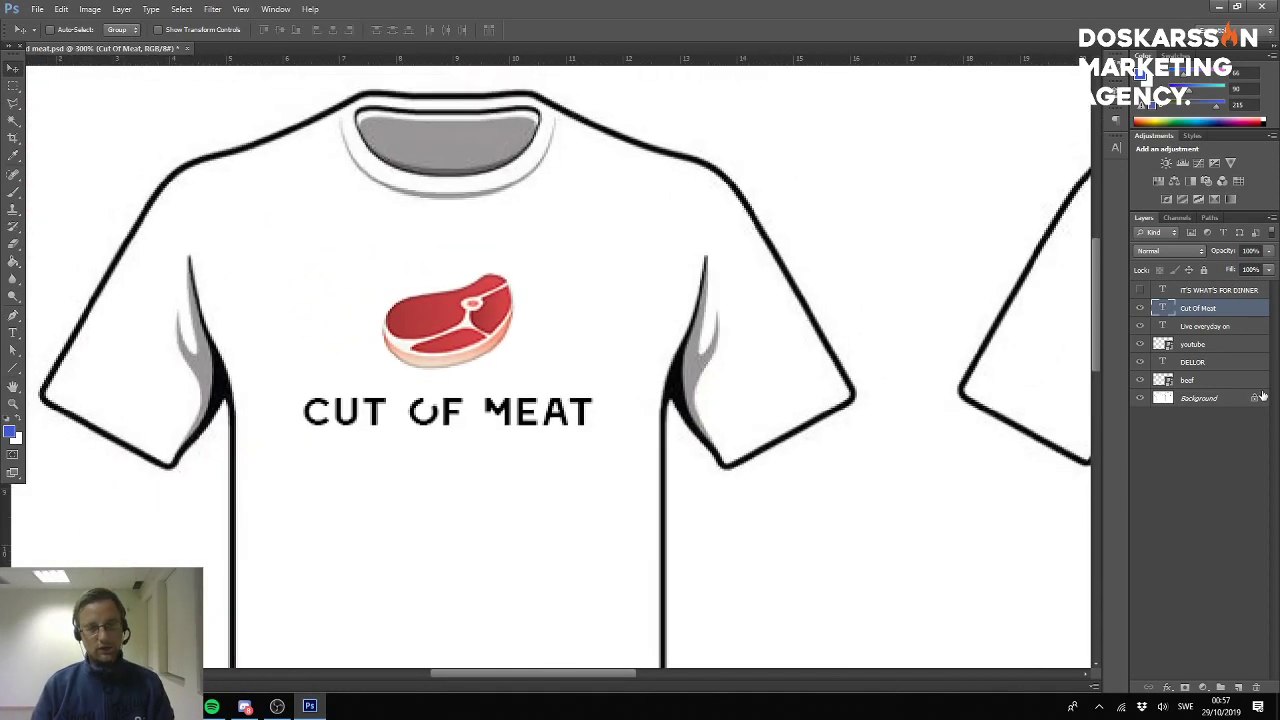
key("ctrl+minus")
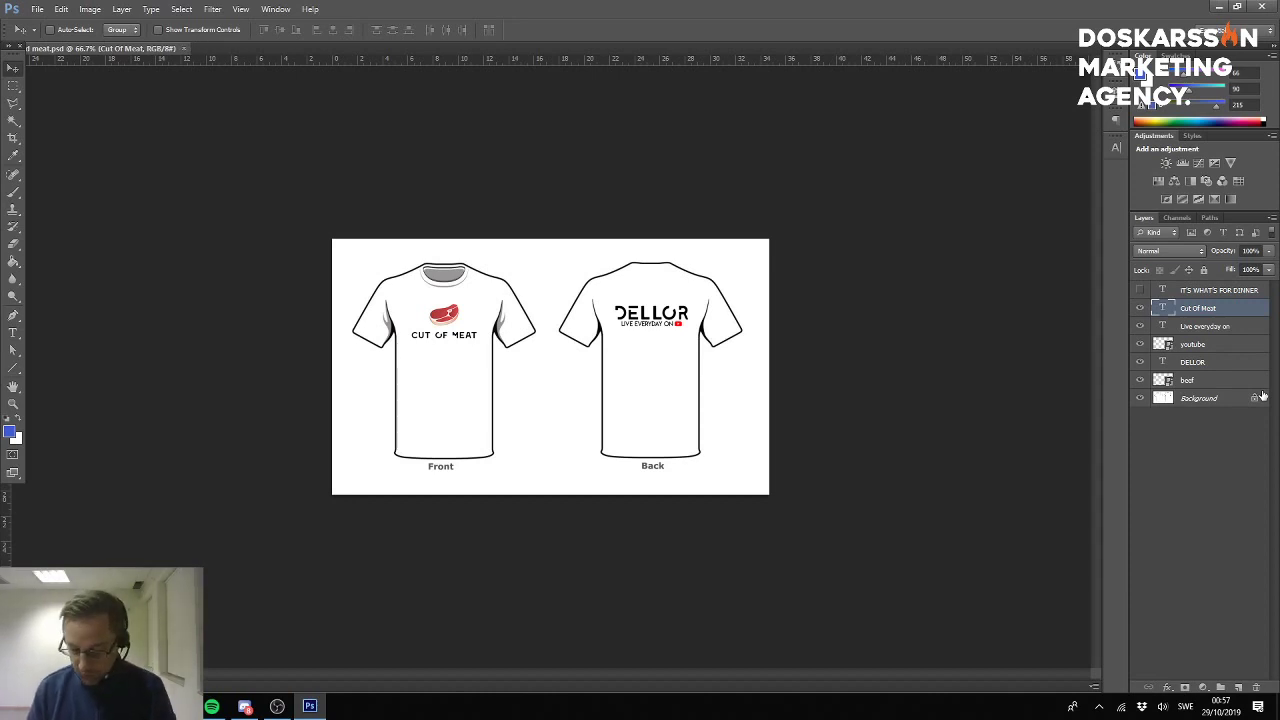
Draw a curved arrow custom shape, about 23 by 25 px, below the "LIVE EVERYDAY ON" text on the shirt's back.
key("ctrl+plus")
key("ctrl+plus")
key("ctrl+plus")
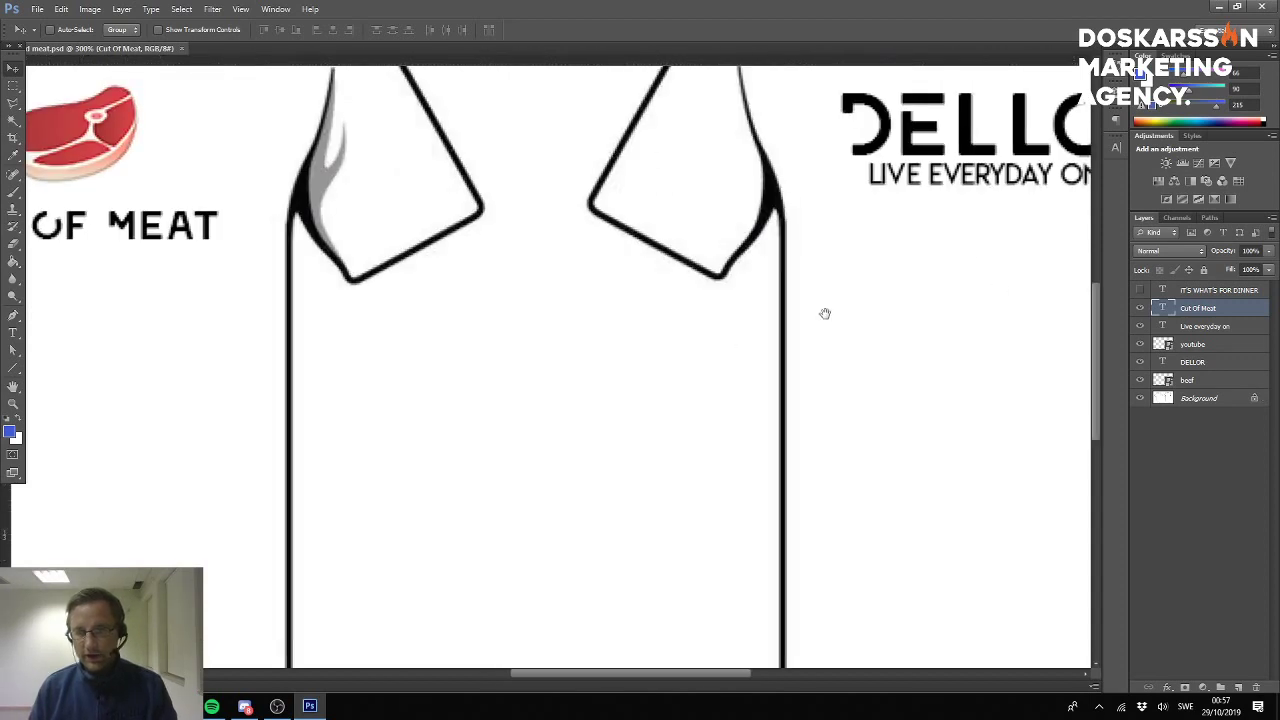
left_click_drag(823, 311, 526, 423)
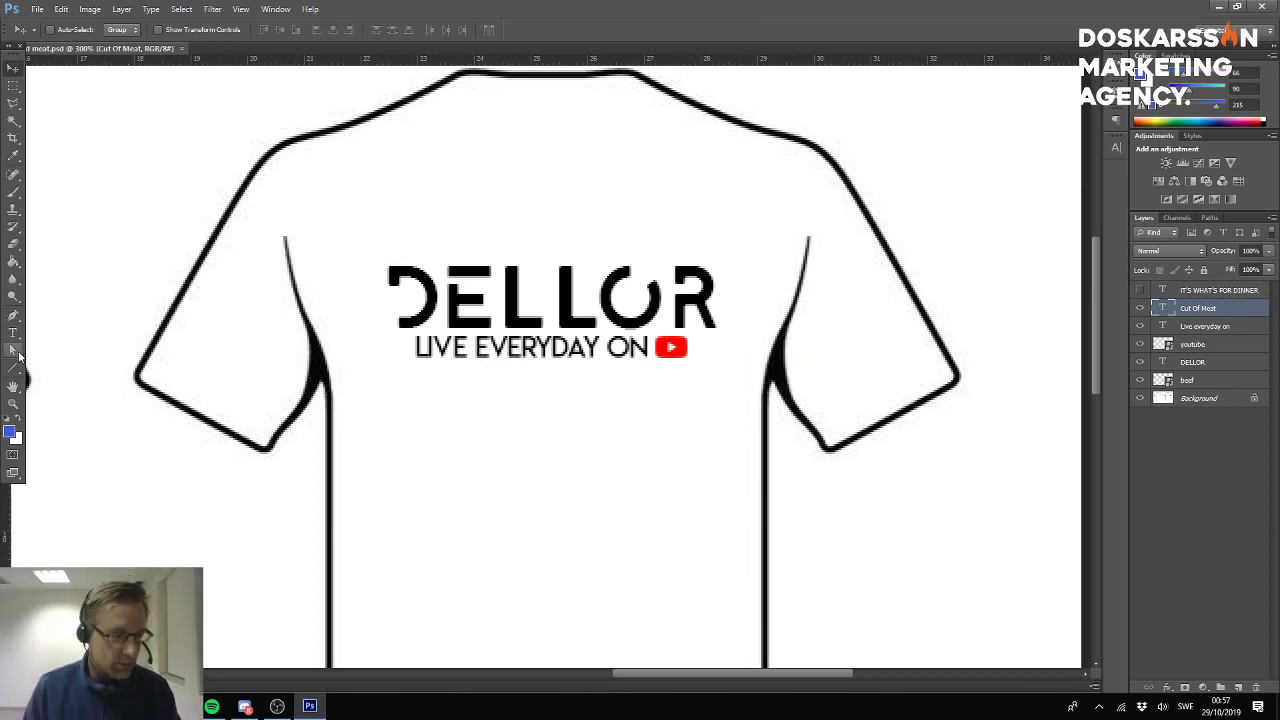
left_click_drag(12, 375, 70, 378)
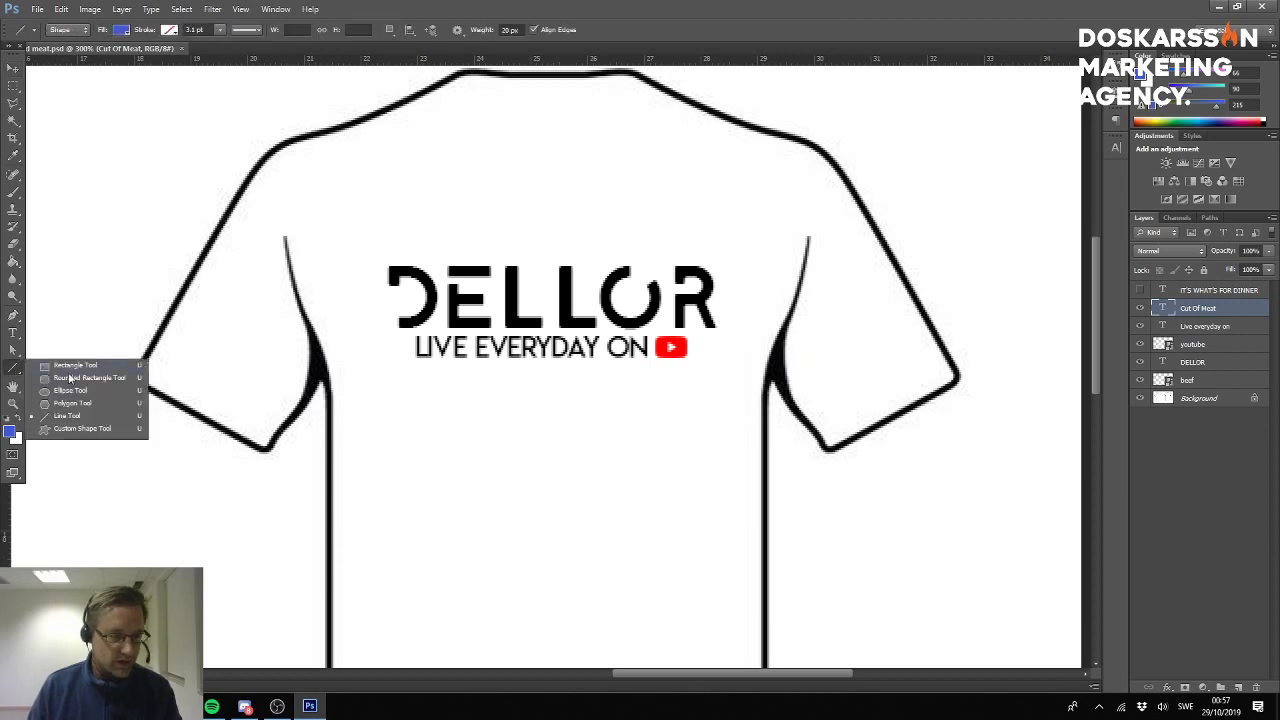
left_click(84, 427)
left_click(515, 30)
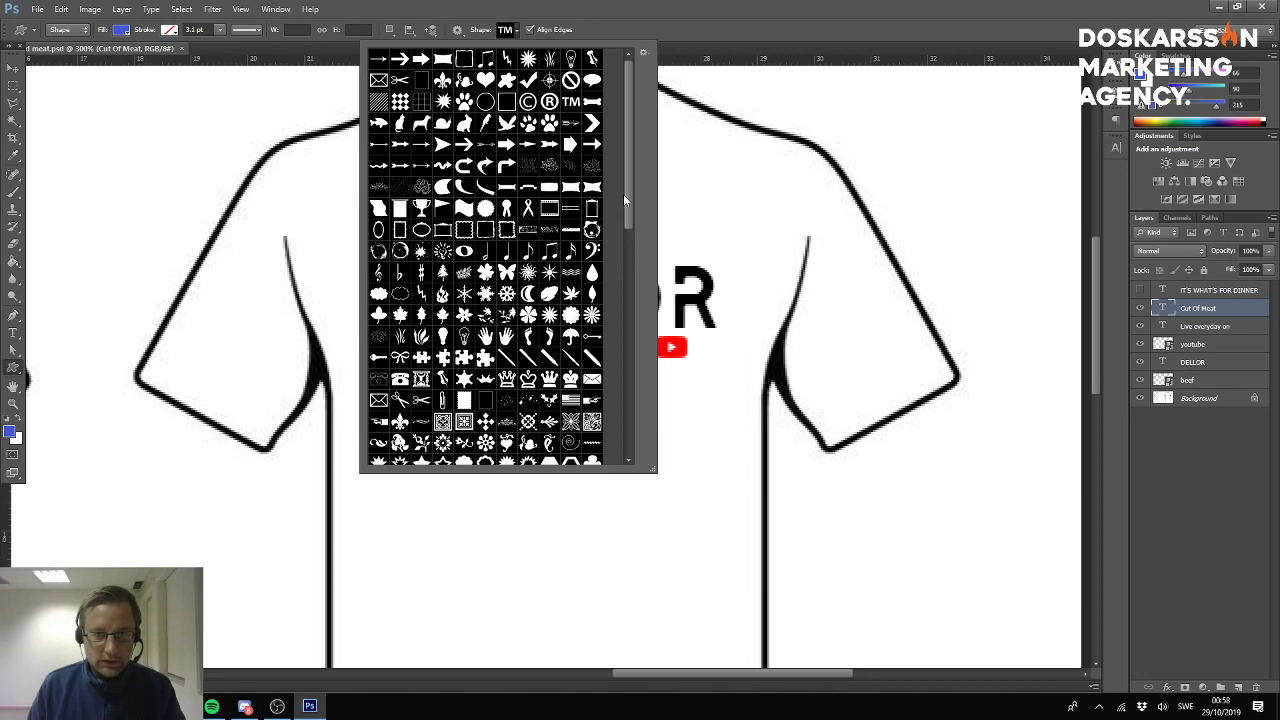
scroll(624, 185, "down", 3)
scroll(620, 185, "up", 3)
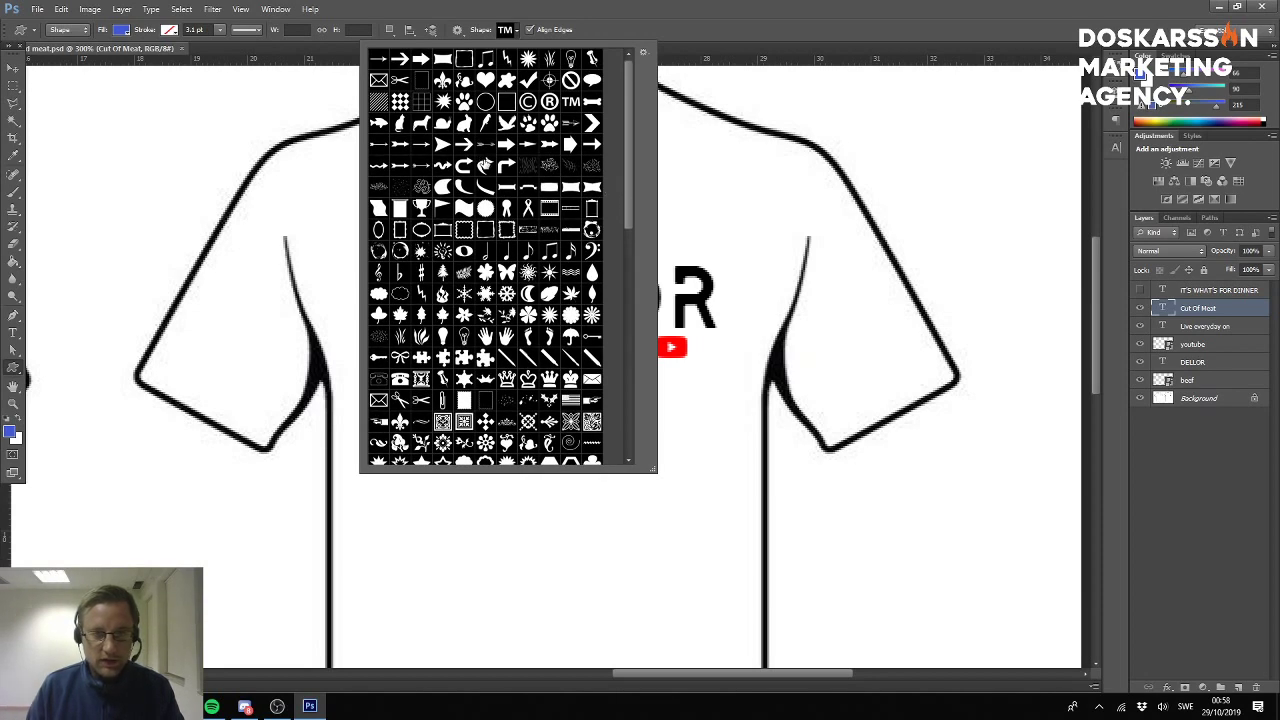
left_click(485, 166)
left_click(516, 31)
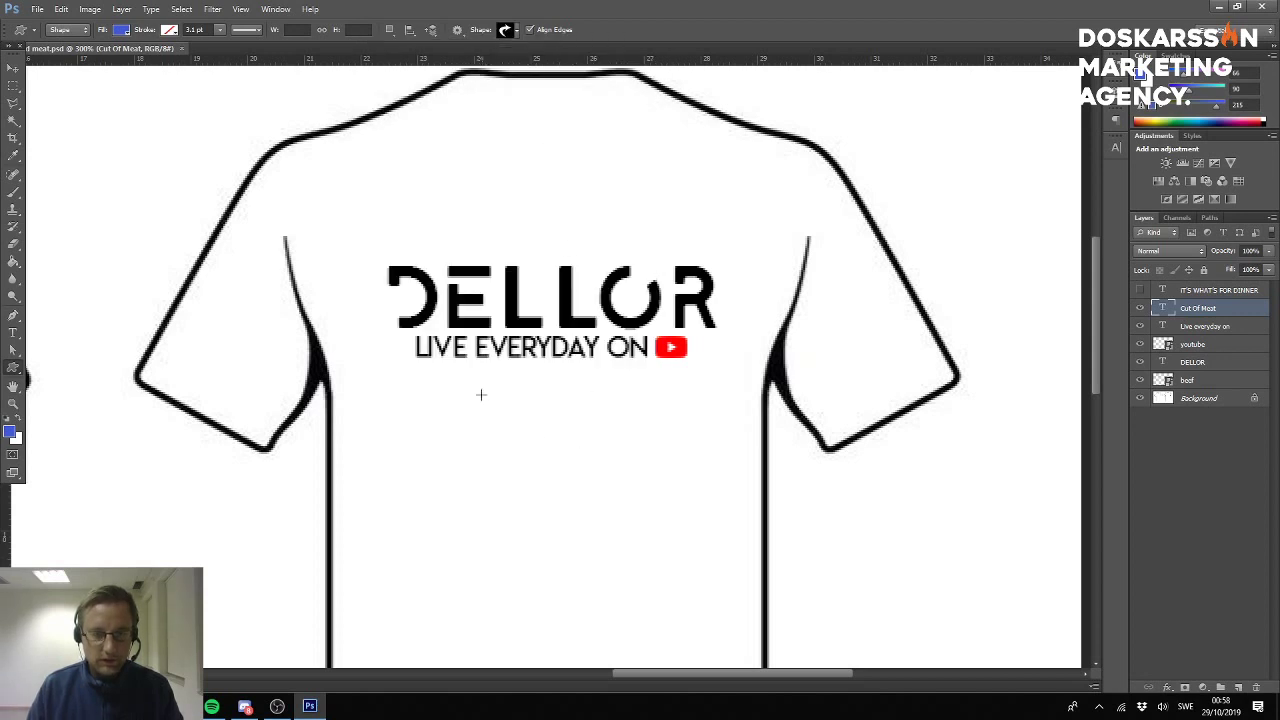
left_click_drag(481, 395, 522, 428)
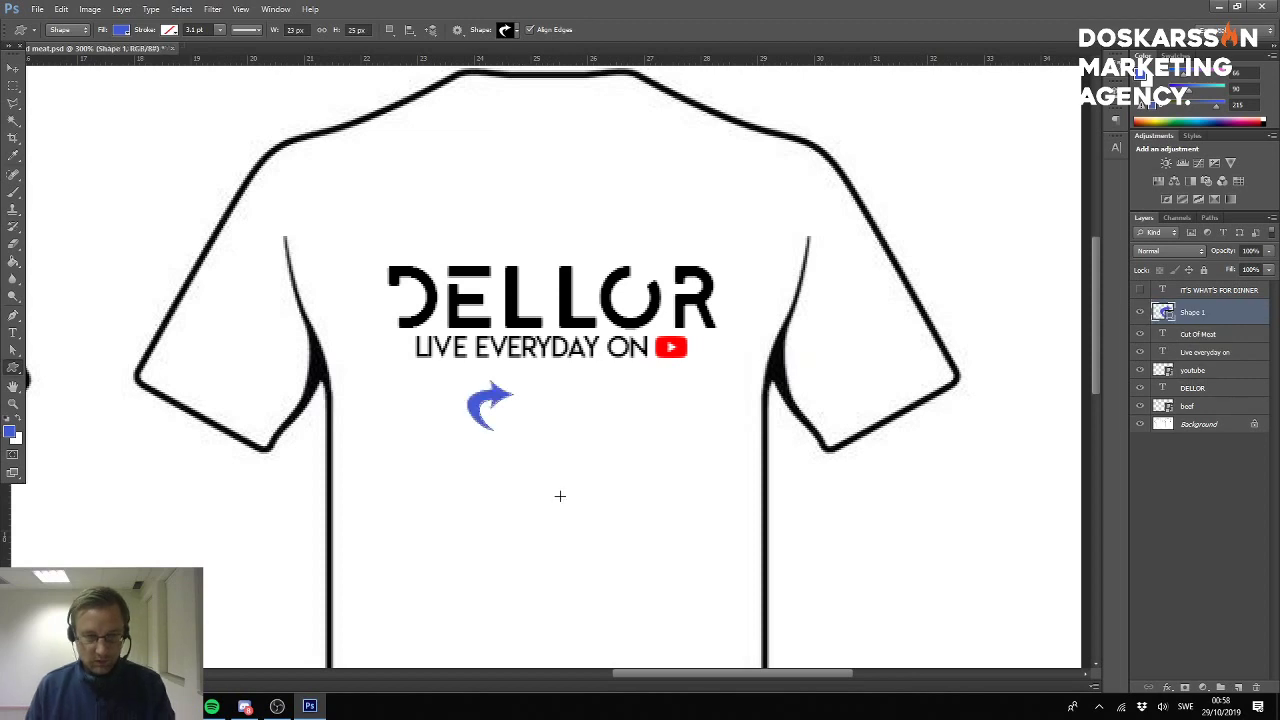
Rotate the curved arrow so it points upward and move it just beneath the word "LIVE" on the shirt's back.
key("ctrl+t")
left_click_drag(443, 434, 496, 455)
key("Return")
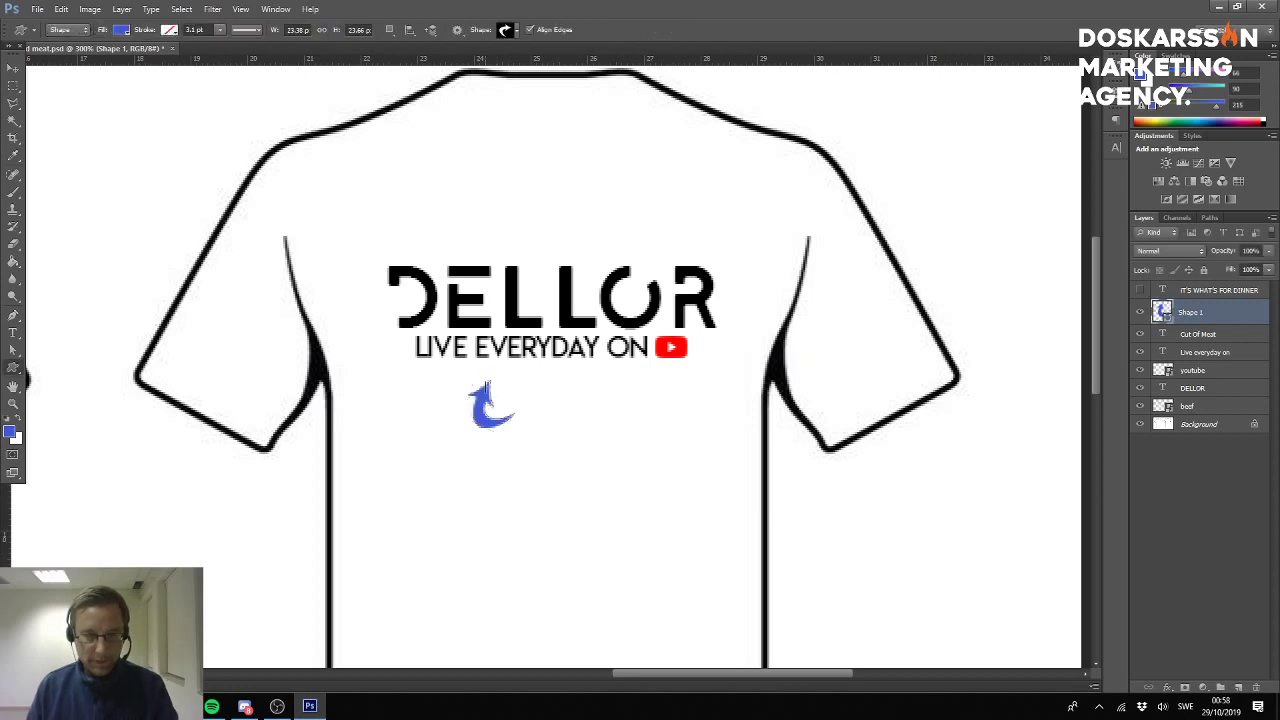
left_click(13, 68)
left_click_drag(475, 405, 467, 383)
Change the fill colour of the arrow shape to black.
double_click(1160, 310)
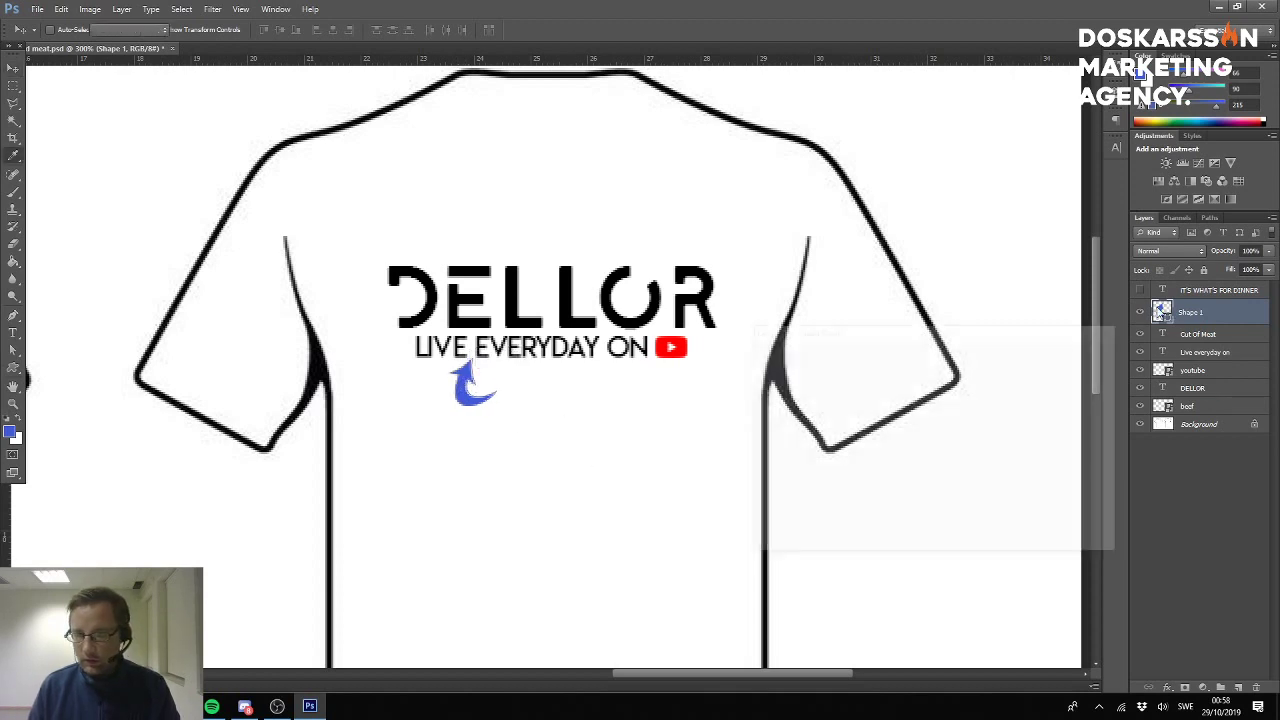
left_click_drag(892, 449, 694, 531)
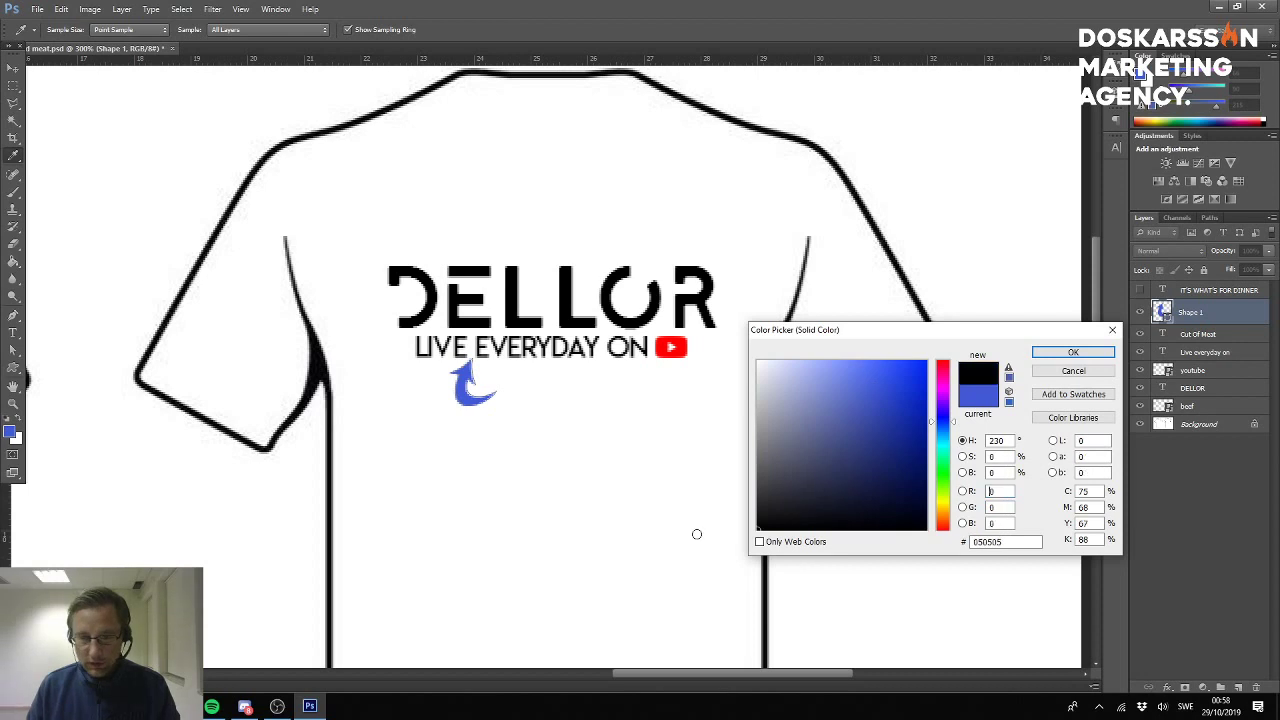
left_click(1073, 352)
Add a text layer reading "ALMOST" in the 16.49 pt font on the shirt's back, below the arrow.
key("t")
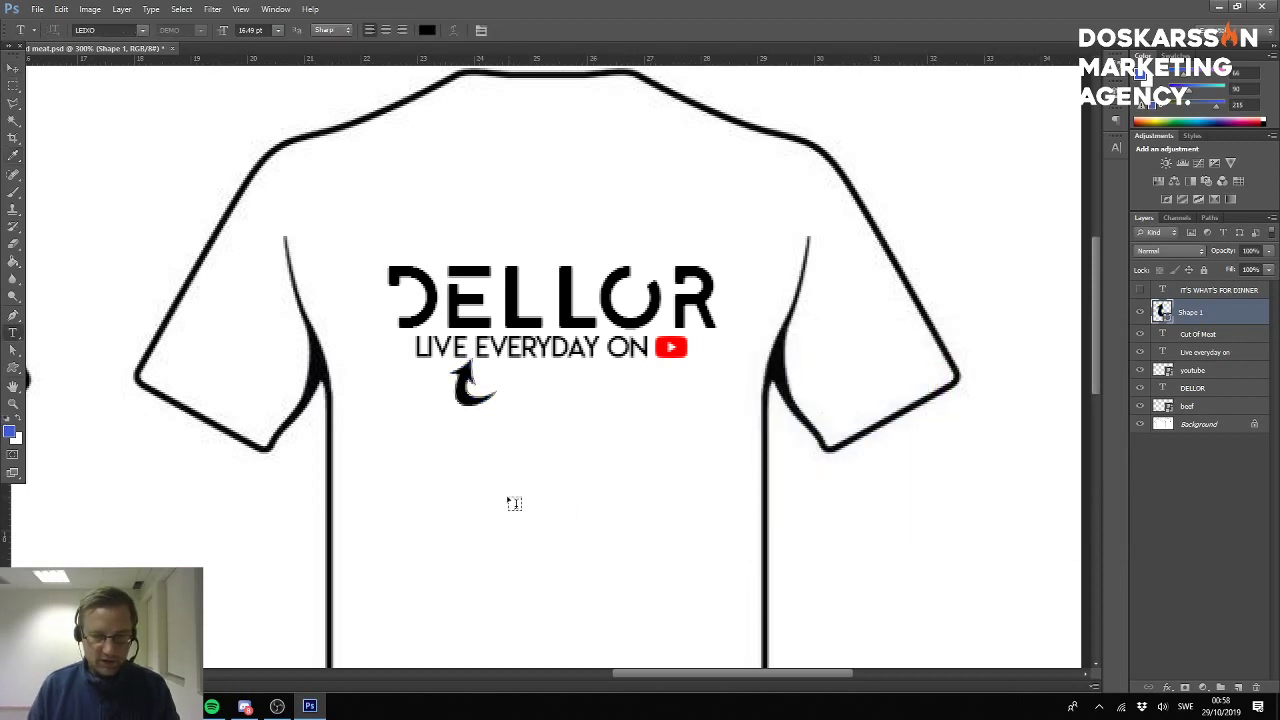
left_click(501, 501)
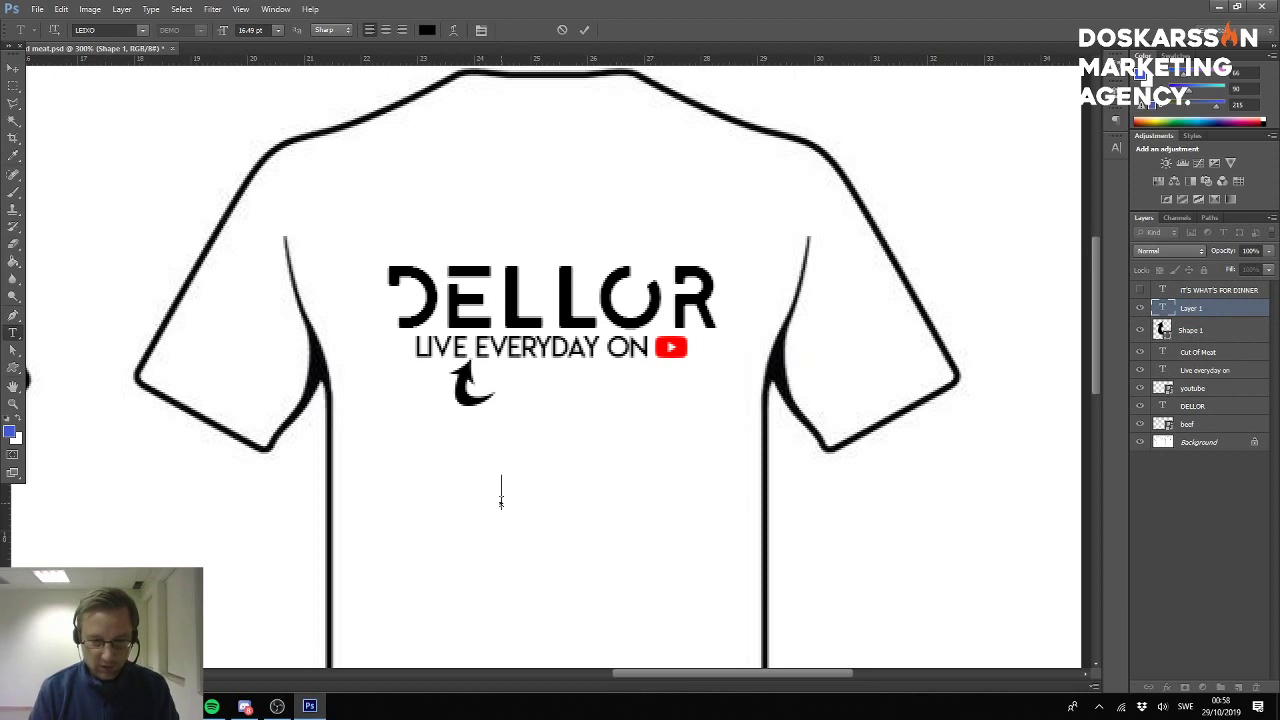
type("ALMPOST")
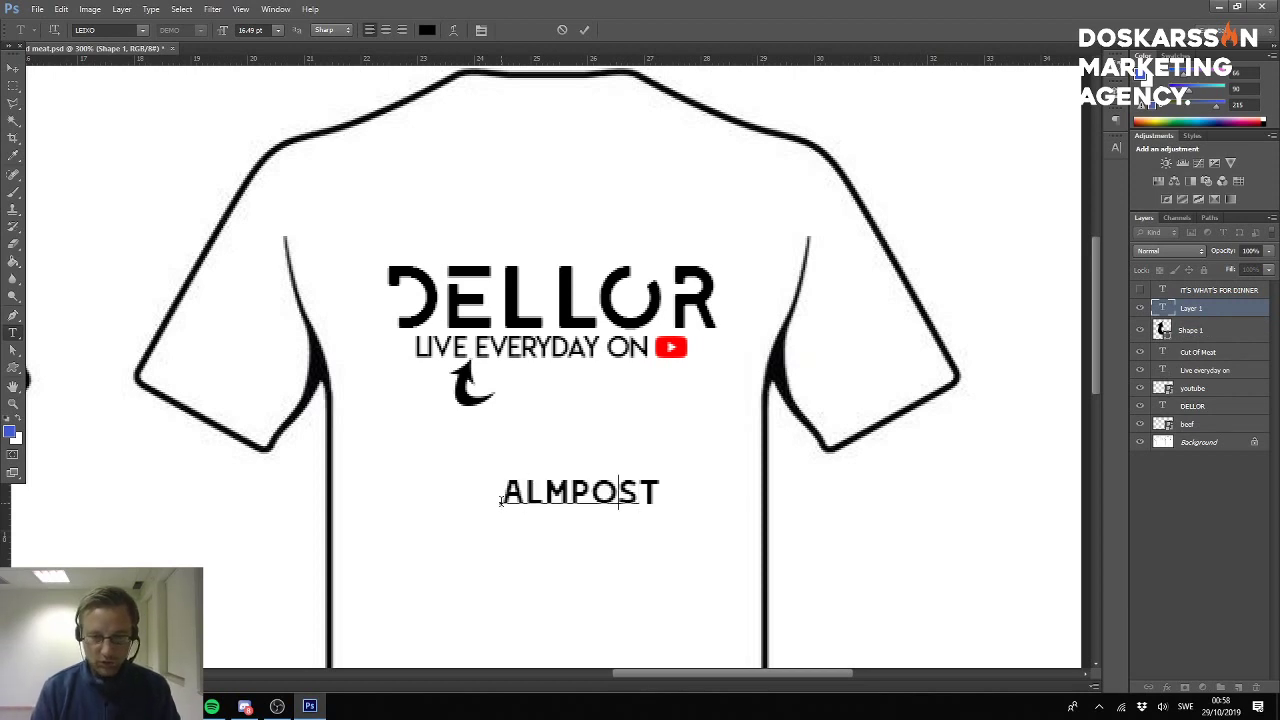
key("Delete")
key("BackSpace")
key("BackSpace")
key("BackSpace")
type("OST")
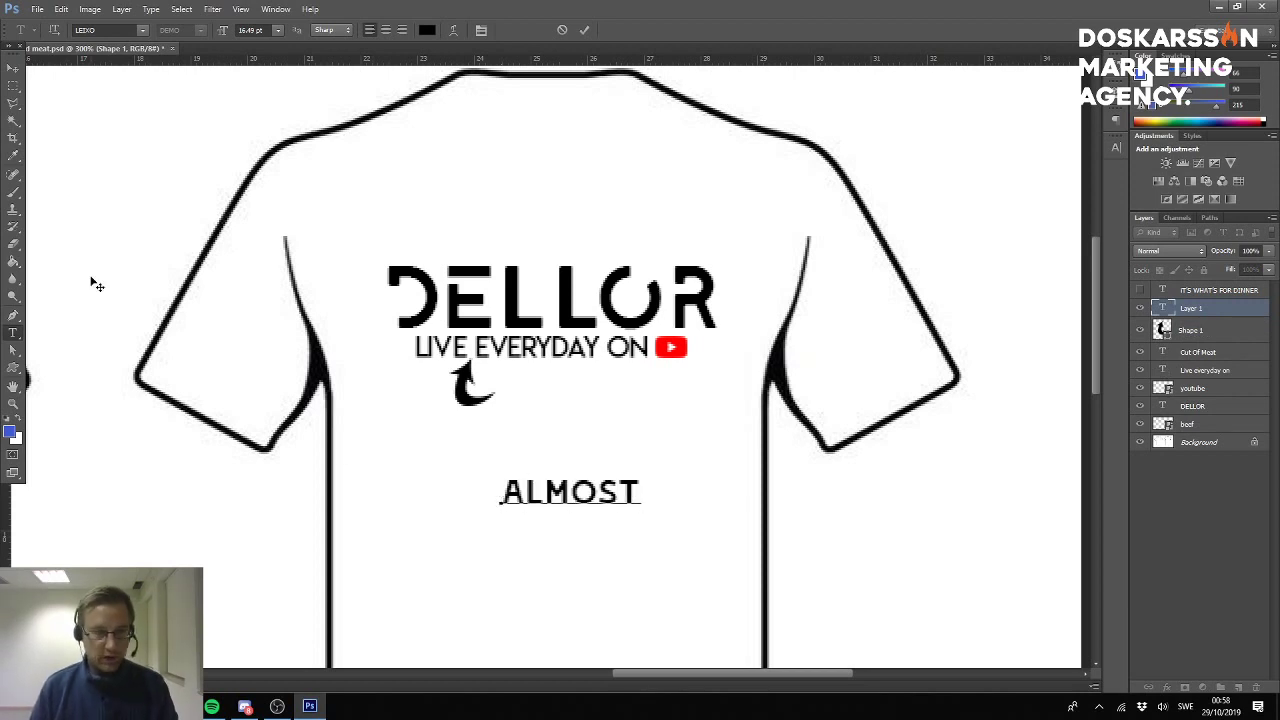
left_click(13, 68)
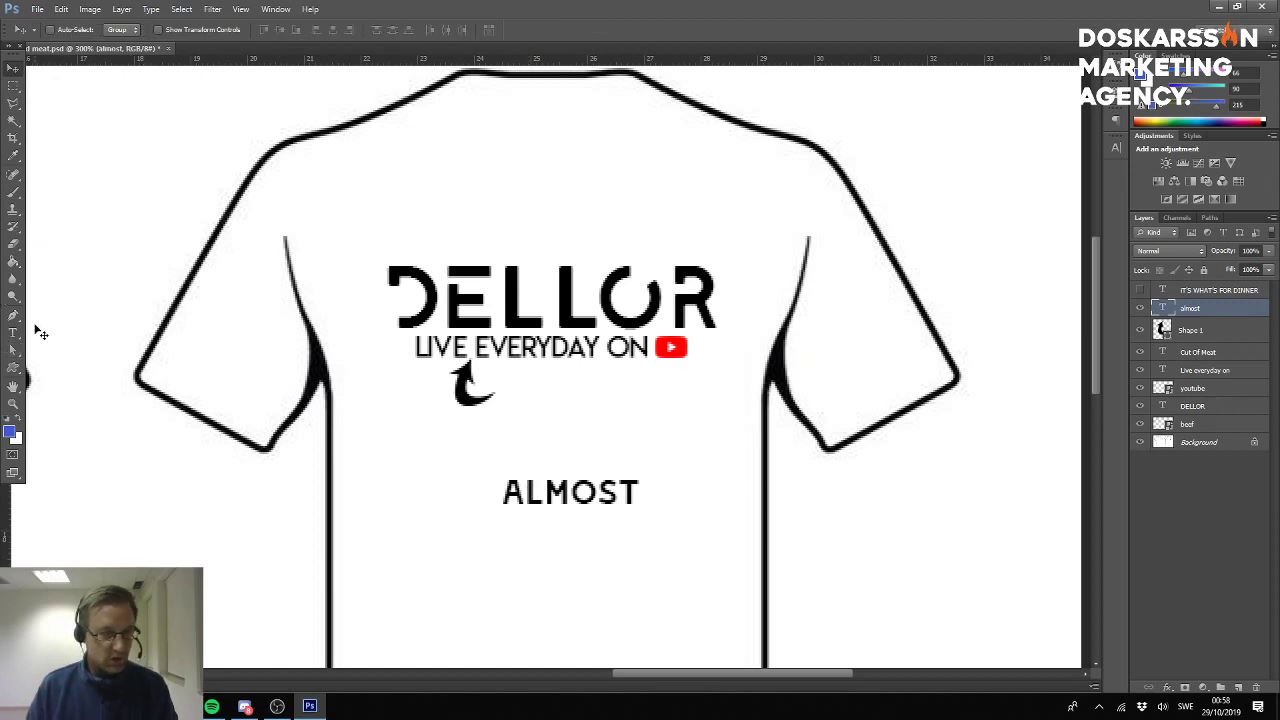
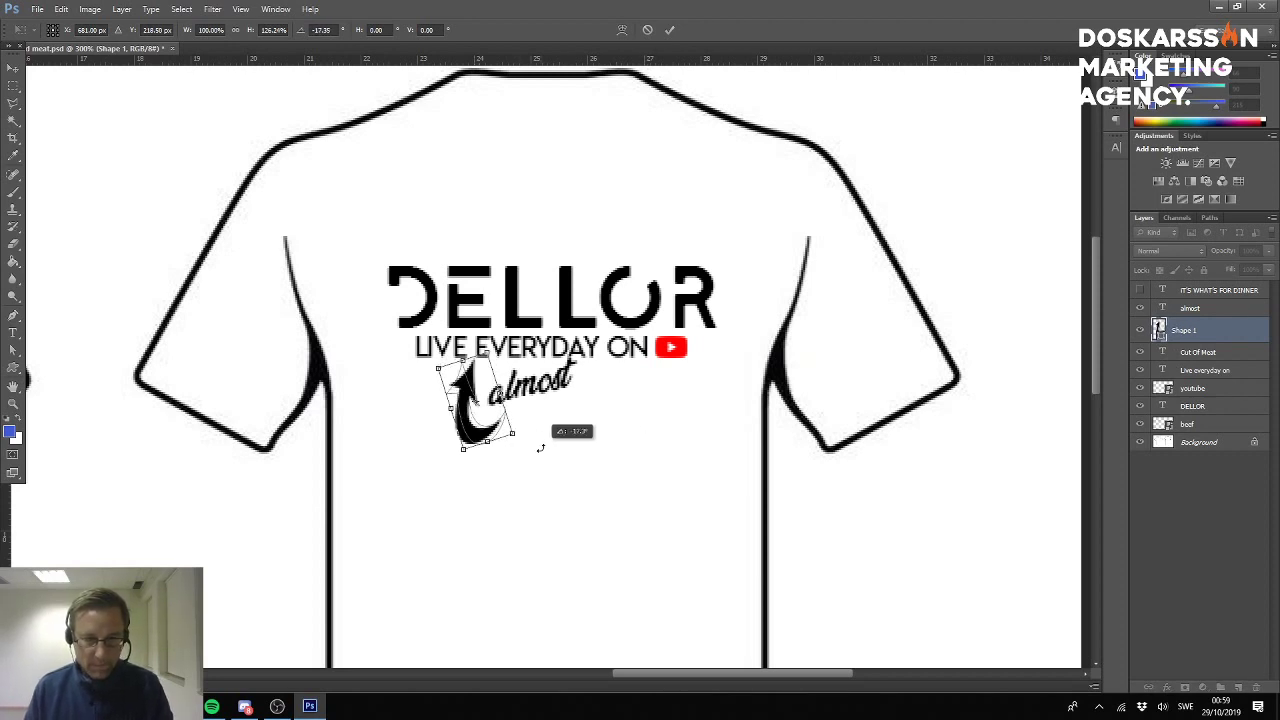
Apply the arrow's rotation of about -17° and 126% height, and position the "almost" text beside the arrow's tail.
key("Return")
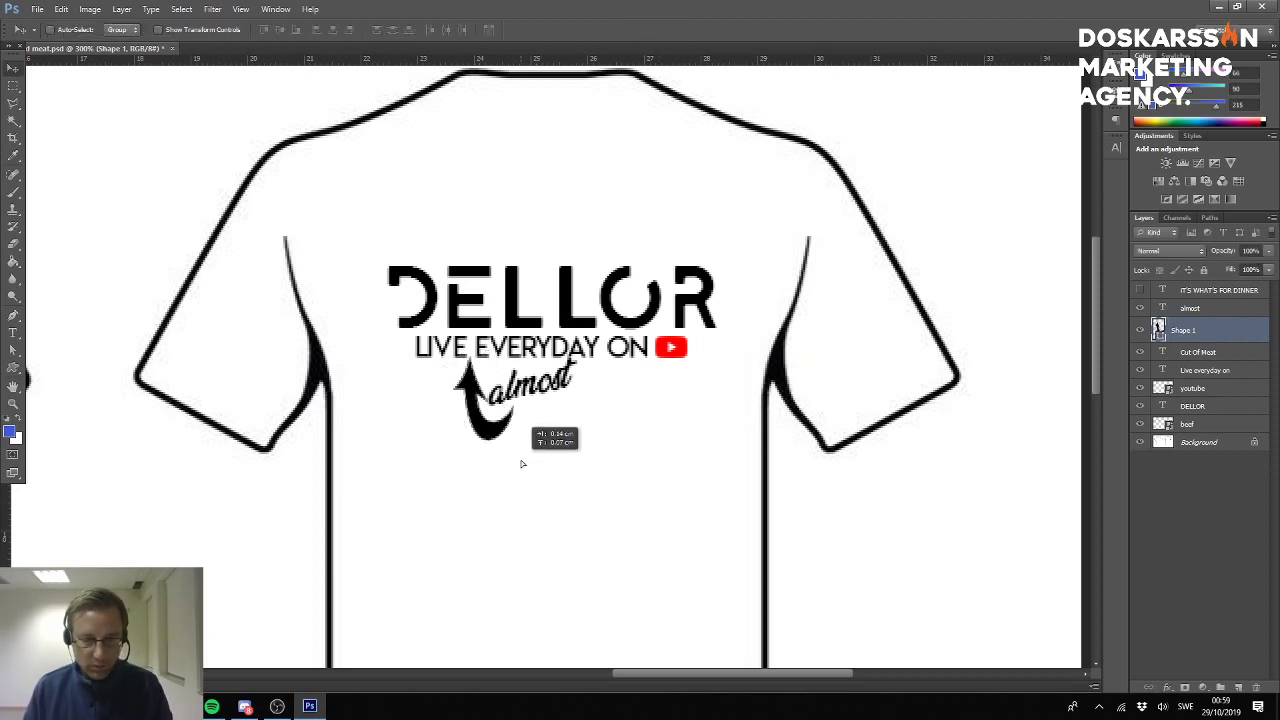
left_click_drag(563, 362, 554, 391)
right_click(550, 386)
left_click(575, 391)
Try the Learning Curve font on the whole "almost" text.
left_click(13, 333)
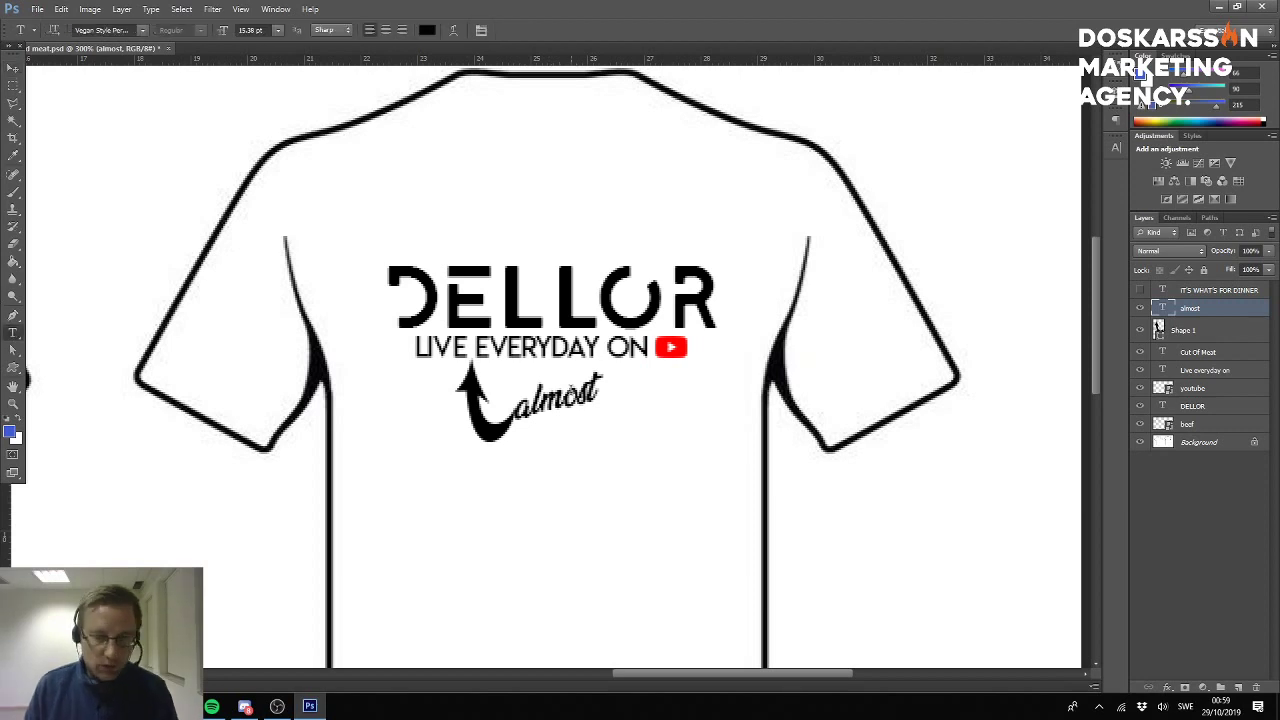
left_click(570, 392)
key("ctrl+a")
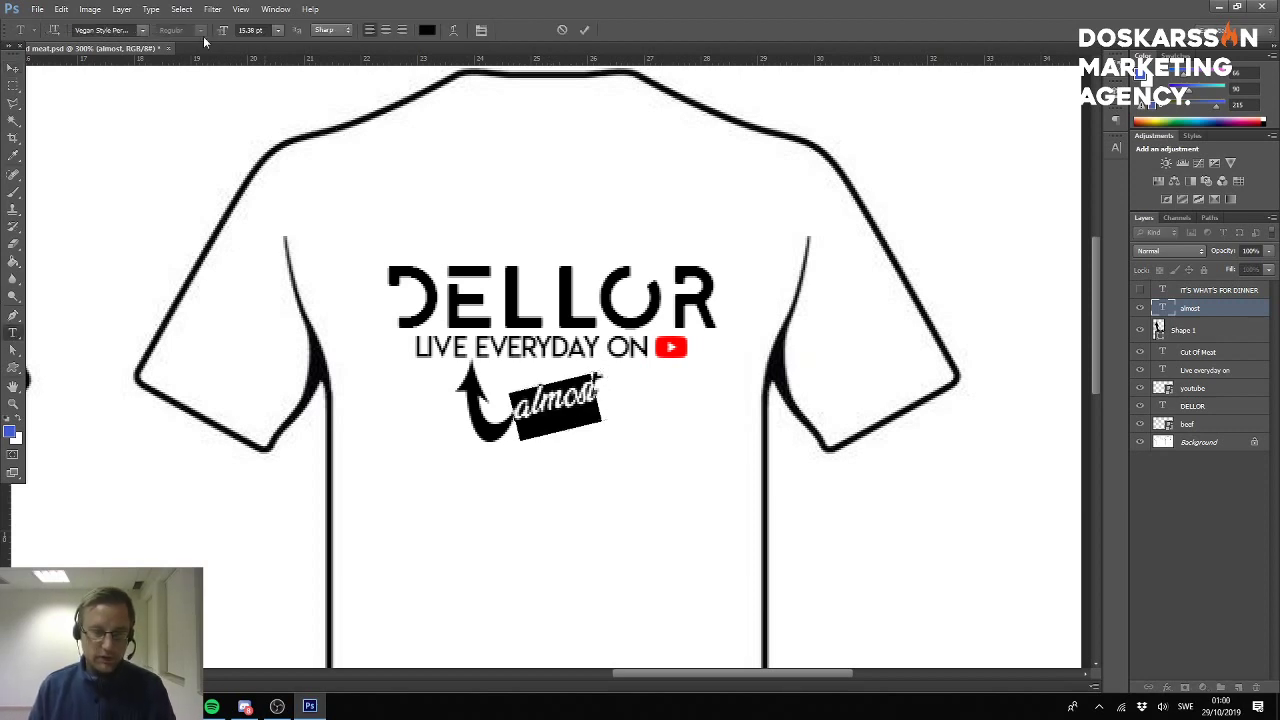
left_click(142, 30)
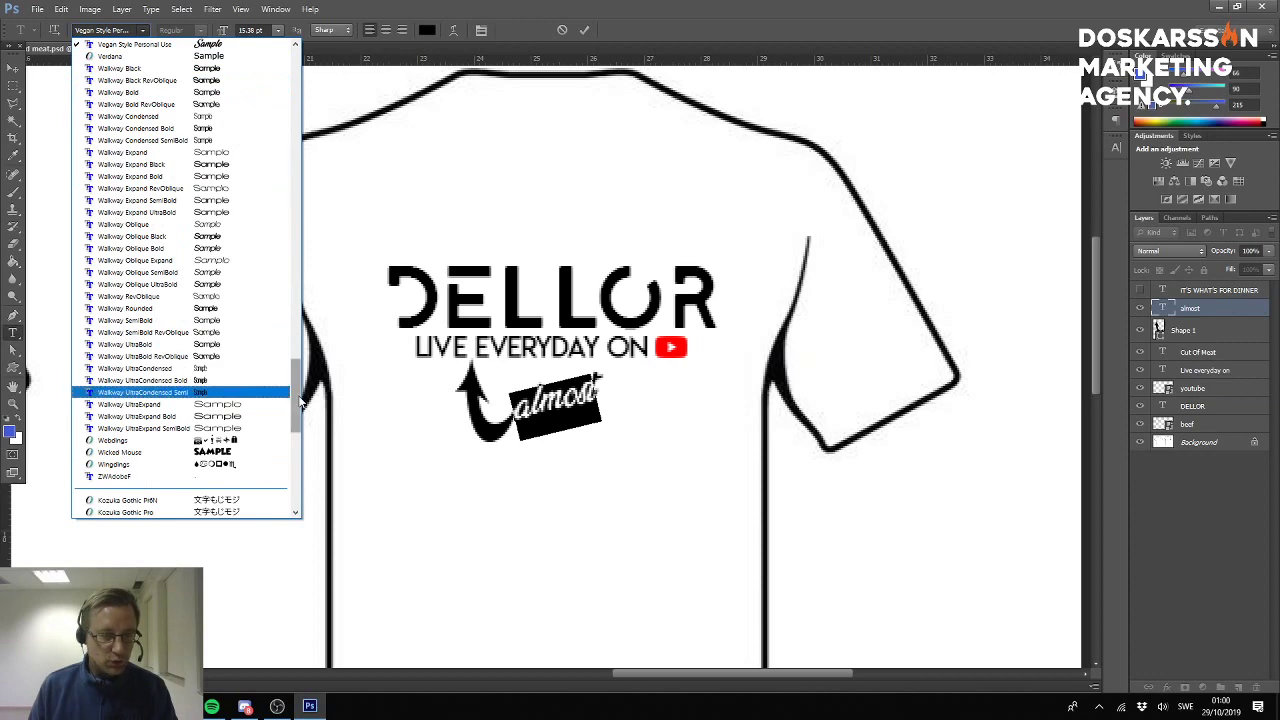
left_click_drag(299, 400, 296, 231)
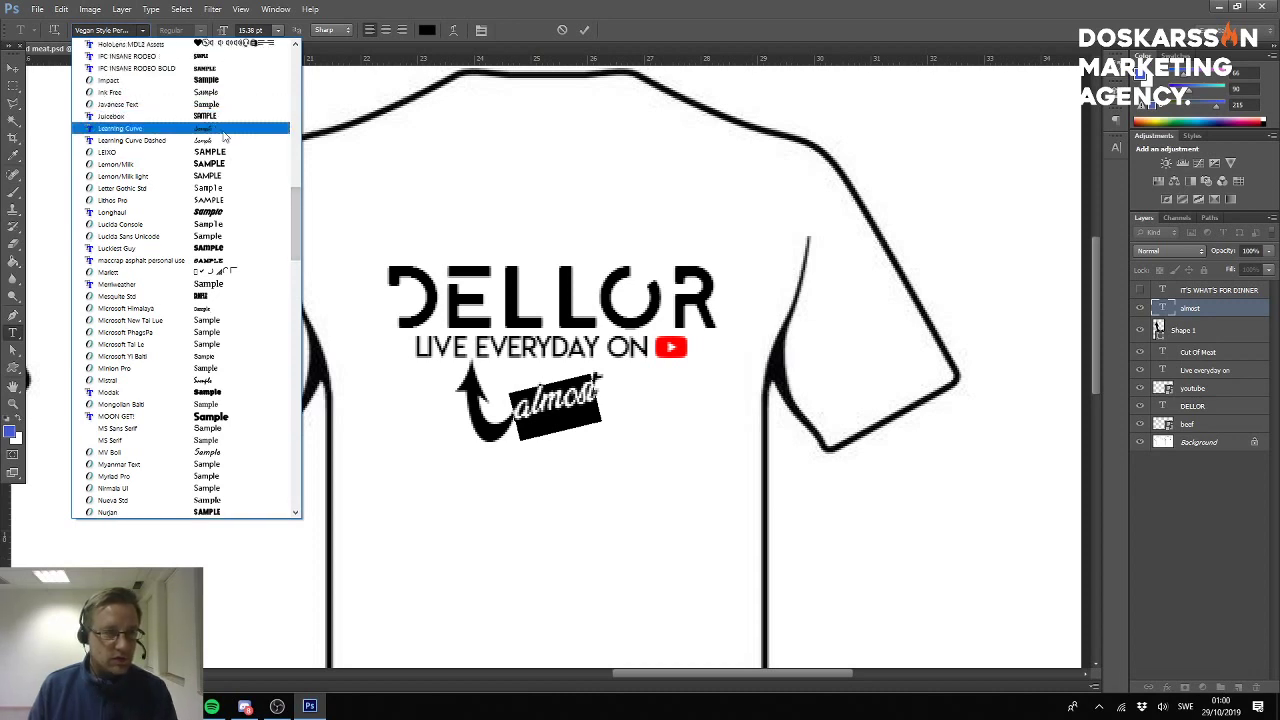
left_click(208, 128)
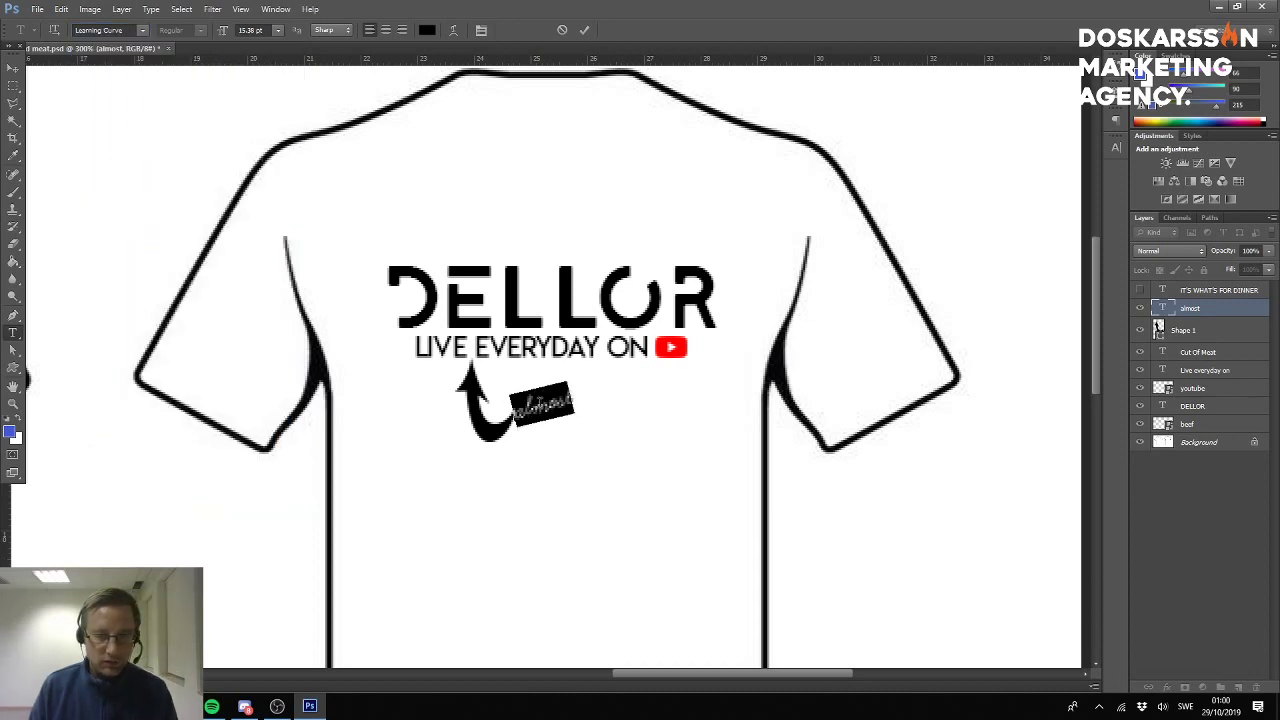
Try the Blacksword font on the "almost" text.
double_click(567, 392)
left_click(143, 30)
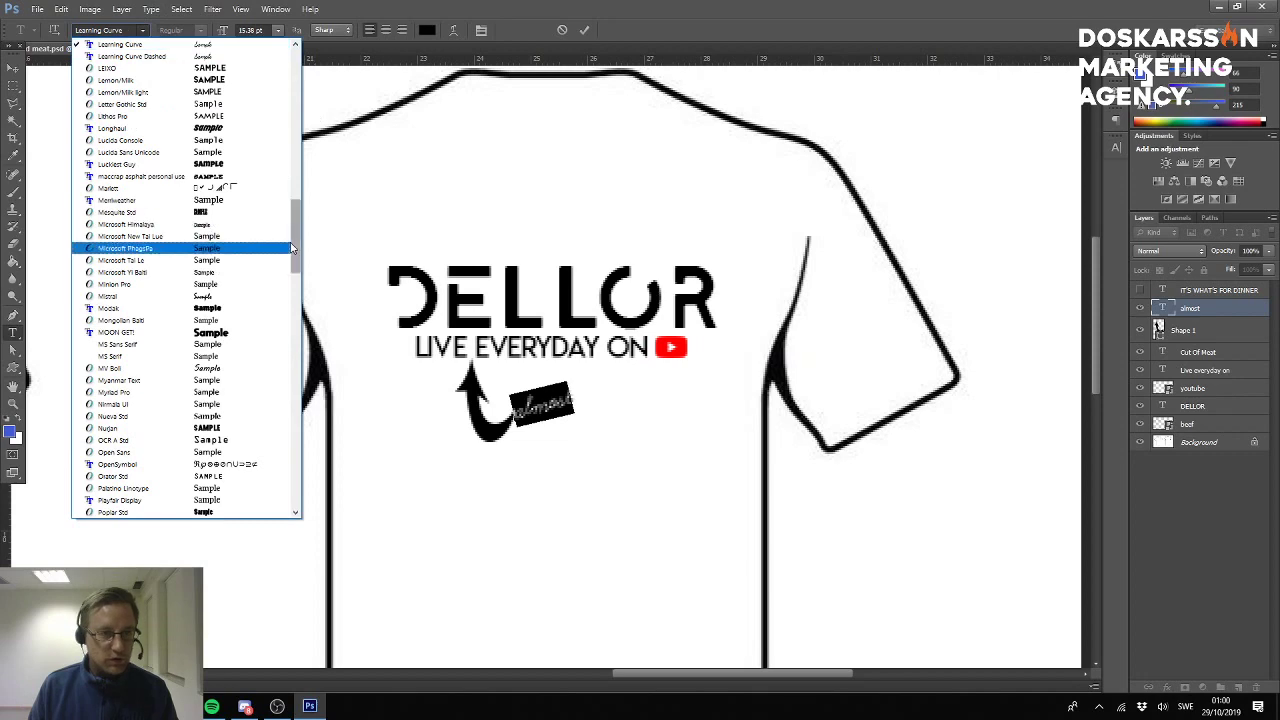
left_click_drag(292, 248, 303, 92)
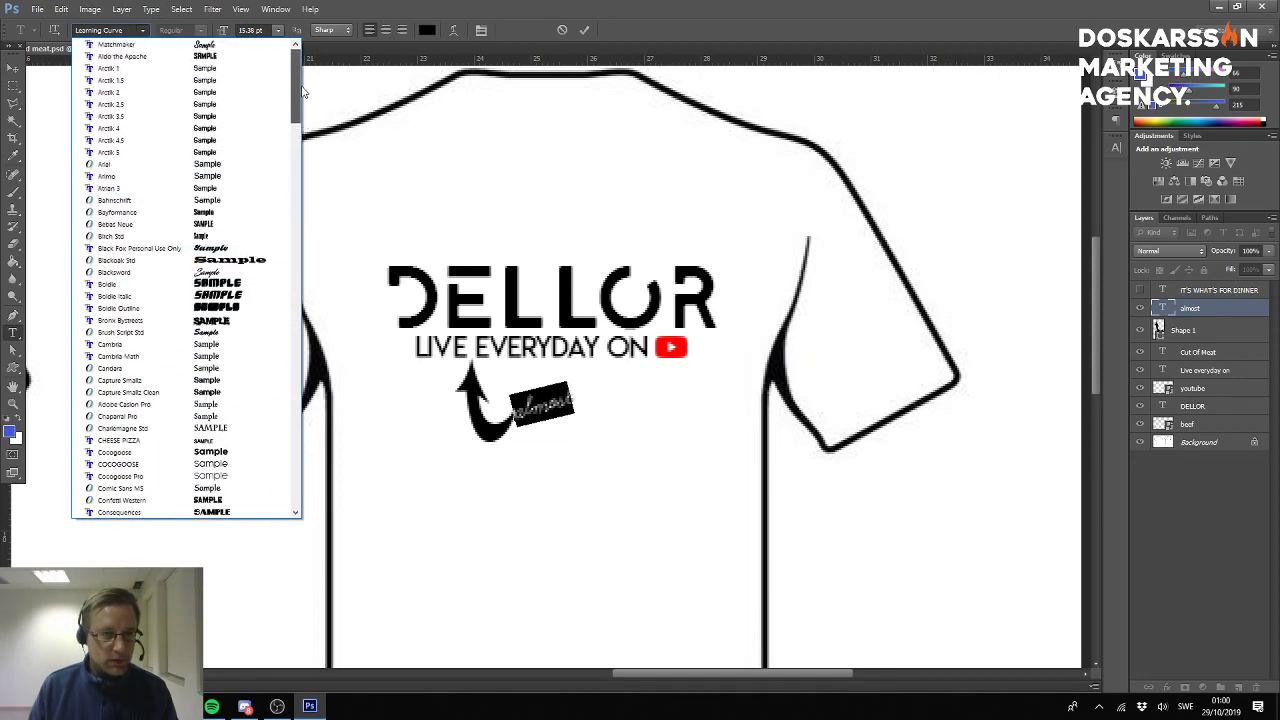
left_click(234, 273)
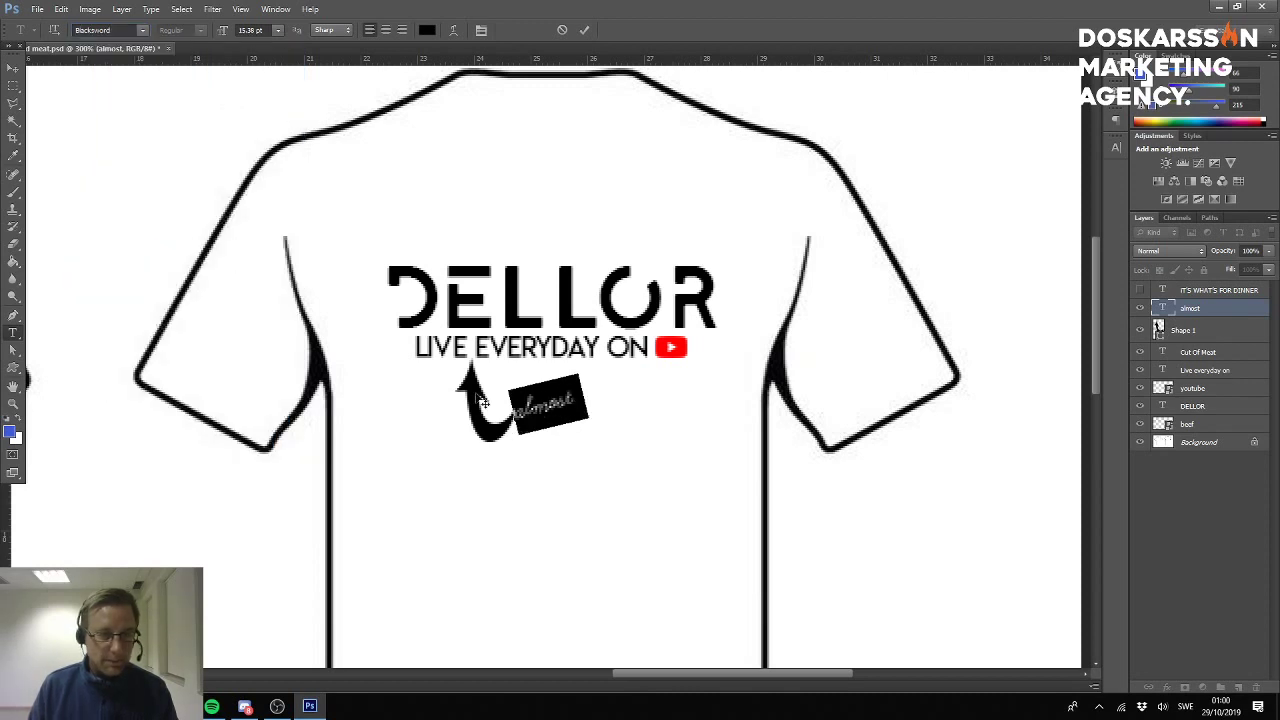
Move the "almost" text slightly away from the arrow's tail and set its font to Segoe Script.
left_click(575, 398)
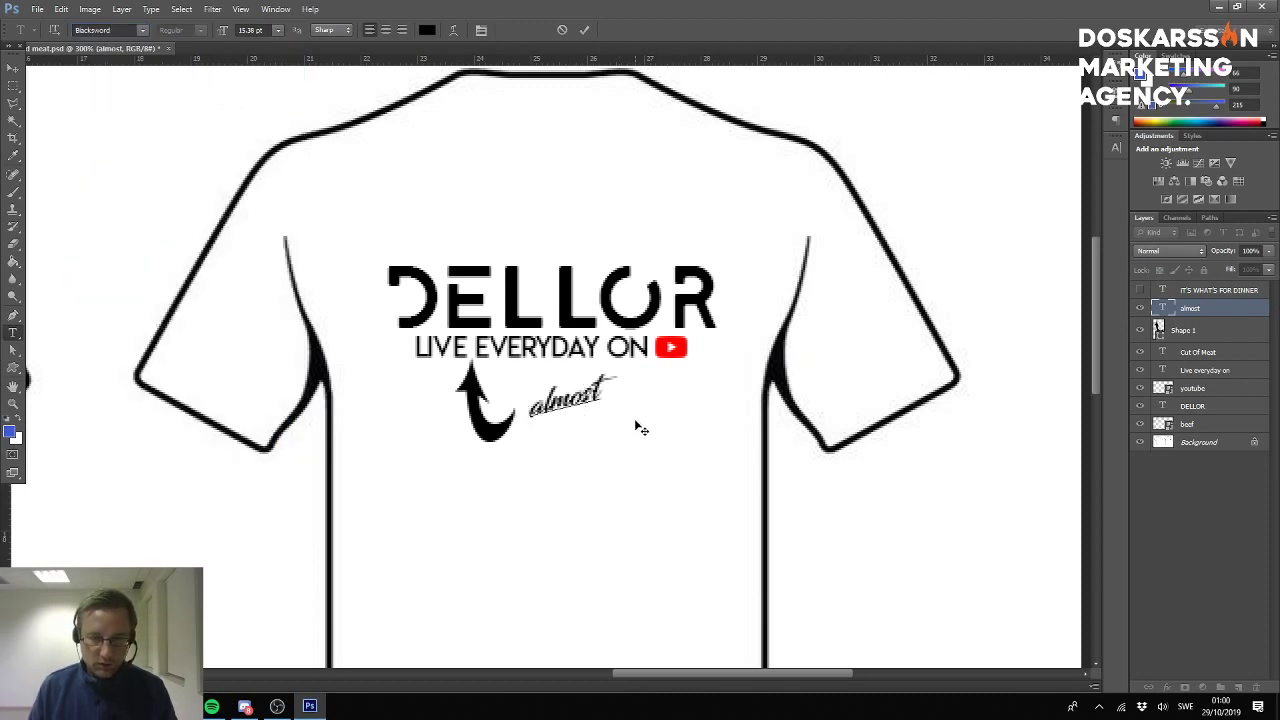
left_click_drag(628, 426, 625, 425)
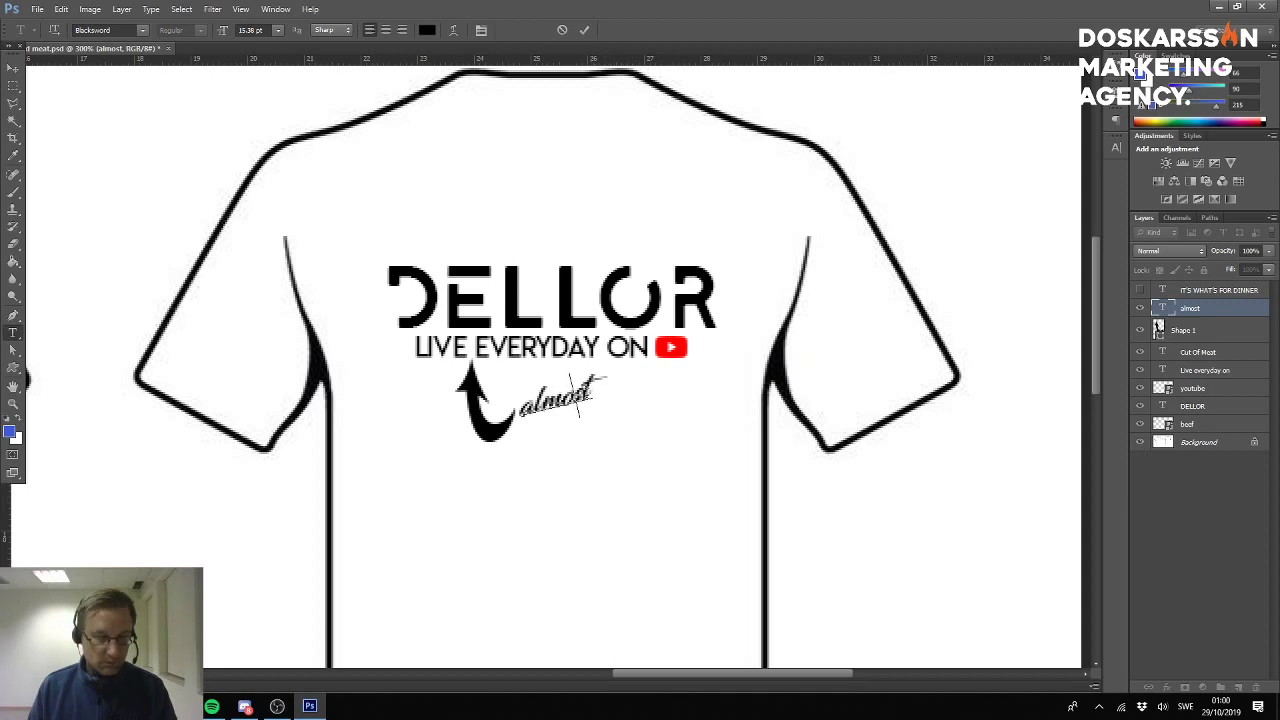
double_click(578, 398)
left_click(143, 30)
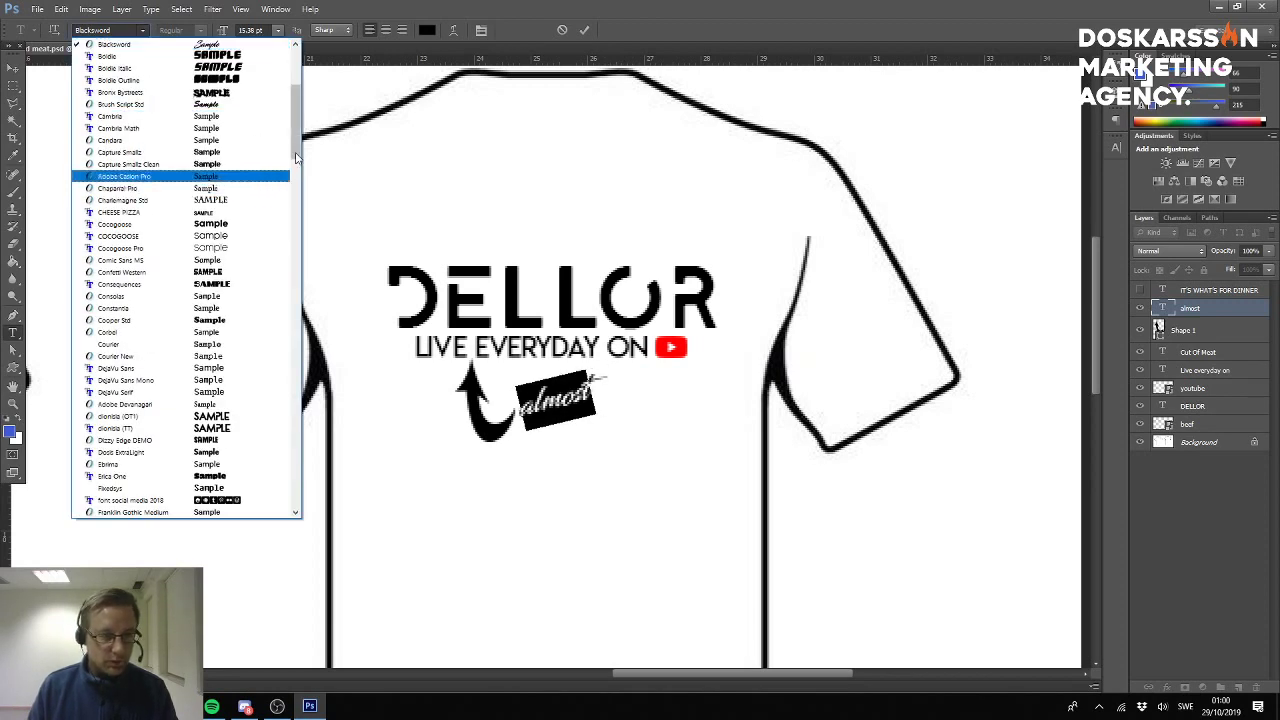
left_click_drag(296, 157, 300, 310)
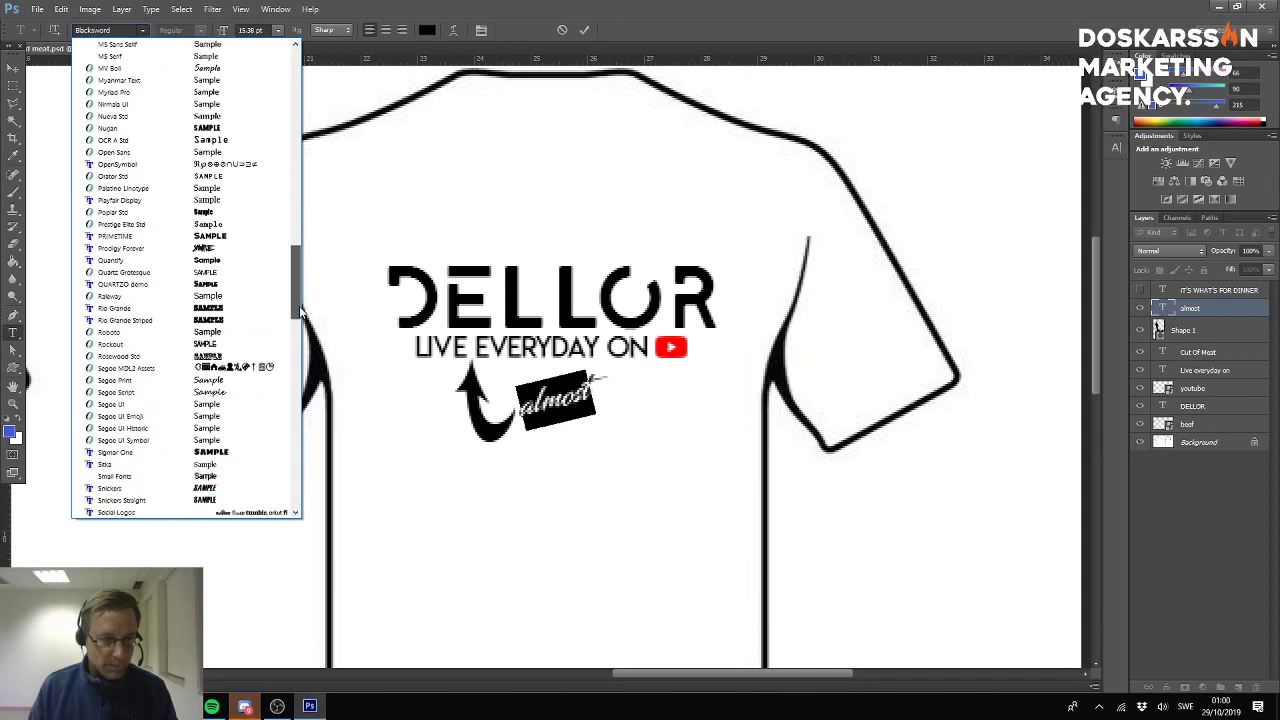
left_click(247, 393)
Switch to Discord to read the new direct message about the design, and return to Photoshop.
left_click(244, 706)
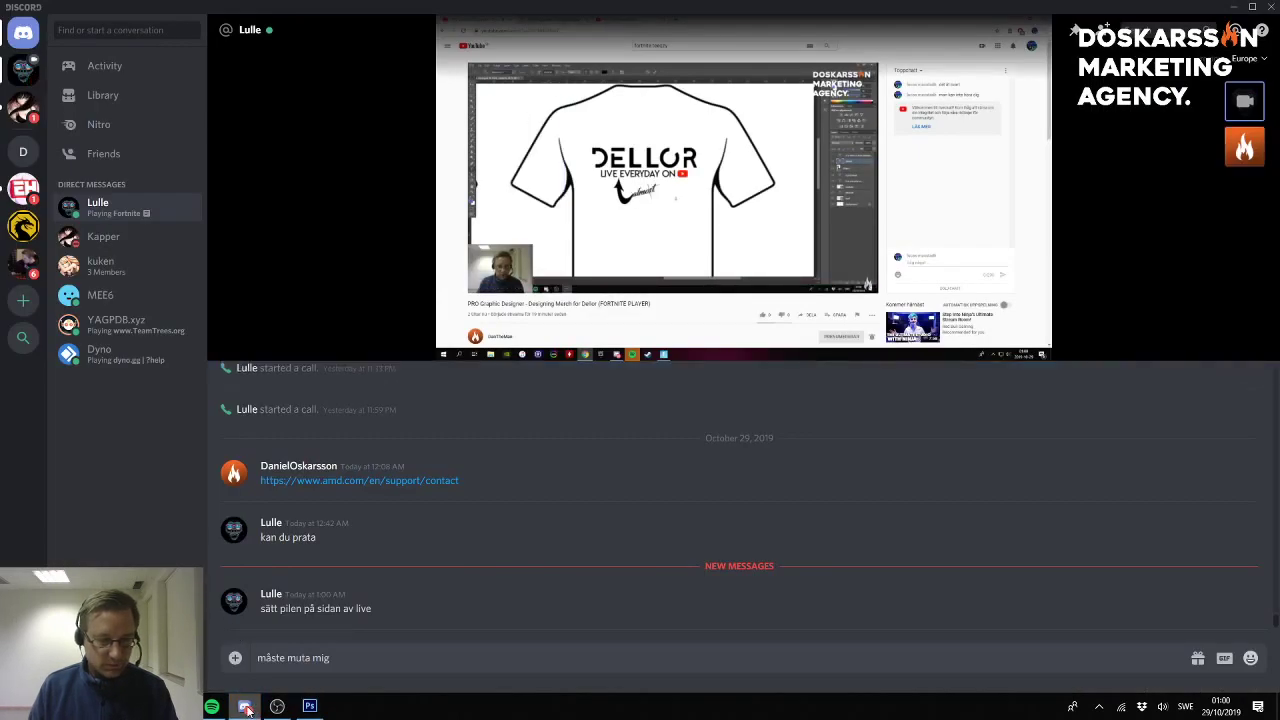
mouse_move(248, 709)
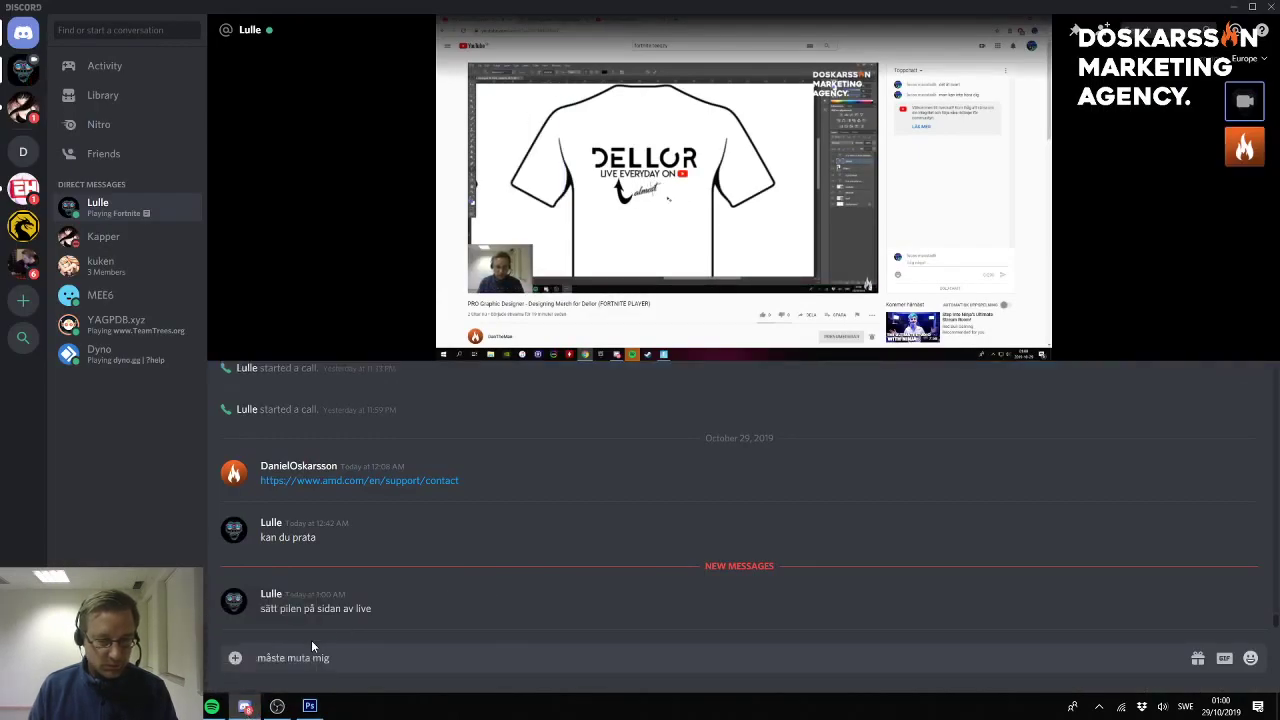
left_click(243, 706)
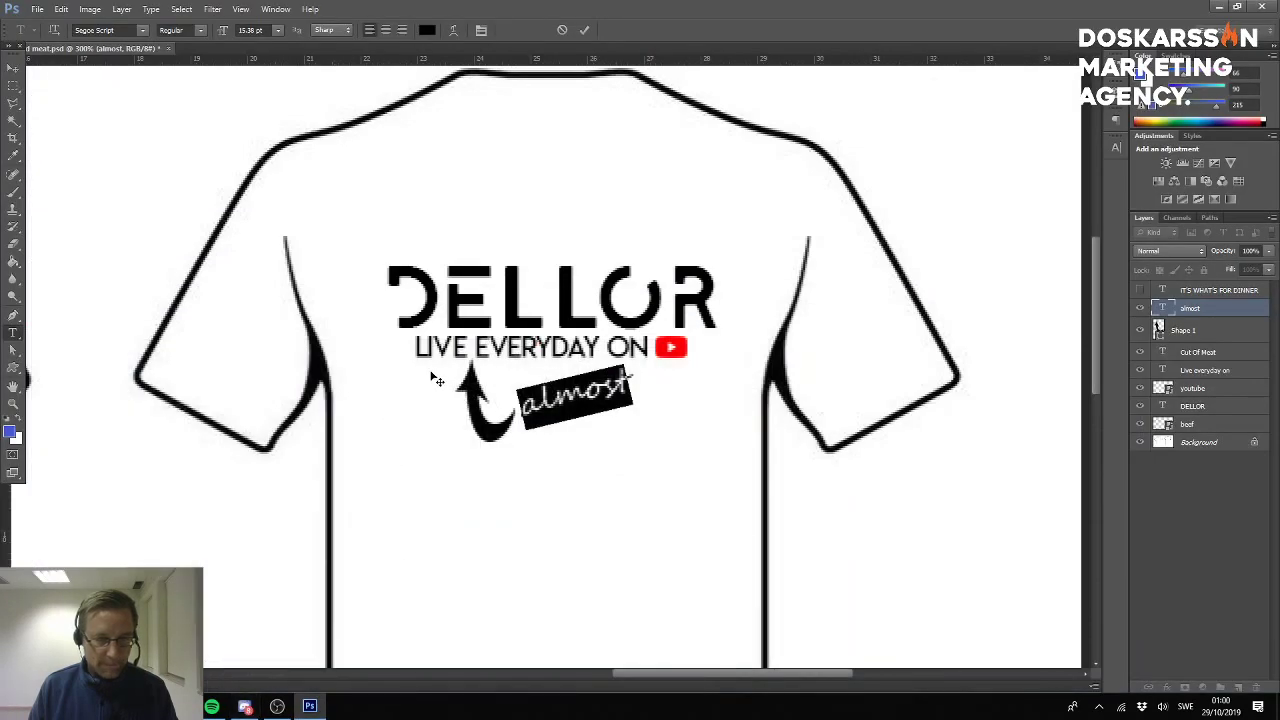
Stretch the arrow shape to about 118% width and shift it slightly up, close under the "LIVE EVERYDAY ON" text.
left_click(589, 393)
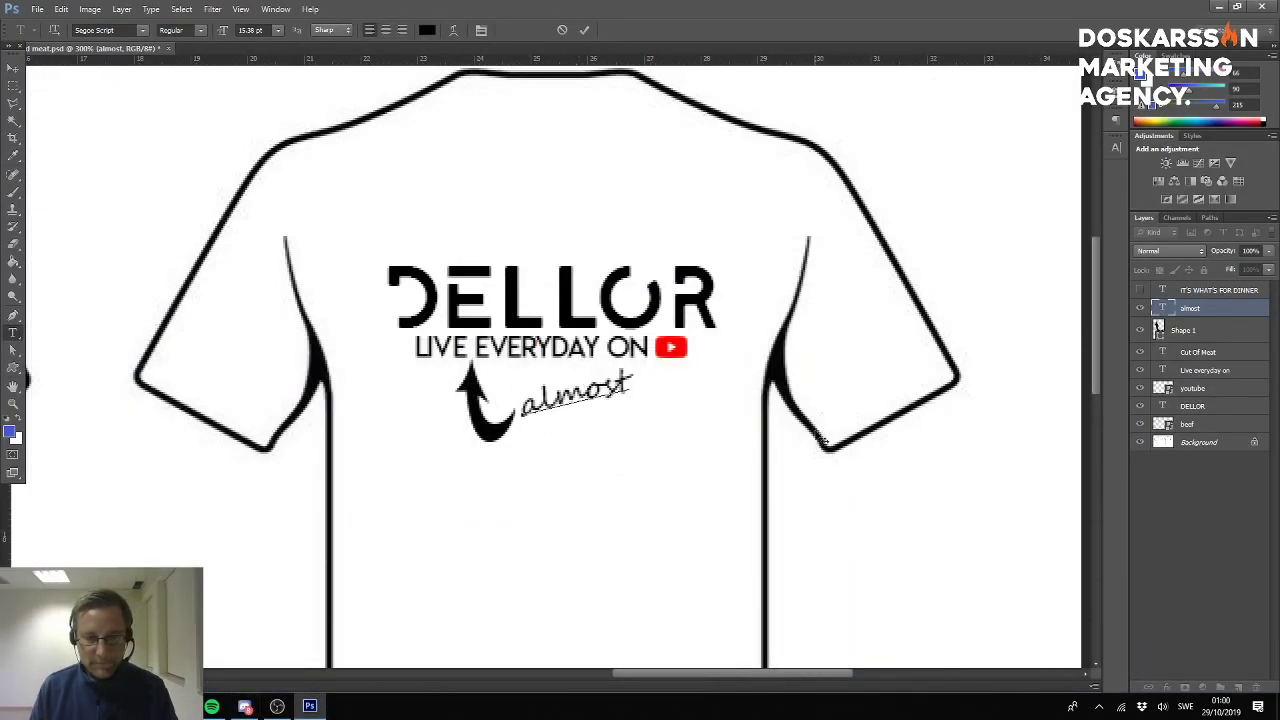
left_click(1218, 335)
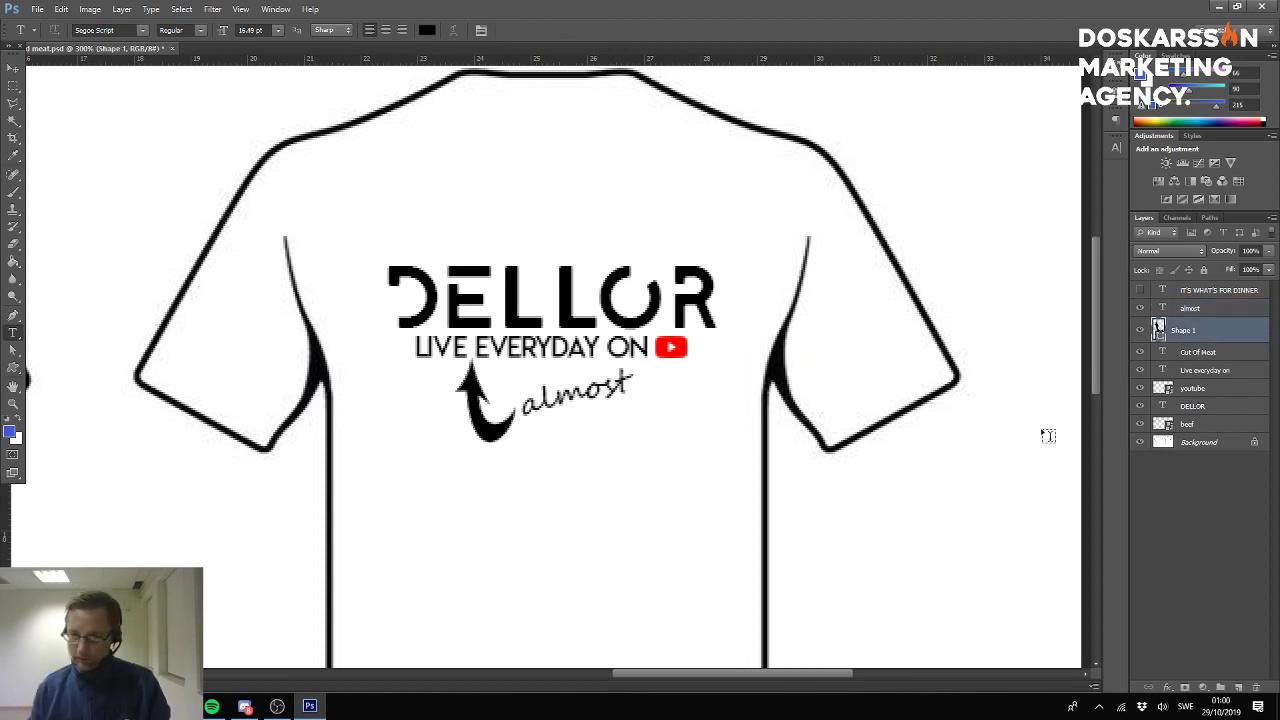
key("ctrl+t")
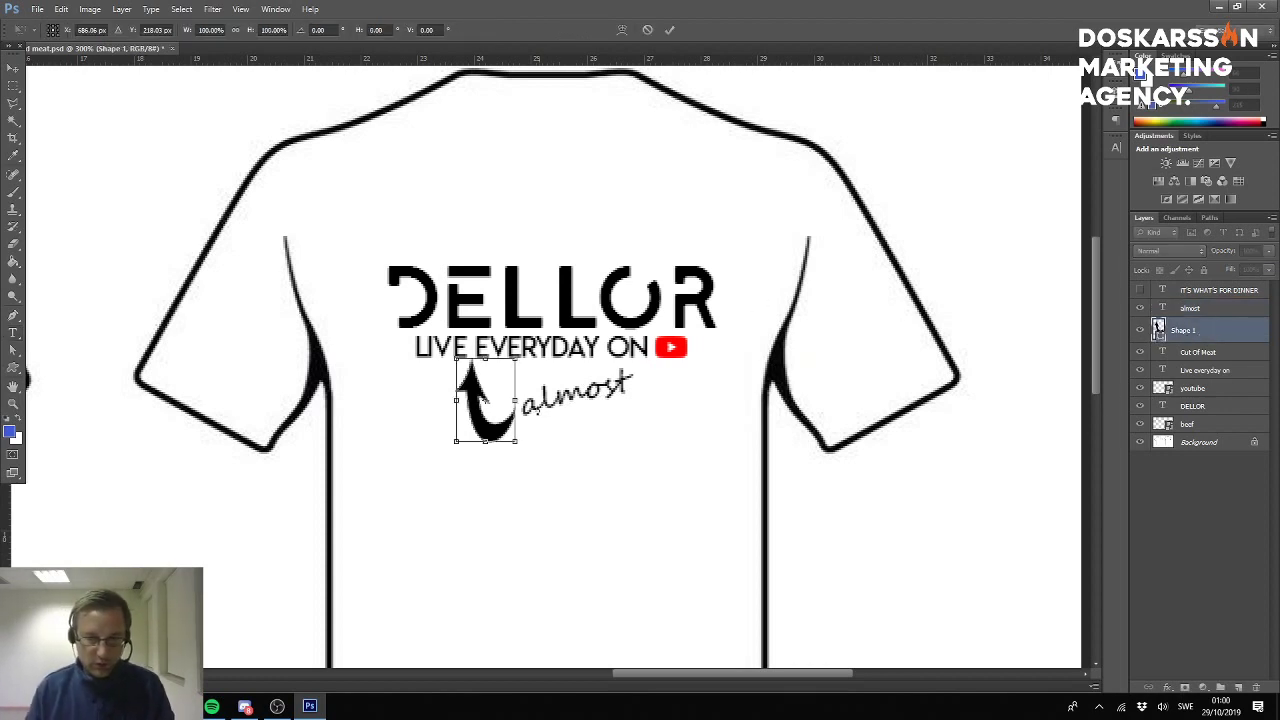
left_click_drag(515, 400, 527, 400)
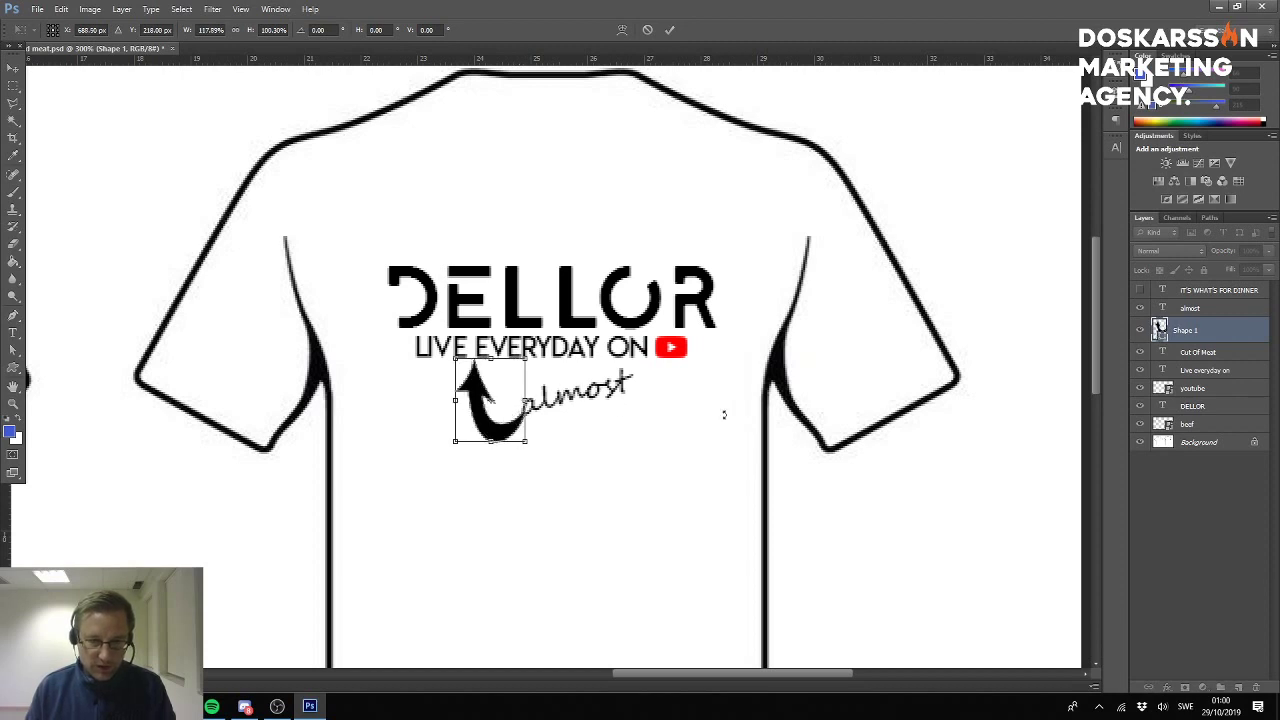
key("Return")
key("t")
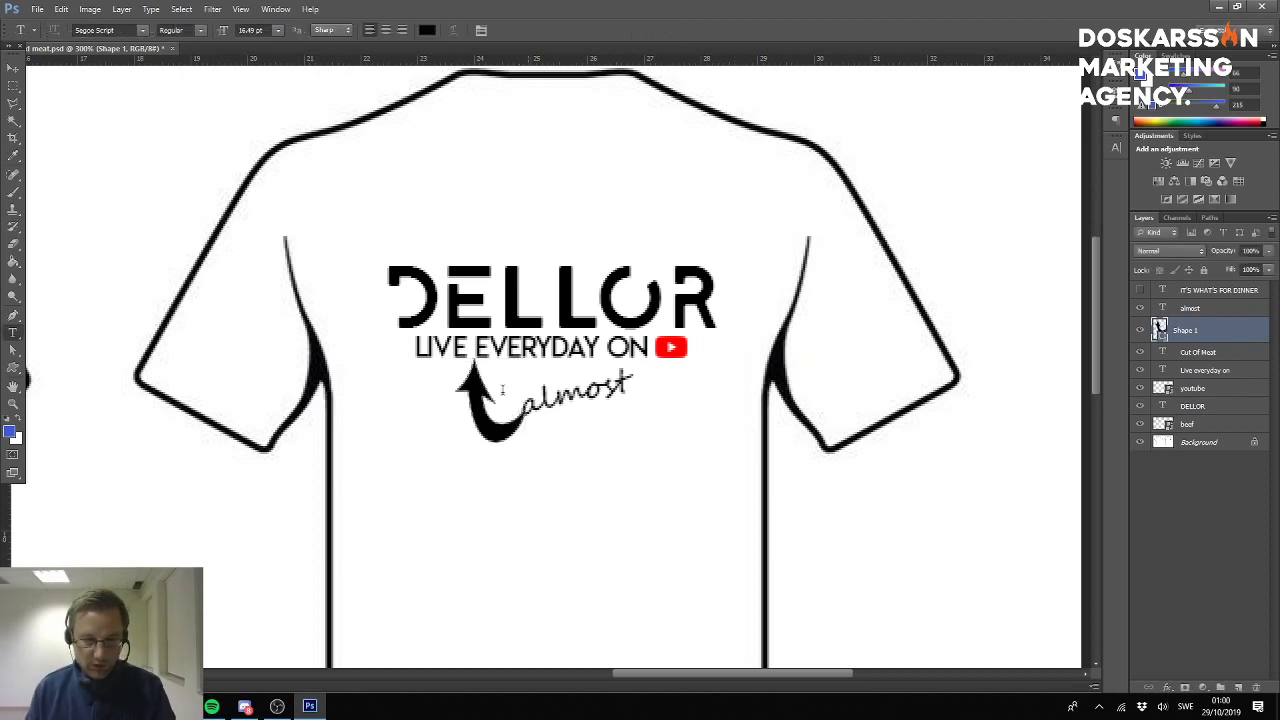
left_click(12, 68)
left_click_drag(470, 398, 483, 388)
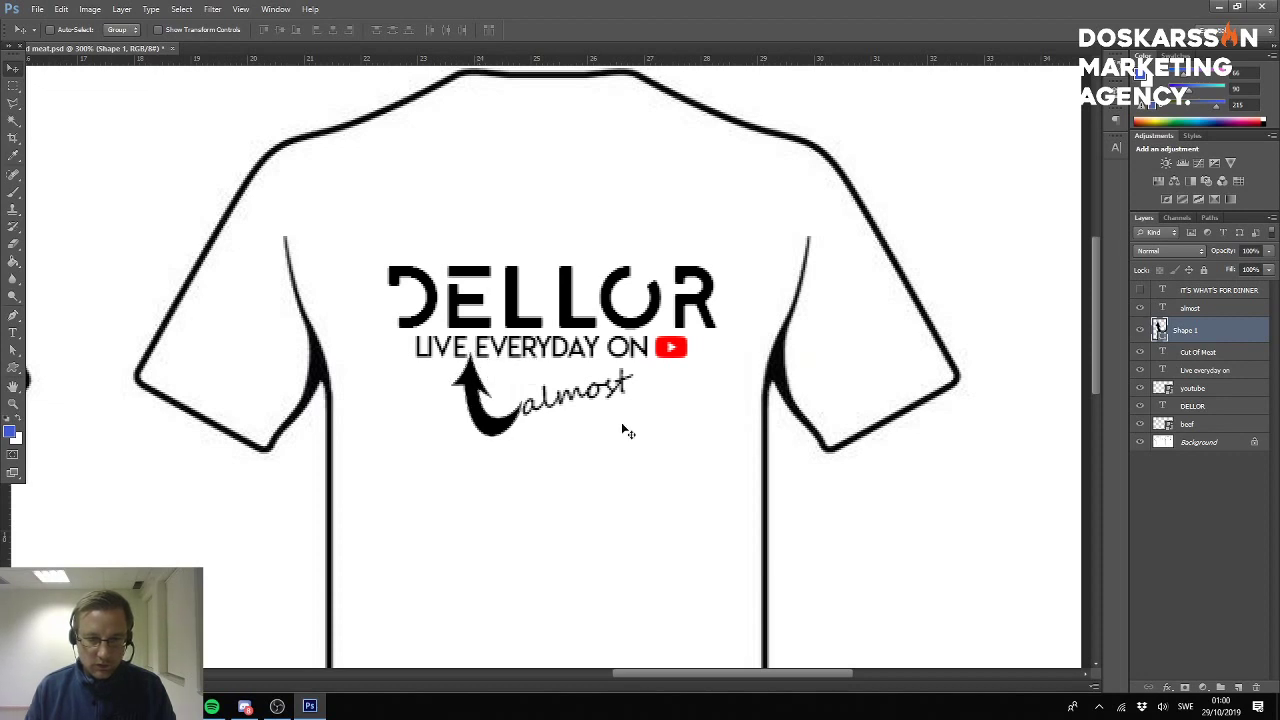
Nudge the "almost" text upward beside the arrow's tail and scale it down to about 87%.
left_click_drag(612, 416, 609, 404)
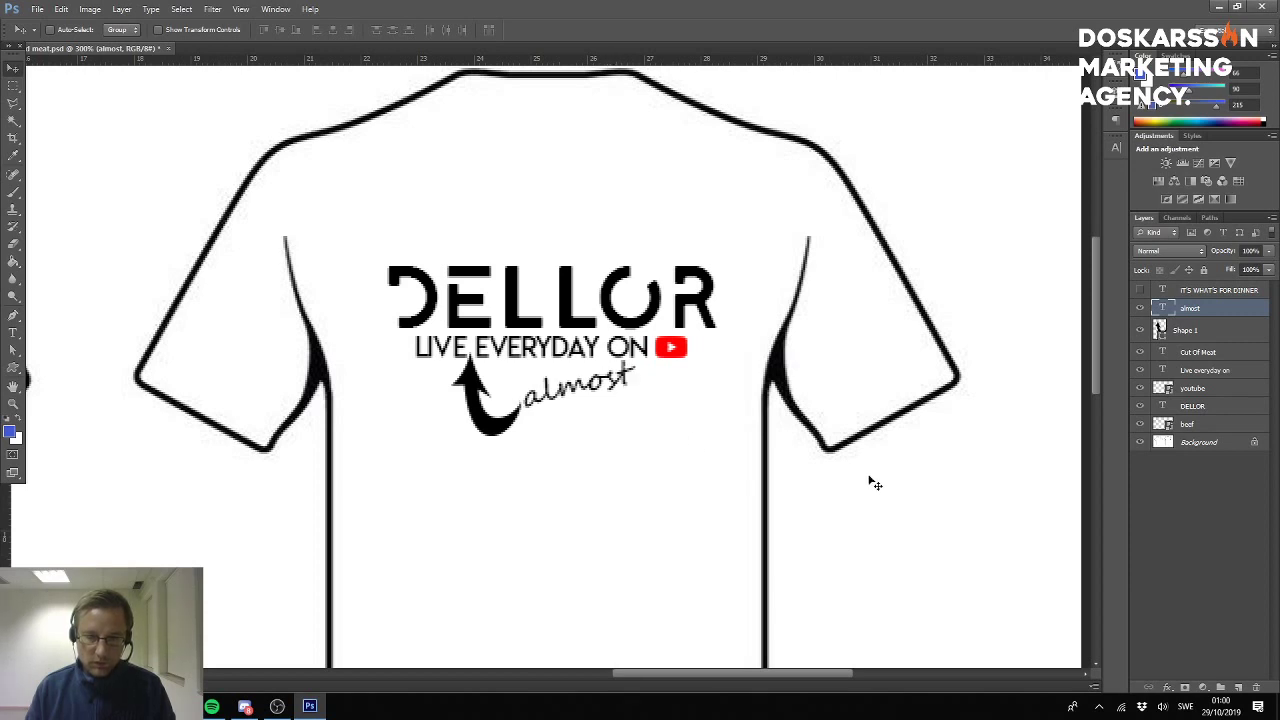
key("ctrl+t")
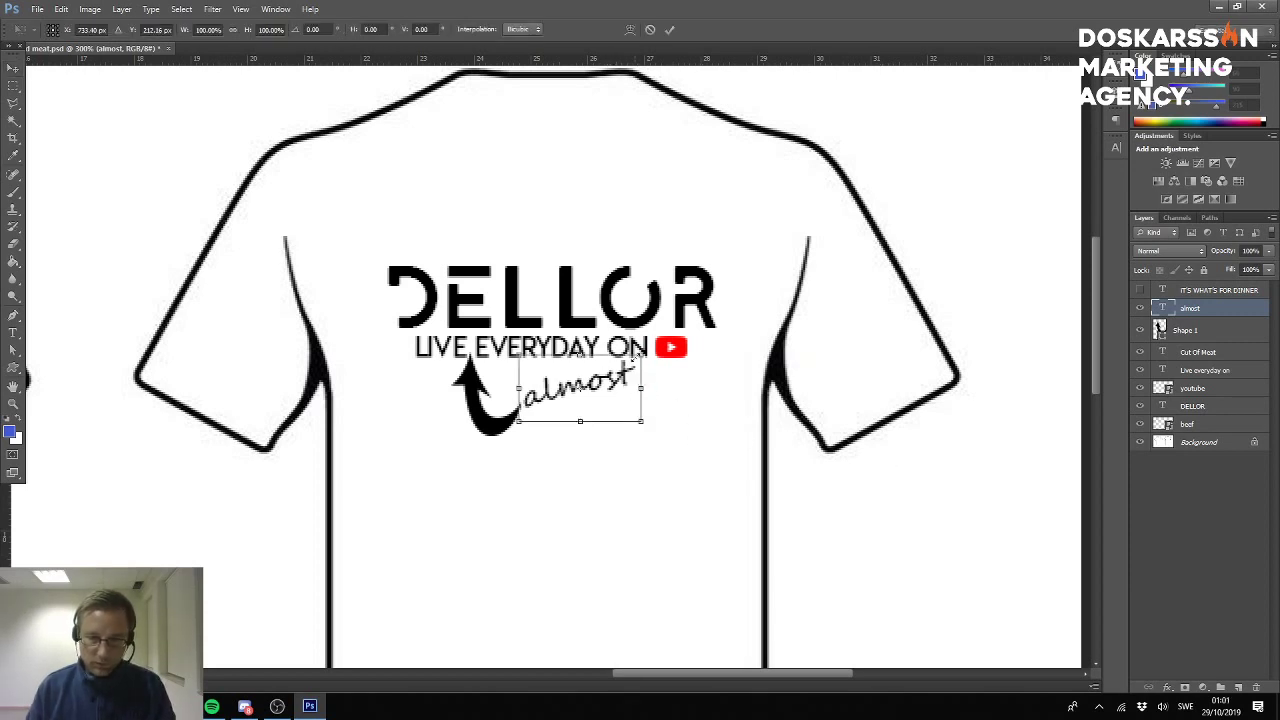
mouse_move(640, 357)
left_mouse_down()
mouse_move(684, 331)
mouse_move(622, 356)
left_mouse_up()
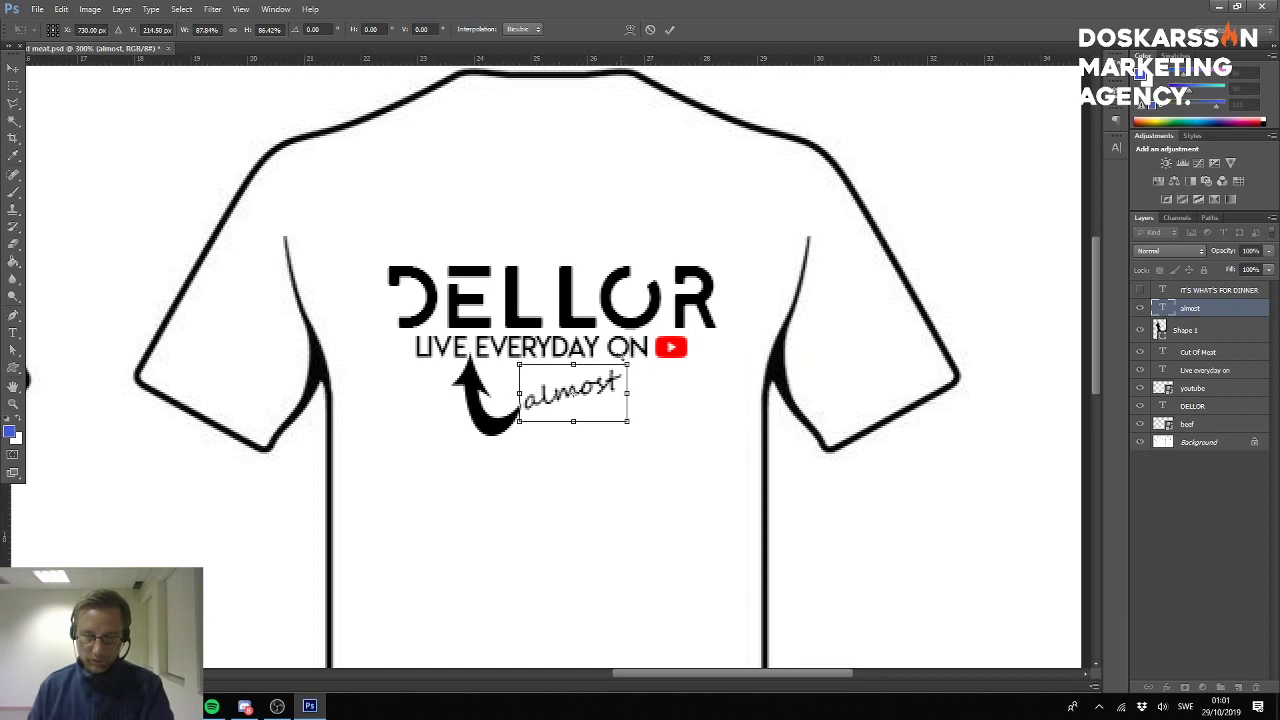
key("Return")
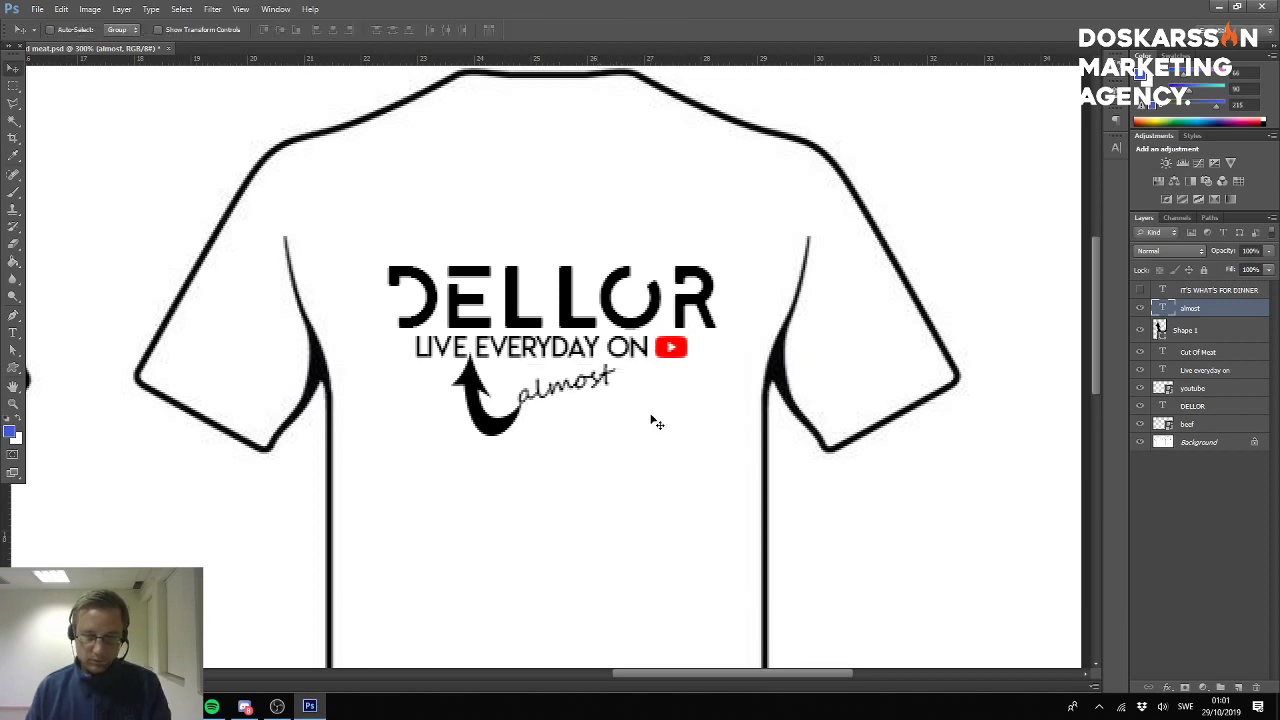
Move the "almost" text closer to the arrow so it sits just above the inside of its curve.
key("ctrl+t")
left_click_drag(629, 419, 596, 396)
key("Return")
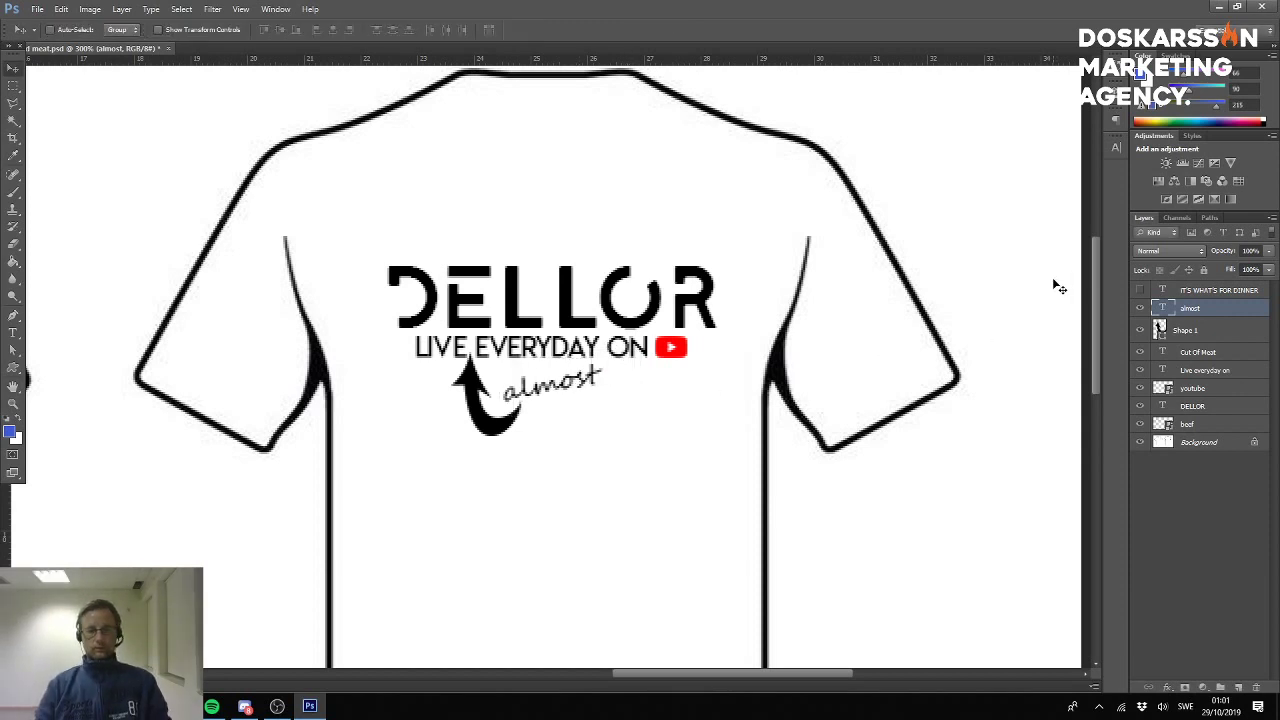
key("ctrl+minus")
key("ctrl+minus")
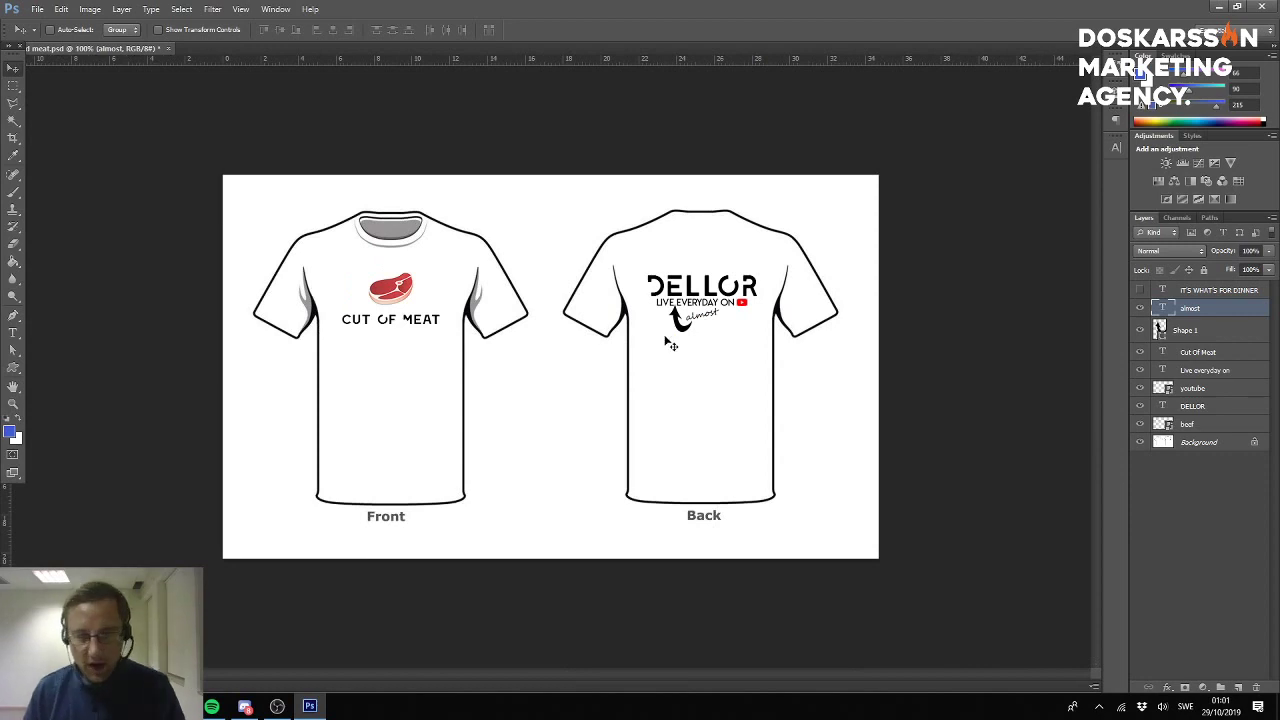
key("ctrl+plus")
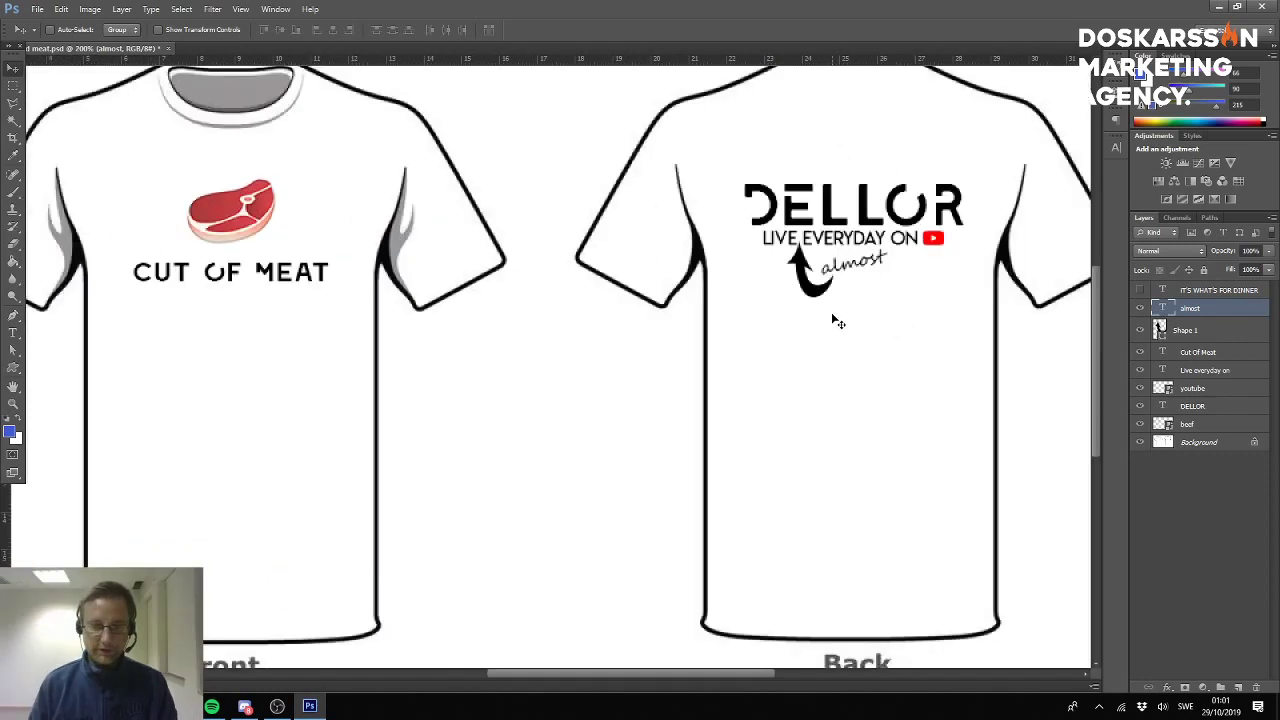
Switch to Chrome and search Google Images for "arrow" in a new tab.
key("alt+Tab")
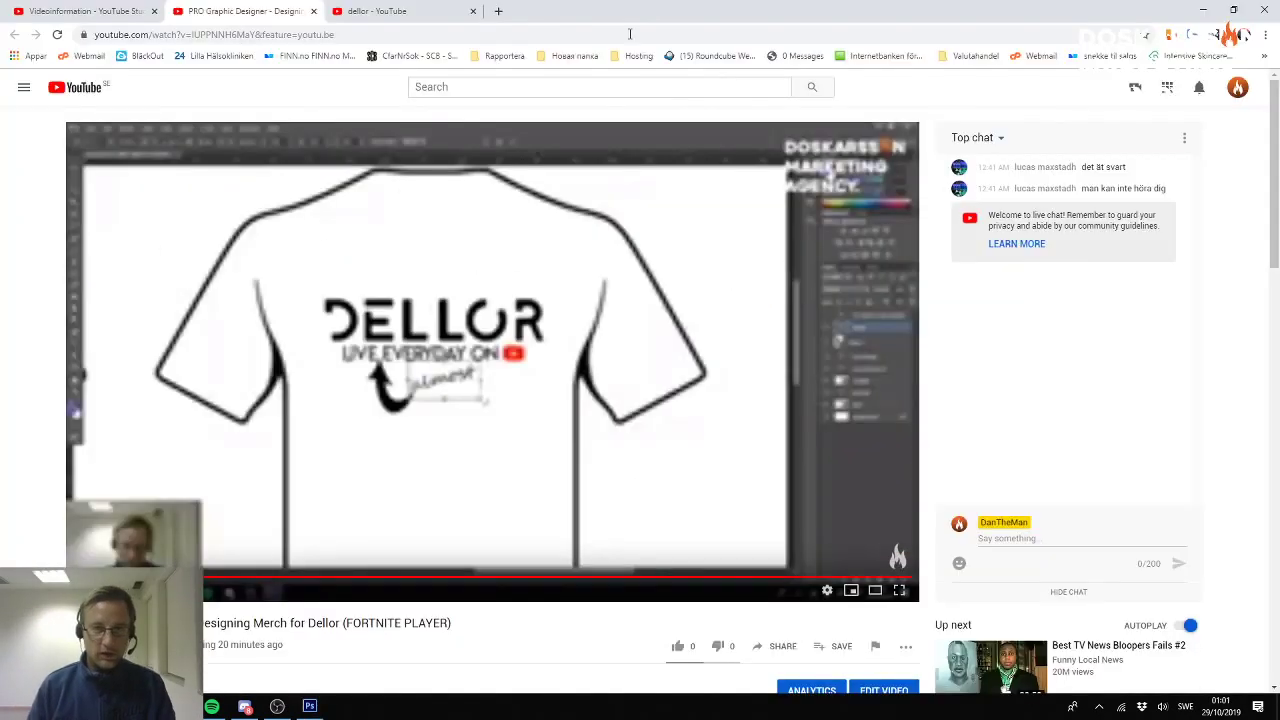
left_click(498, 11)
left_click(230, 11)
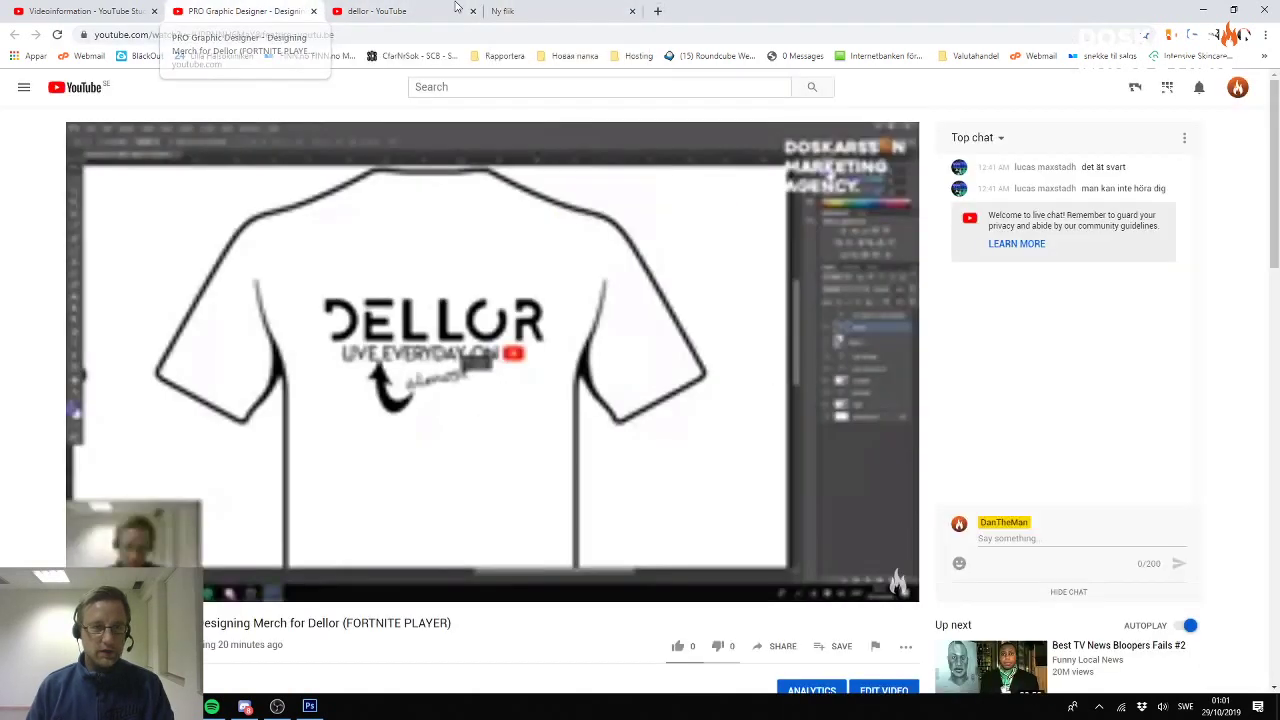
left_click(540, 9)
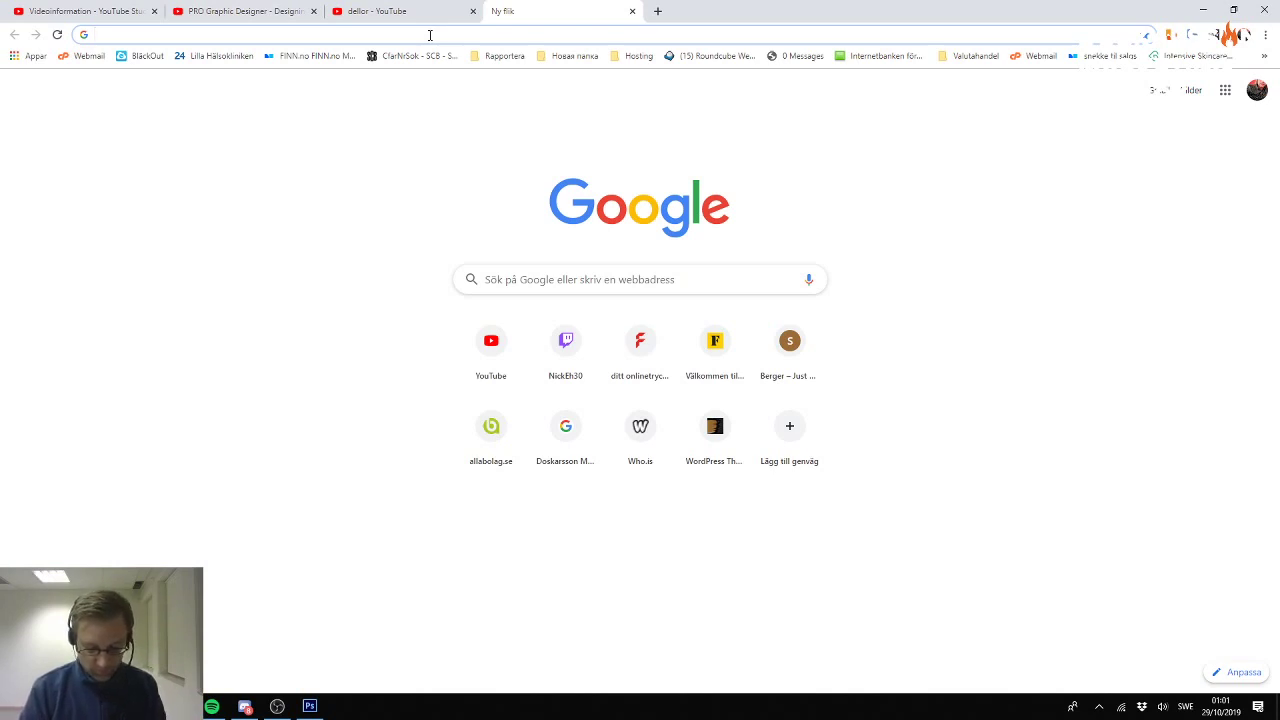
left_click(430, 35)
type("arro")
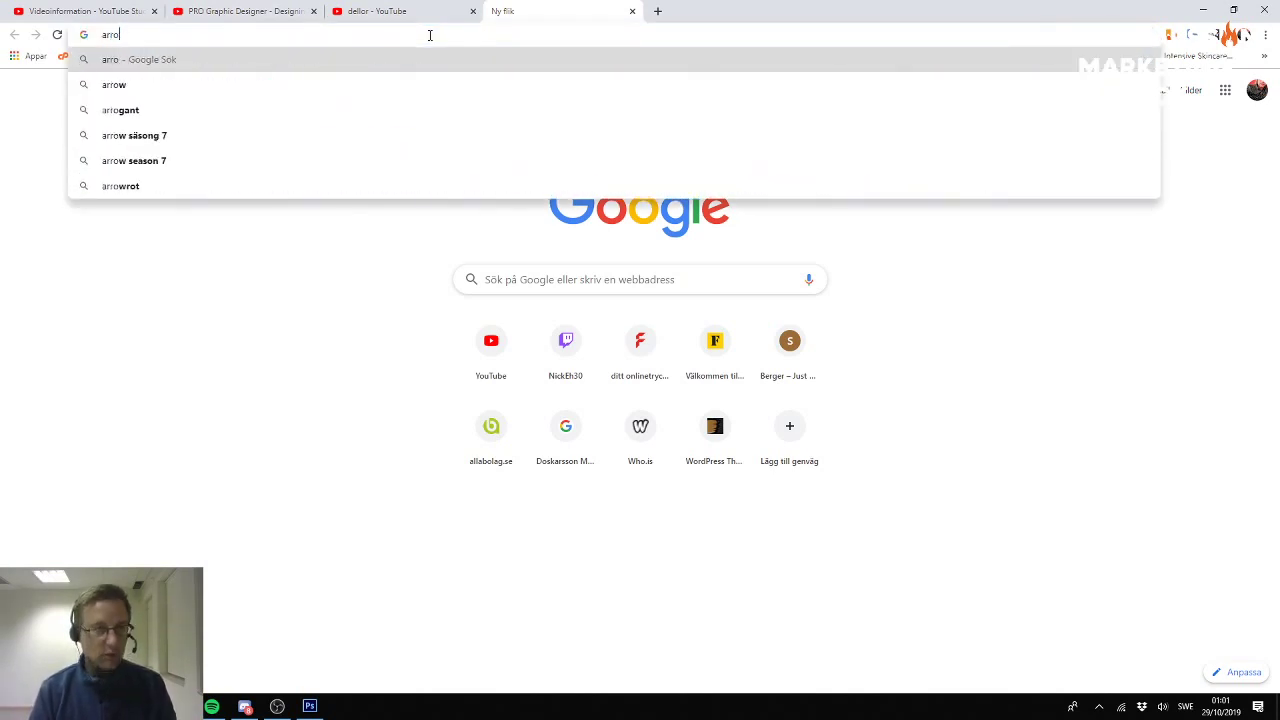
type("w")
key("Return")
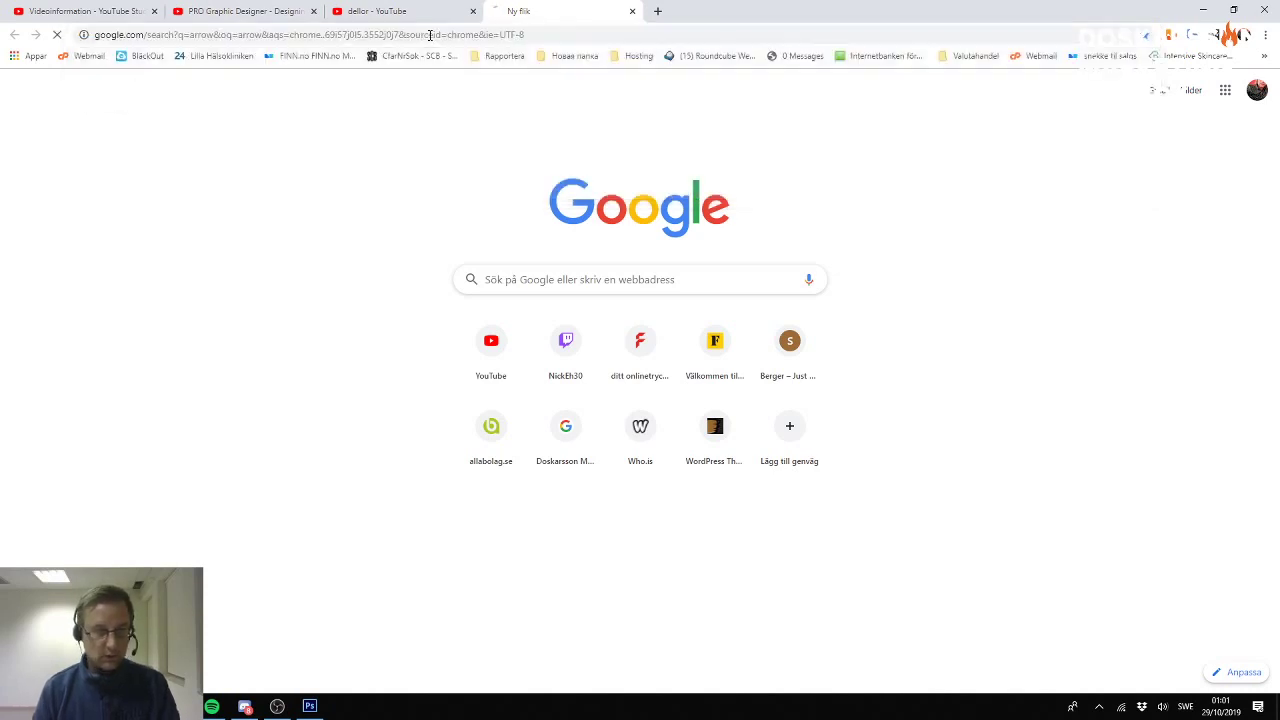
left_click(176, 137)
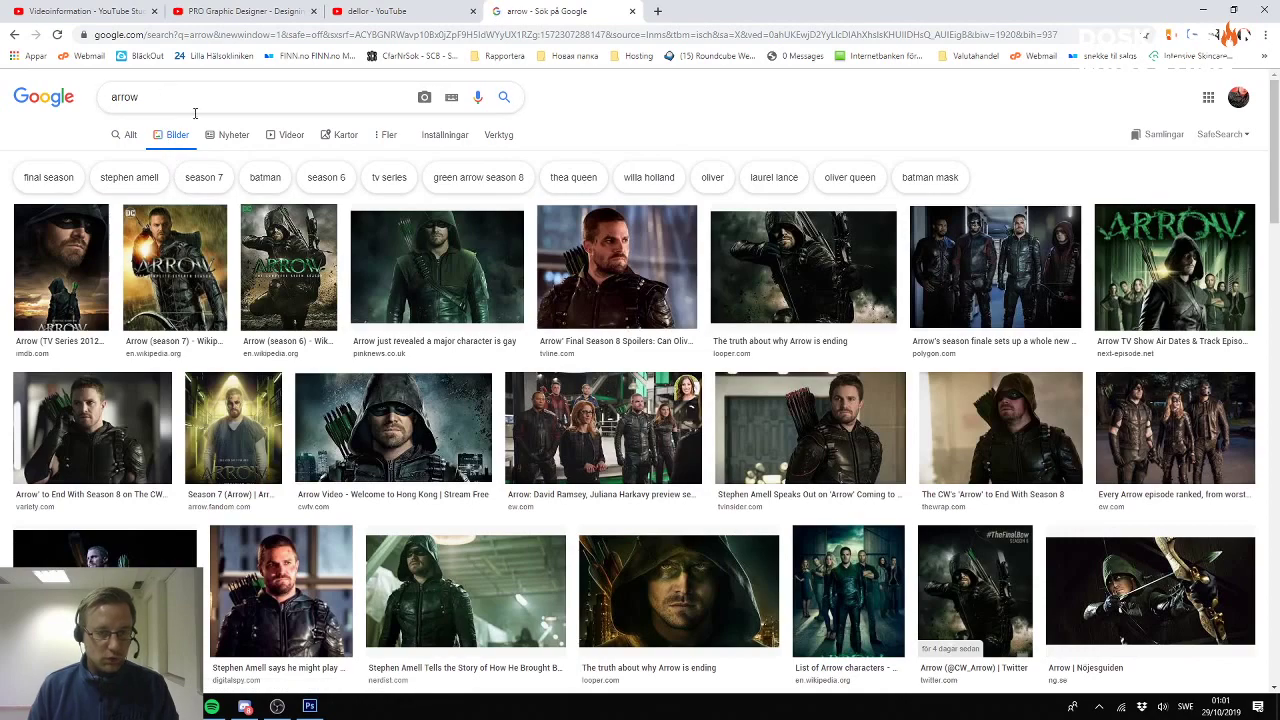
Refine the image search to "arrow icon".
scroll(200, 120, "down", 3)
scroll(240, 118, "up", 3)
left_click(244, 102)
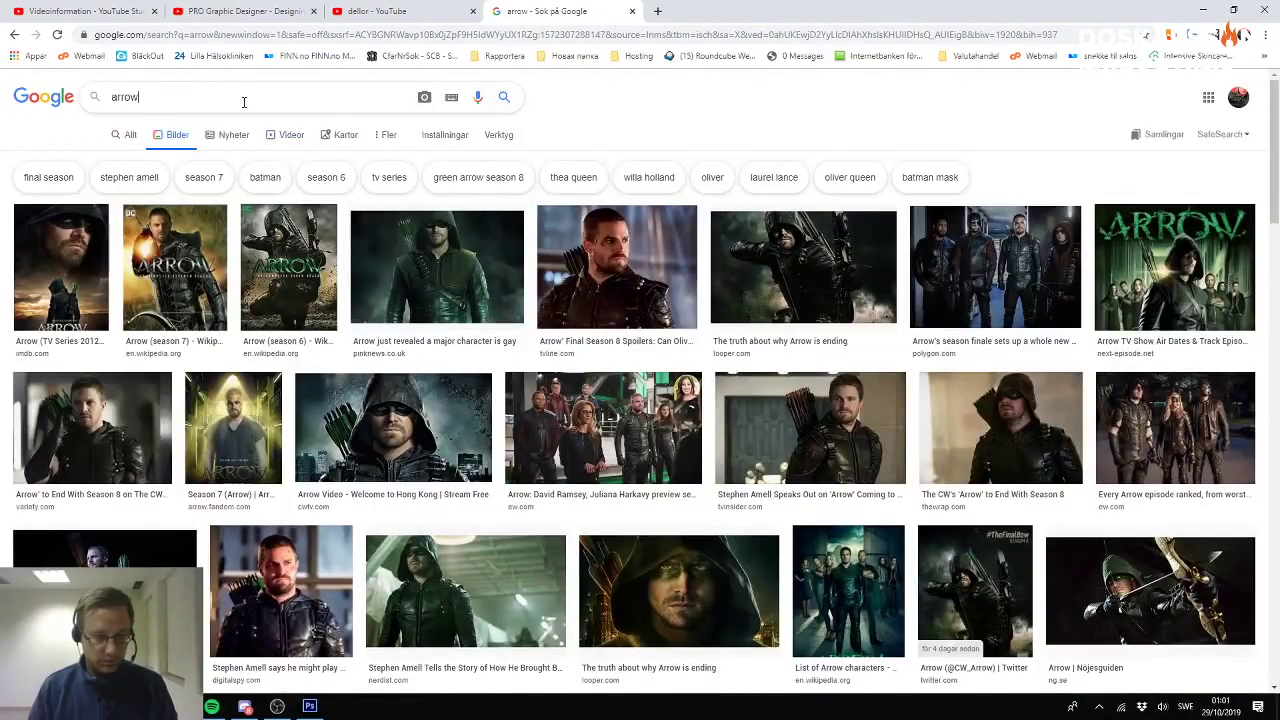
type("icon")
key("Return")
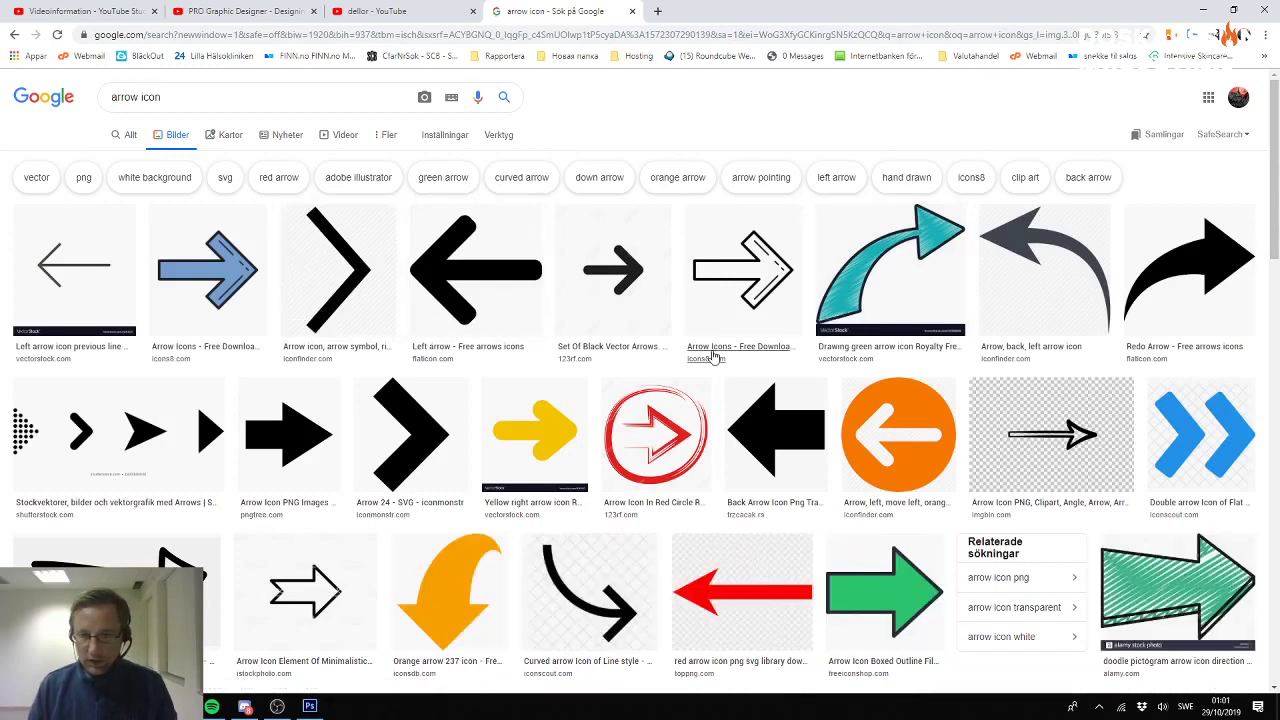
Save the dark curved left-pointing arrow from Iconfinder as a PNG named "arrow" in the Photoshop > Dellor folder.
left_click(1058, 266)
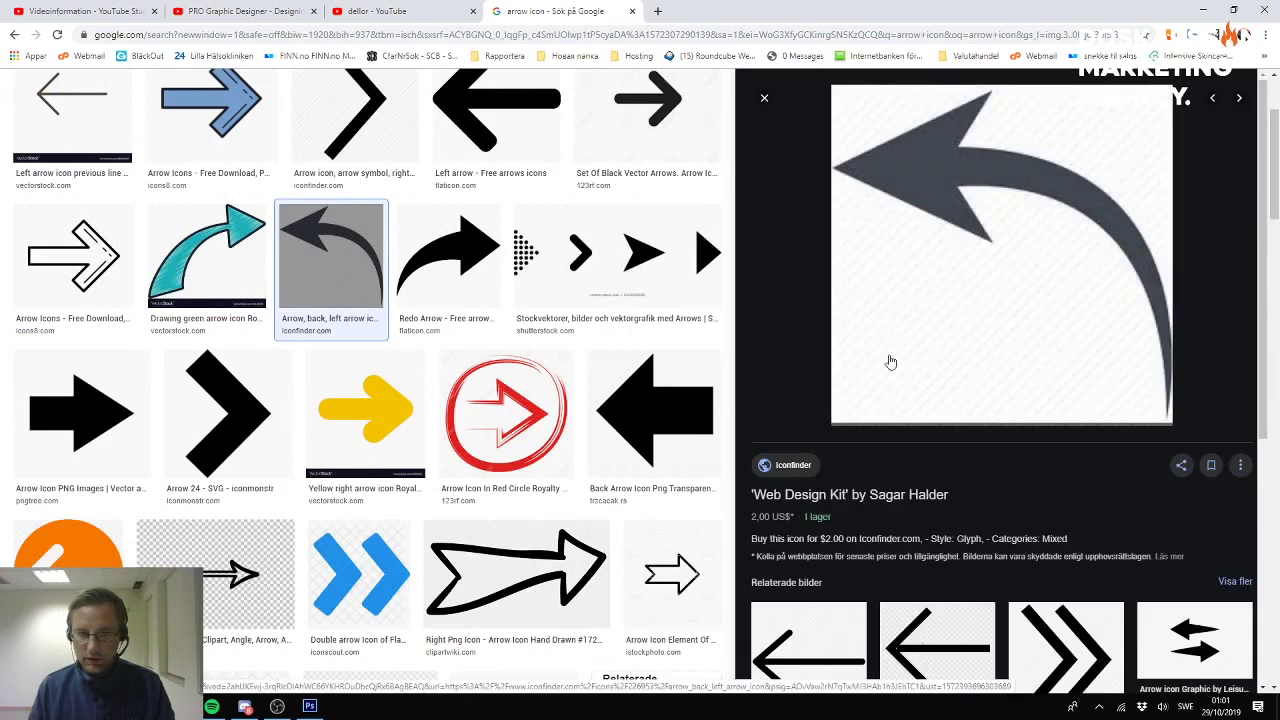
right_click(921, 203)
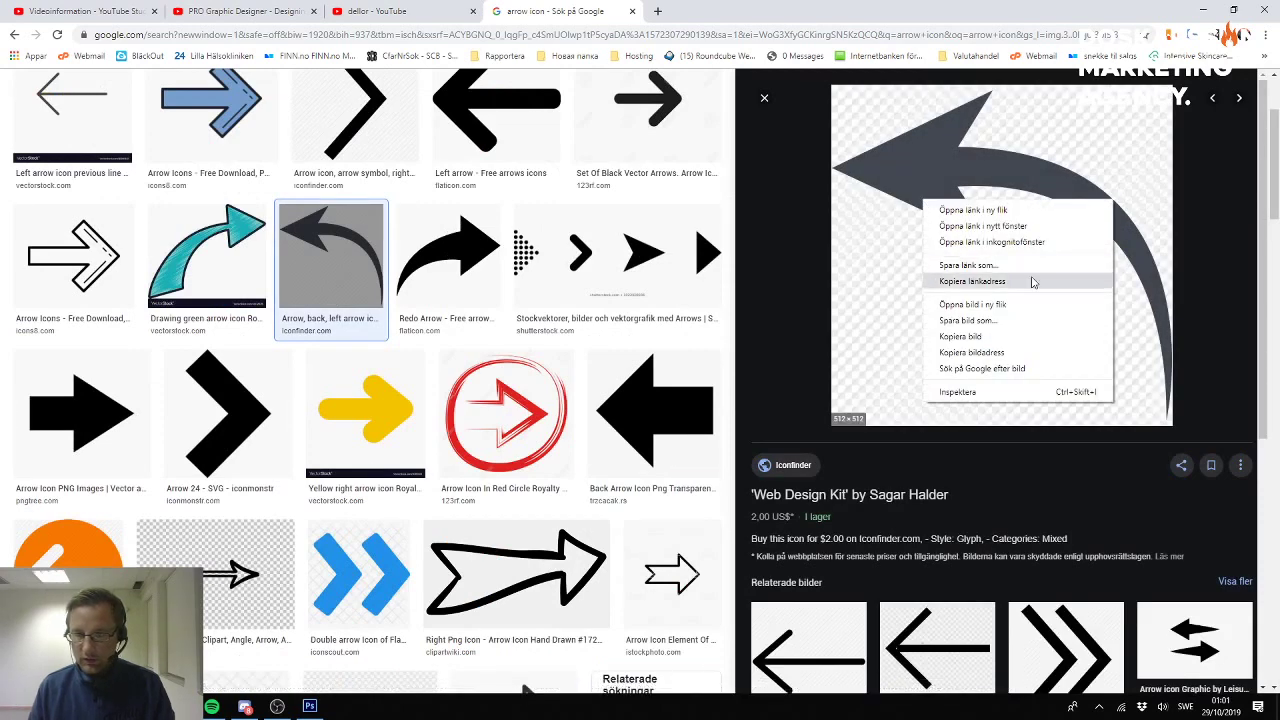
left_click(1008, 328)
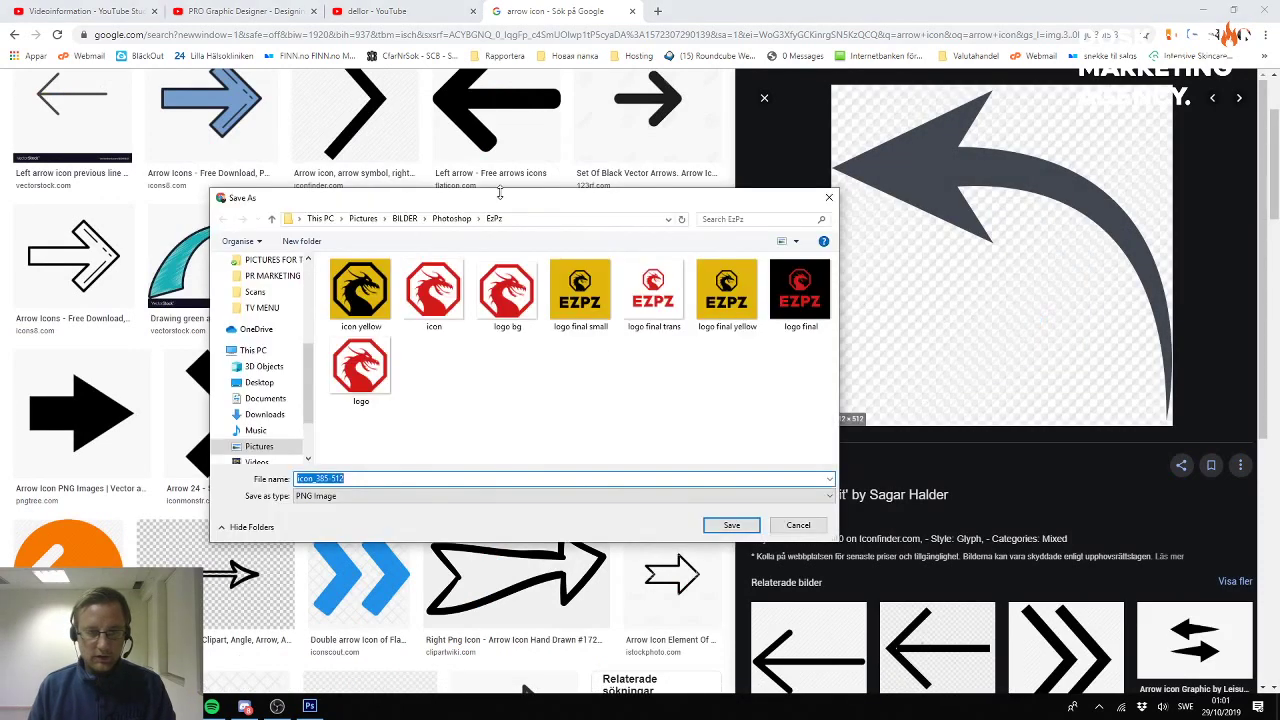
left_click(455, 219)
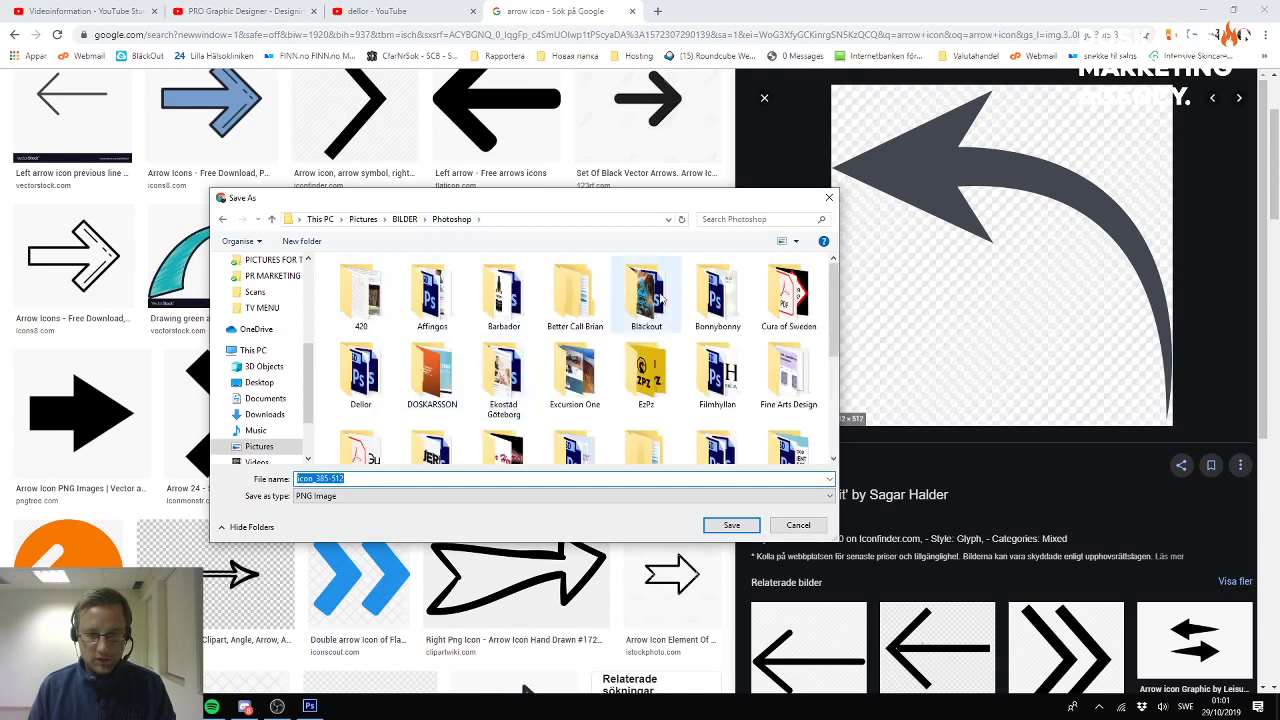
double_click(362, 380)
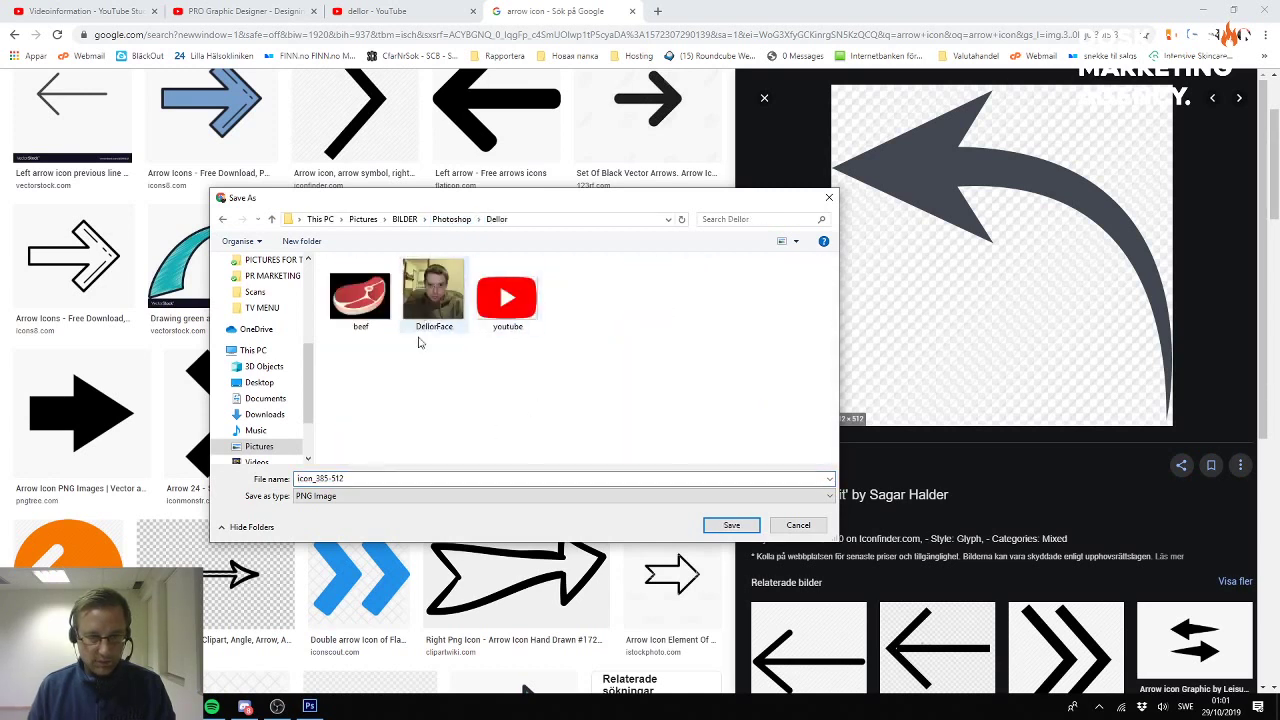
type("arrow")
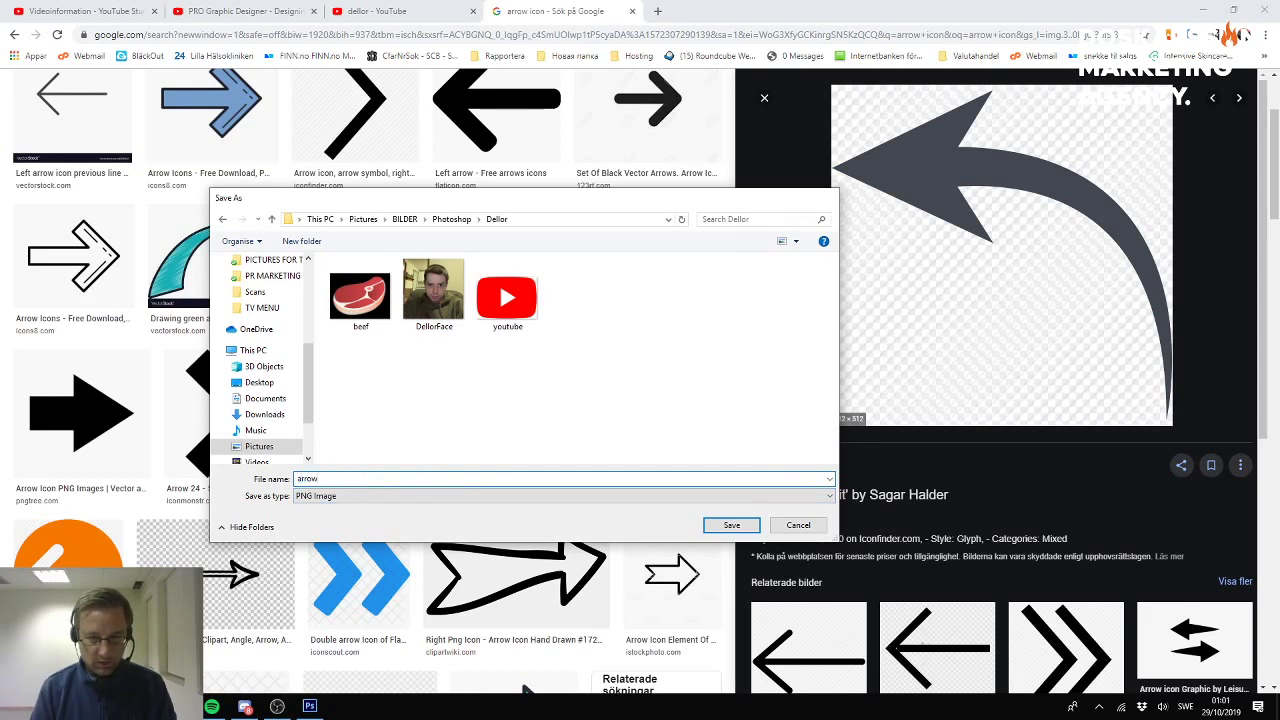
key("Return")
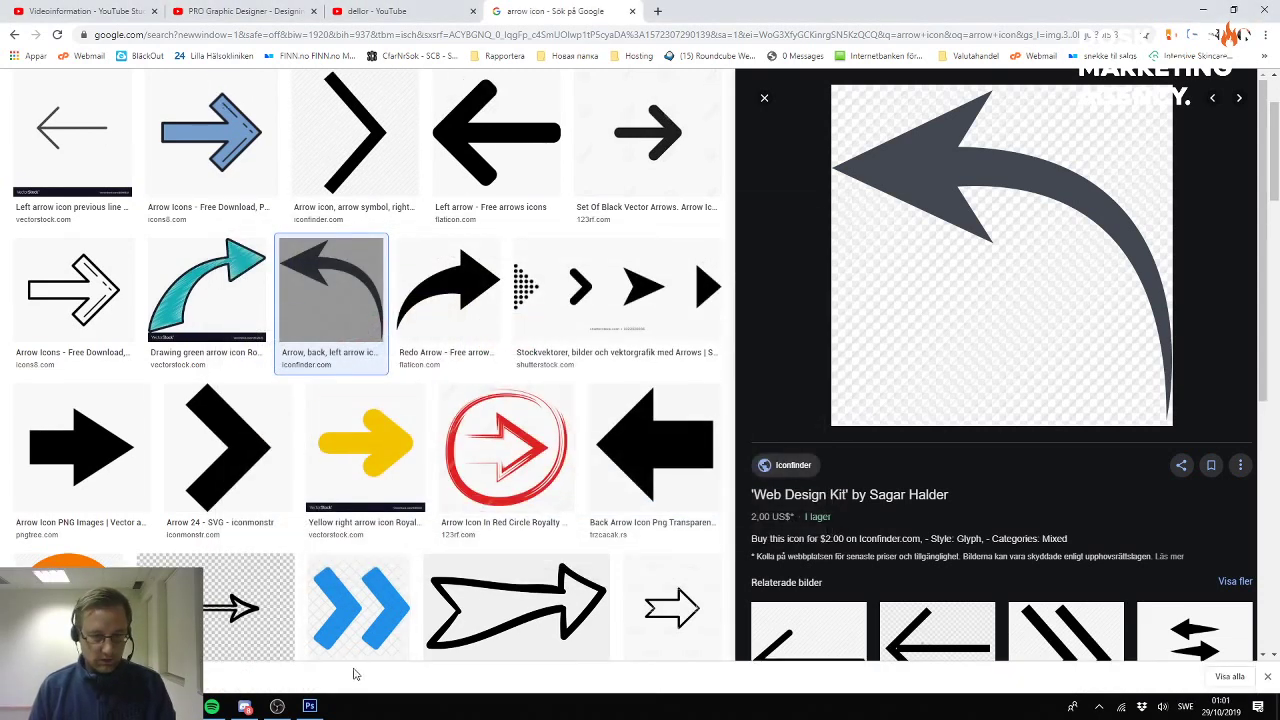
Switch back to Photoshop and open the arrow image from the Dellor folder.
left_click(309, 706)
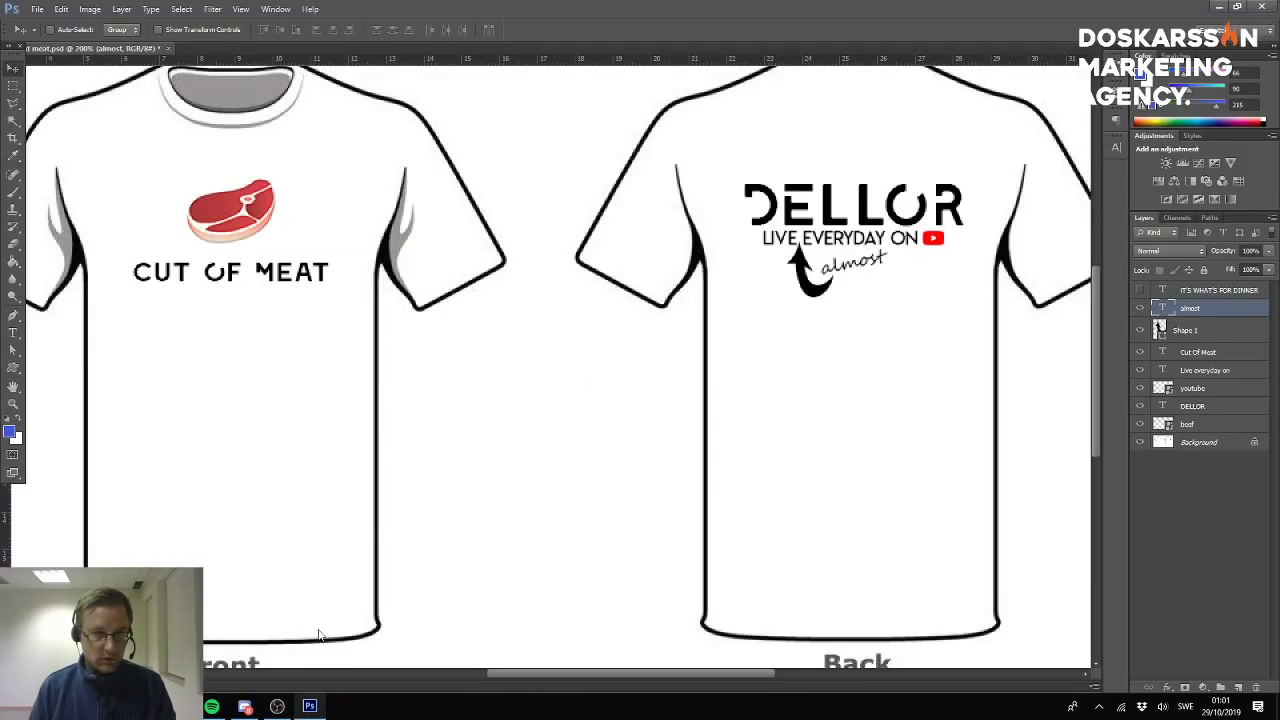
left_click(37, 9)
left_click(50, 36)
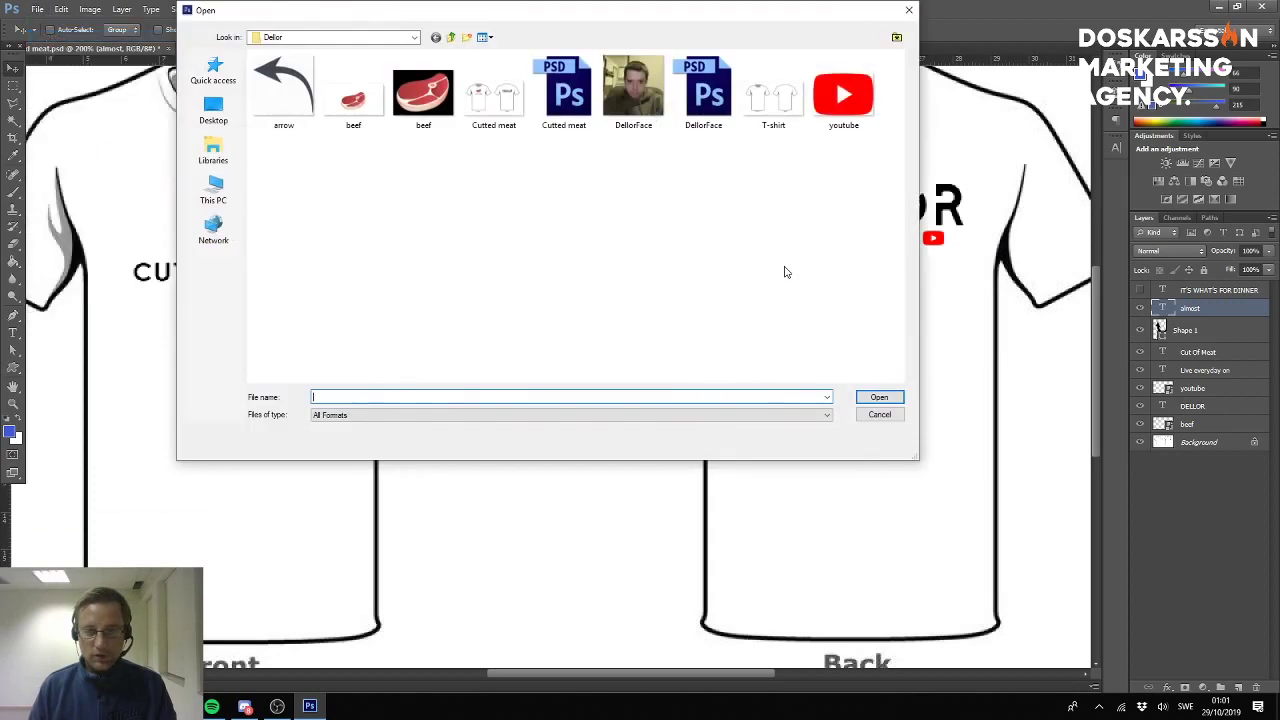
double_click(282, 83)
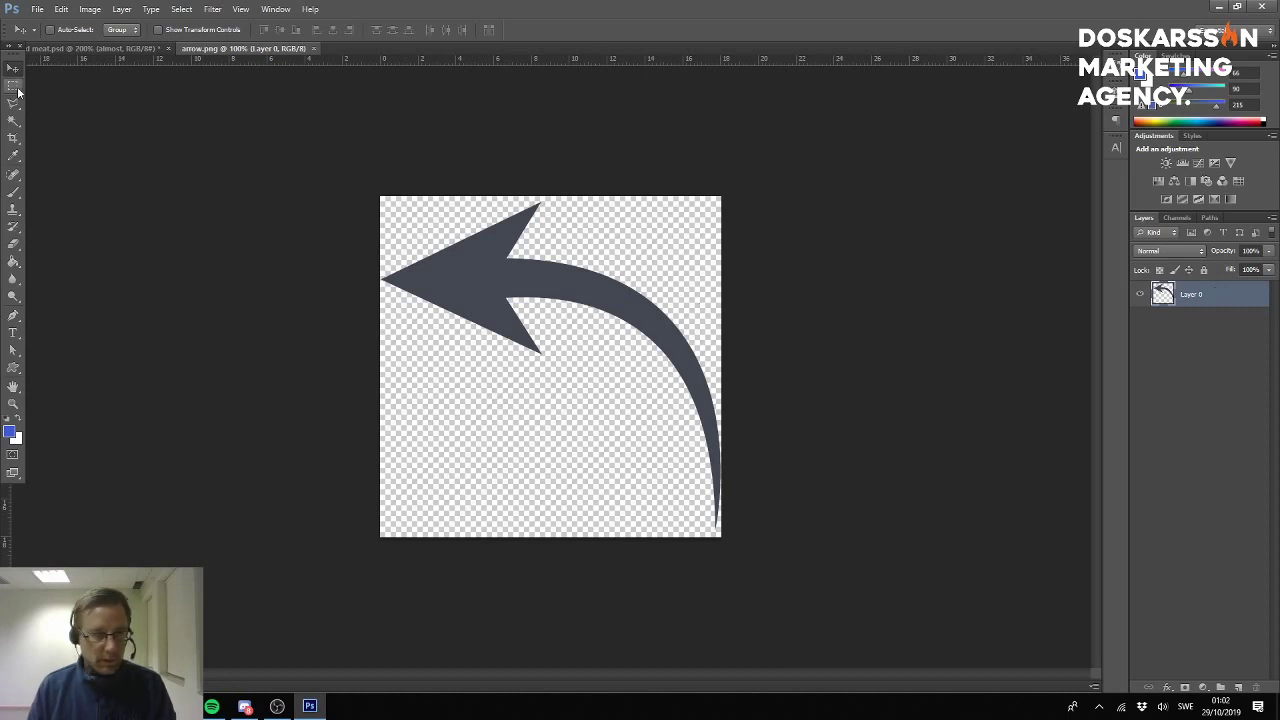
left_click(13, 120)
left_click(488, 352)
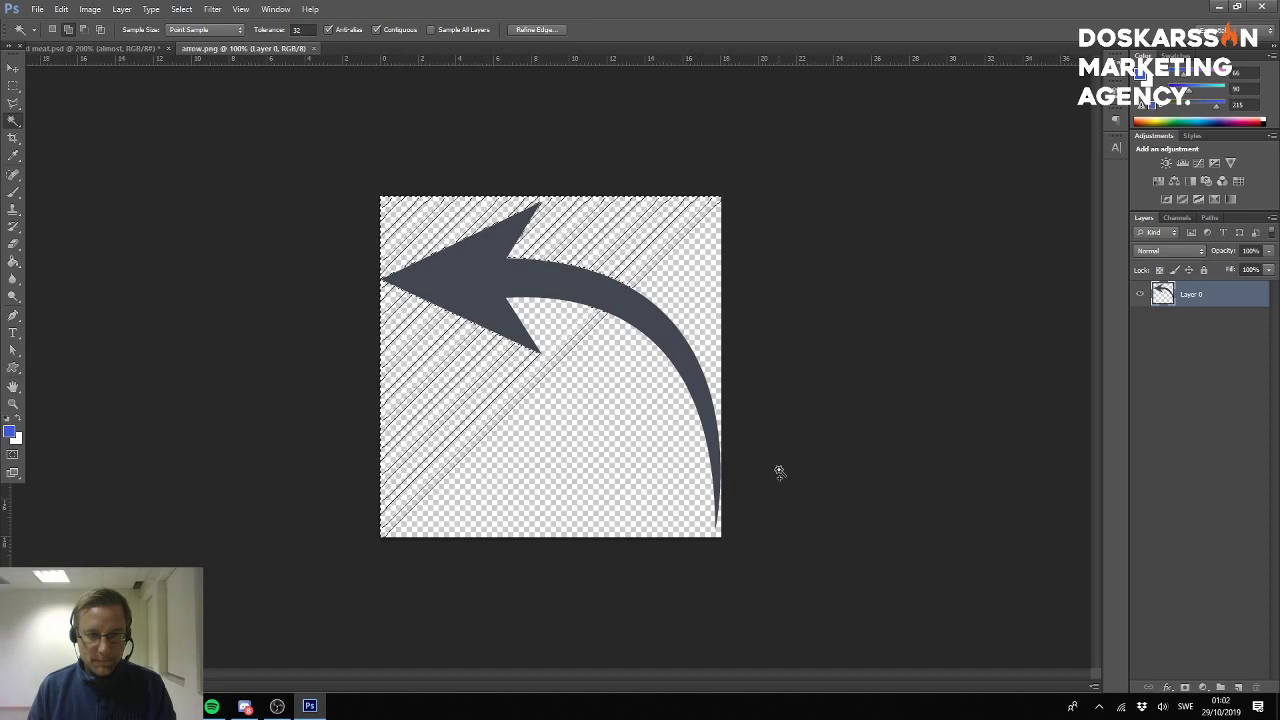
left_click(469, 330)
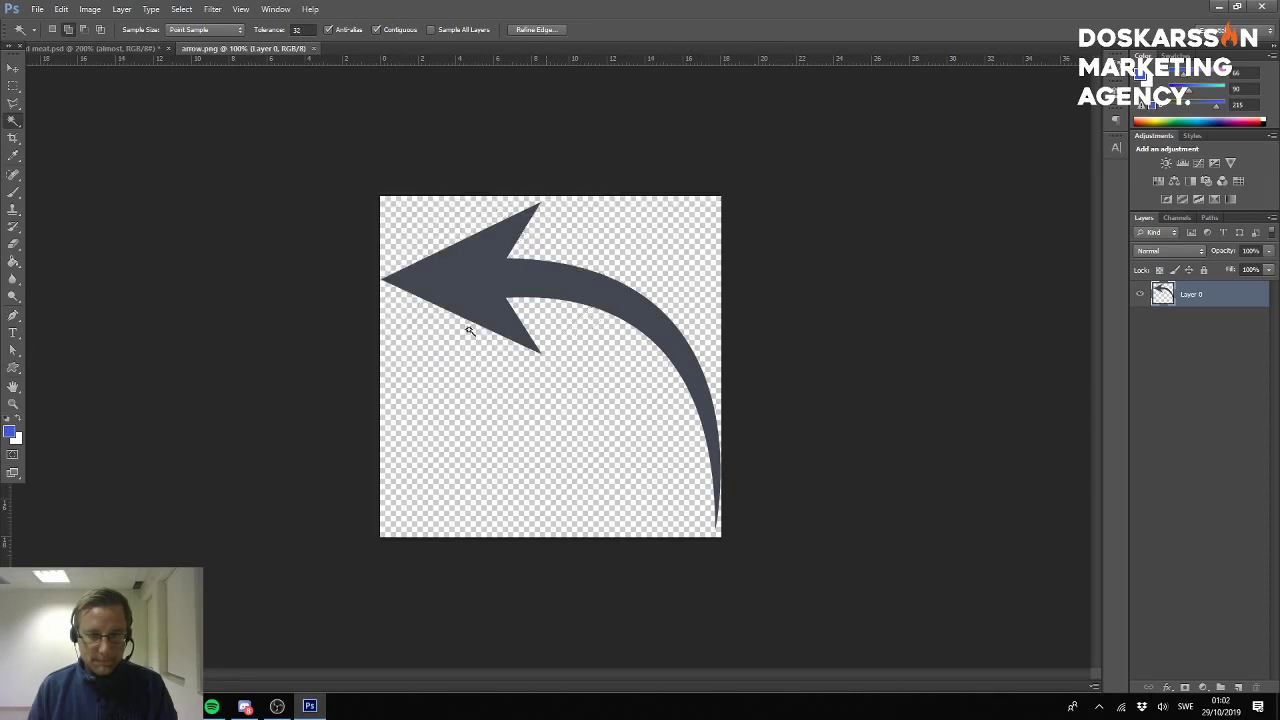
left_click(462, 269)
key("ctrl+d")
left_click(125, 10)
mouse_move(97, 12)
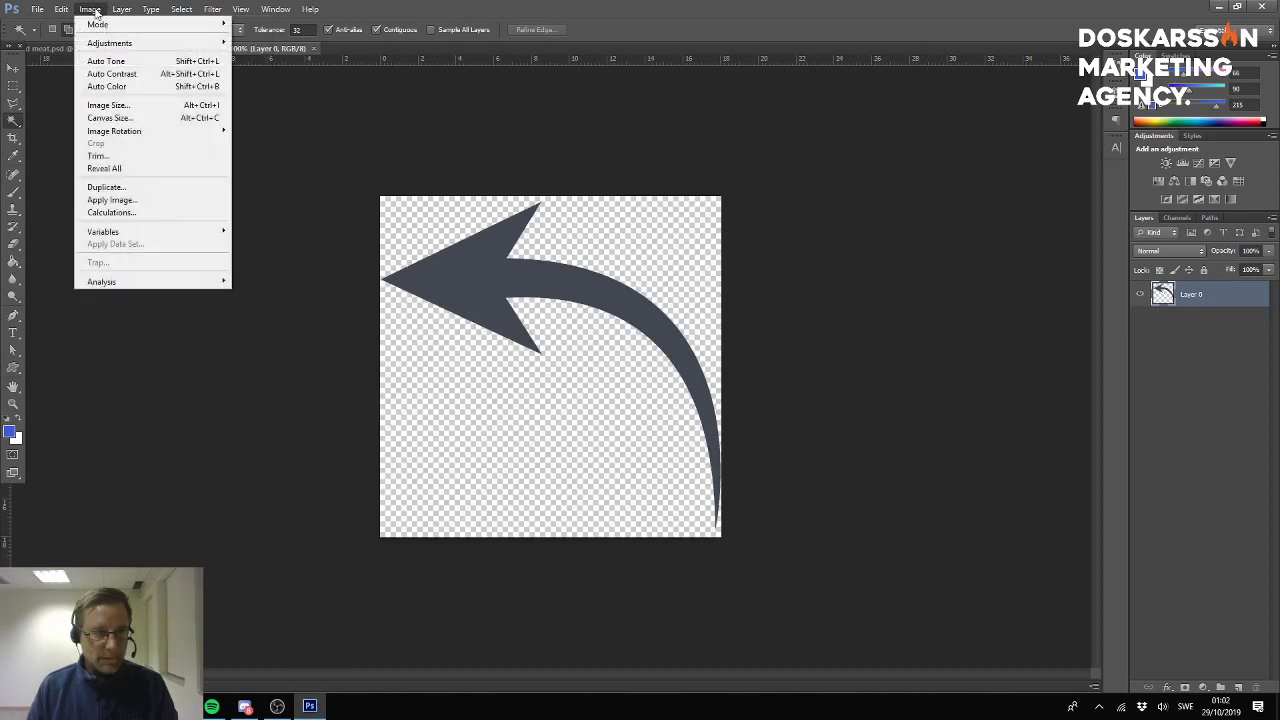
left_click(57, 76)
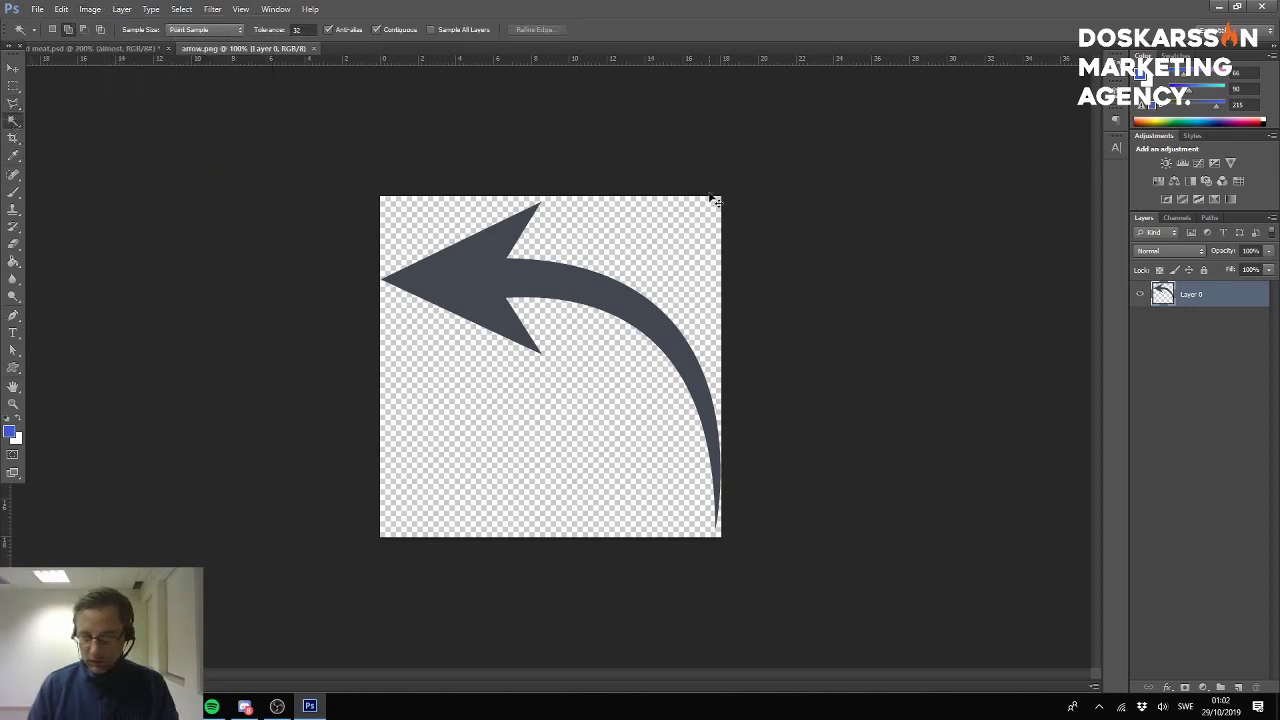
Outline the arrowhead with the Polygonal Lasso, cutting straight across where it meets the curved shaft.
key("ctrl+plus")
key("ctrl+plus")
left_click_drag(589, 194, 526, 186)
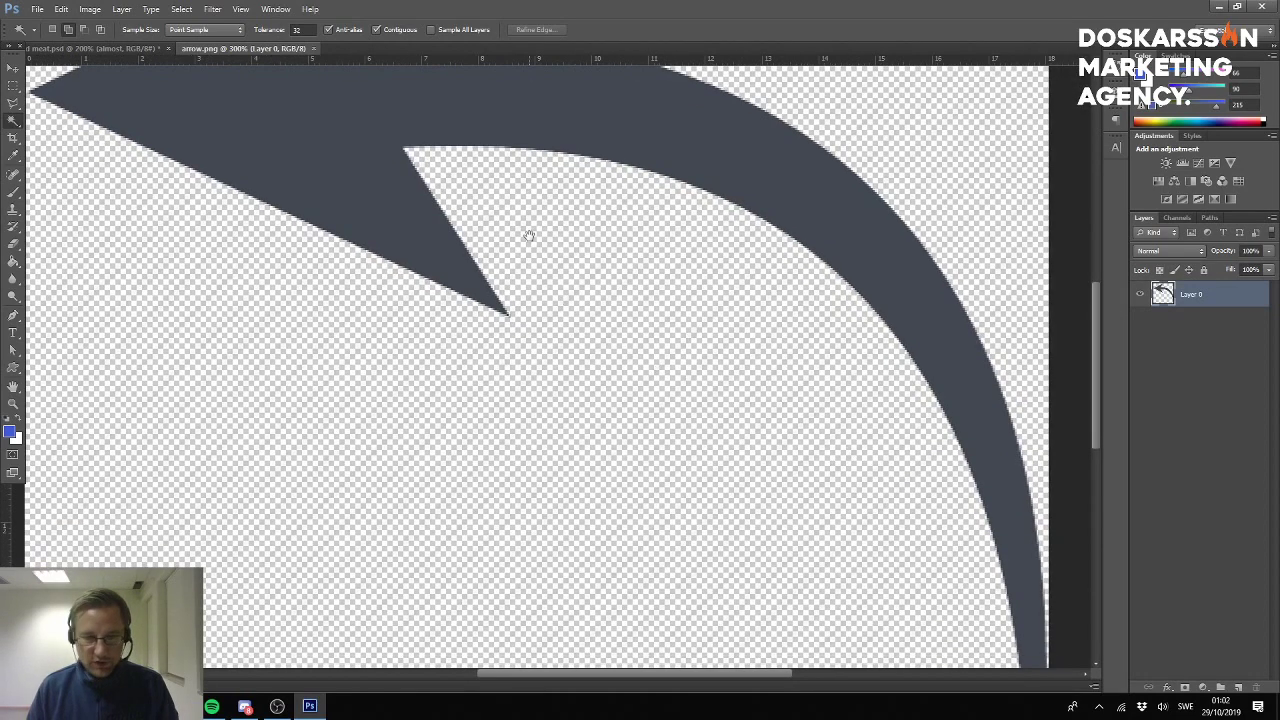
left_click_drag(529, 235, 733, 543)
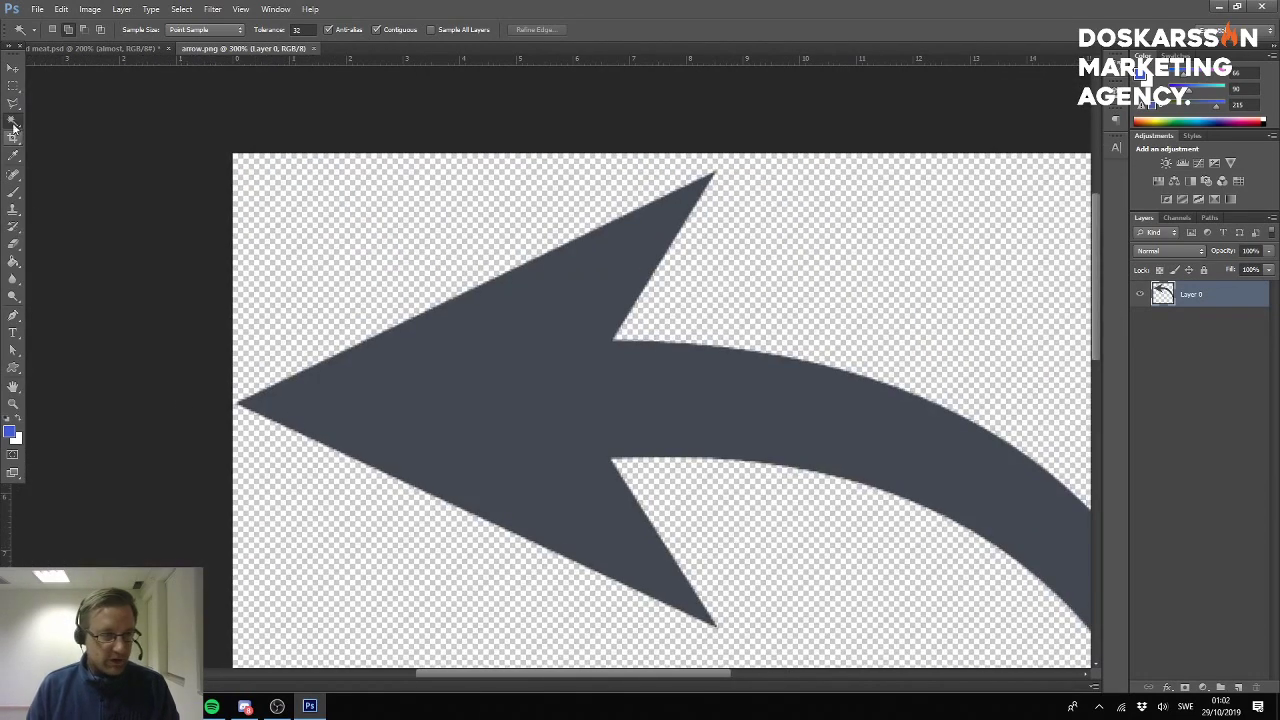
left_click(16, 105)
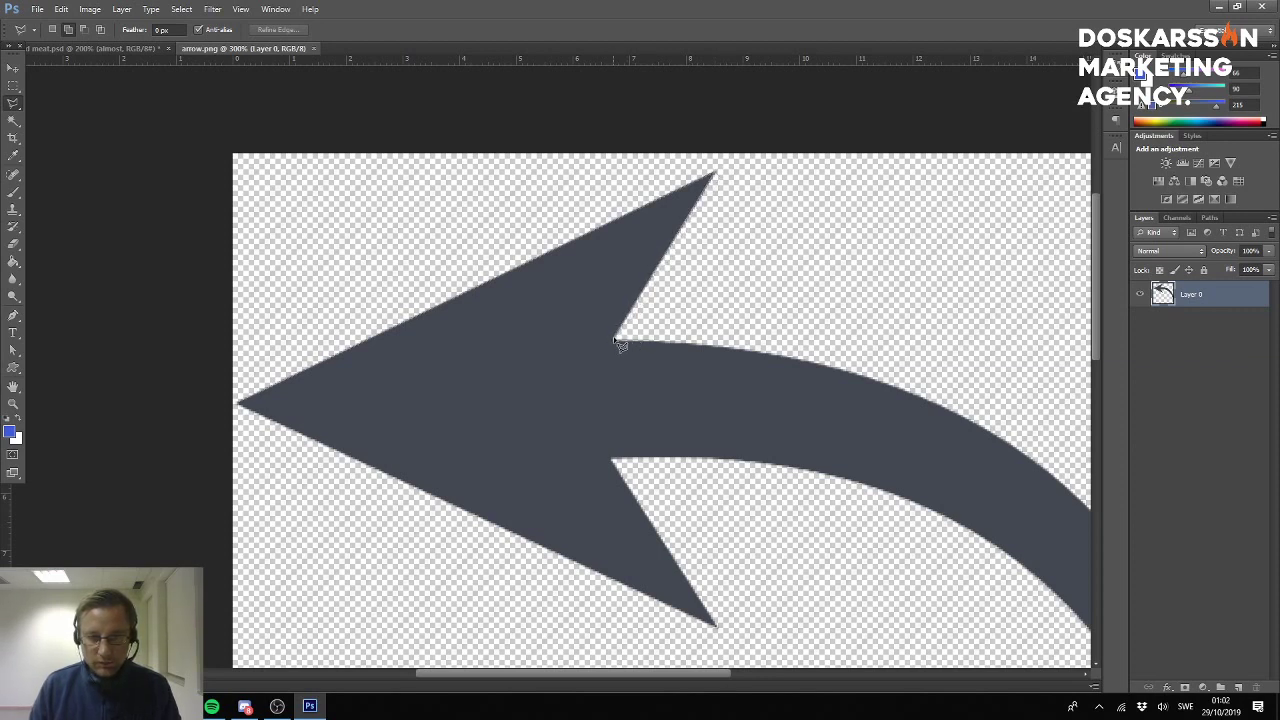
left_click(613, 459)
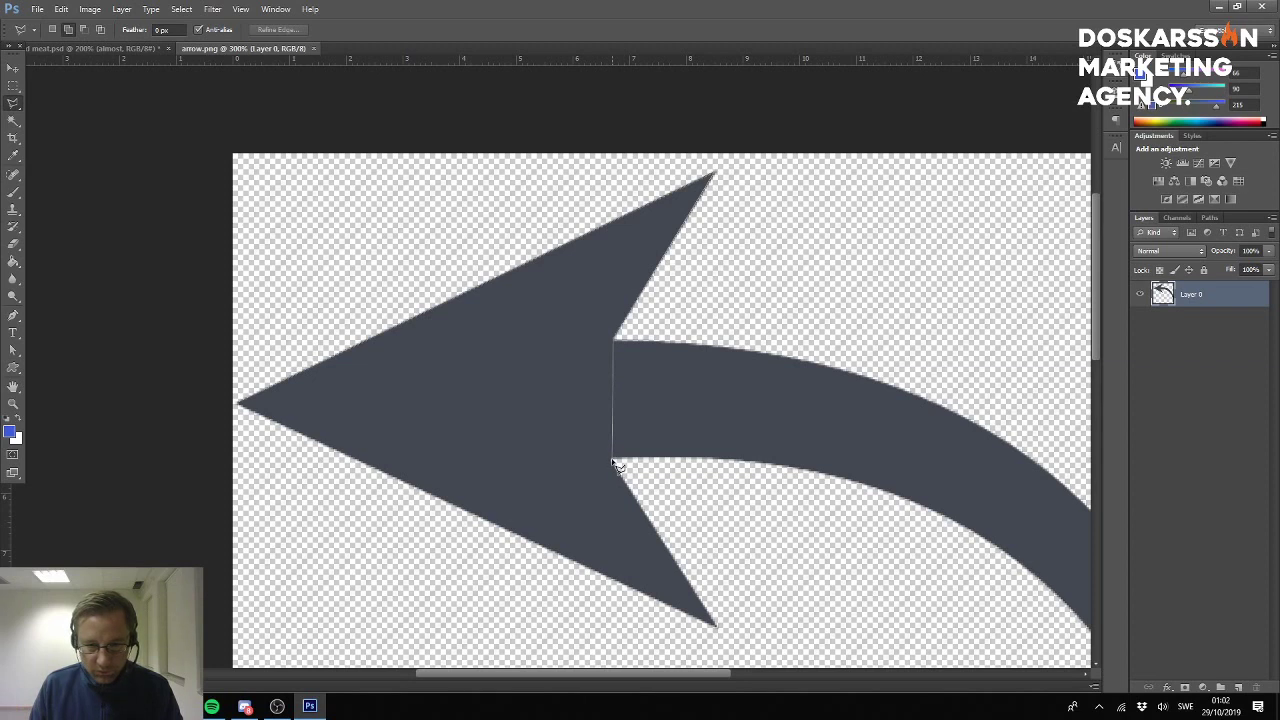
left_click(714, 629)
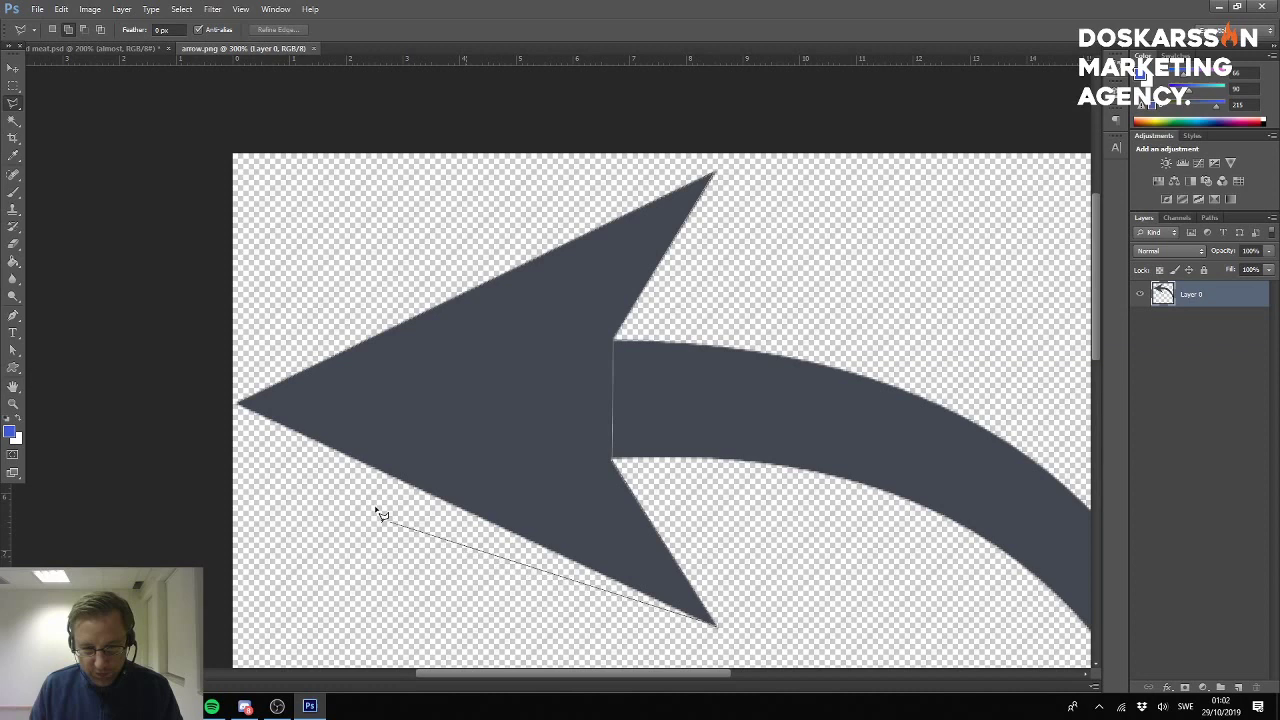
left_click(241, 409)
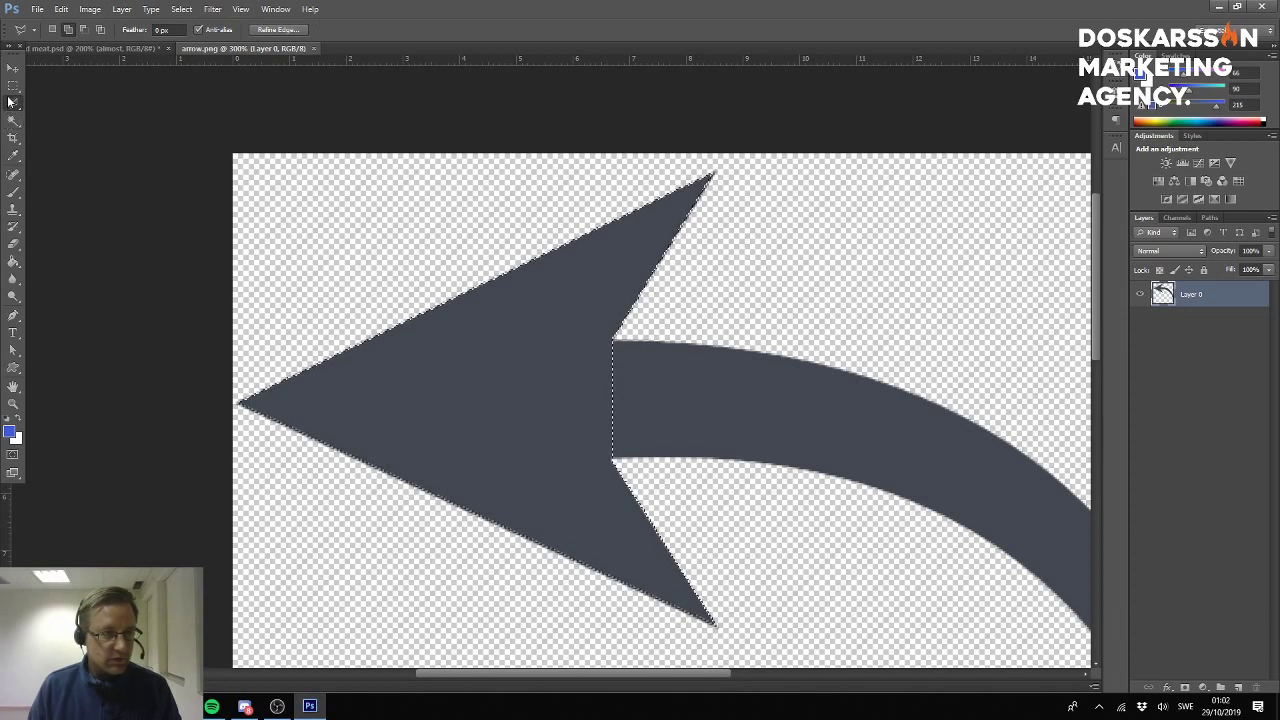
Add the curved shaft down to its pointed tail to the arrowhead selection, tracing both edges with the Magnetic Lasso.
right_click(10, 102)
left_click(77, 126)
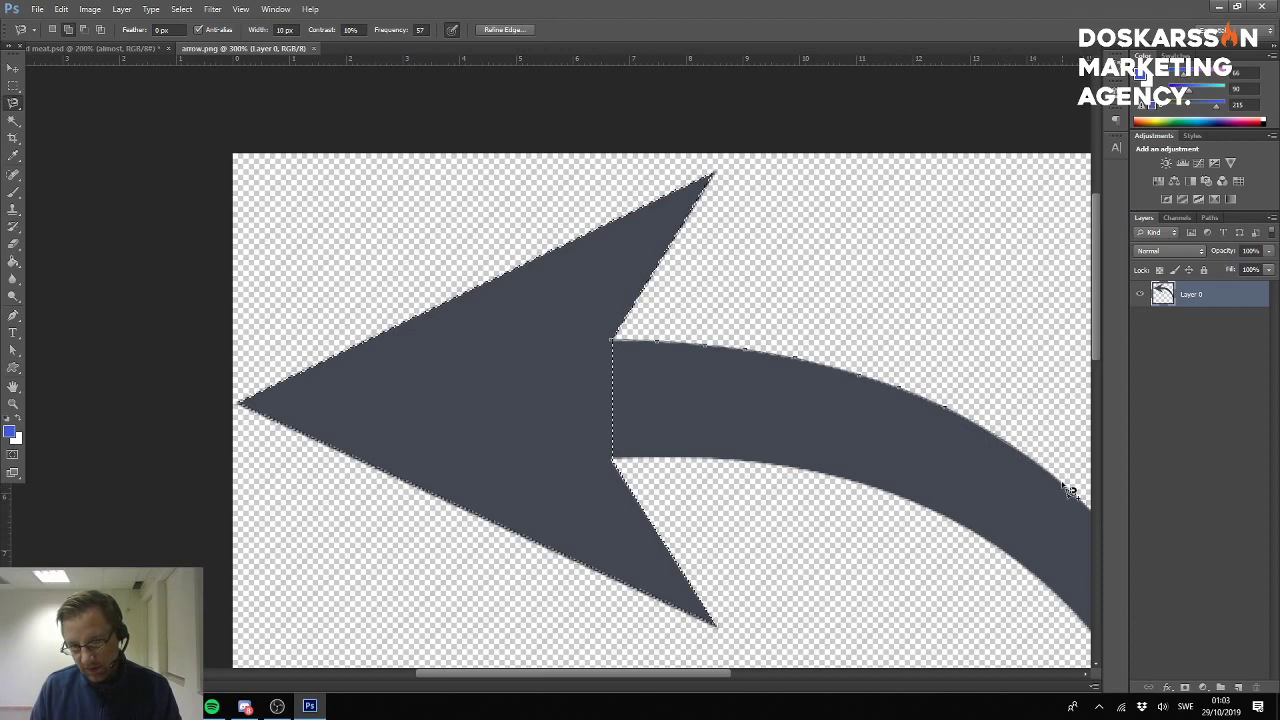
left_click_drag(746, 386, 537, 326)
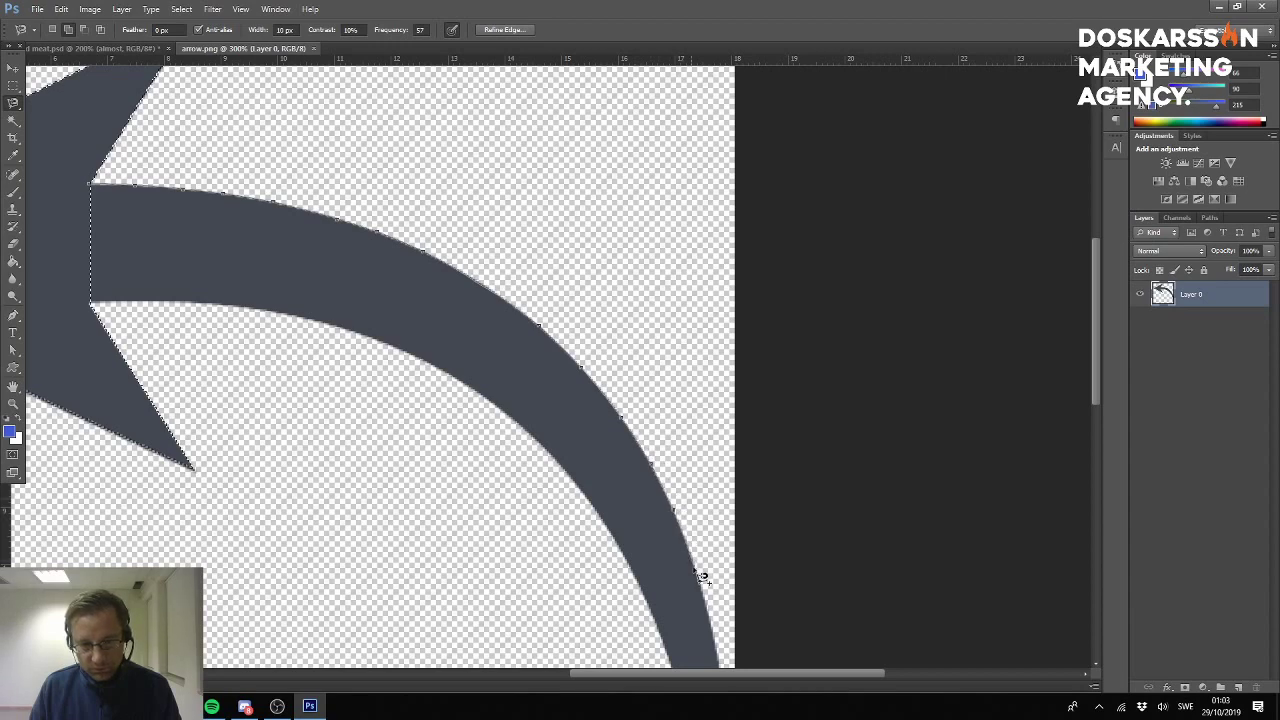
left_click_drag(702, 562, 591, 267)
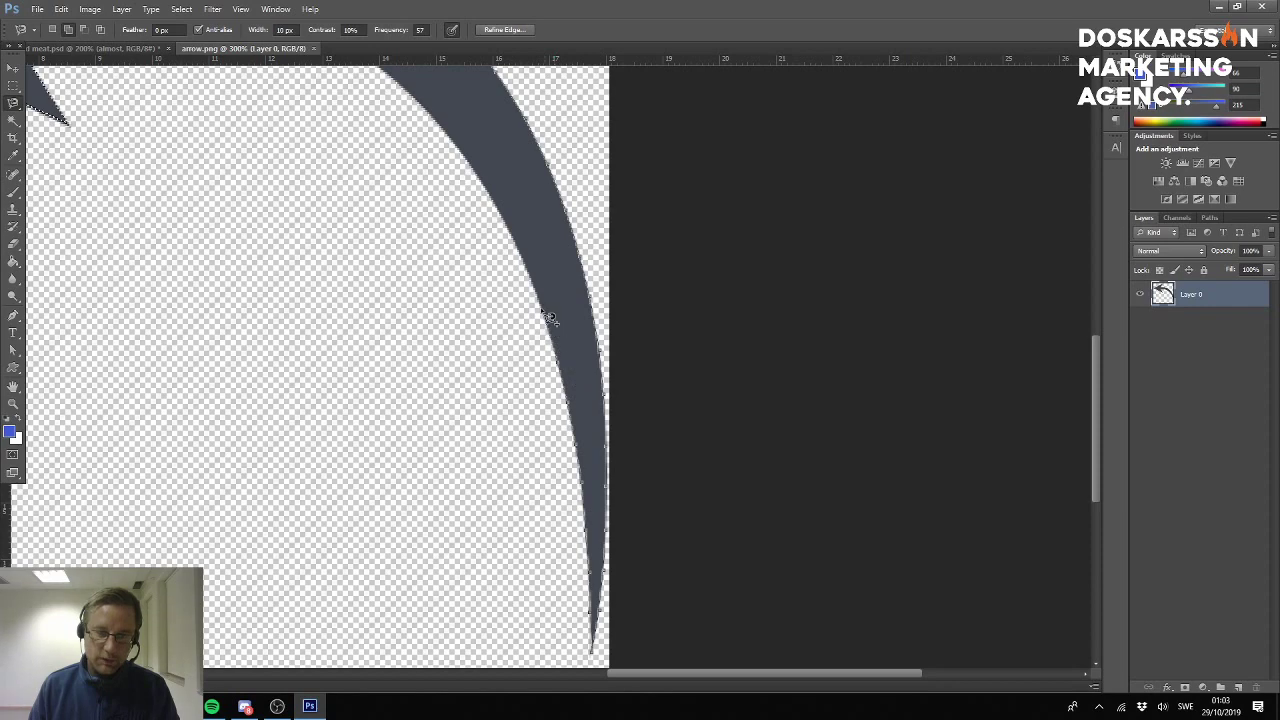
left_click_drag(520, 246, 666, 503)
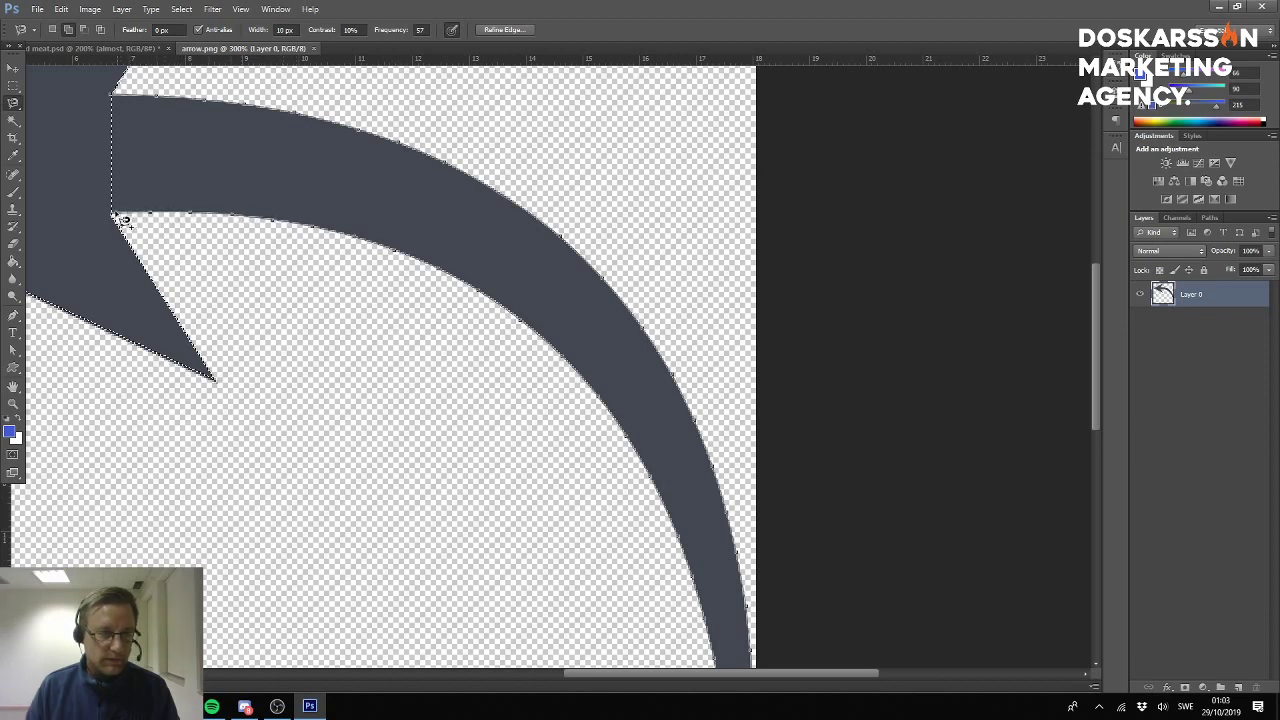
left_click(118, 103)
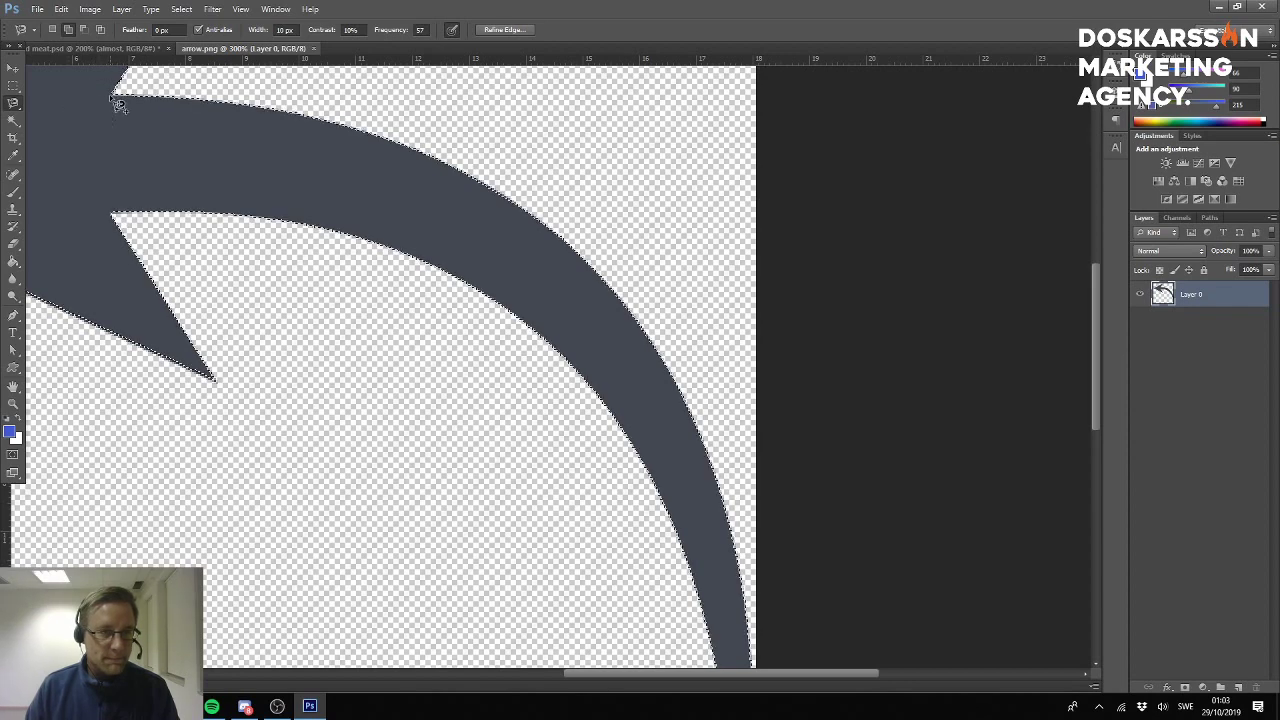
scroll(738, 424, "down", 2)
scroll(742, 425, "down", 3)
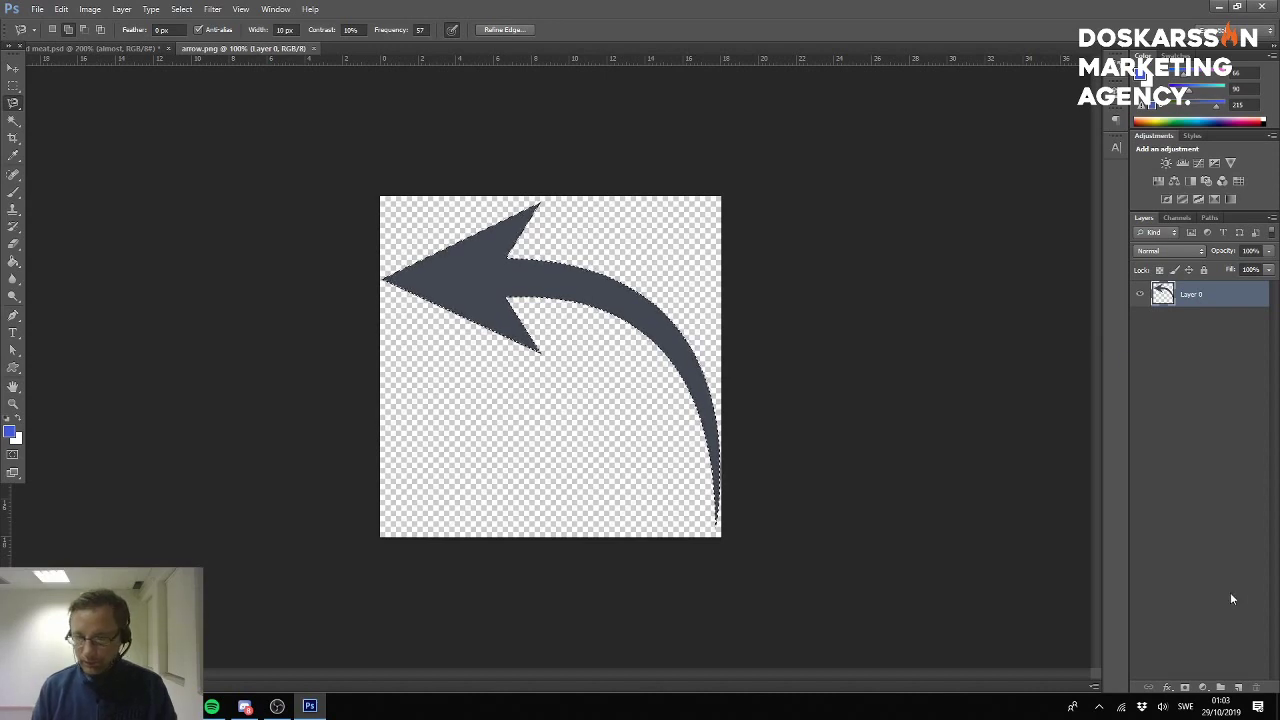
Fill the arrow selection with black (000000) on a new layer using the Paint Bucket.
left_click(1238, 688)
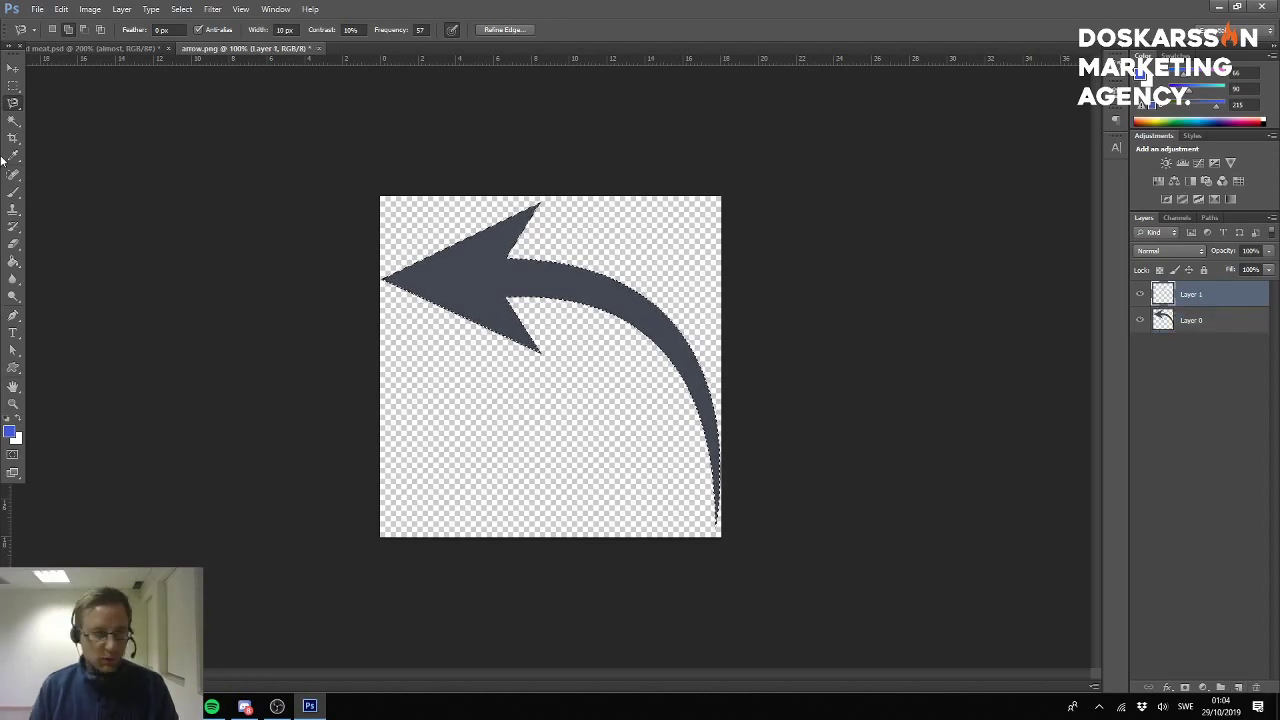
left_click(13, 262)
left_click(10, 432)
left_click_drag(772, 447, 597, 606)
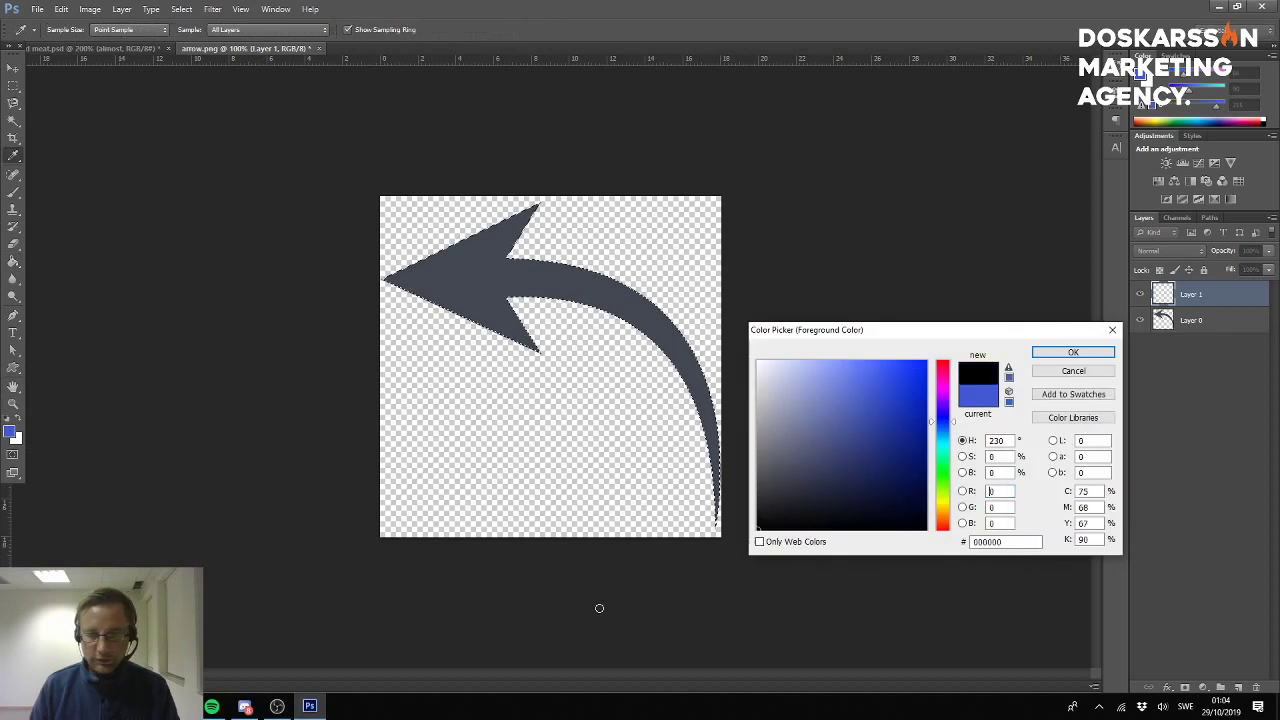
key("Return")
left_click(468, 257)
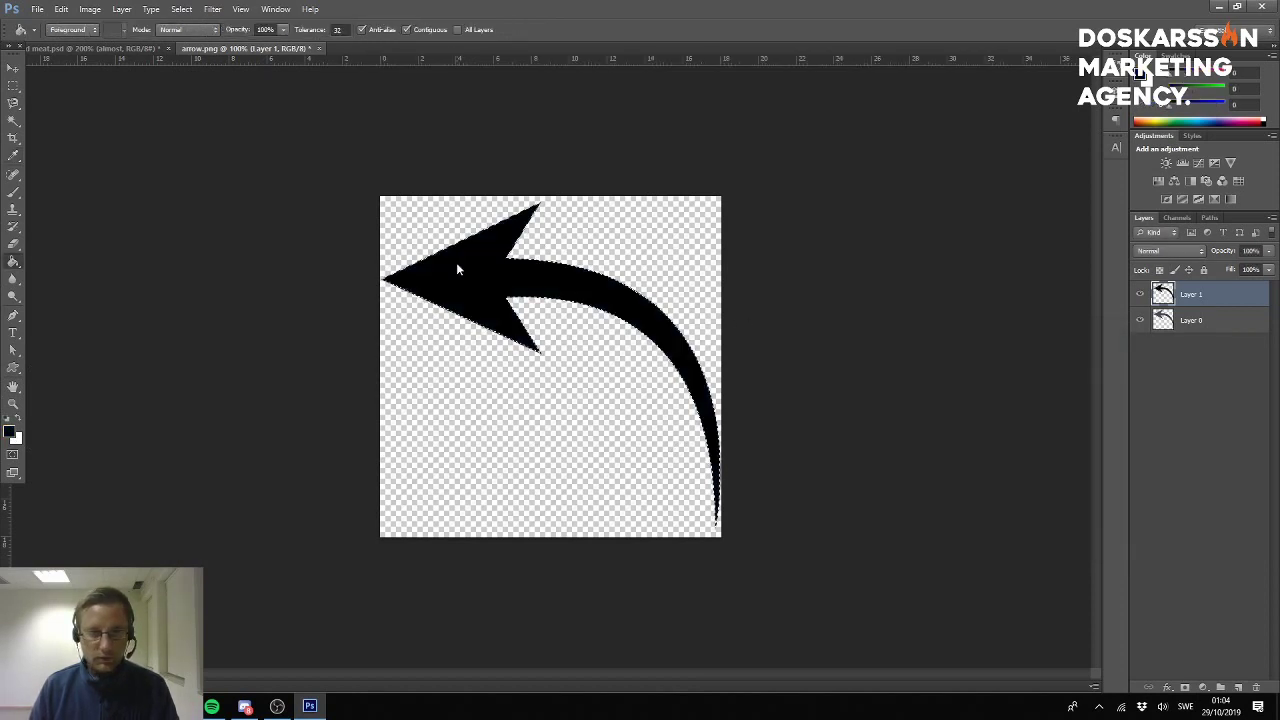
Delete the original Layer 0 arrow, check the black arrow by toggling its visibility, and deselect.
left_click_drag(1205, 326, 1257, 688)
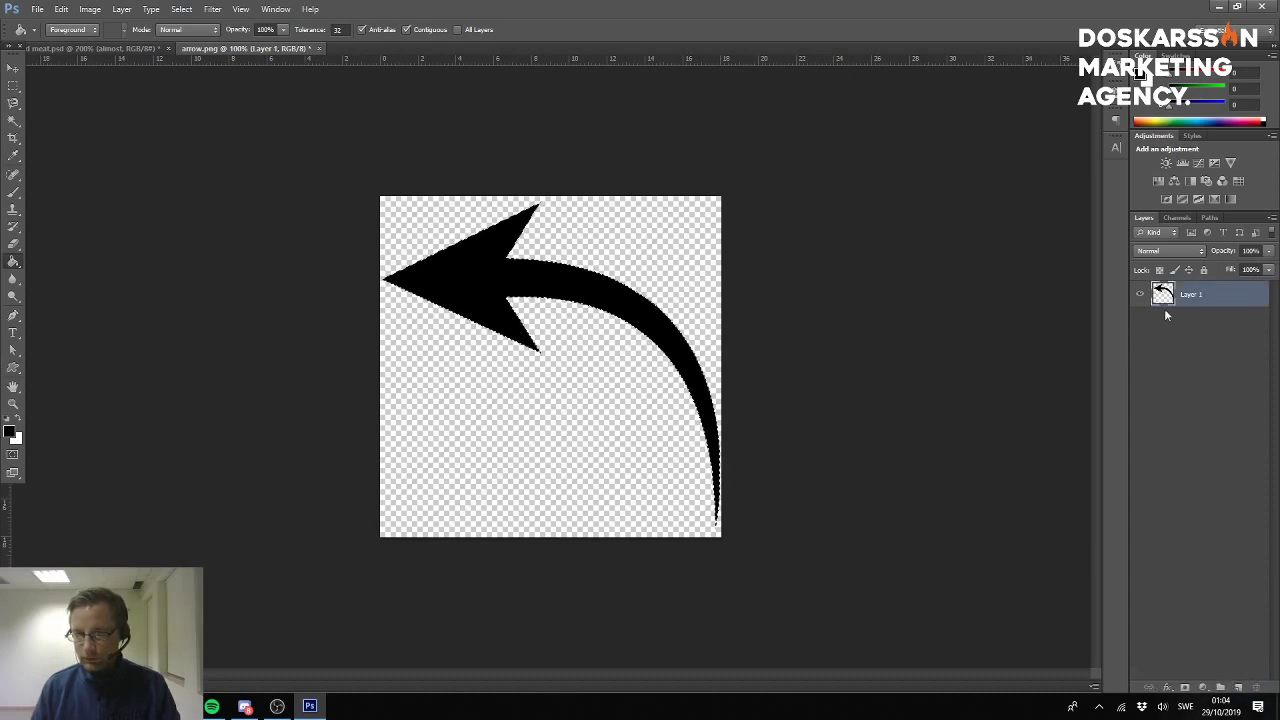
left_click(1140, 294)
left_click(1140, 294)
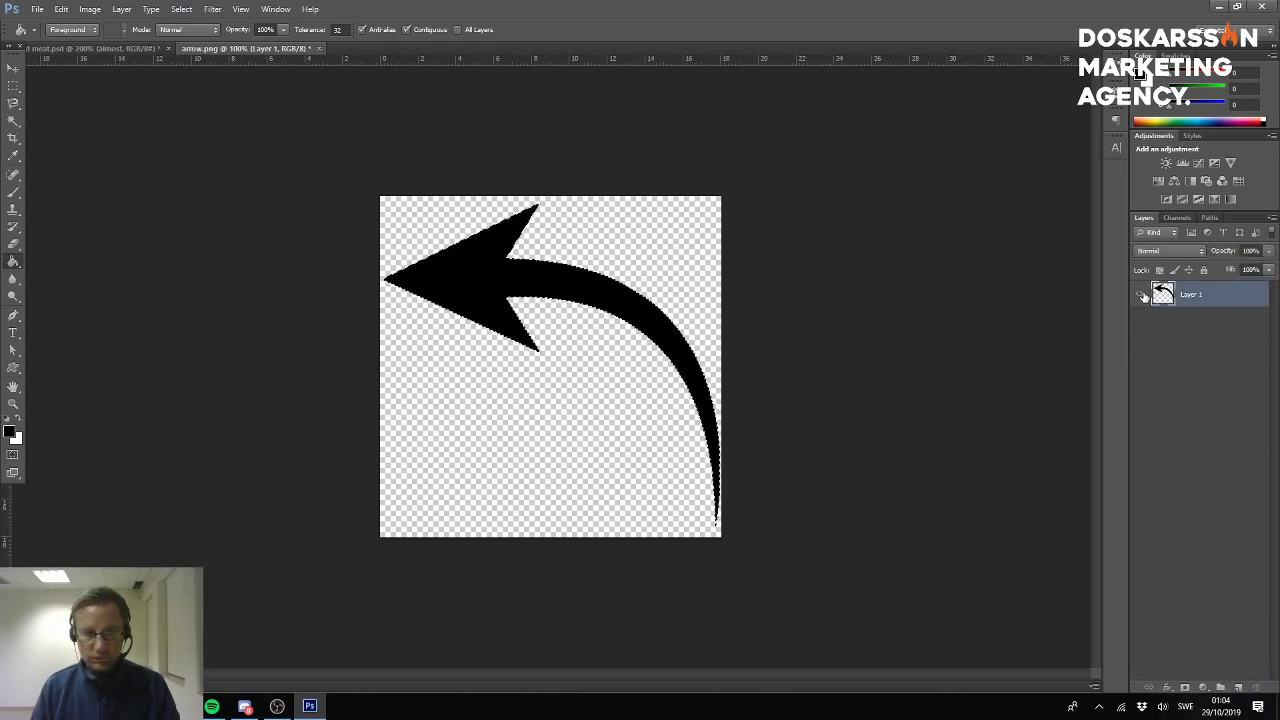
key("ctrl+d")
Save the black arrow as a Photoshop PSD file named "arrow" in the Dellor folder.
left_click(37, 9)
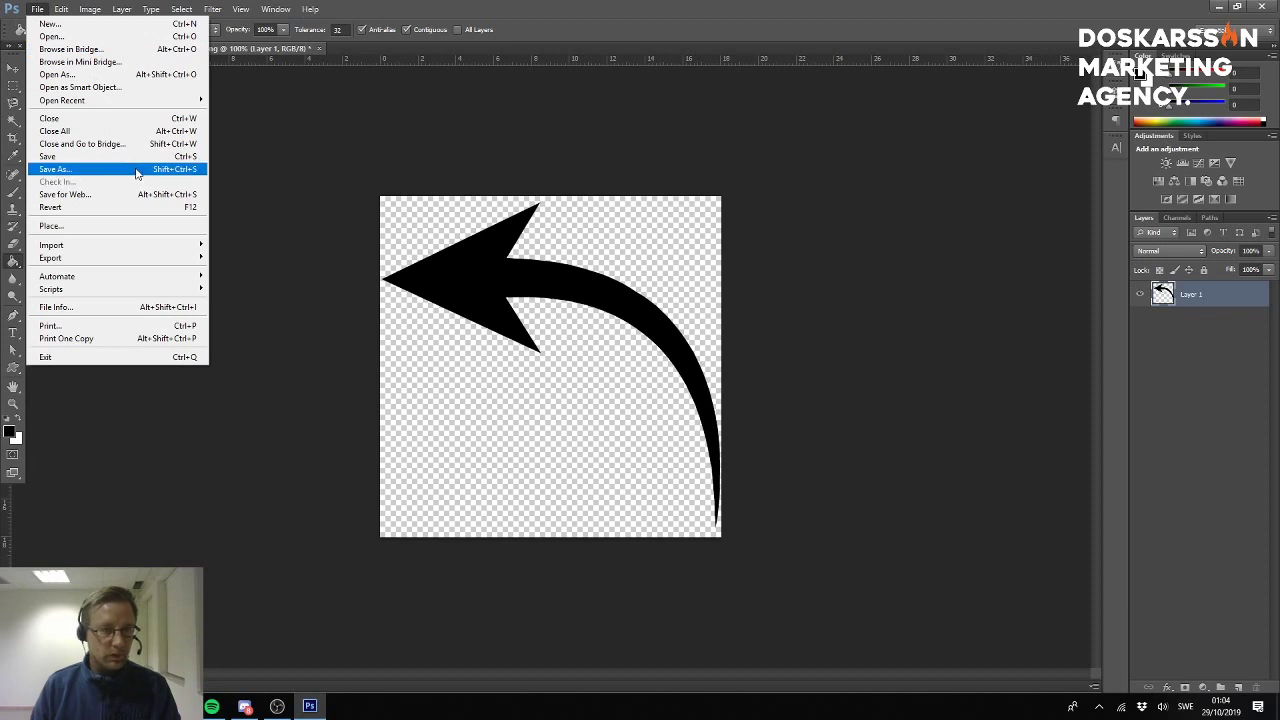
left_click(55, 166)
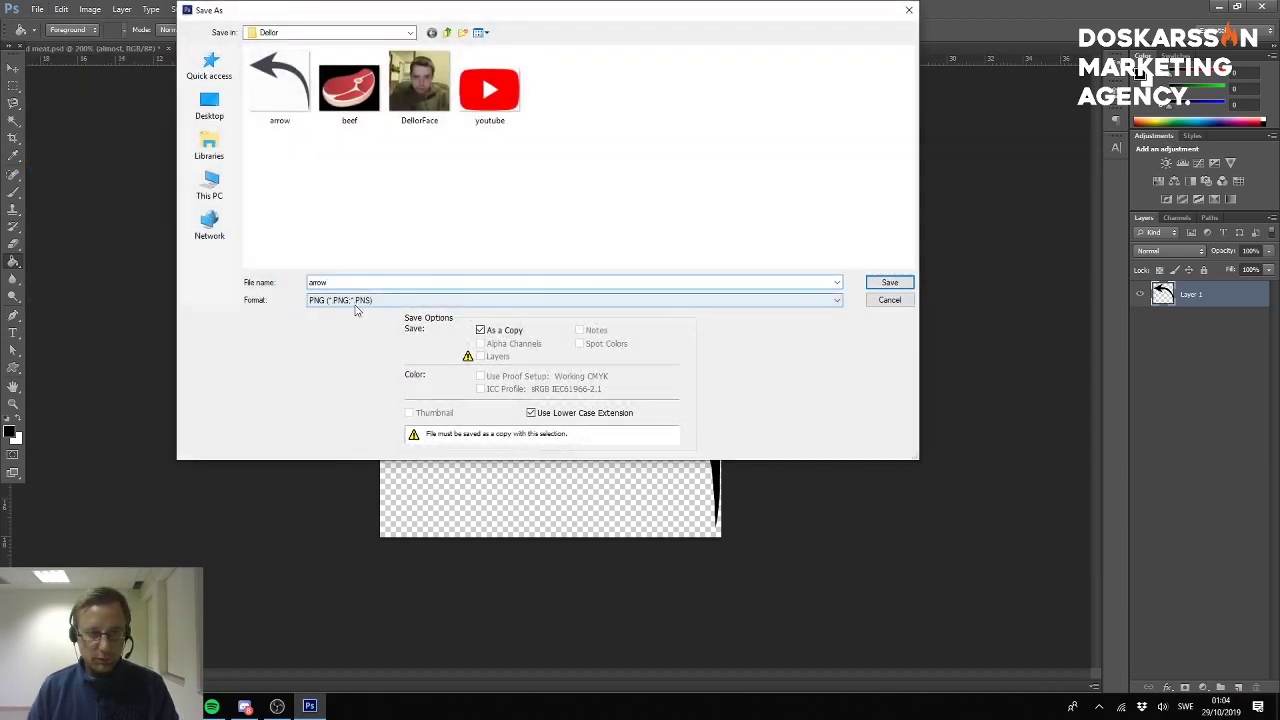
left_click(640, 300)
left_click(626, 320)
left_click(571, 300)
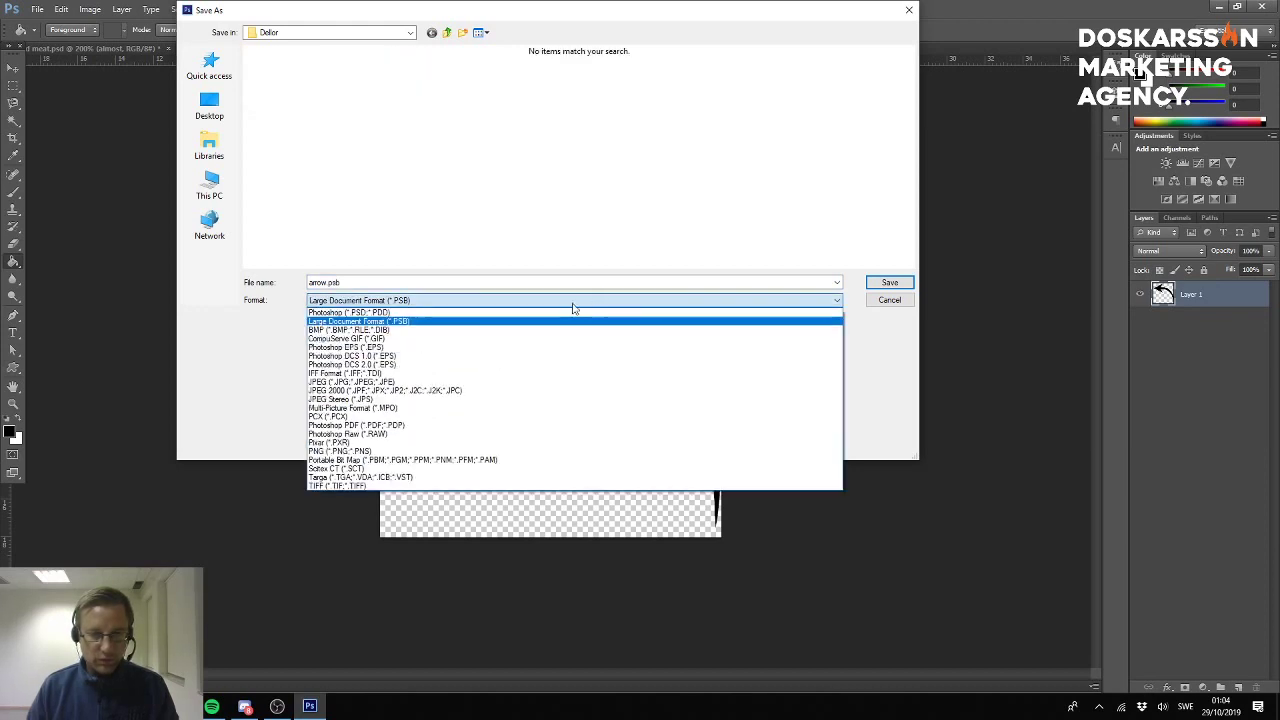
left_click(383, 313)
left_click(890, 283)
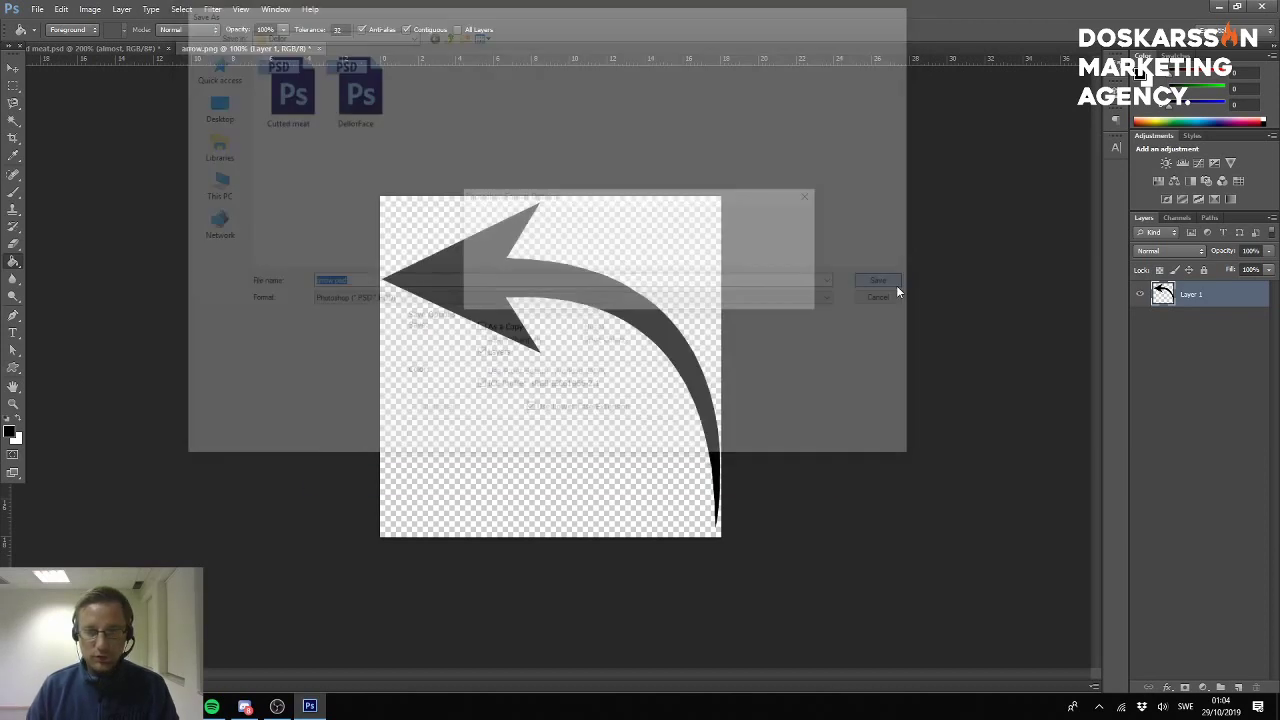
left_click(788, 218)
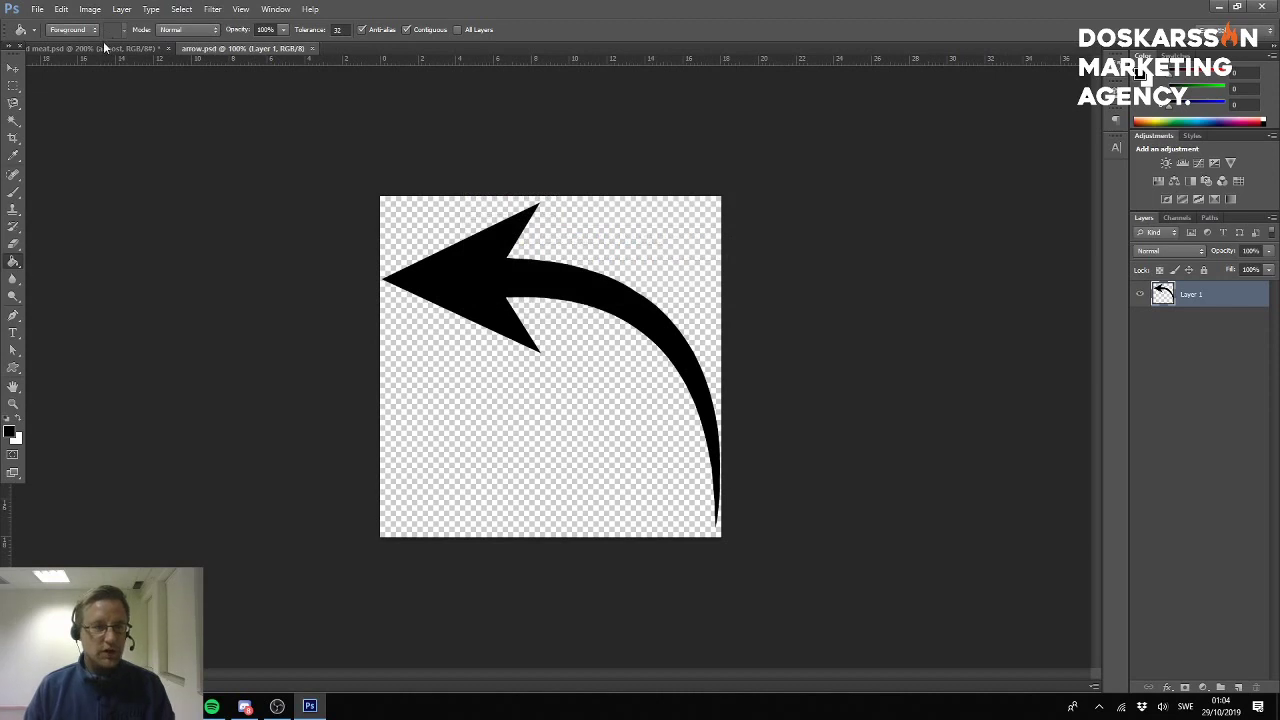
In the Cutted meat document, delete the Shape 1 arrow and place arrow.psd from the Dellor folder.
left_click(62, 48)
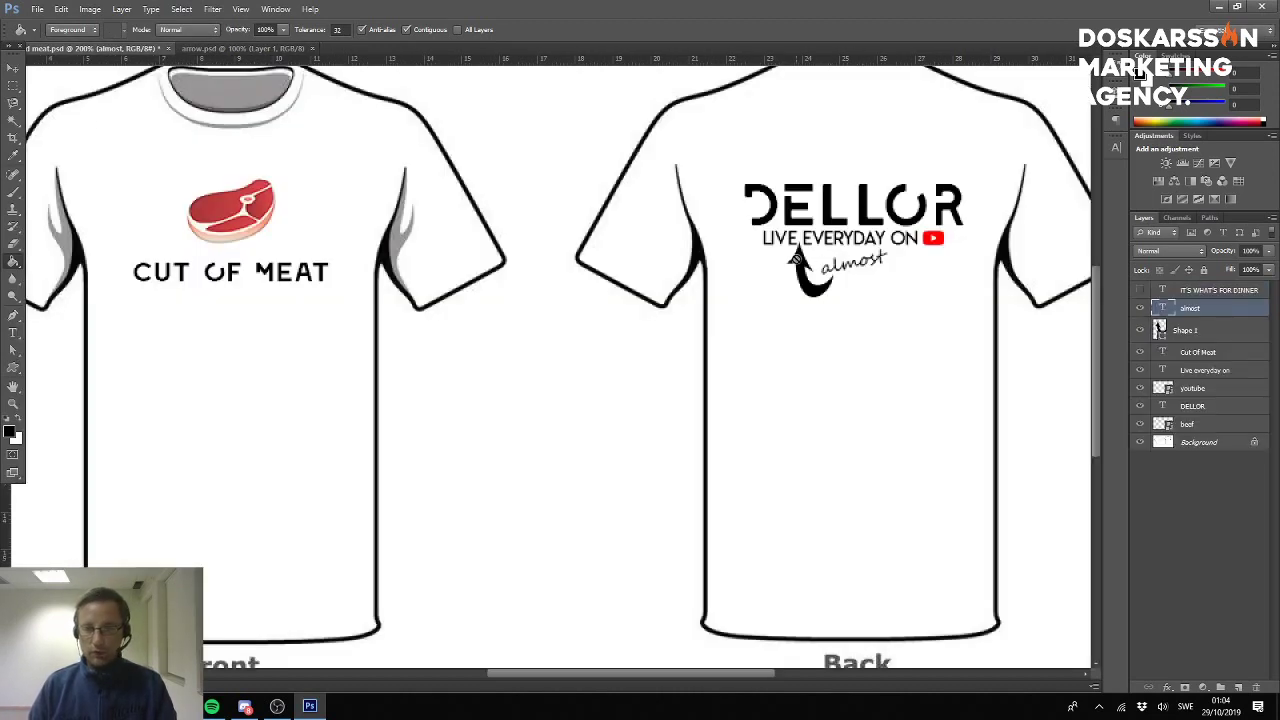
left_click_drag(1214, 331, 1256, 688)
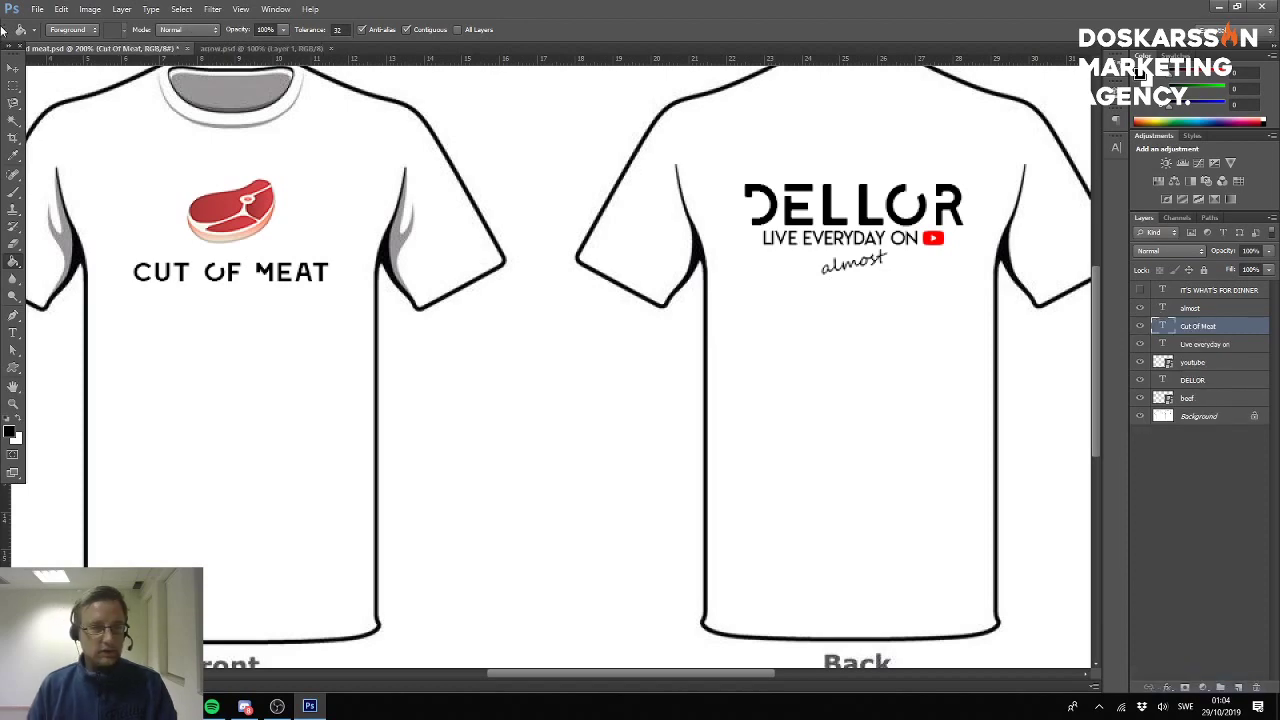
left_click(37, 9)
left_click(150, 226)
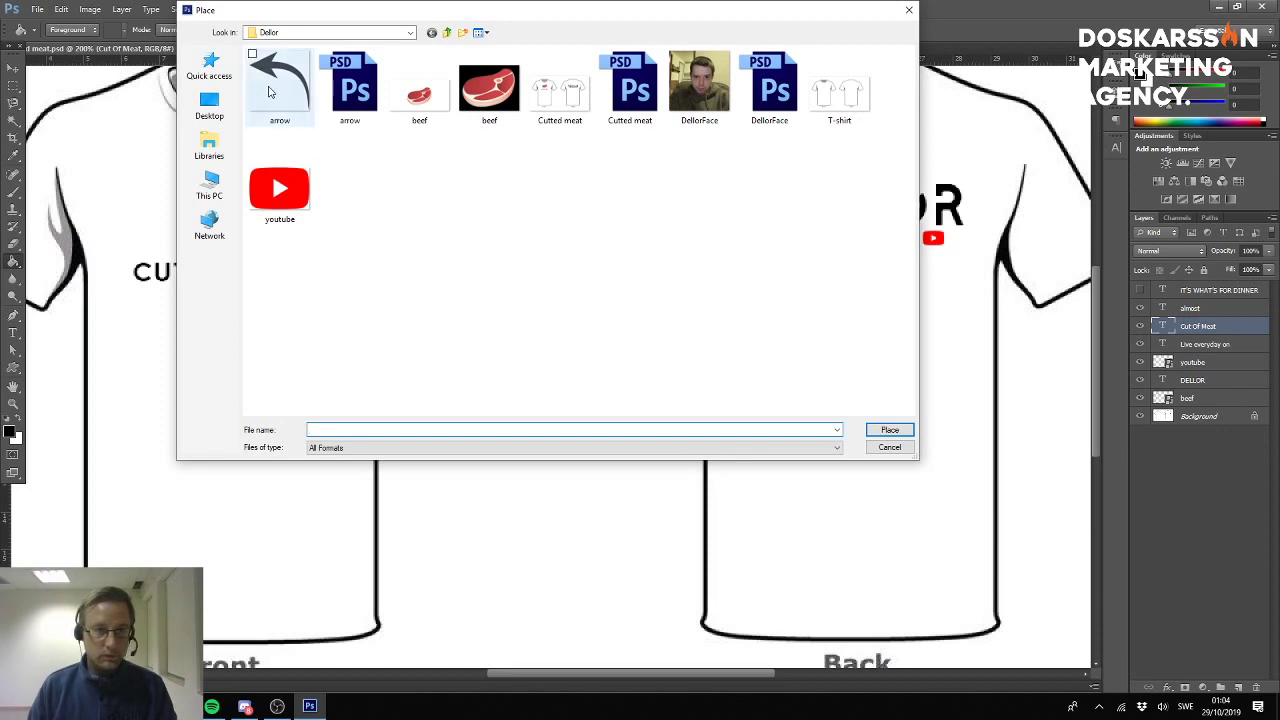
left_click(349, 90)
left_click(889, 429)
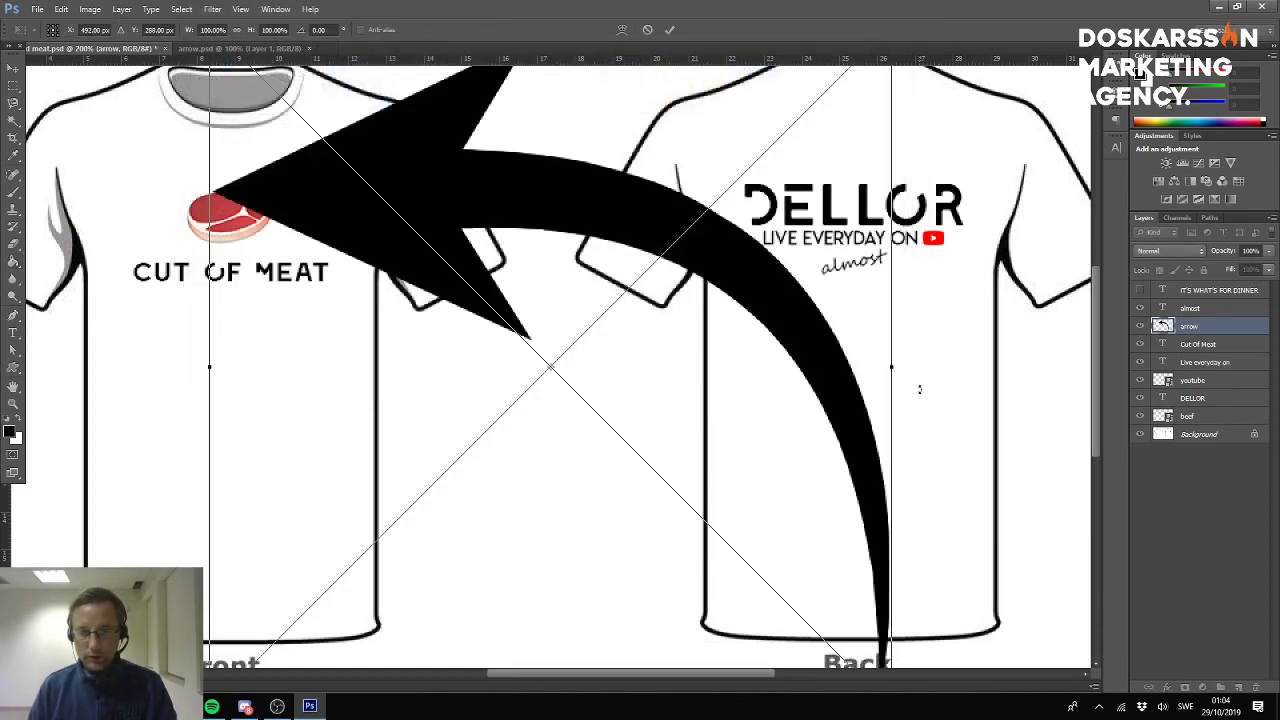
Scale the placed arrow down to about 5.66% and position it beneath "LIVE", beside the "almost" lettering on the back.
left_click_drag(872, 262, 763, 370)
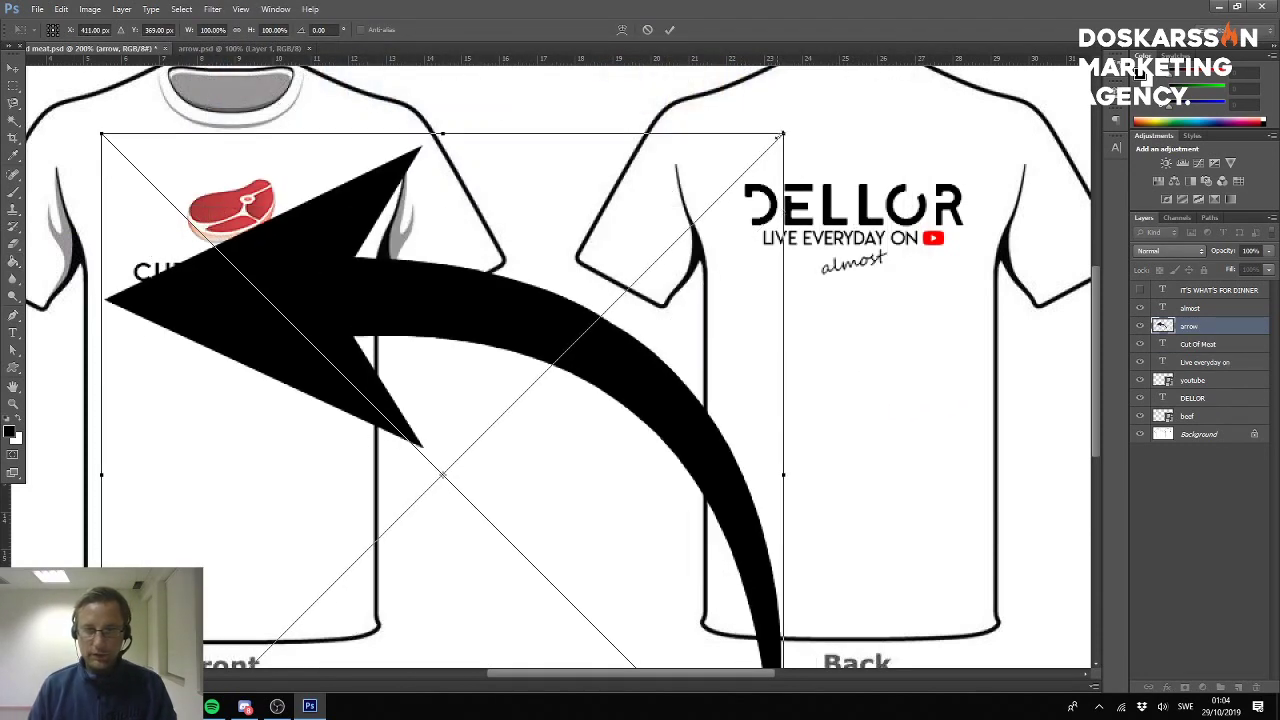
left_click_drag(780, 135, 363, 554)
left_click_drag(268, 577, 724, 235)
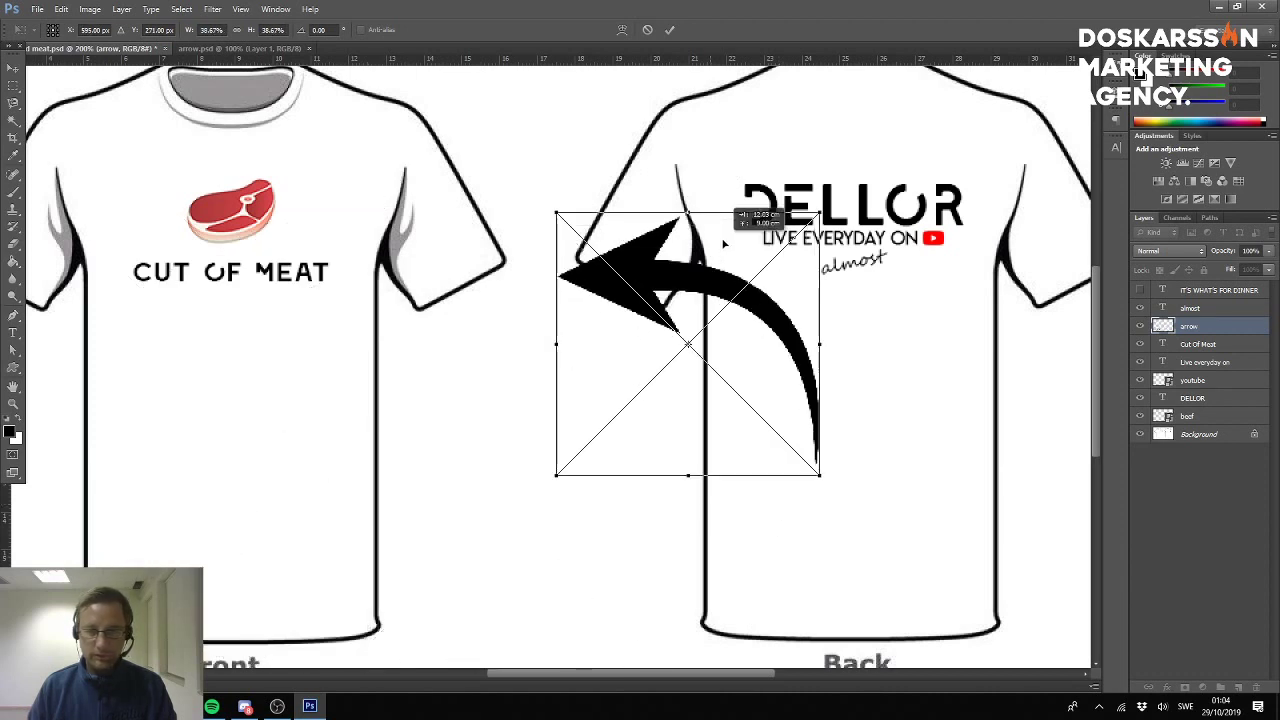
mouse_move(818, 218)
left_mouse_down()
mouse_move(680, 418)
mouse_move(615, 446)
mouse_move(551, 514)
mouse_move(503, 477)
mouse_move(637, 506)
mouse_move(594, 476)
mouse_move(788, 287)
left_mouse_up()
key("Return")
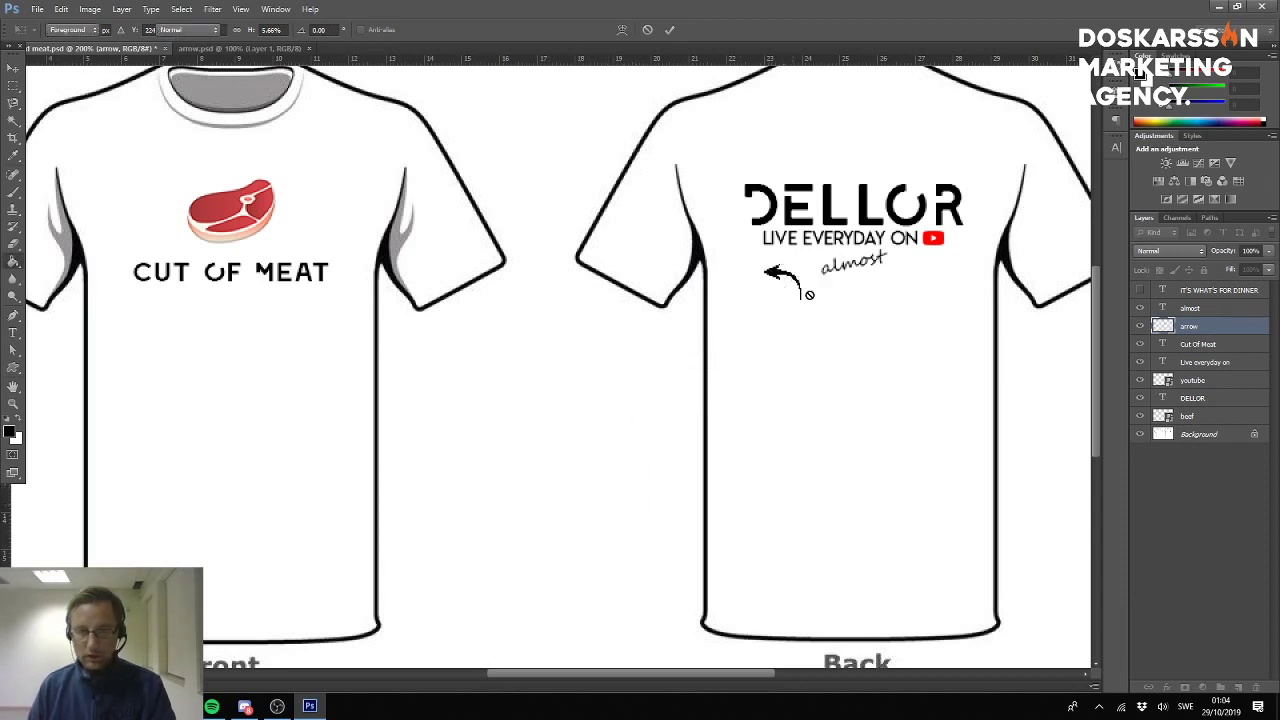
Flip the placed arrow horizontally.
left_click(88, 10)
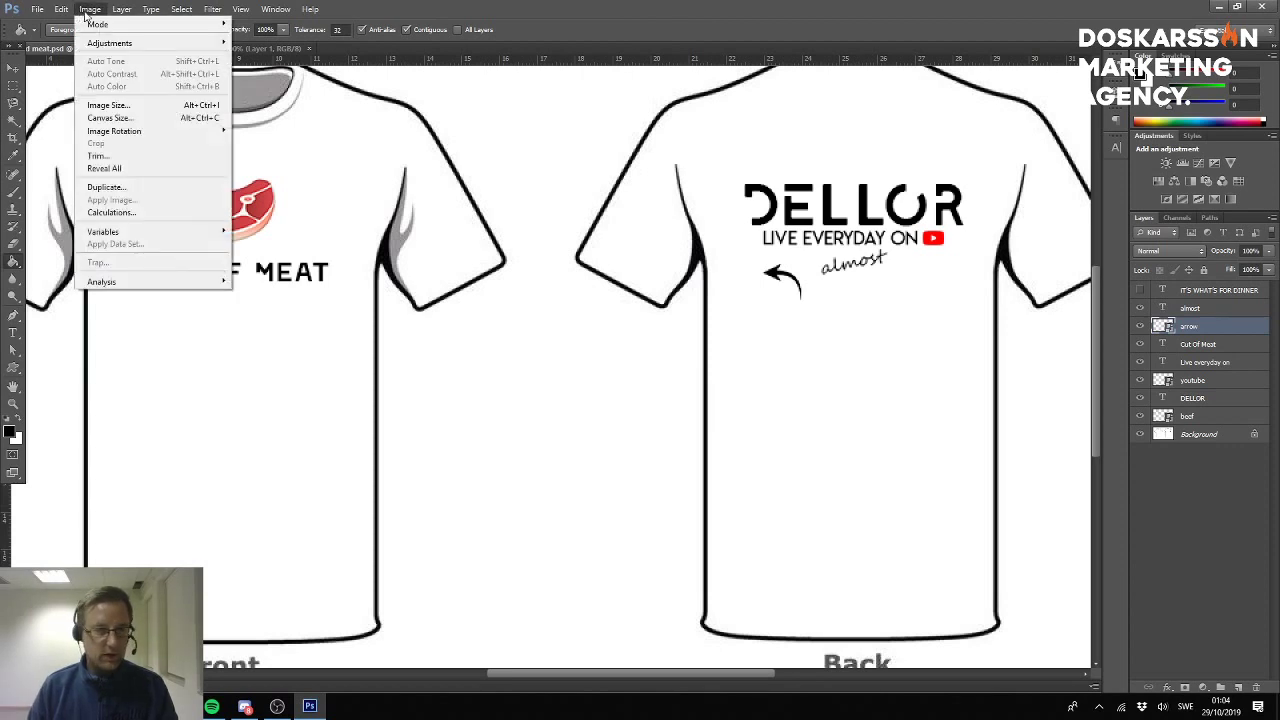
mouse_move(64, 10)
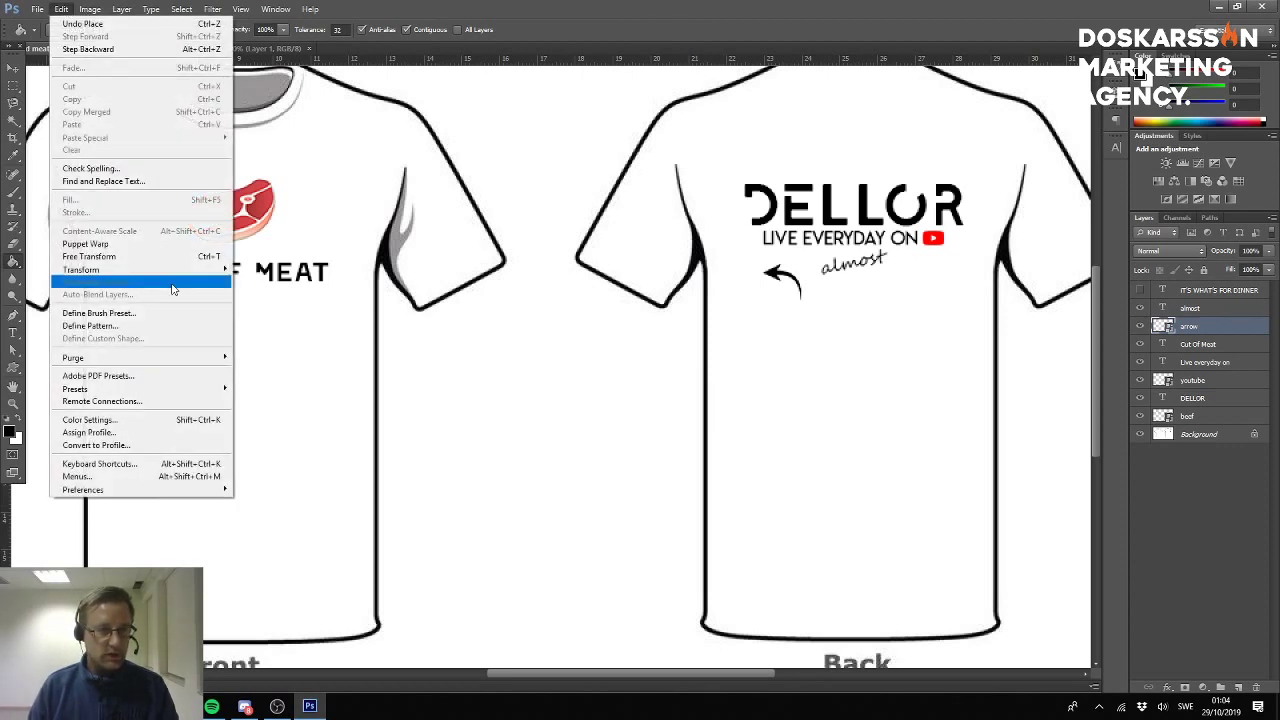
mouse_move(186, 273)
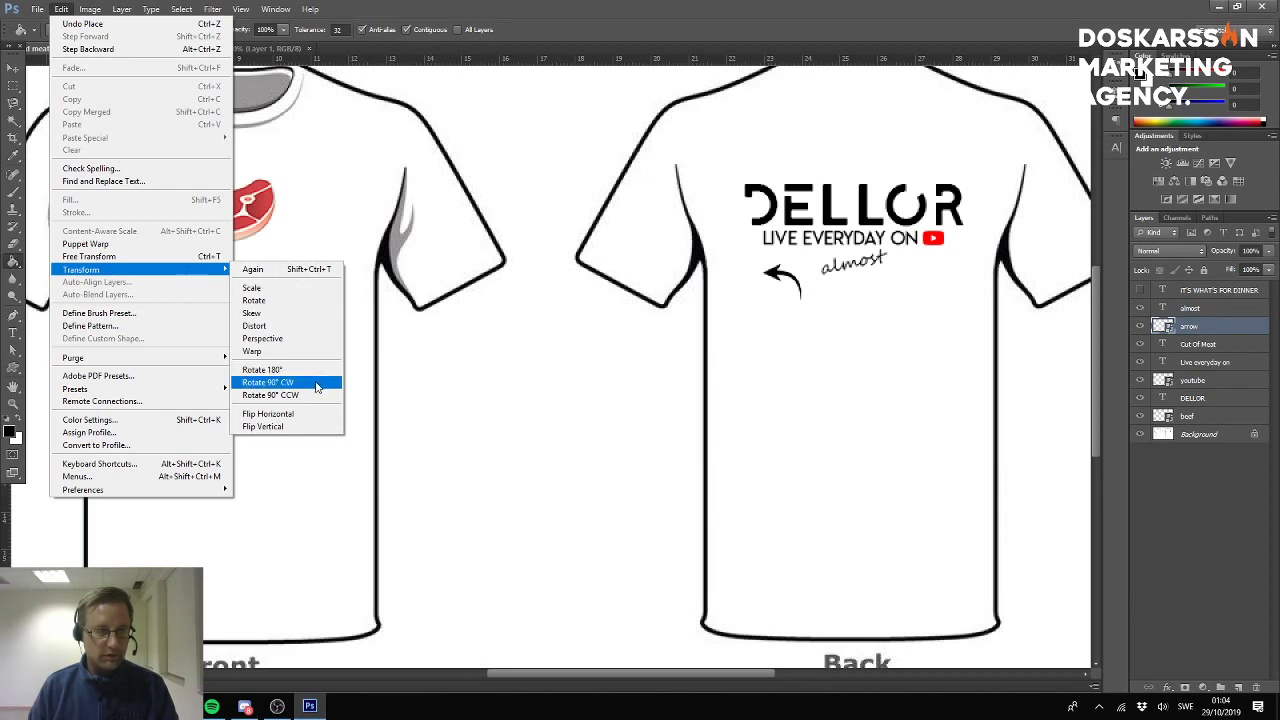
left_click(320, 414)
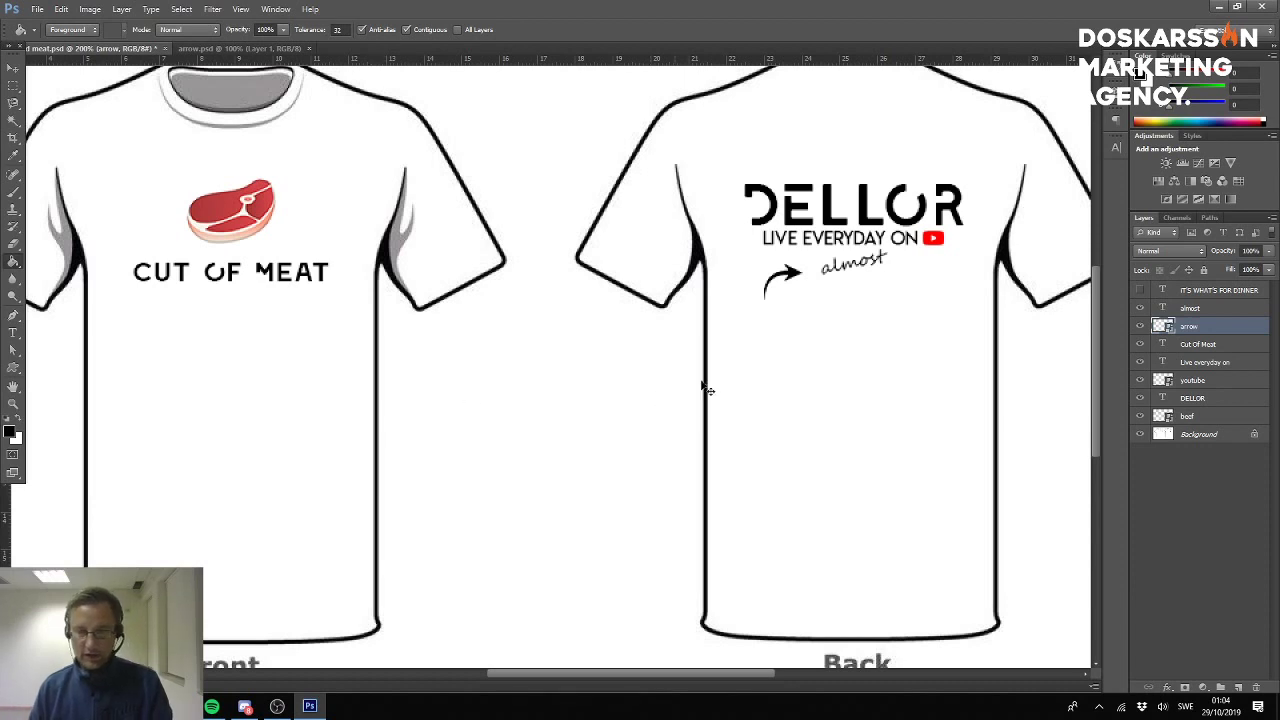
key("ctrl+t")
mouse_move(762, 318)
left_mouse_down()
mouse_move(812, 304)
mouse_move(820, 336)
left_mouse_up()
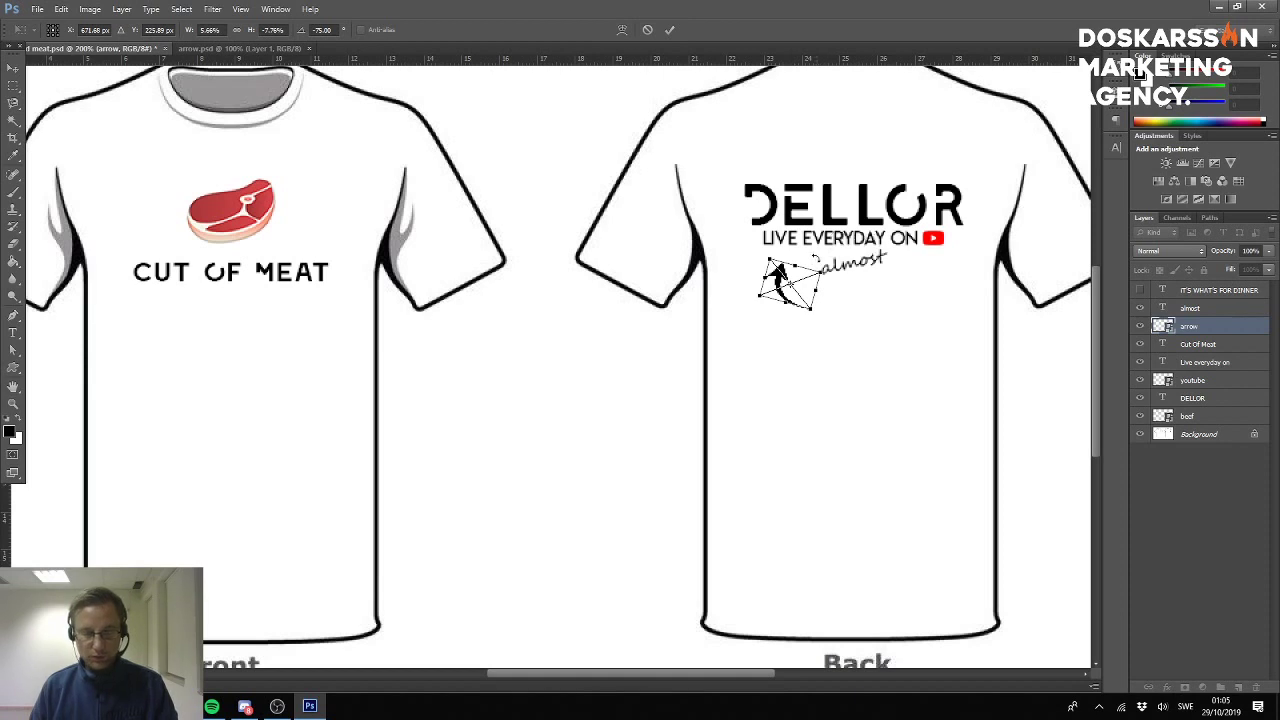
key("Return")
Rotate the arrow to -105°, scale it to about 3.92%, and position it pointing from "almost" up between "LIVE" and "EVERYDAY".
key("ctrl+t")
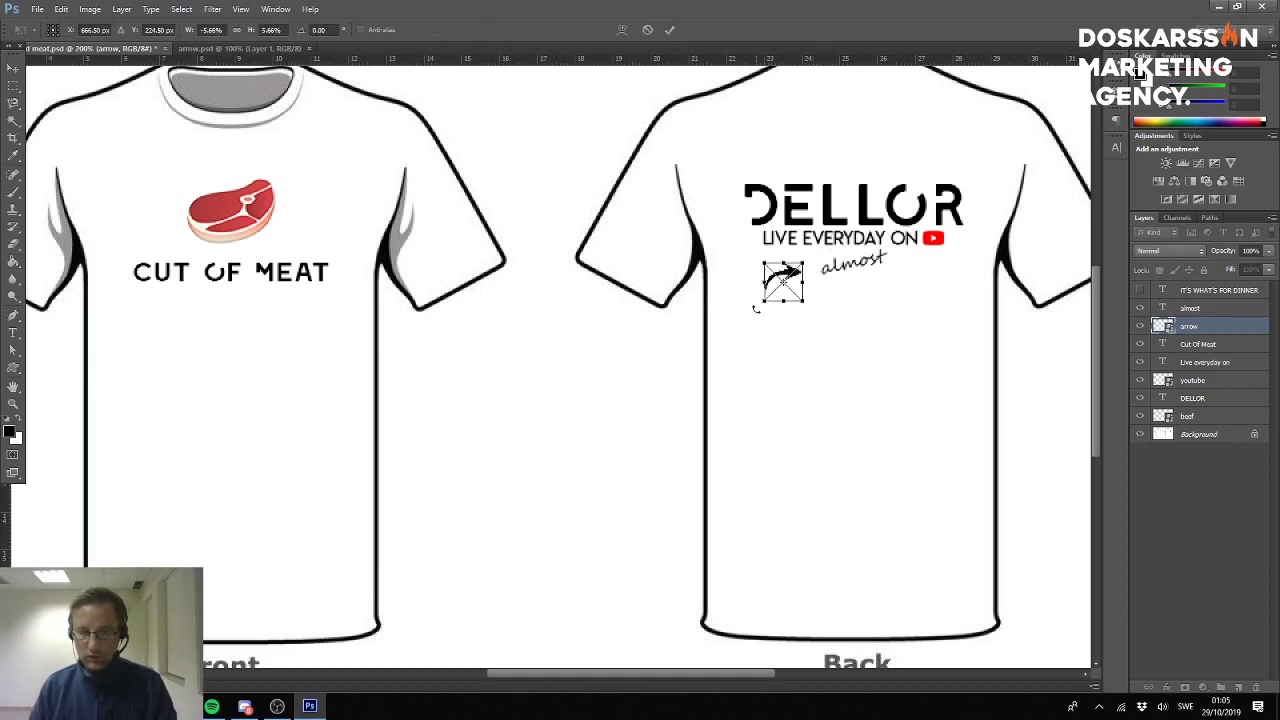
left_click_drag(752, 312, 818, 255)
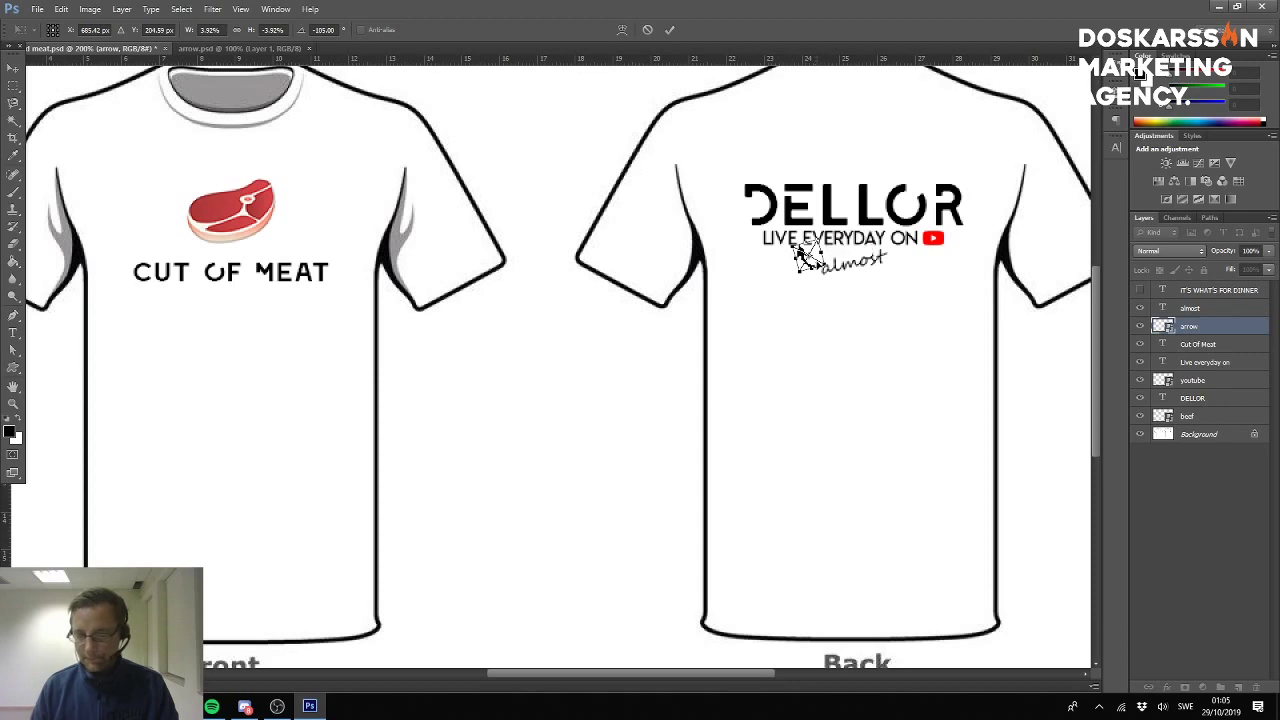
key("Return")
key("g")
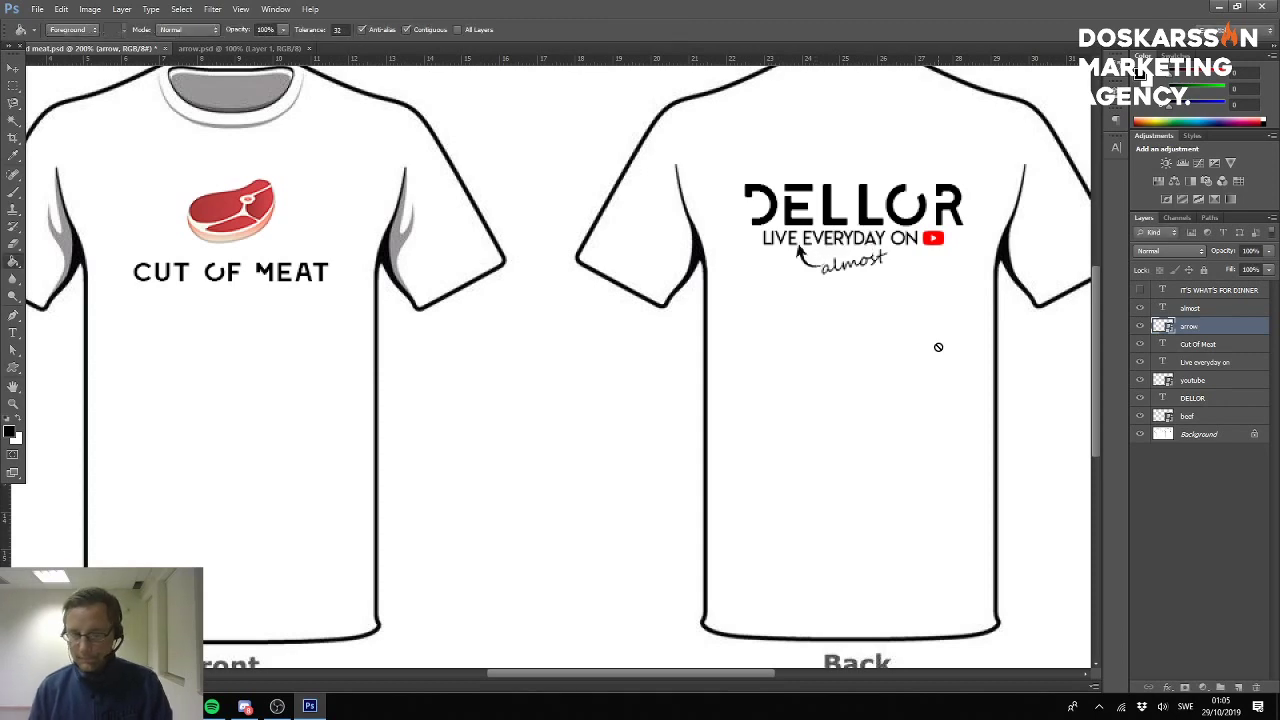
Stretch the arrow to a width of 4.40% so that its tail reaches the "almost" lettering on the back.
key("ctrl+plus")
key("ctrl+plus")
key("ctrl+plus")
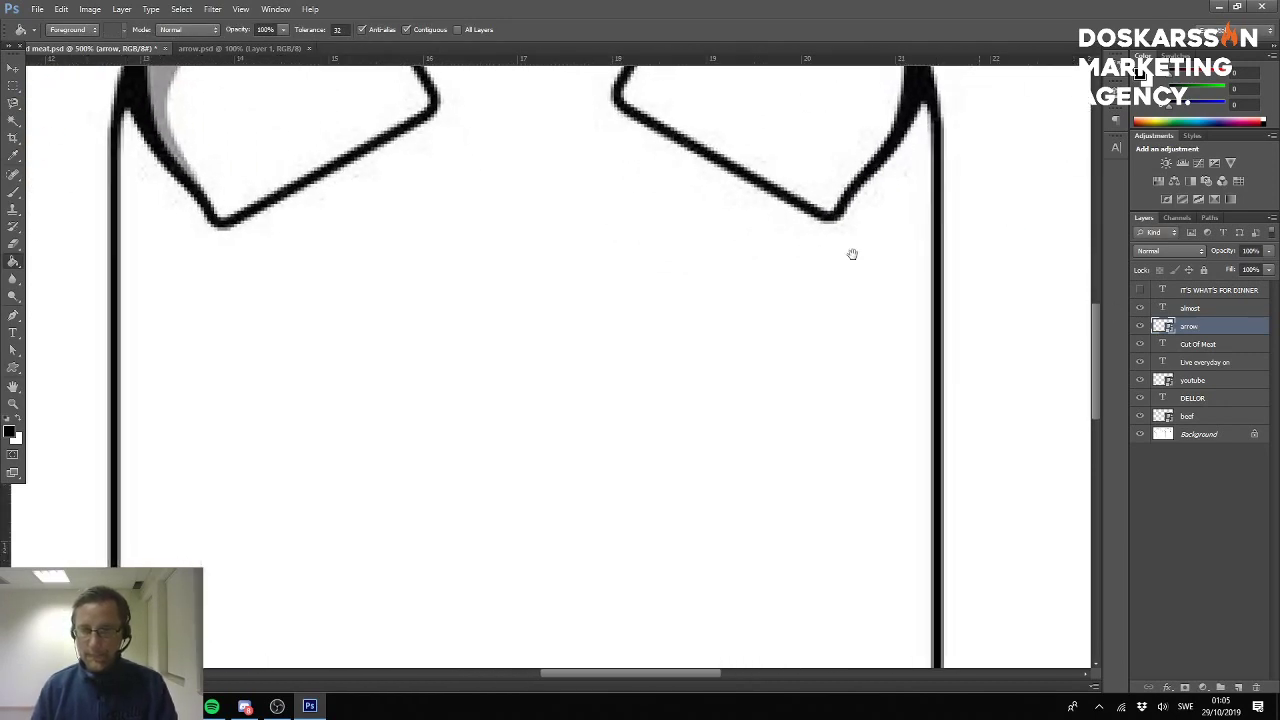
left_click_drag(851, 251, 328, 443)
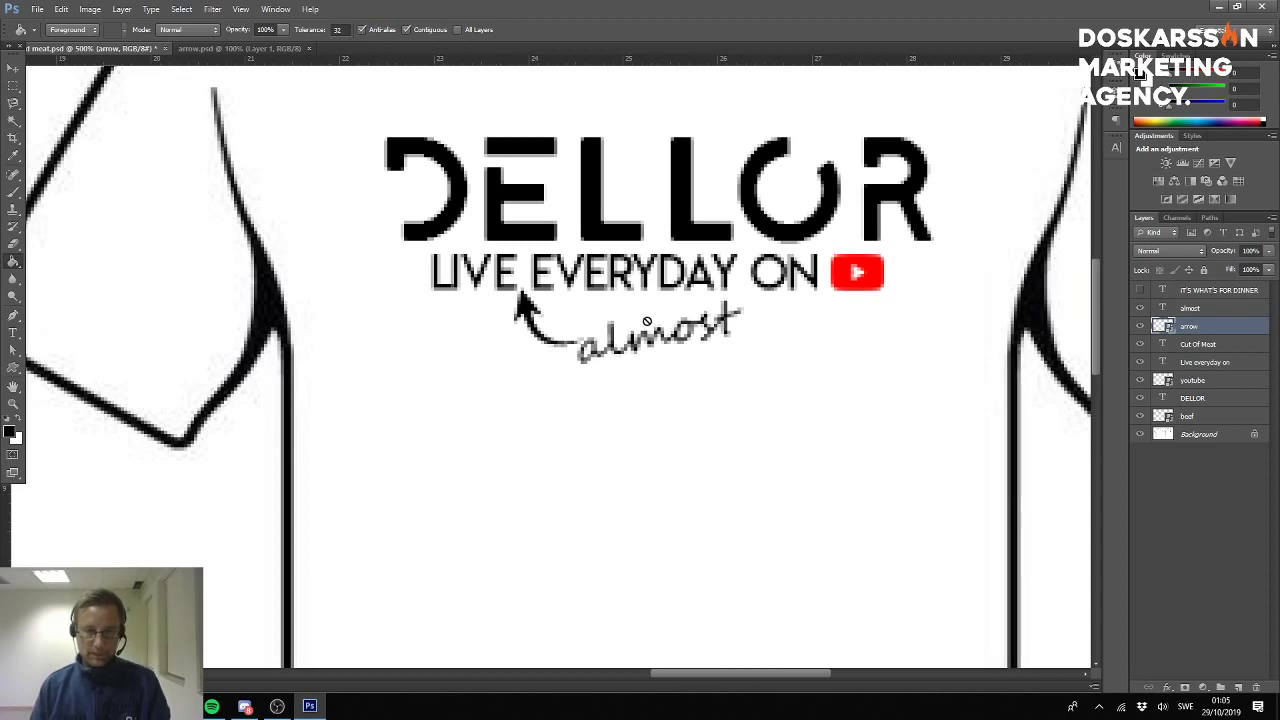
key("ctrl+t")
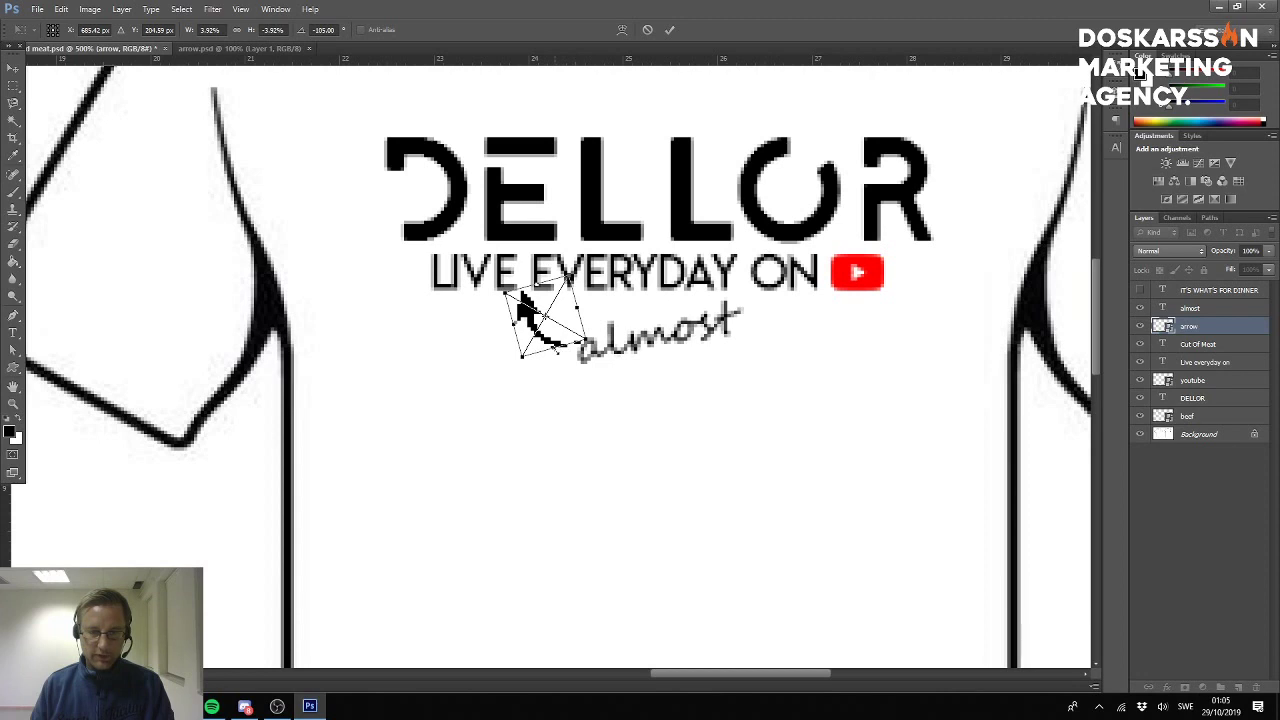
left_click_drag(578, 345, 566, 350)
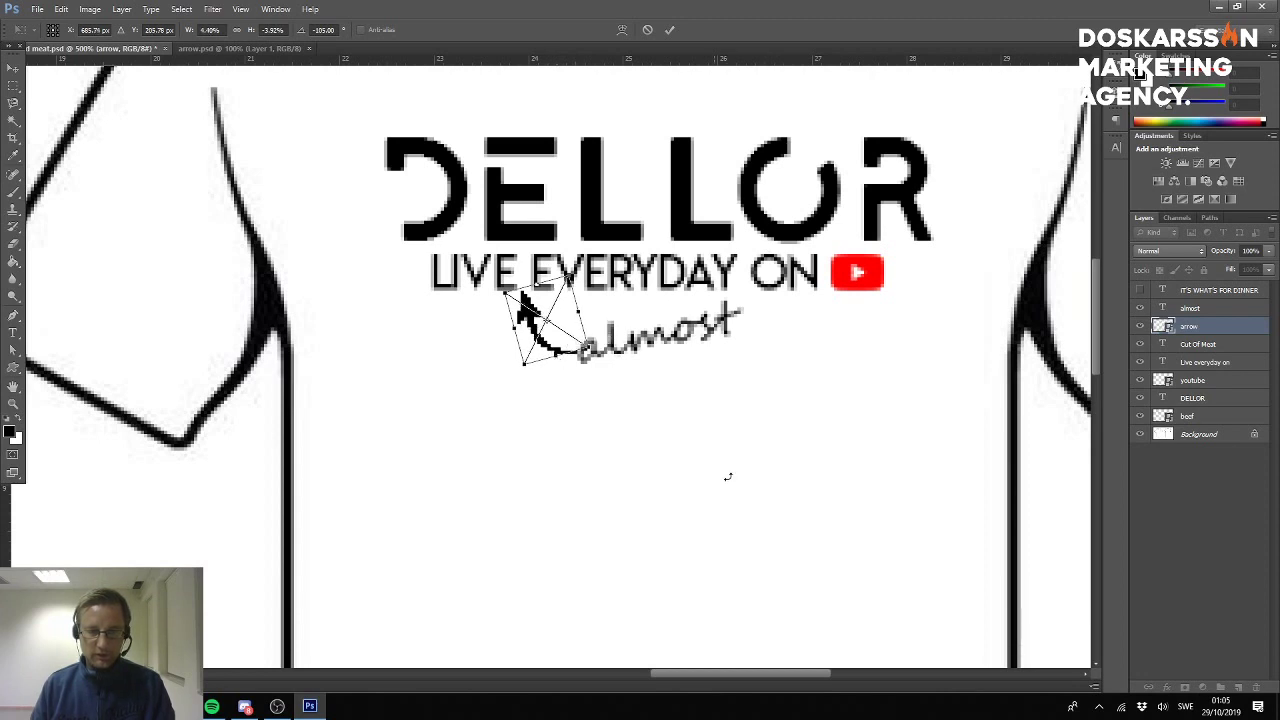
key("Return")
key("g")
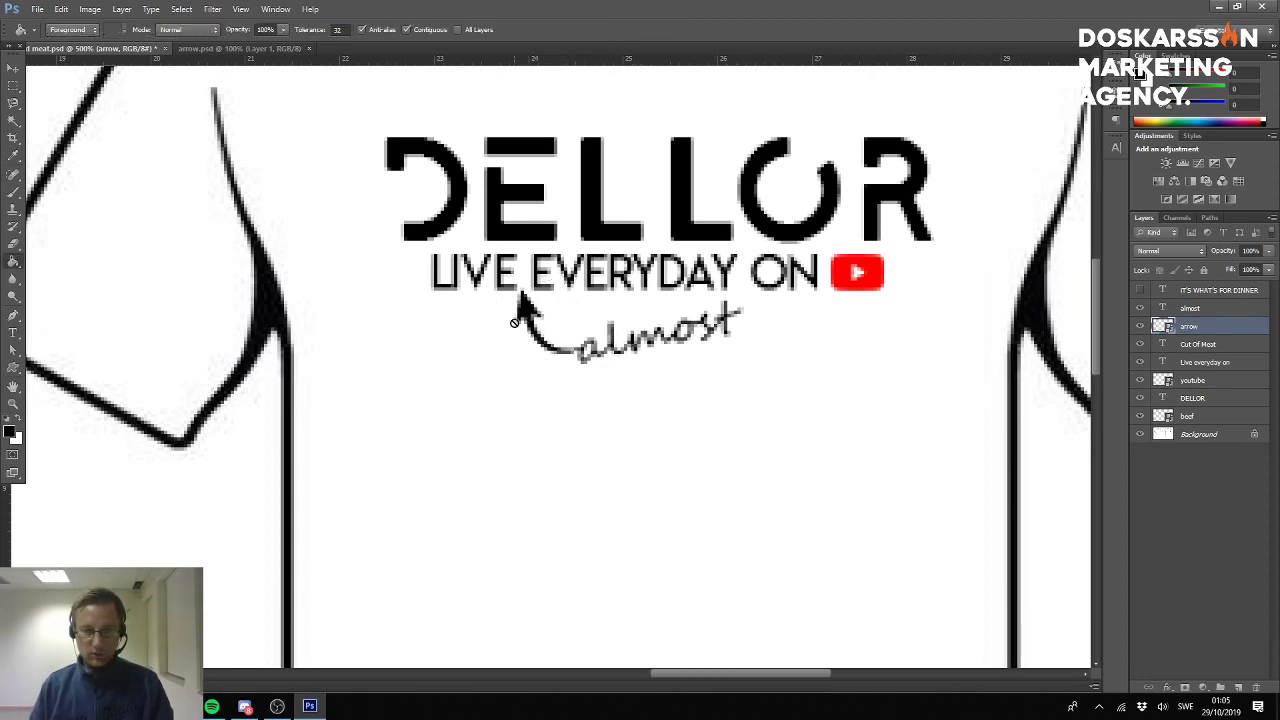
Nudge the arrow and the "almost" lettering slightly to fine-tune their placement beneath "LIVE EVERYDAY ON".
left_click(12, 68)
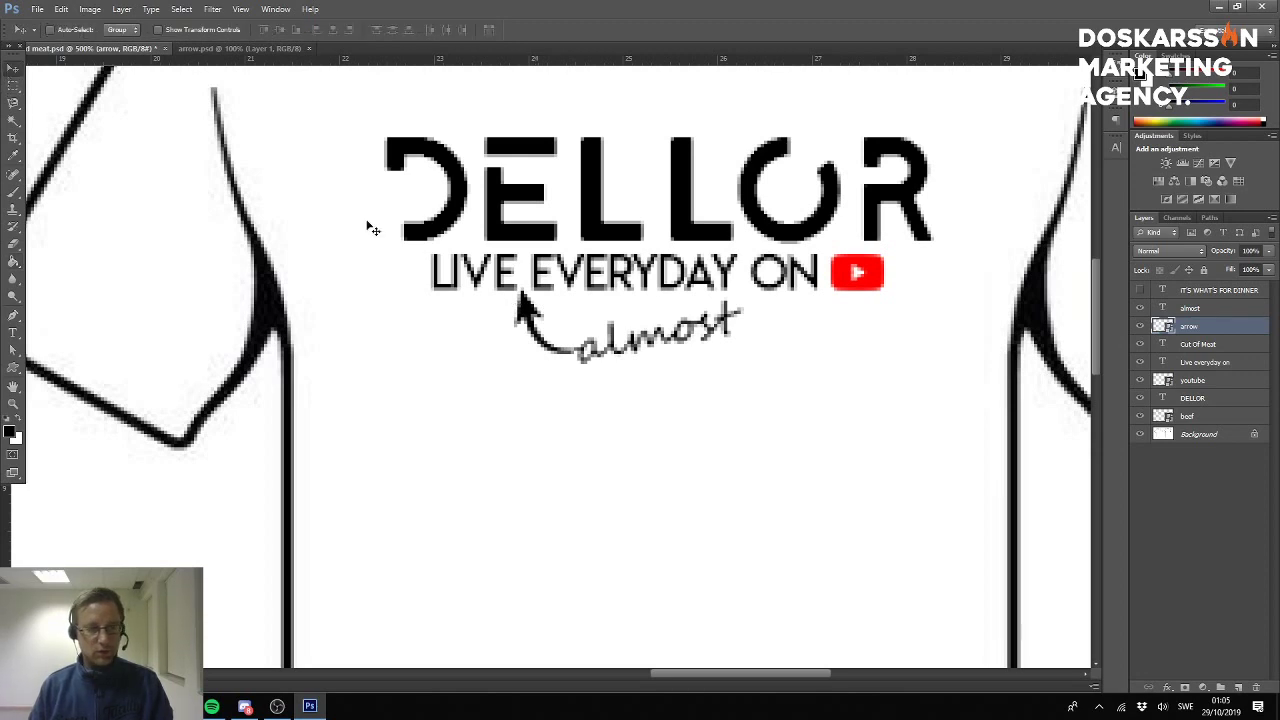
right_click(521, 311)
left_click(535, 318)
left_click_drag(536, 312, 540, 316)
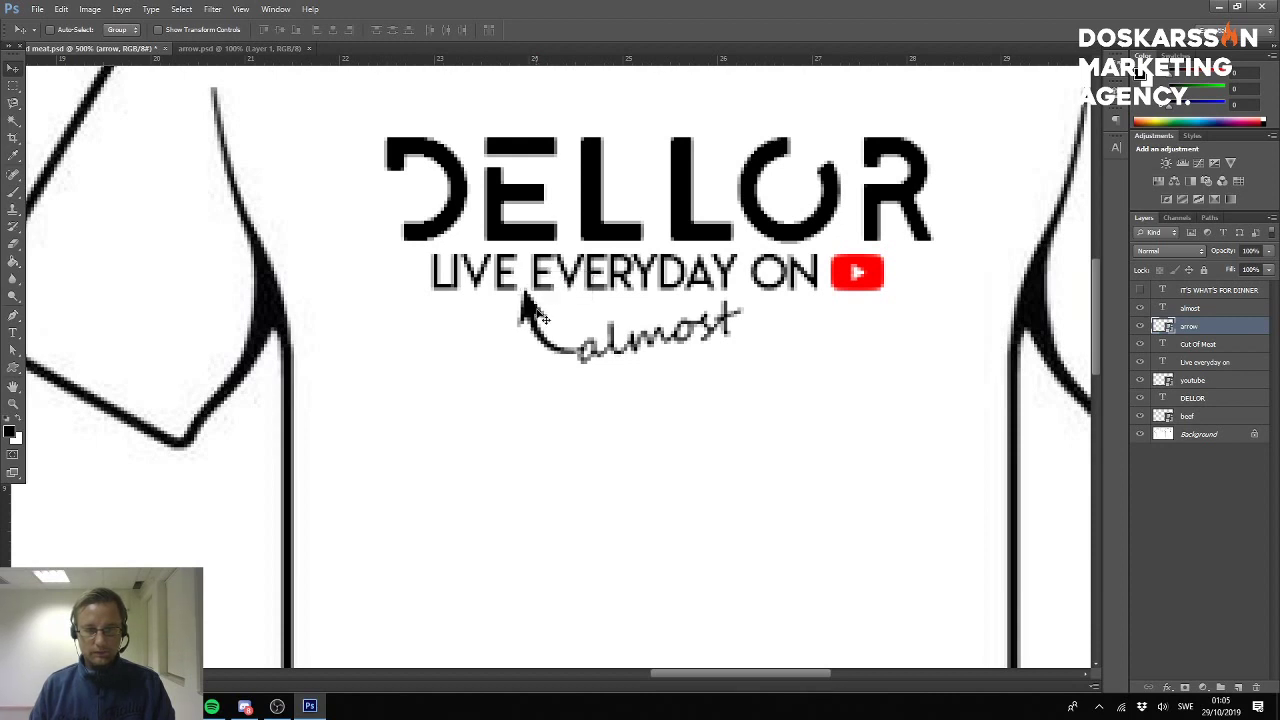
left_click(1203, 308)
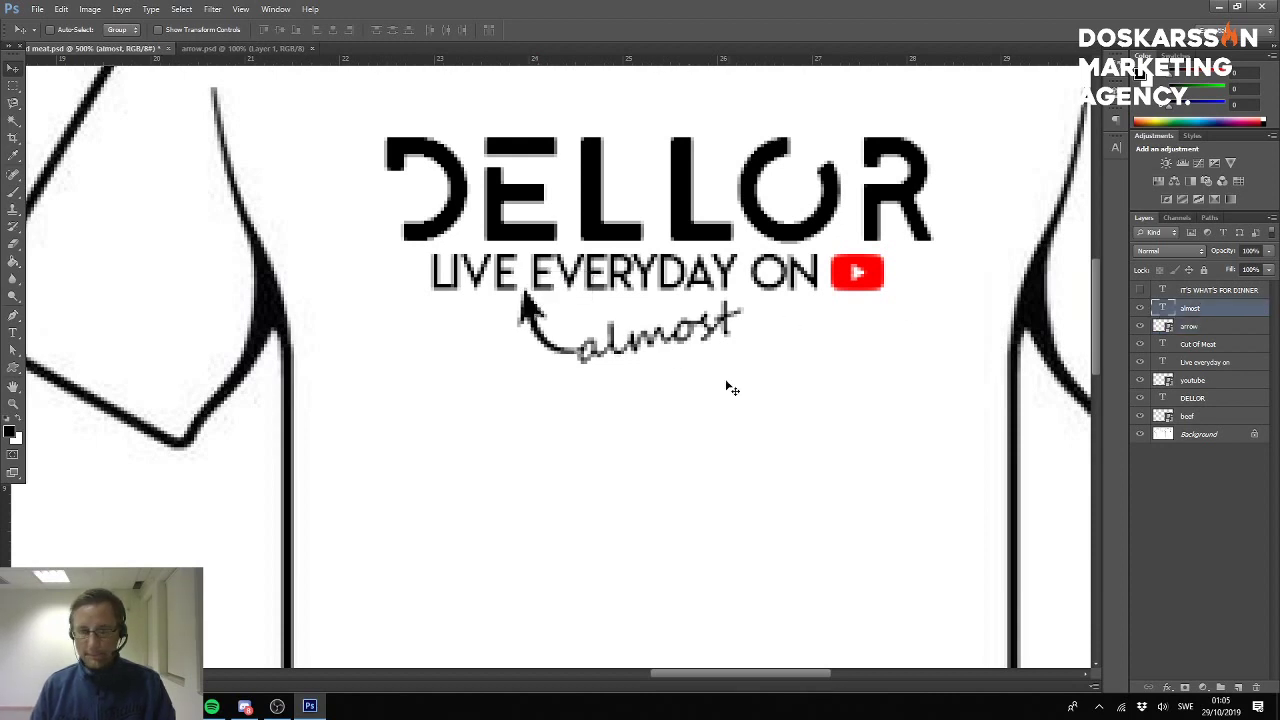
left_click_drag(683, 347, 691, 342)
Review the complete front and back shirt artwork, both close up and as a whole.
scroll(1075, 385, "down", 5)
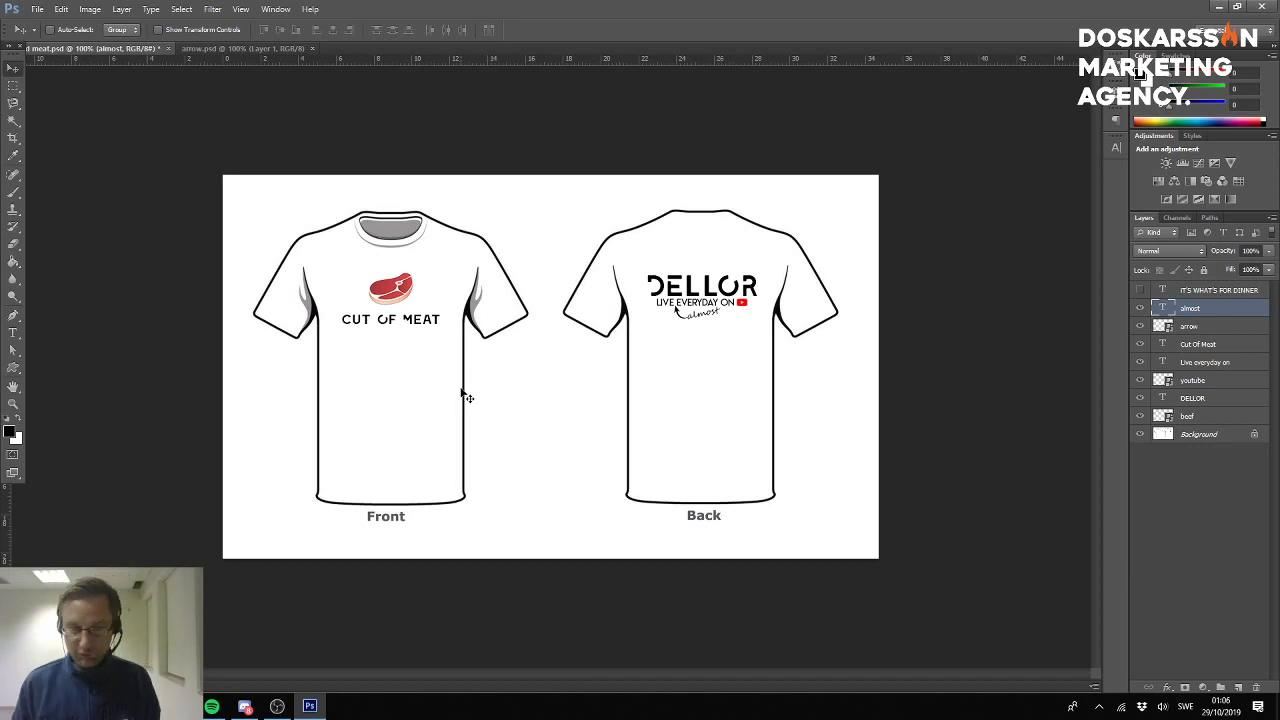
scroll(463, 397, "up", 1)
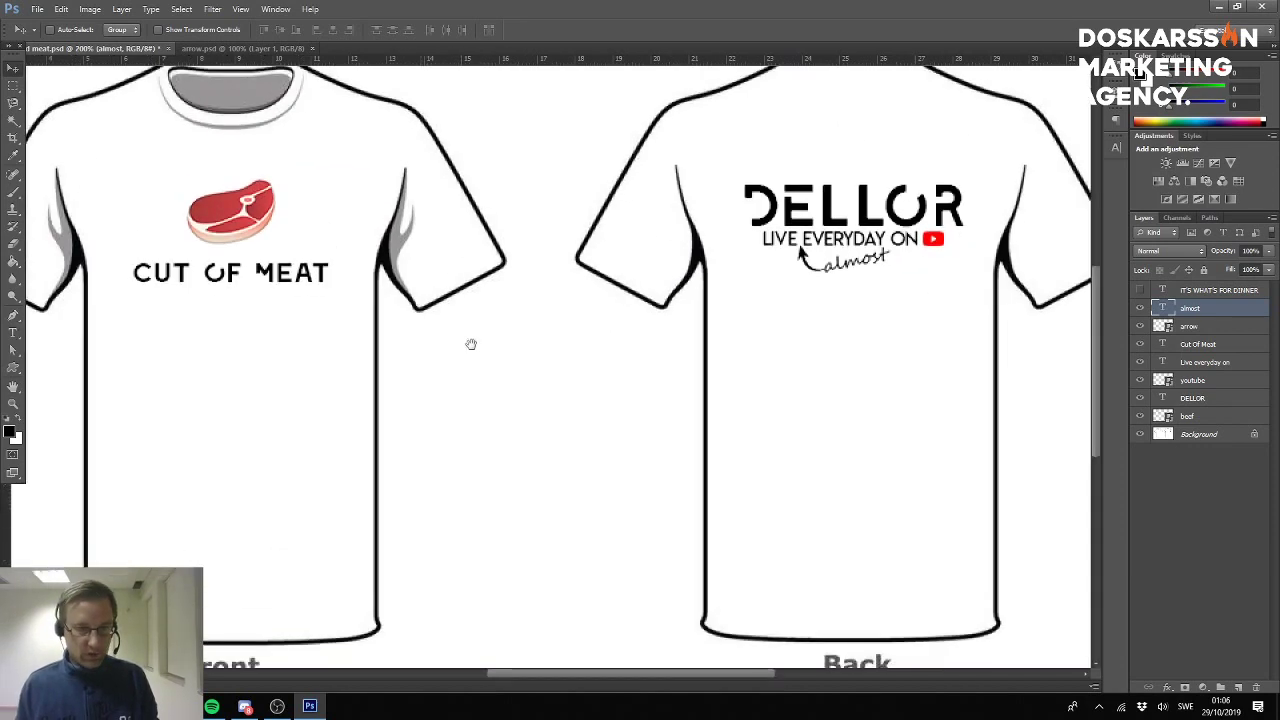
scroll(471, 343, "up", 2)
scroll(507, 363, "down", 1)
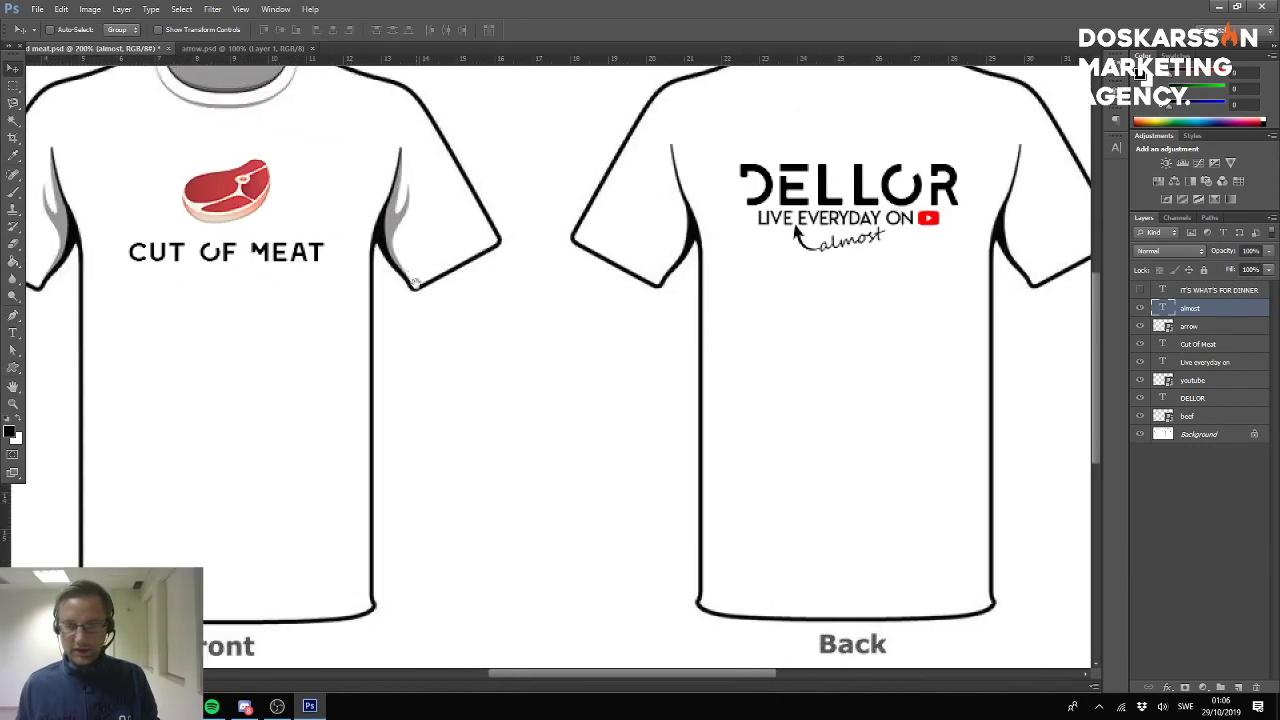
scroll(463, 312, "up", 1)
scroll(470, 321, "down", 2)
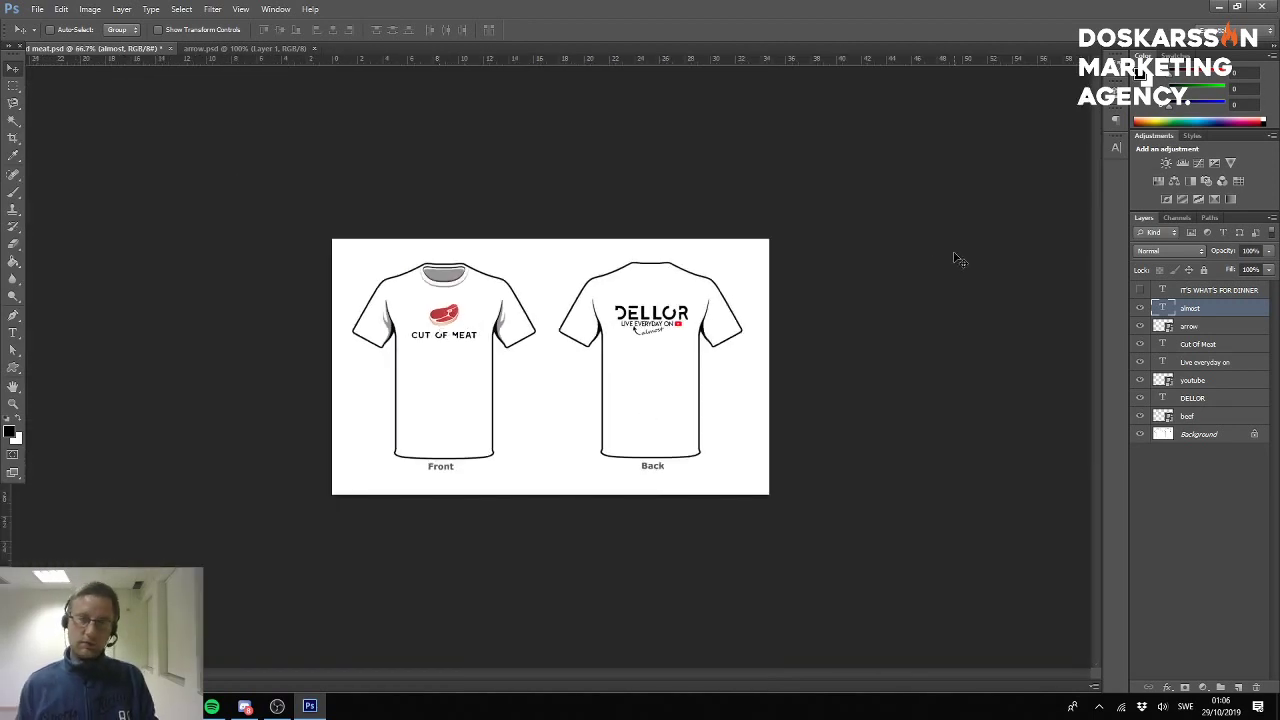
Save the revised Cutted meat document and close arrow.psd.
key("ctrl+plus")
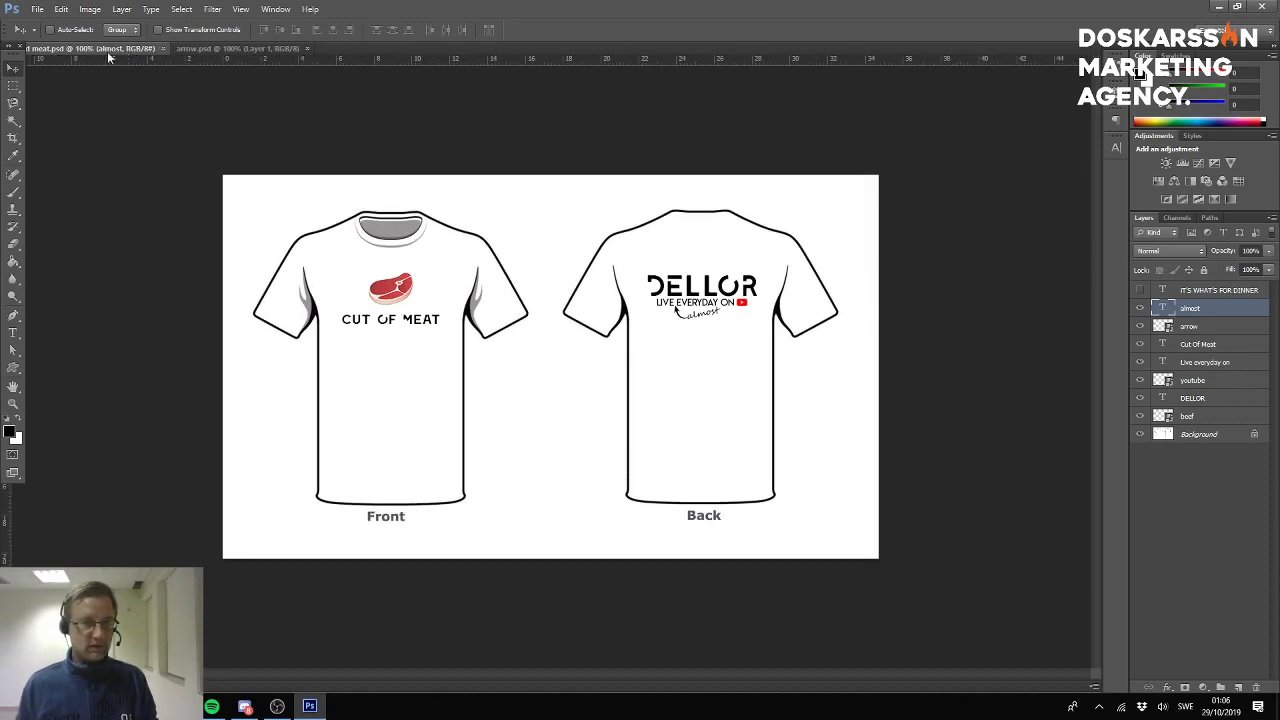
left_click(252, 50)
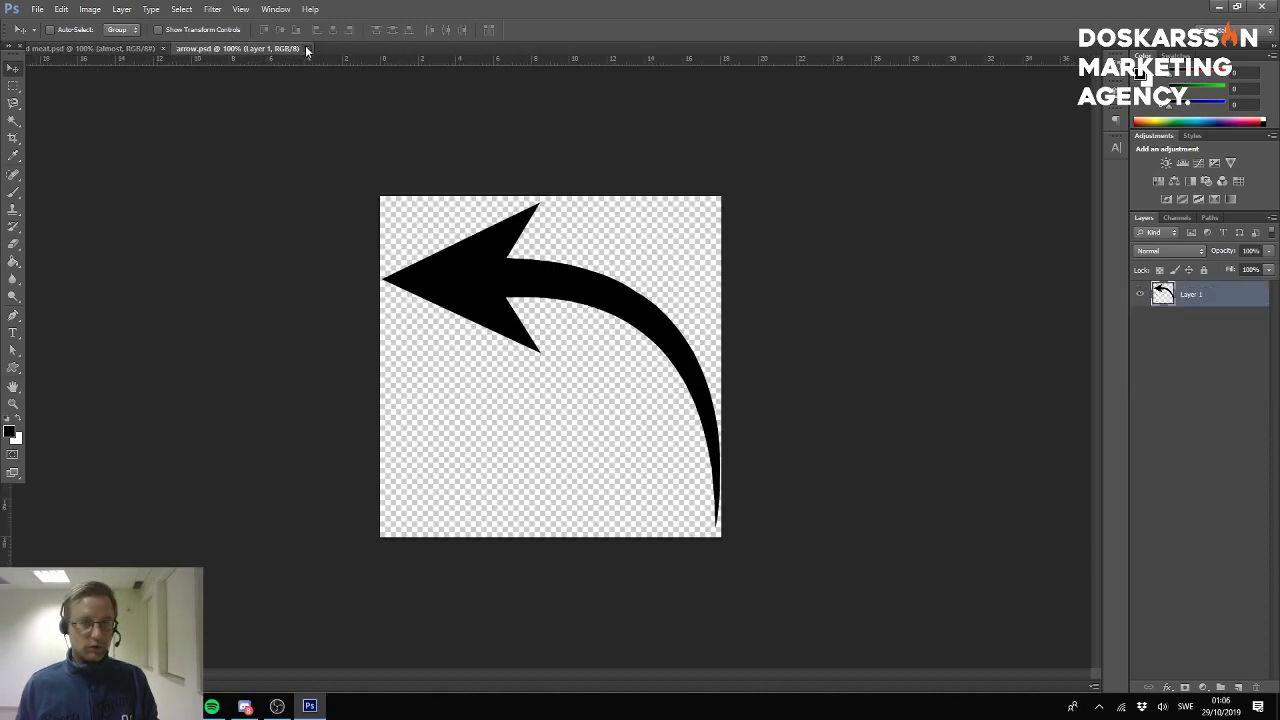
left_click(307, 48)
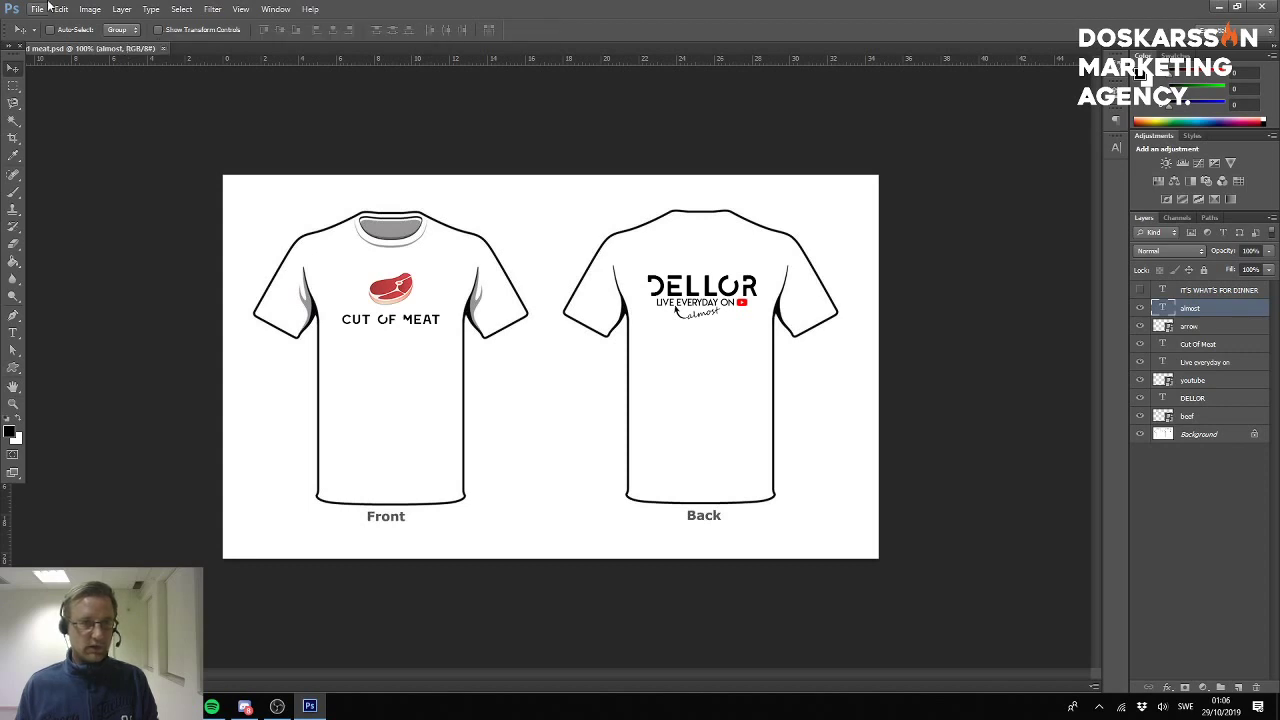
Switch to OBS Studio and load the "Stream starting soon" scene into the preview.
left_click(277, 707)
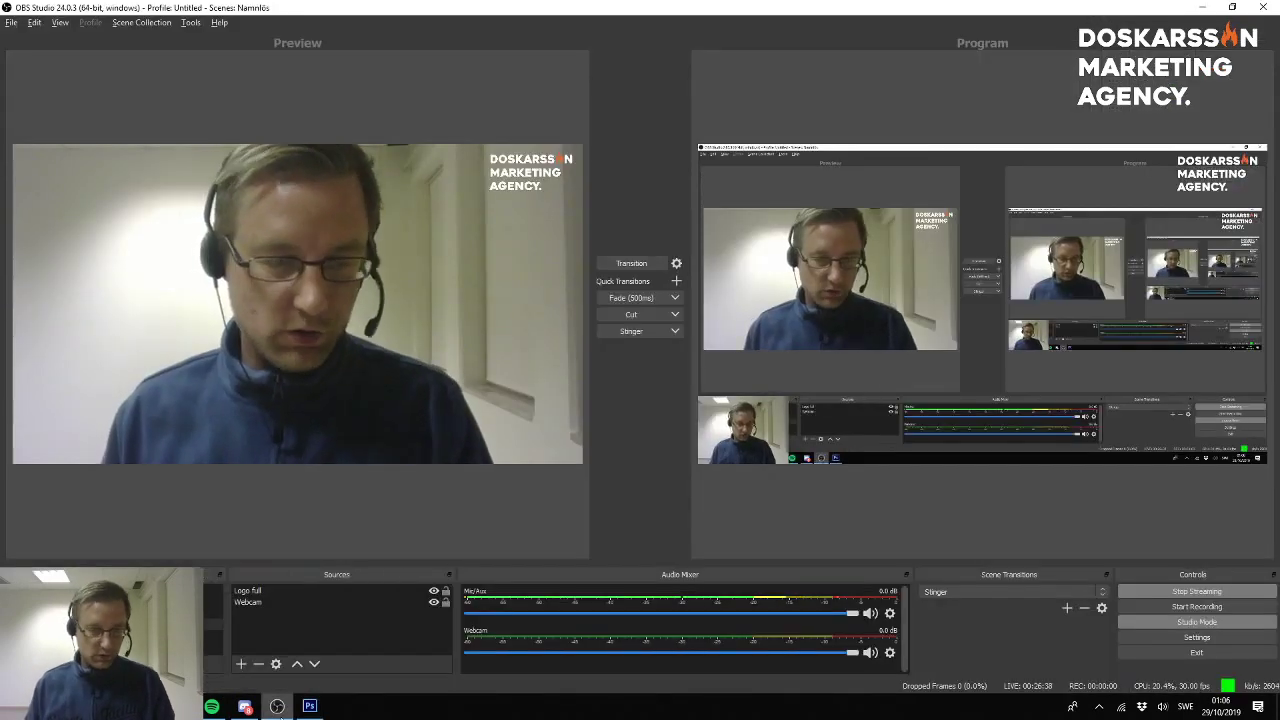
left_click(394, 495)
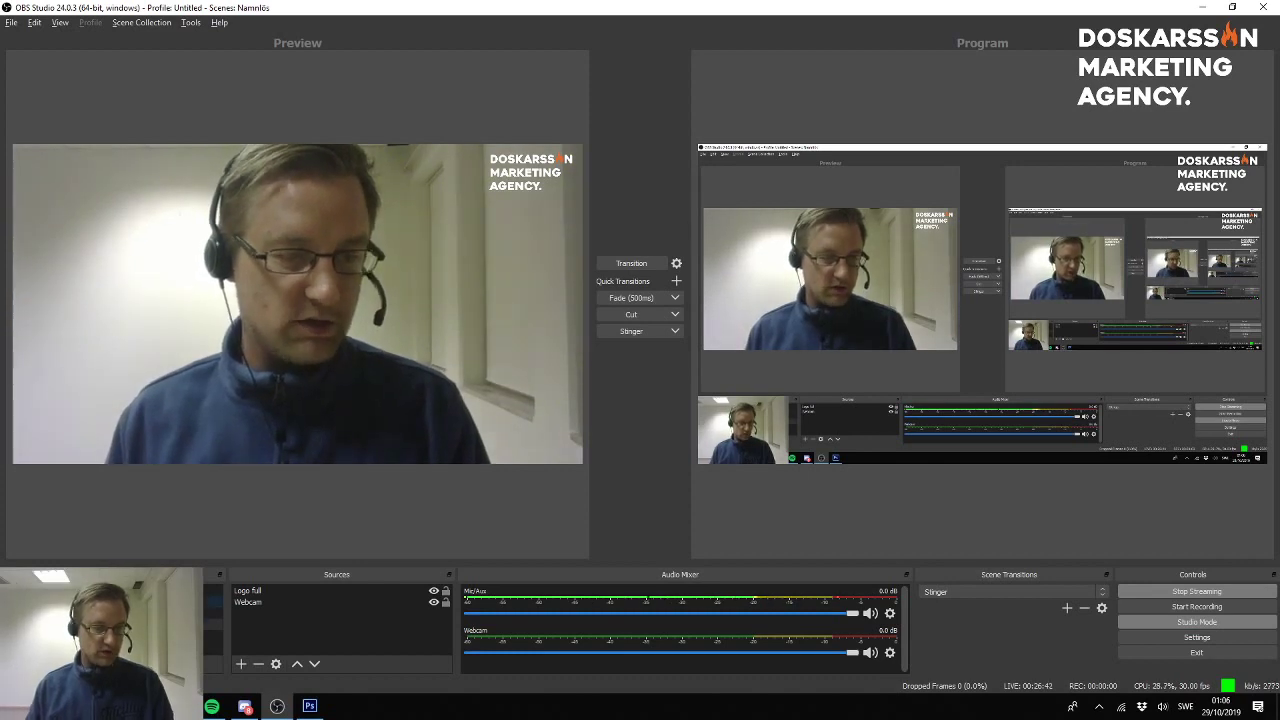
left_click(100, 602)
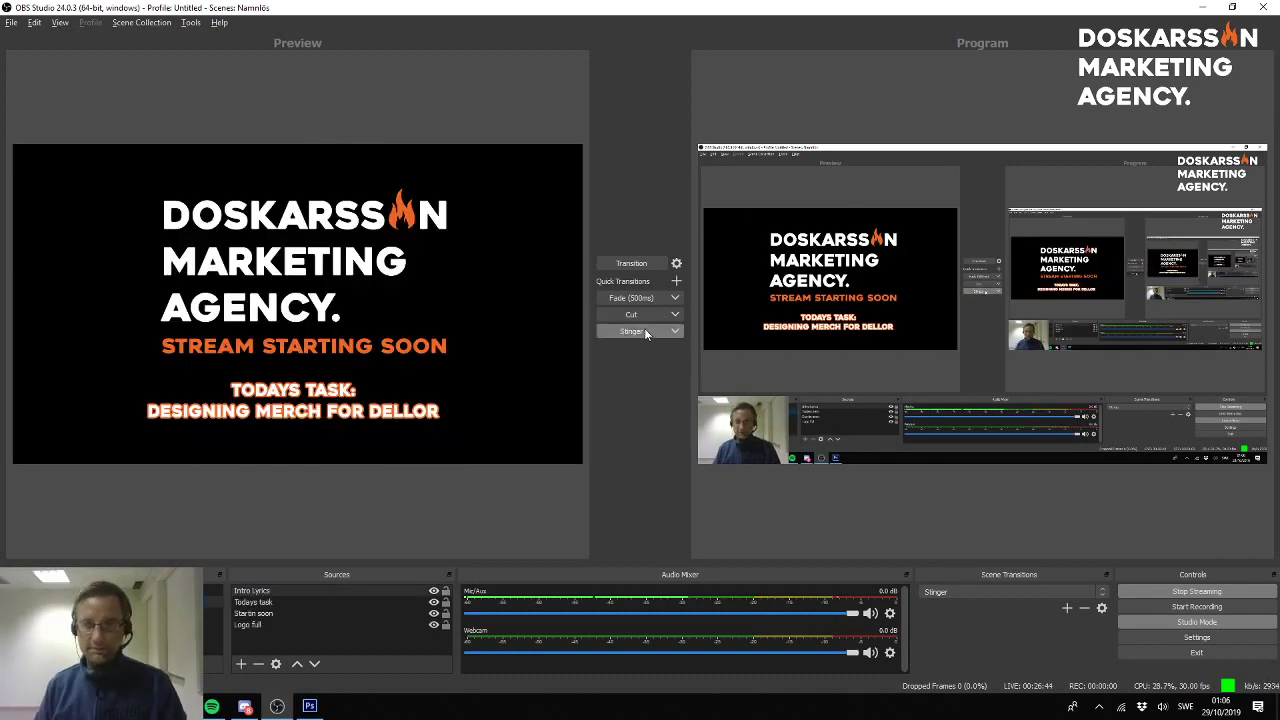
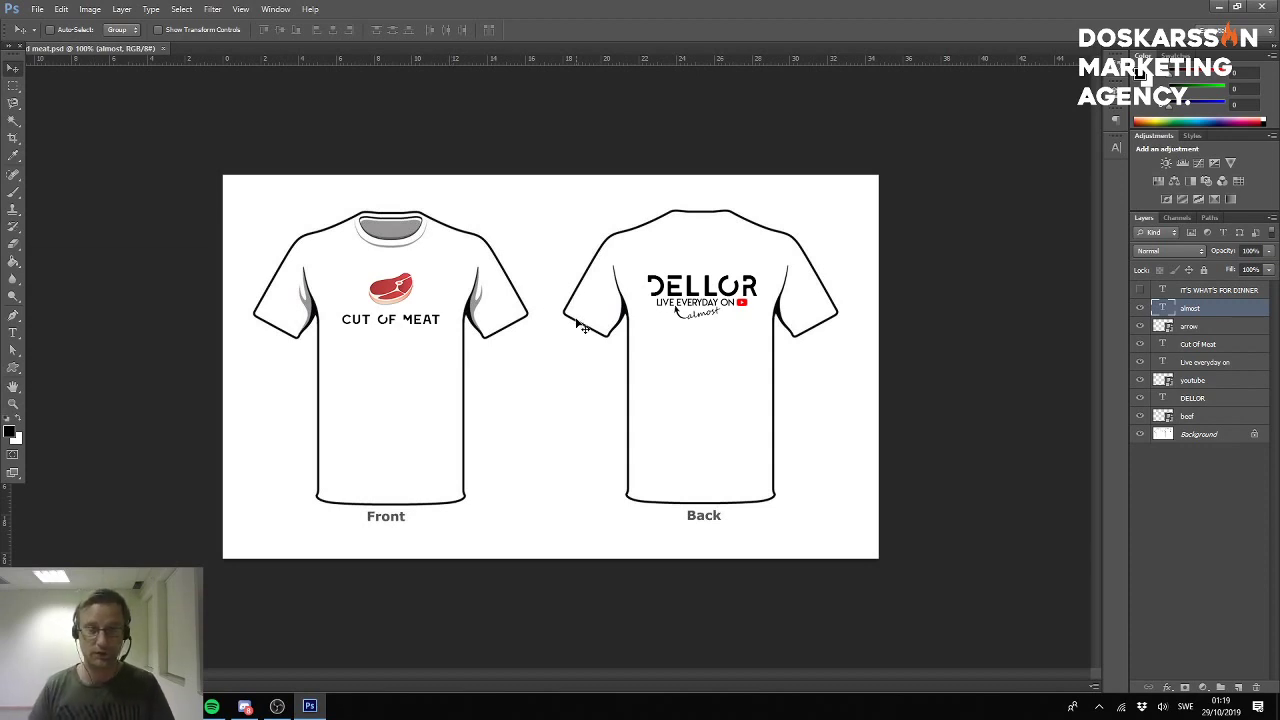
Examine the "CUT OF MEAT" print on the front and the DELLOR lettering on the back up close.
key("ctrl+plus")
key("ctrl+plus")
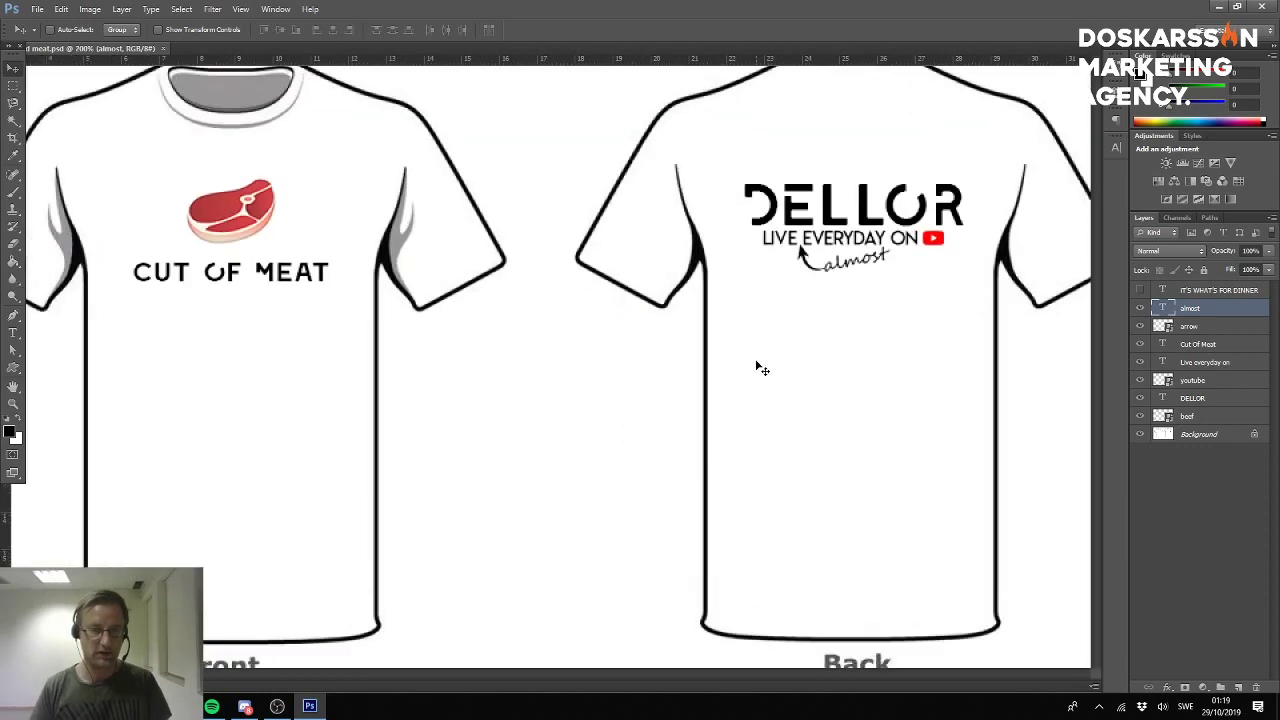
left_click_drag(586, 286, 812, 433)
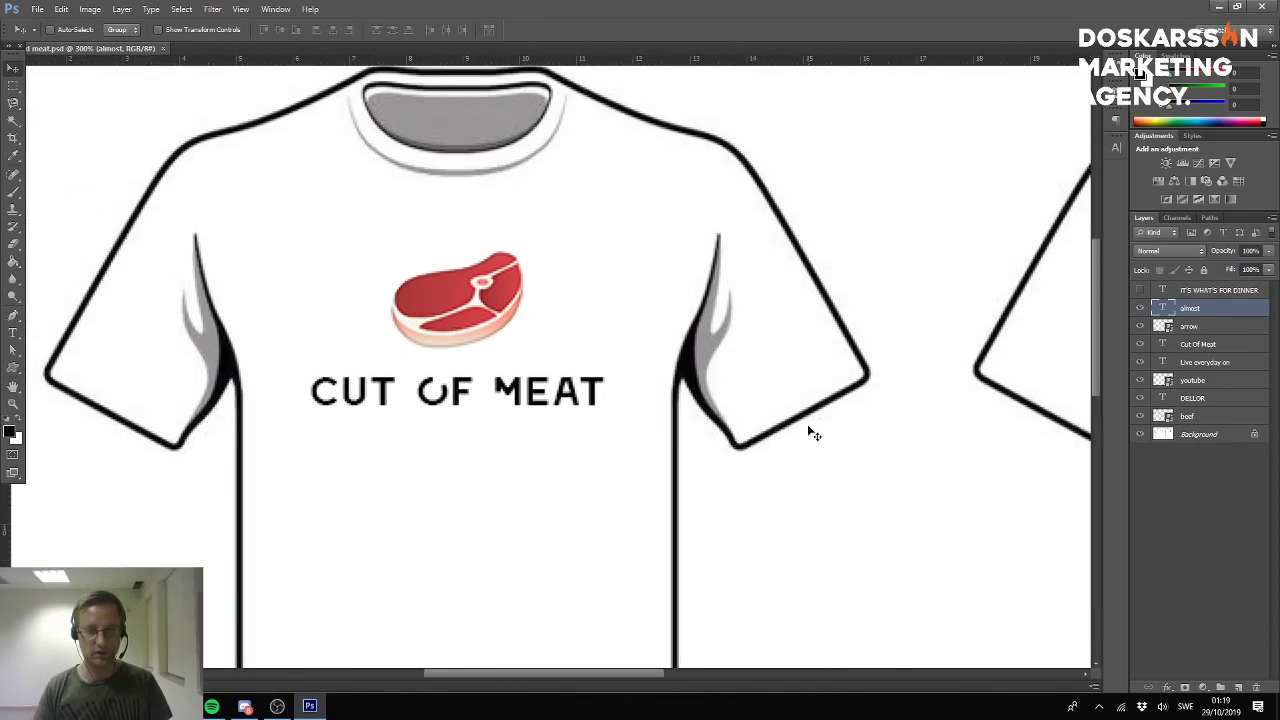
key("ctrl+minus")
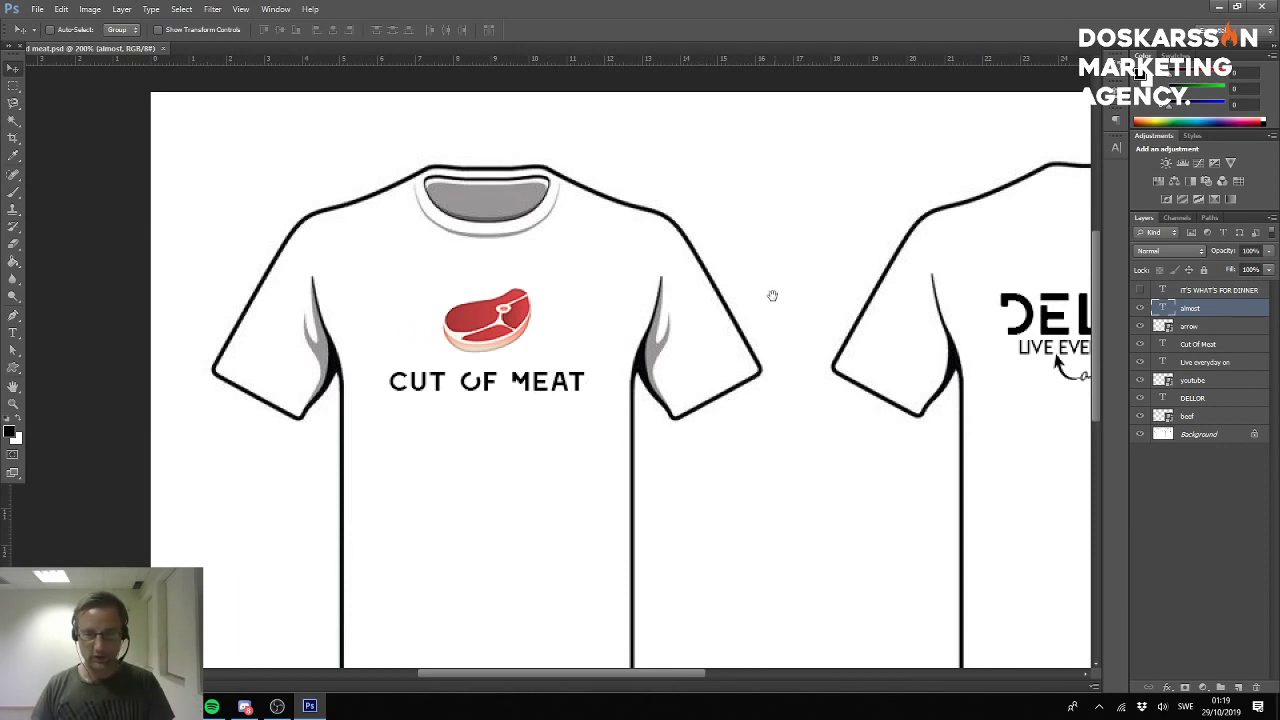
left_click_drag(802, 298, 229, 294)
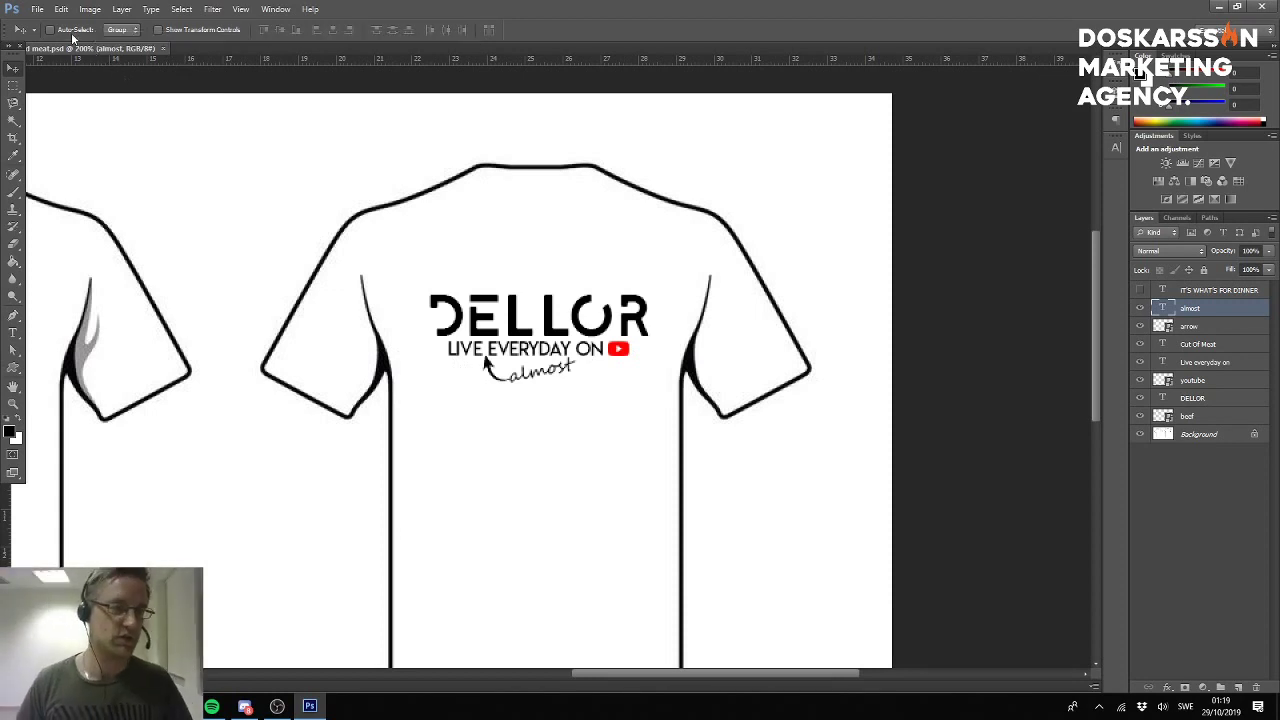
key("ctrl+minus")
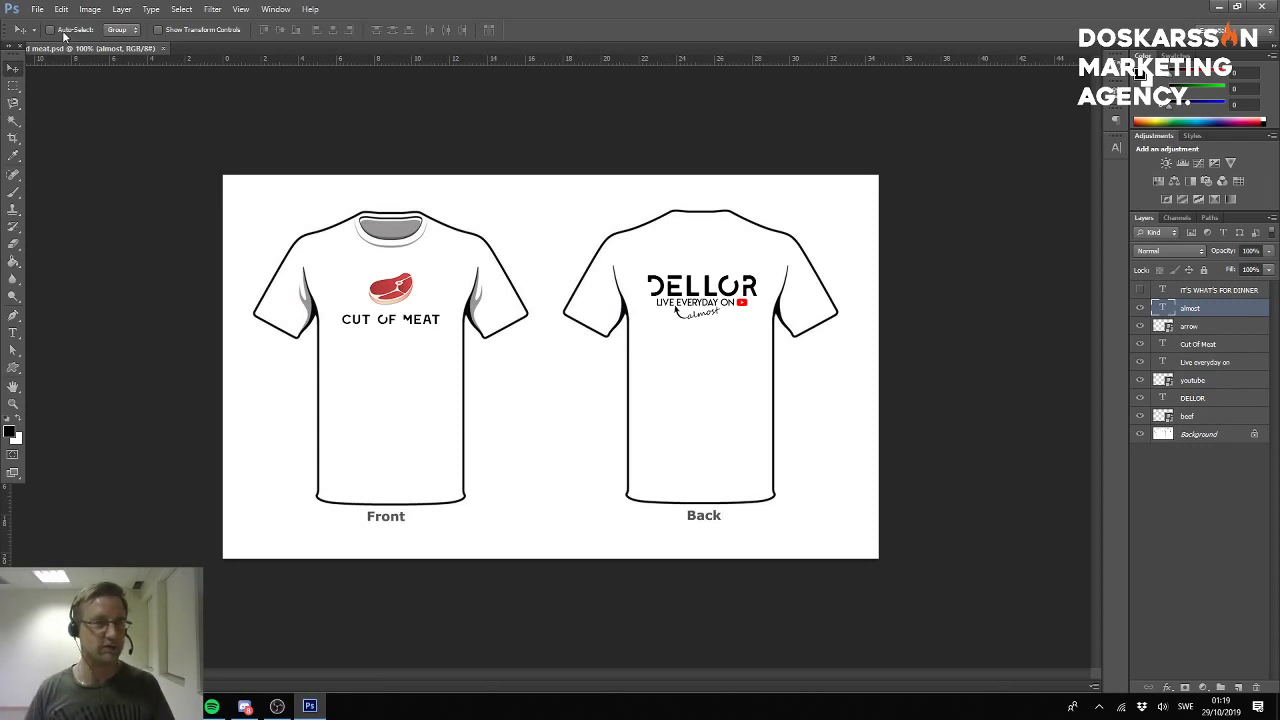
Open the blank T-shirt template from the Dellor folder and close the Cutted meat document.
left_click(37, 9)
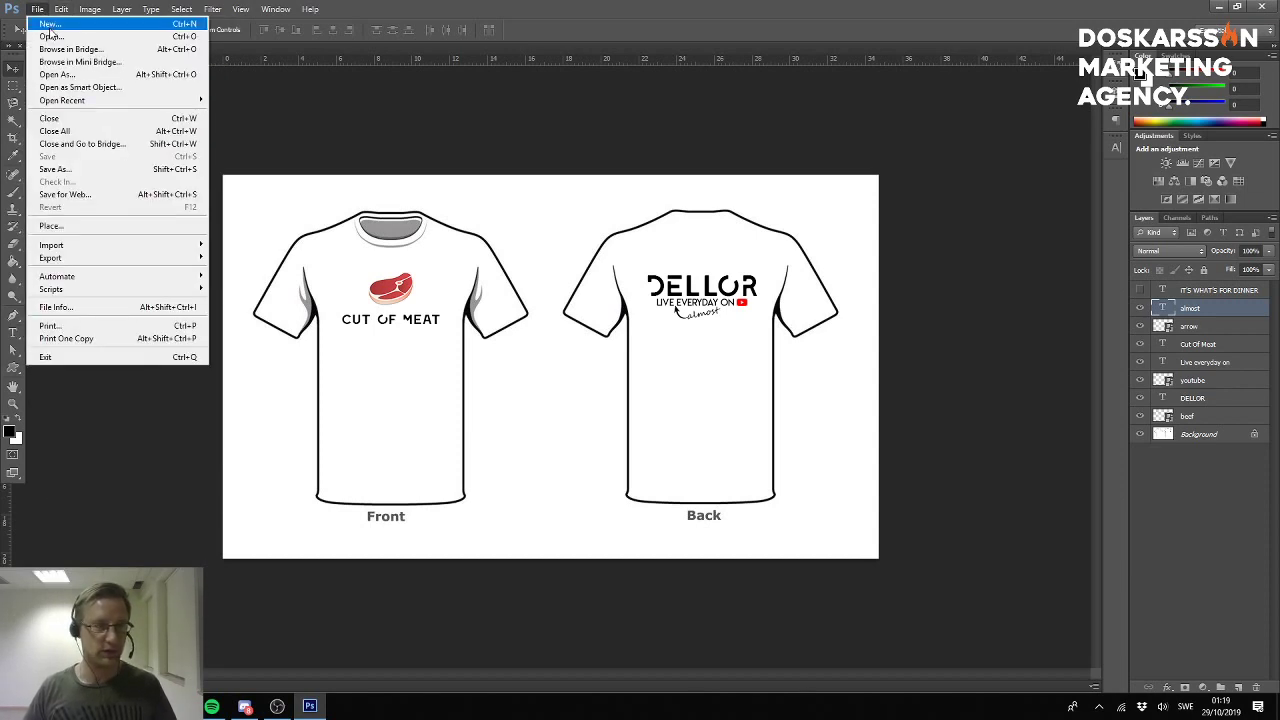
left_click(50, 36)
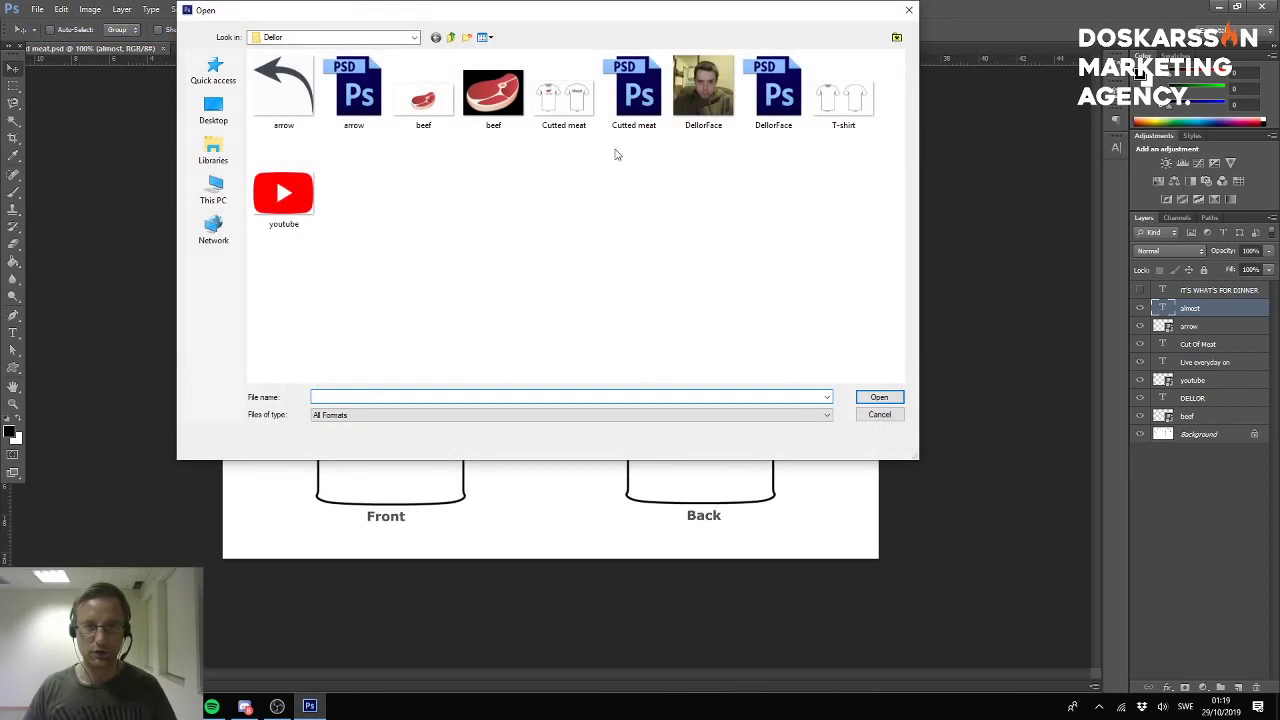
double_click(858, 98)
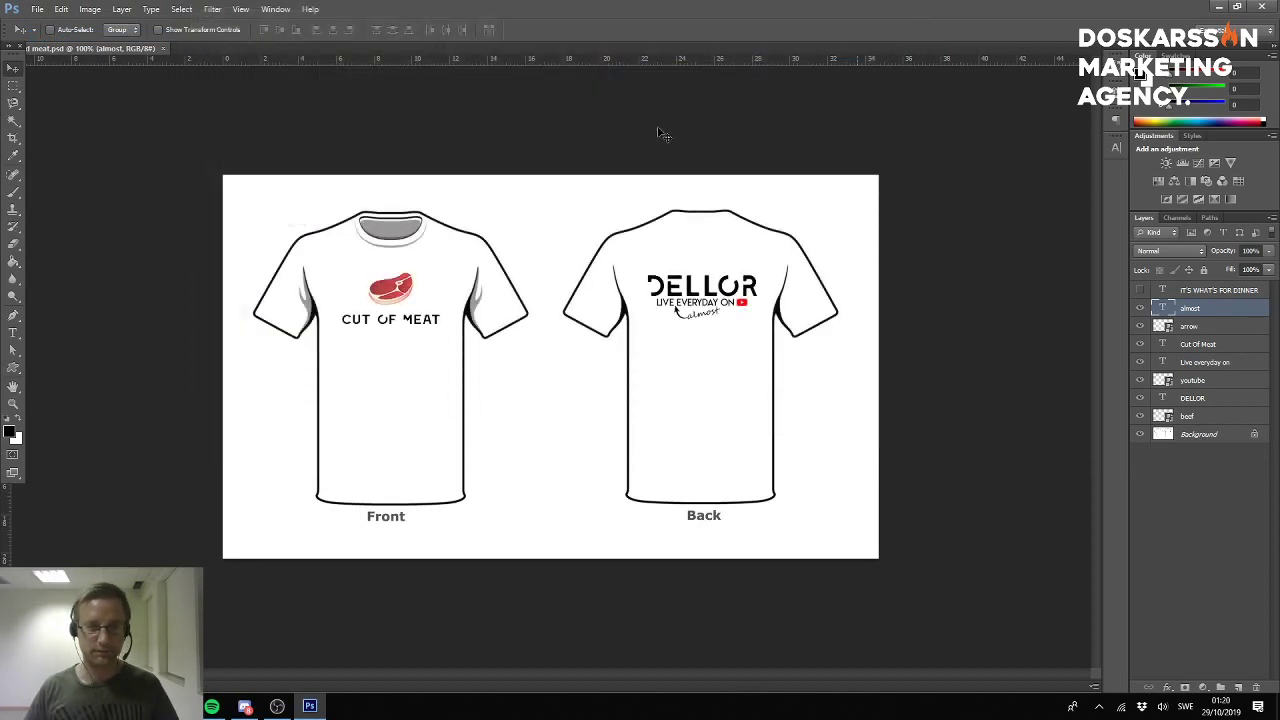
left_click(125, 49)
left_click(162, 48)
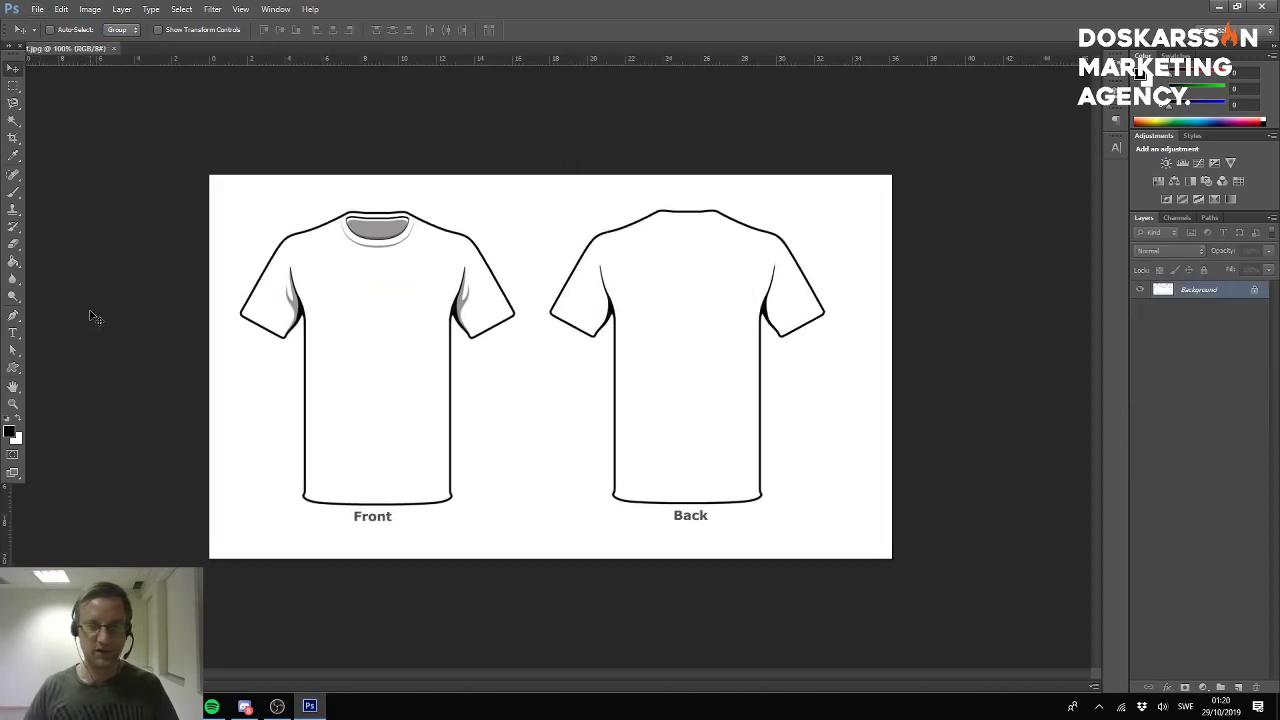
Add a text layer reading "HOWARD" in the blank area between the front and back shirts.
left_click(14, 333)
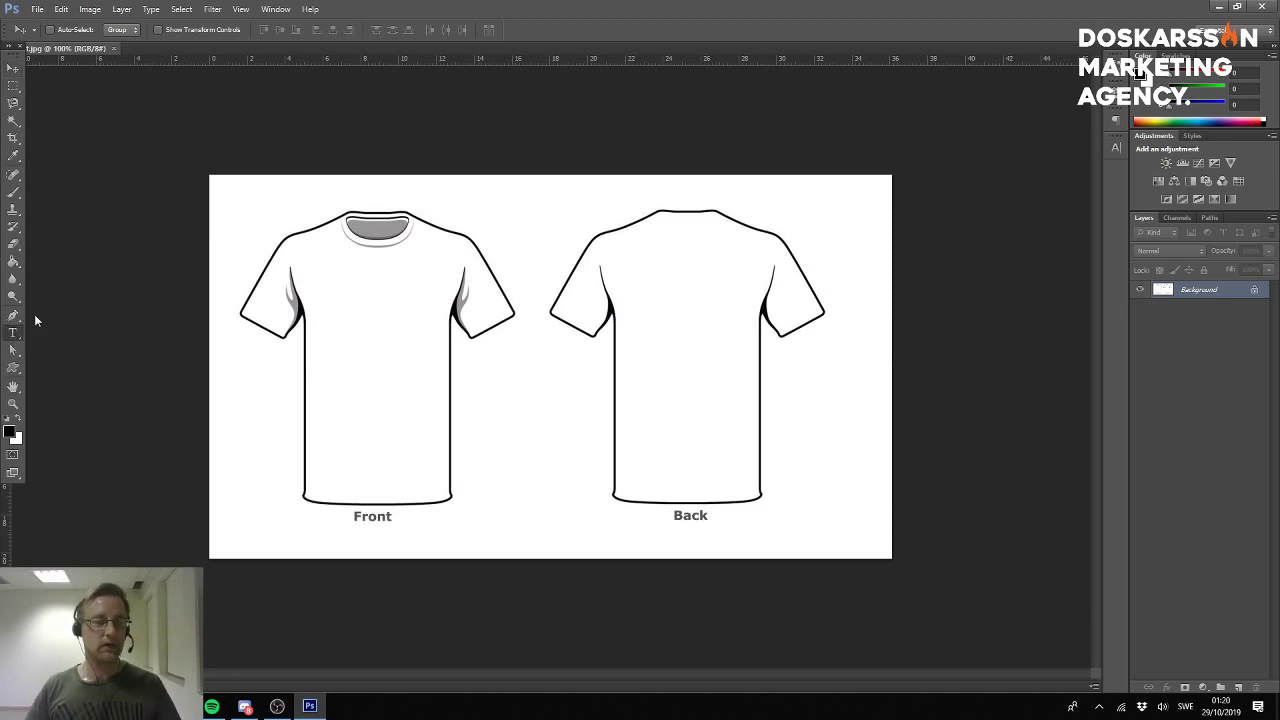
left_click(490, 221)
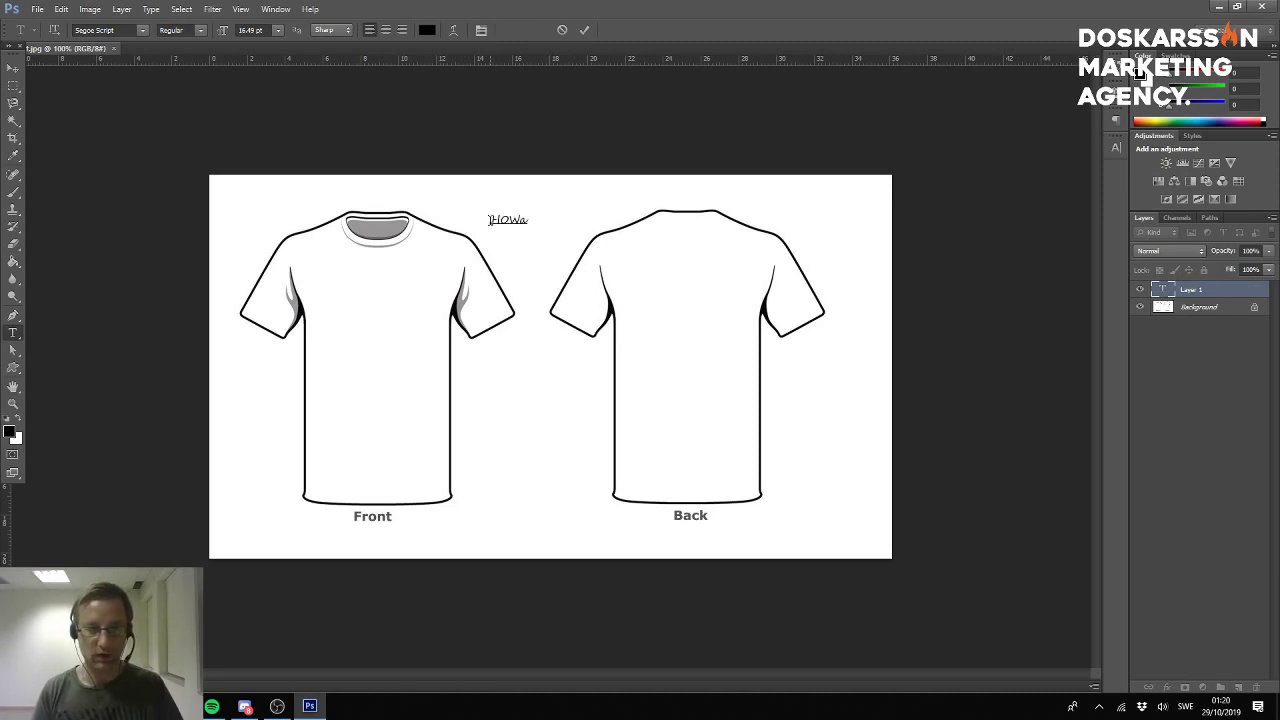
key("ctrl")
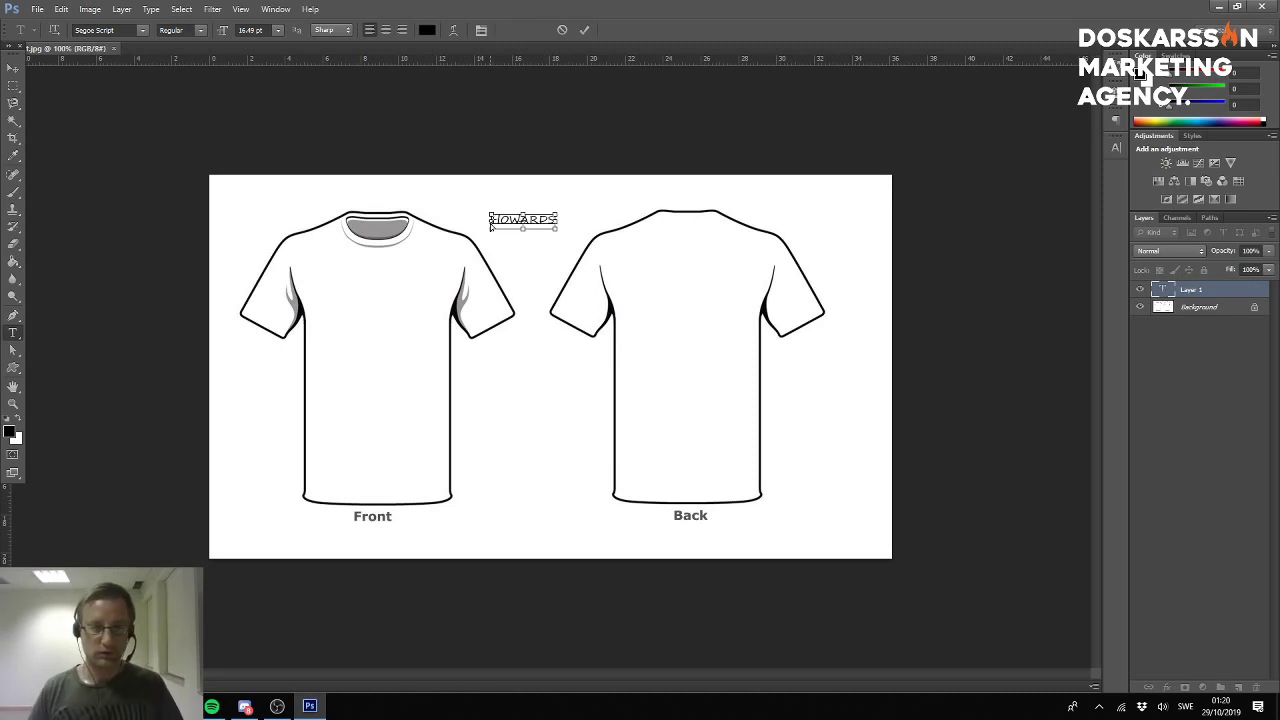
key("ctrl")
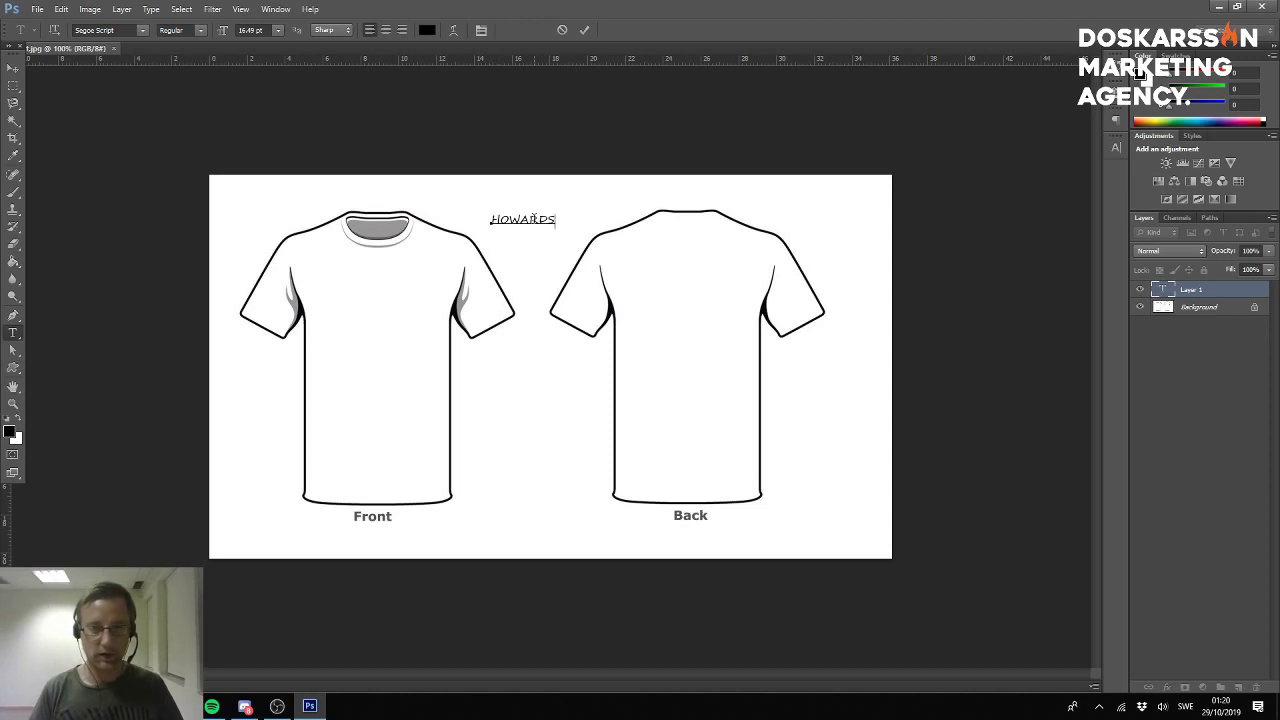
Move the "HOWARD" text onto the chest of the front shirt and set its font to Sigmar One.
key("ctrl+a")
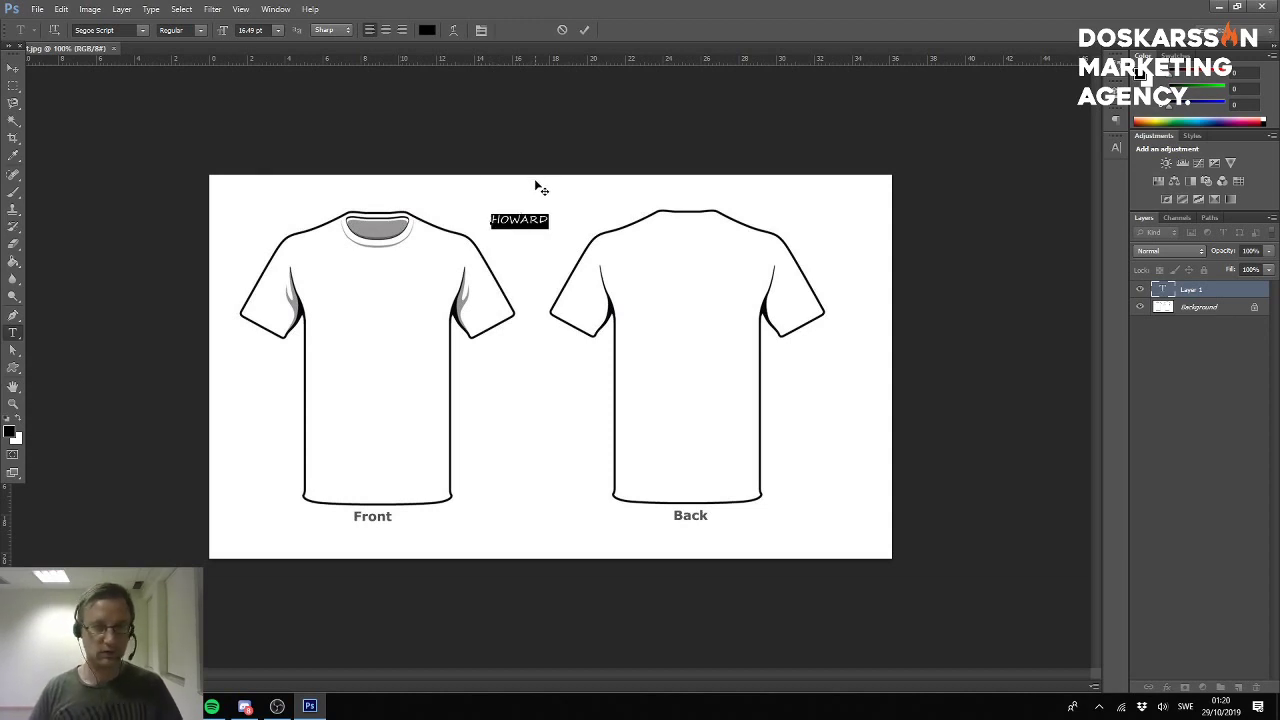
left_click_drag(538, 185, 410, 266)
left_click(142, 30)
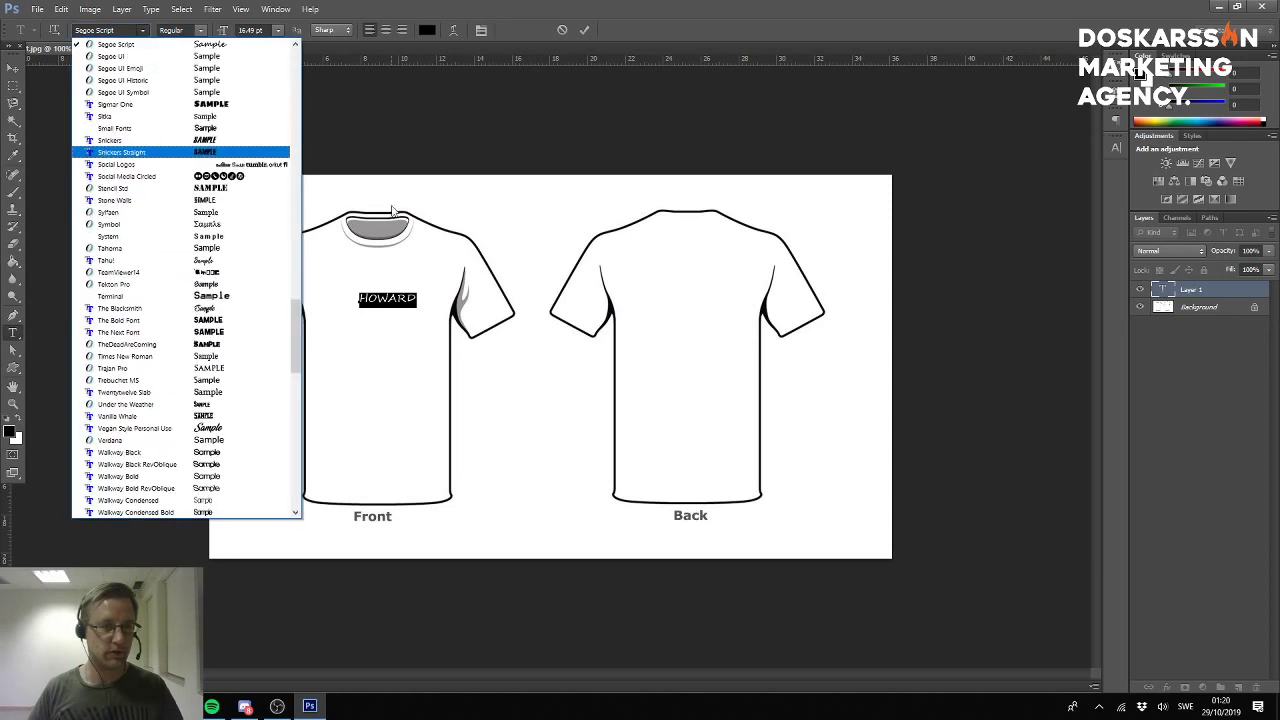
left_click(236, 104)
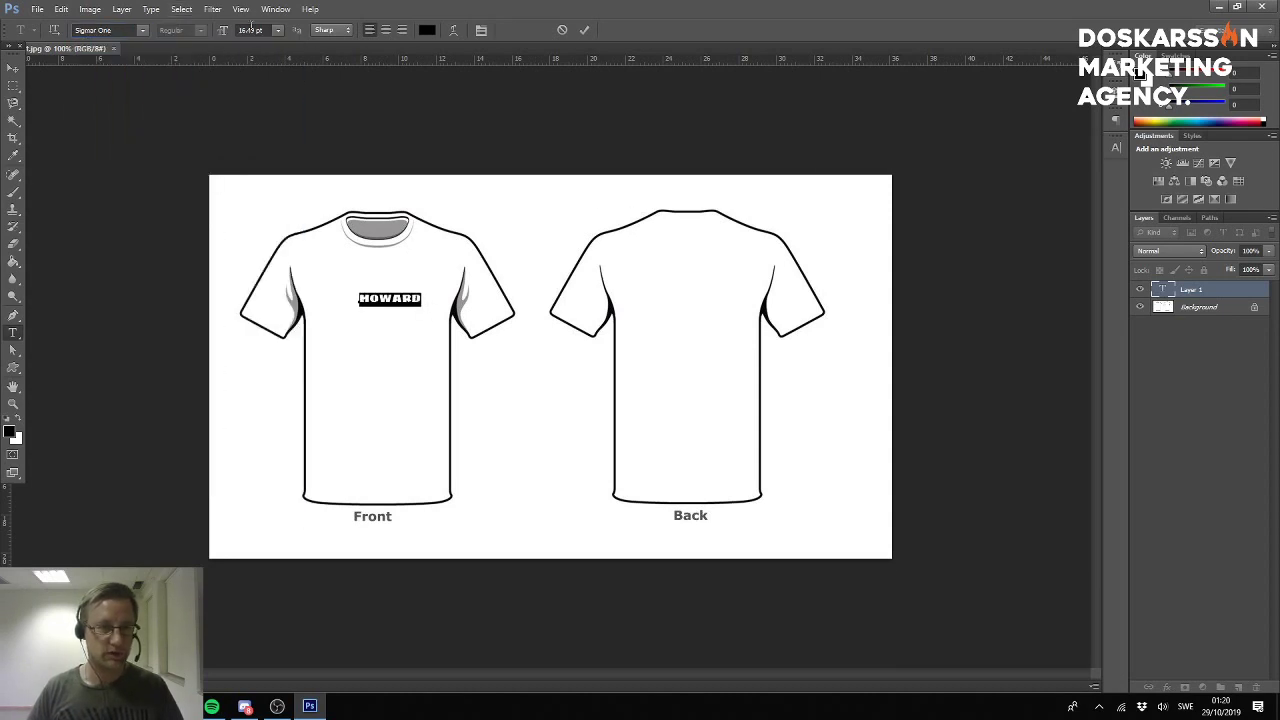
Enlarge the "HOWARD" text to 28.85 pt, centred on the chest of the front shirt.
left_click(13, 67)
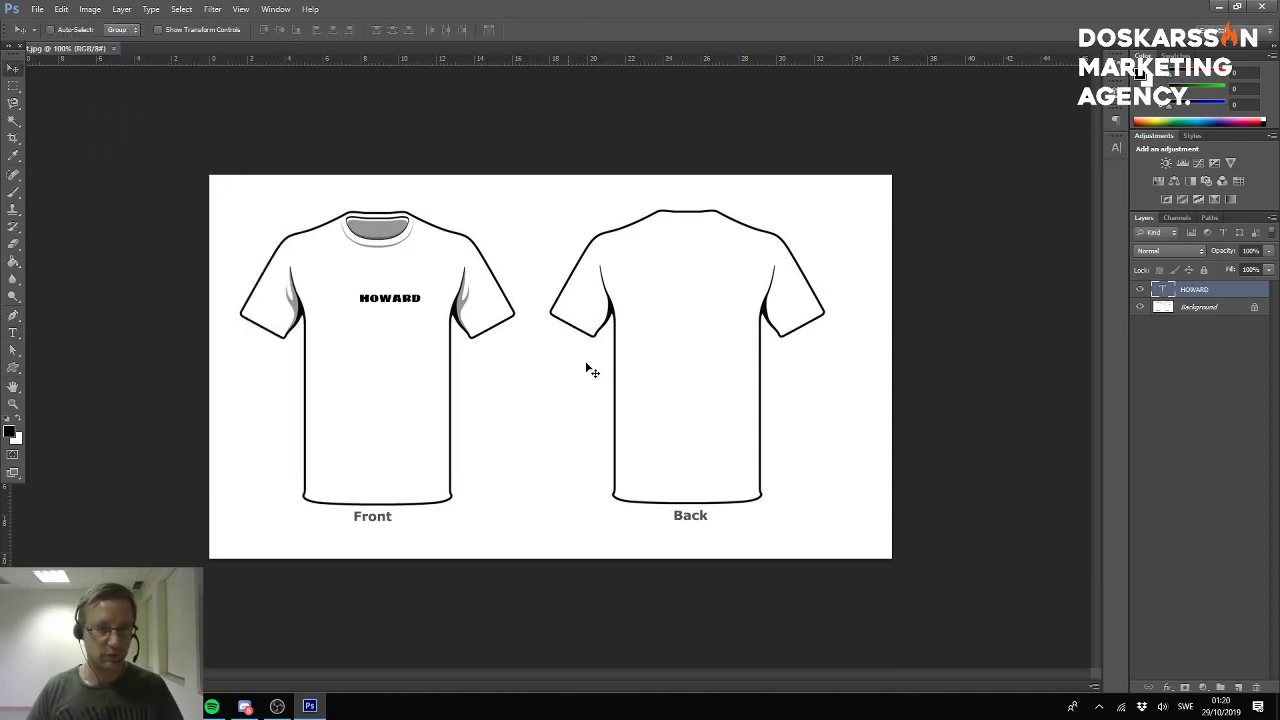
key("ctrl+t")
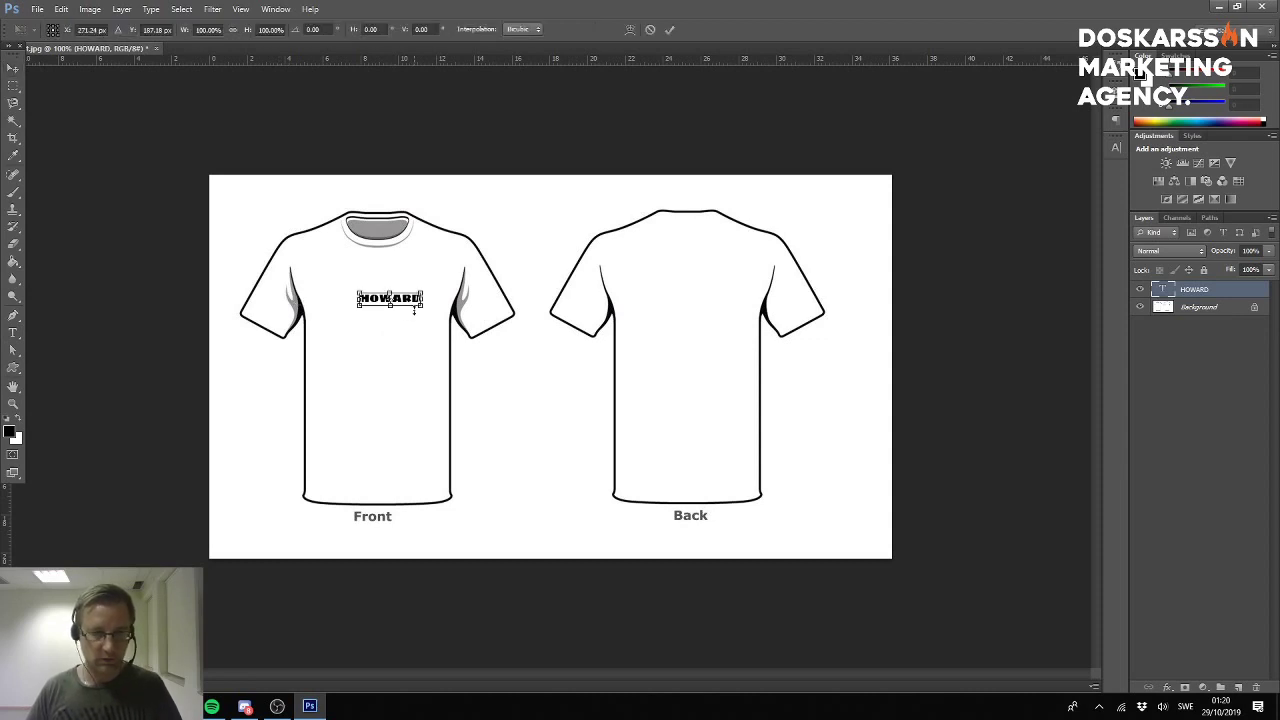
left_click_drag(414, 310, 385, 306)
key("Return")
Change the font of the "HOWARD" text to The Bold Font.
left_click(13, 332)
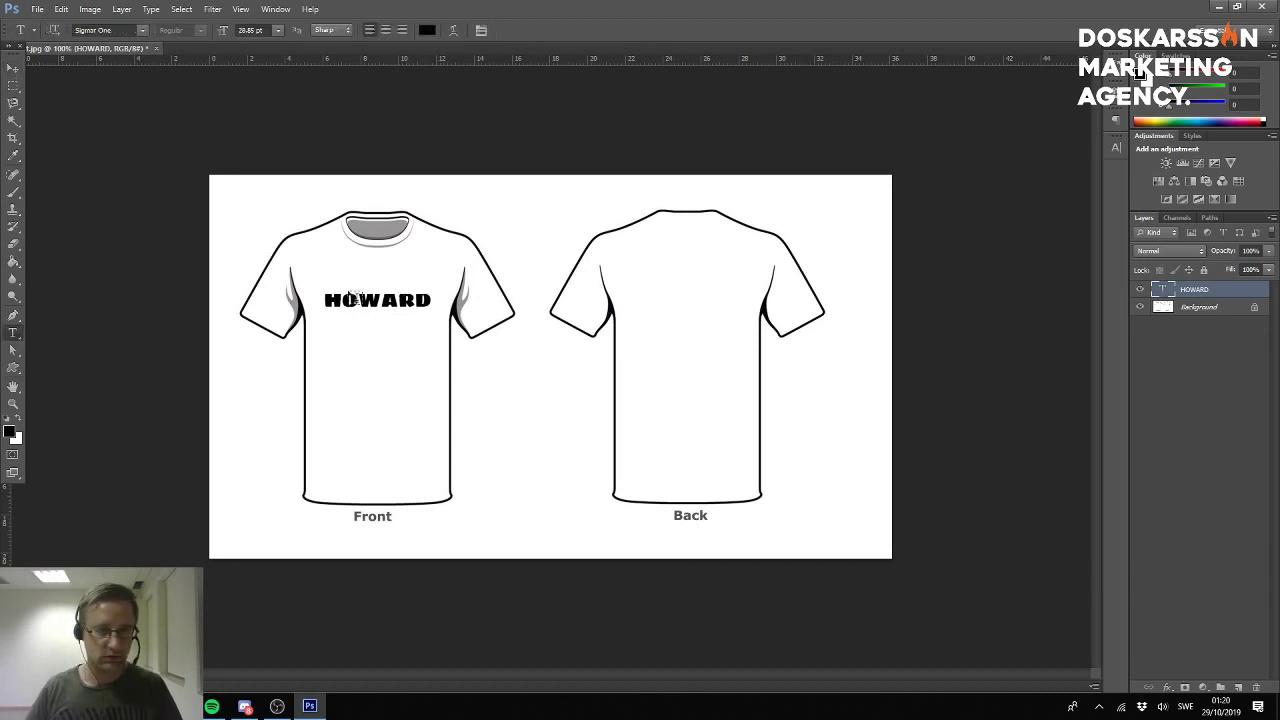
double_click(354, 298)
left_click(142, 30)
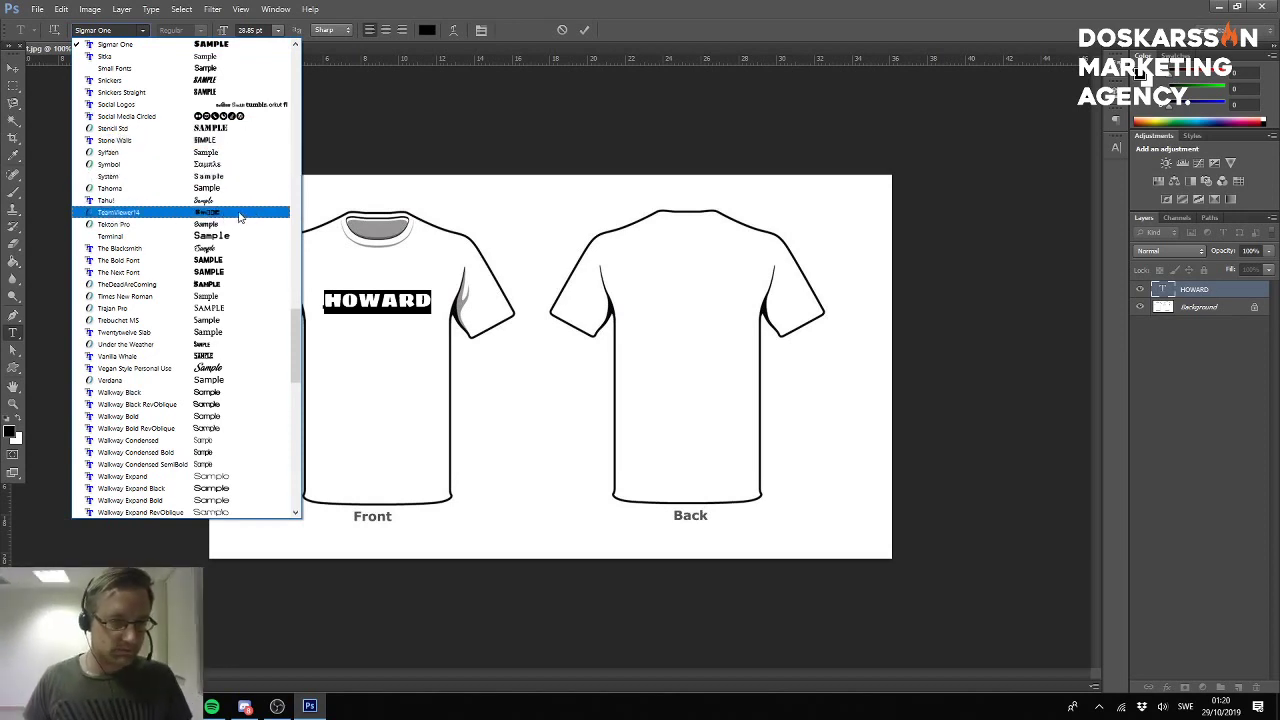
left_click(141, 262)
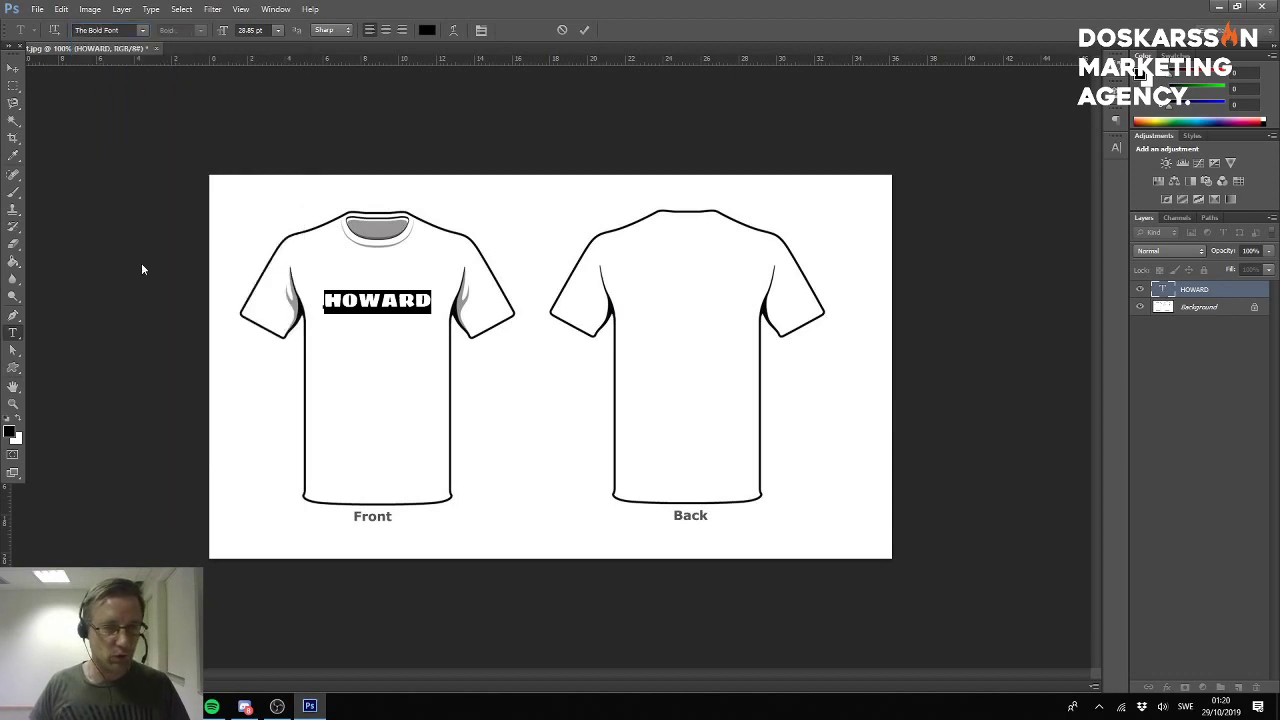
key("ctrl+h")
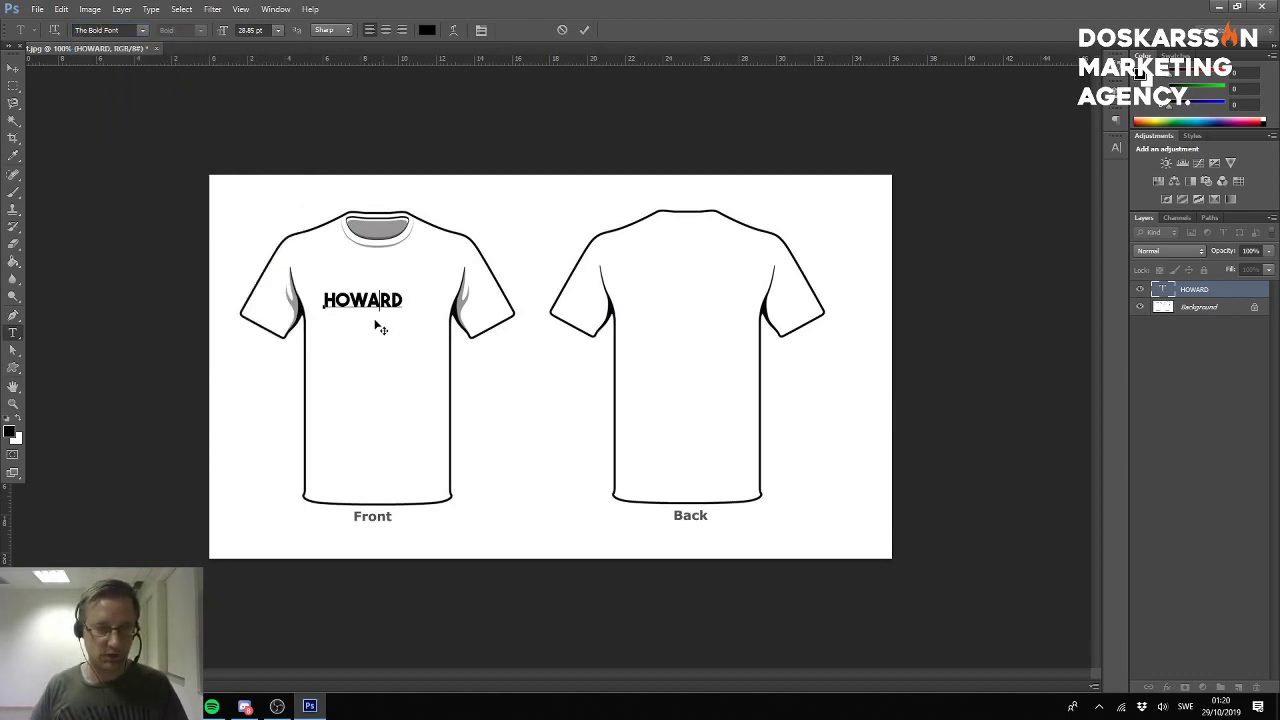
Recentre the "HOWARD" text slightly lower on the front shirt's chest and enlarge it to span most of the chest.
left_click(13, 68)
left_click_drag(398, 354, 408, 372)
key("ctrl+t")
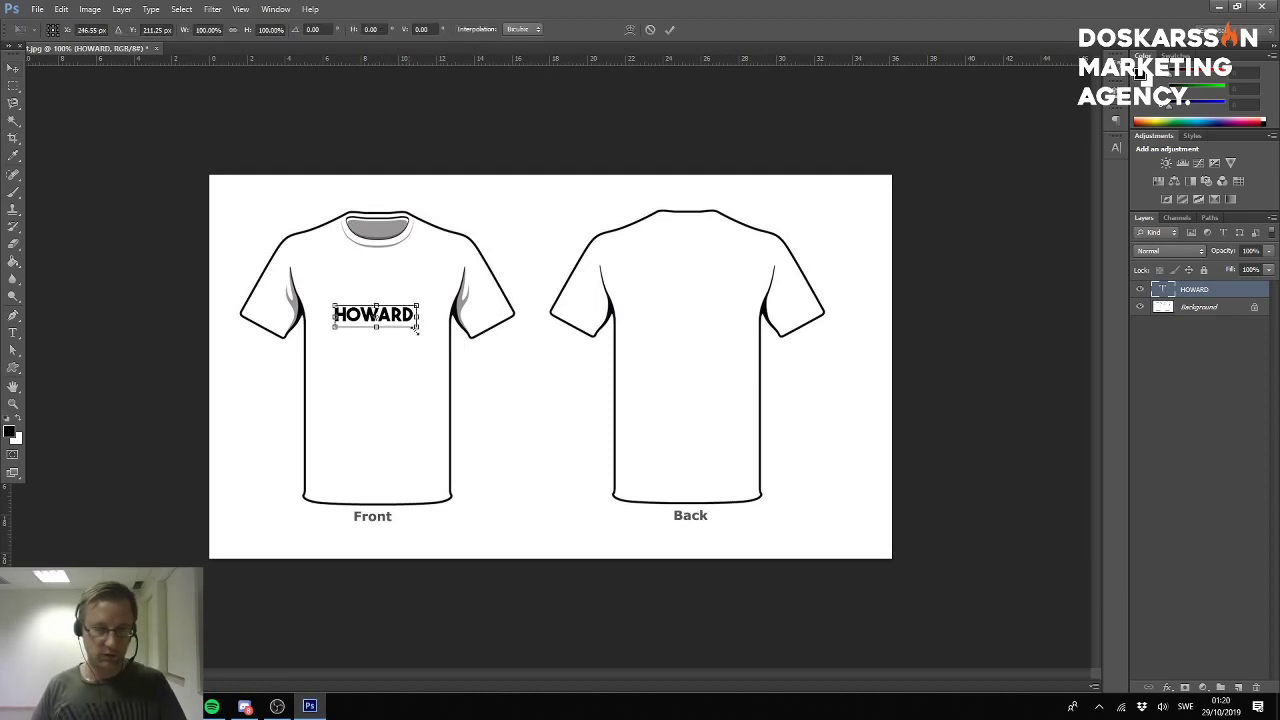
mouse_move(414, 327)
left_mouse_down()
mouse_move(433, 343)
mouse_move(393, 330)
left_mouse_up()
key("Return")
Add a separate text layer reading "I AM A" and place it centred just above "HOWARD" on the front shirt.
left_click(13, 332)
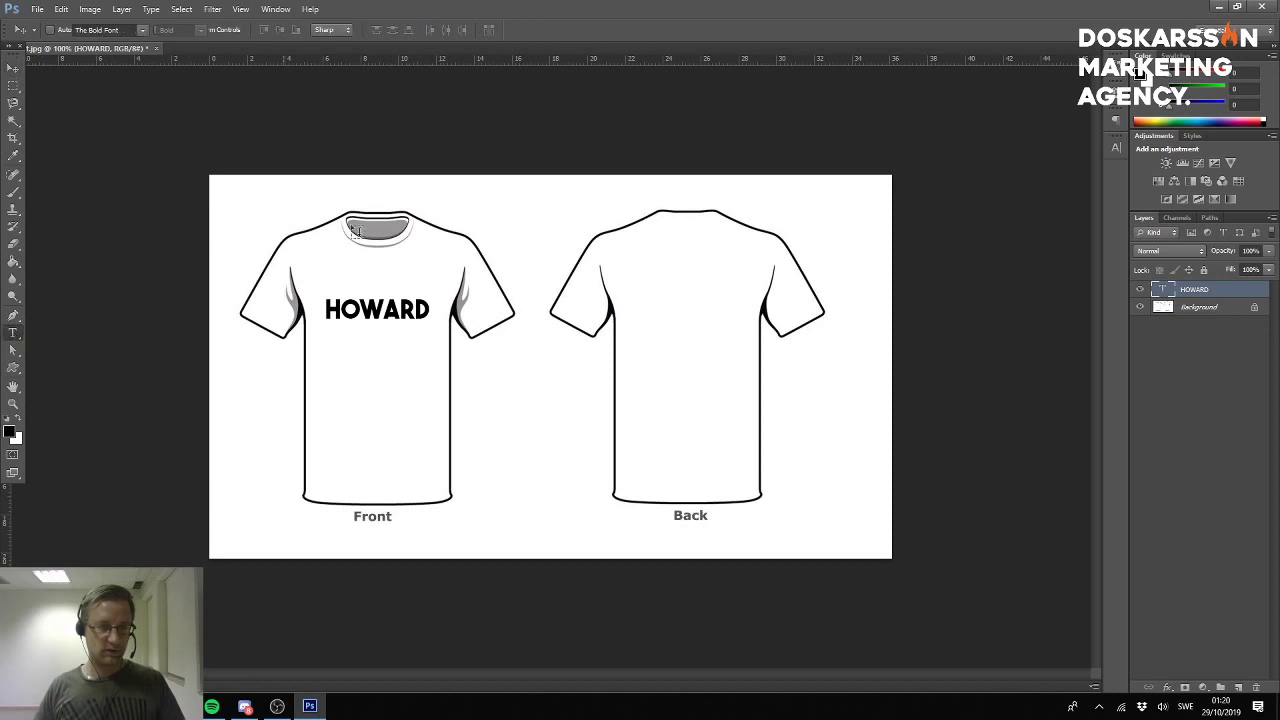
left_click(520, 228)
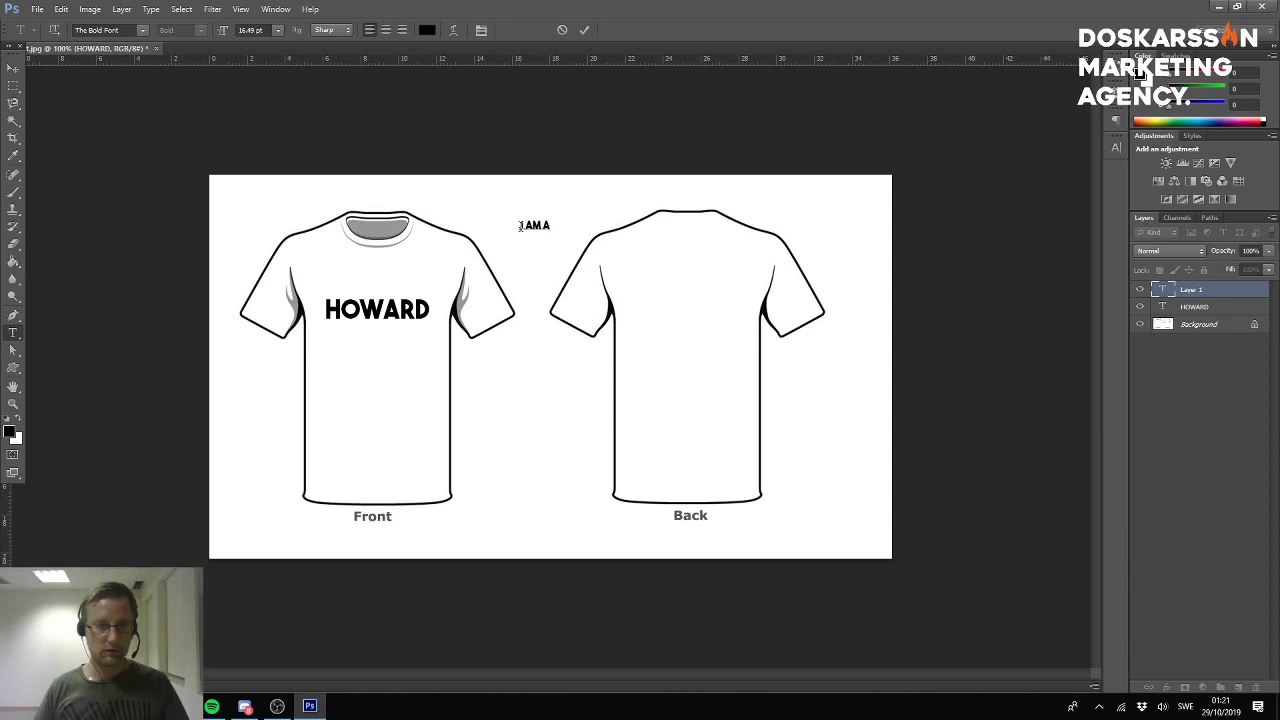
left_click(13, 67)
left_click_drag(543, 262, 393, 288)
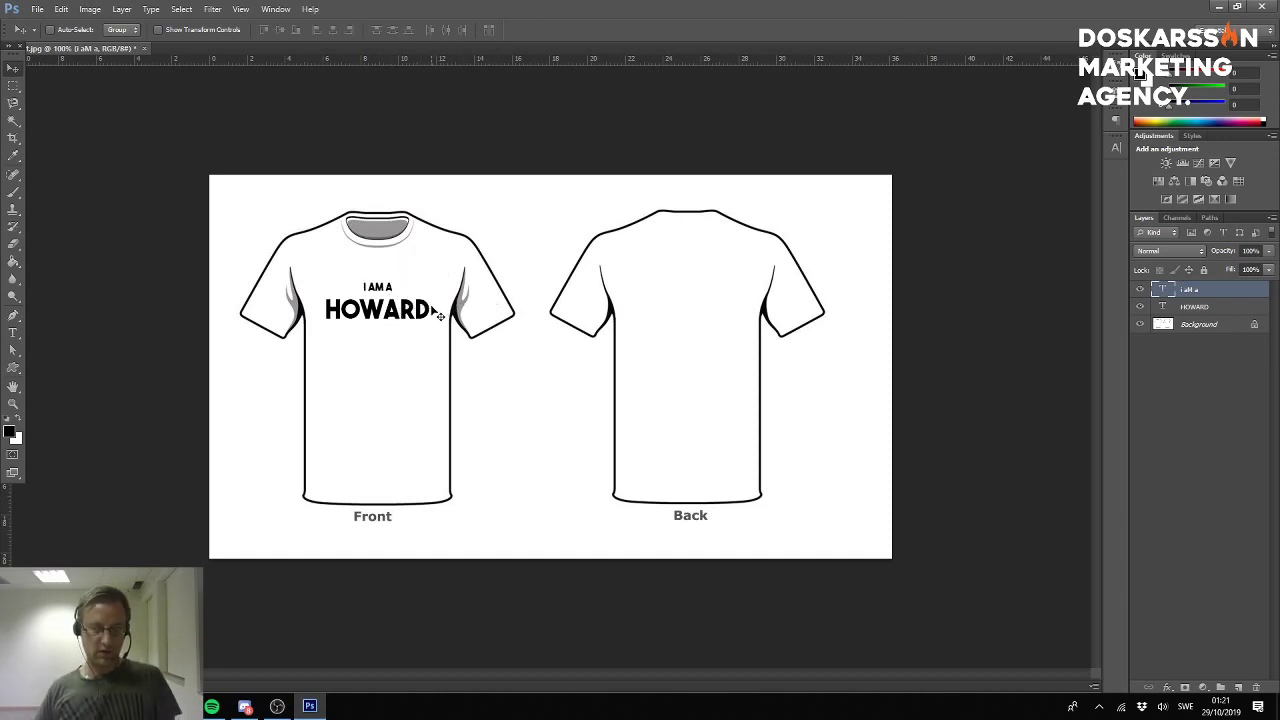
Enlarge the "I AM A" text and line up its left edge with "HOWARD" below it.
key("ctrl+t")
mouse_move(395, 280)
left_mouse_down()
mouse_move(418, 268)
mouse_move(381, 289)
left_mouse_up()
key("Return")
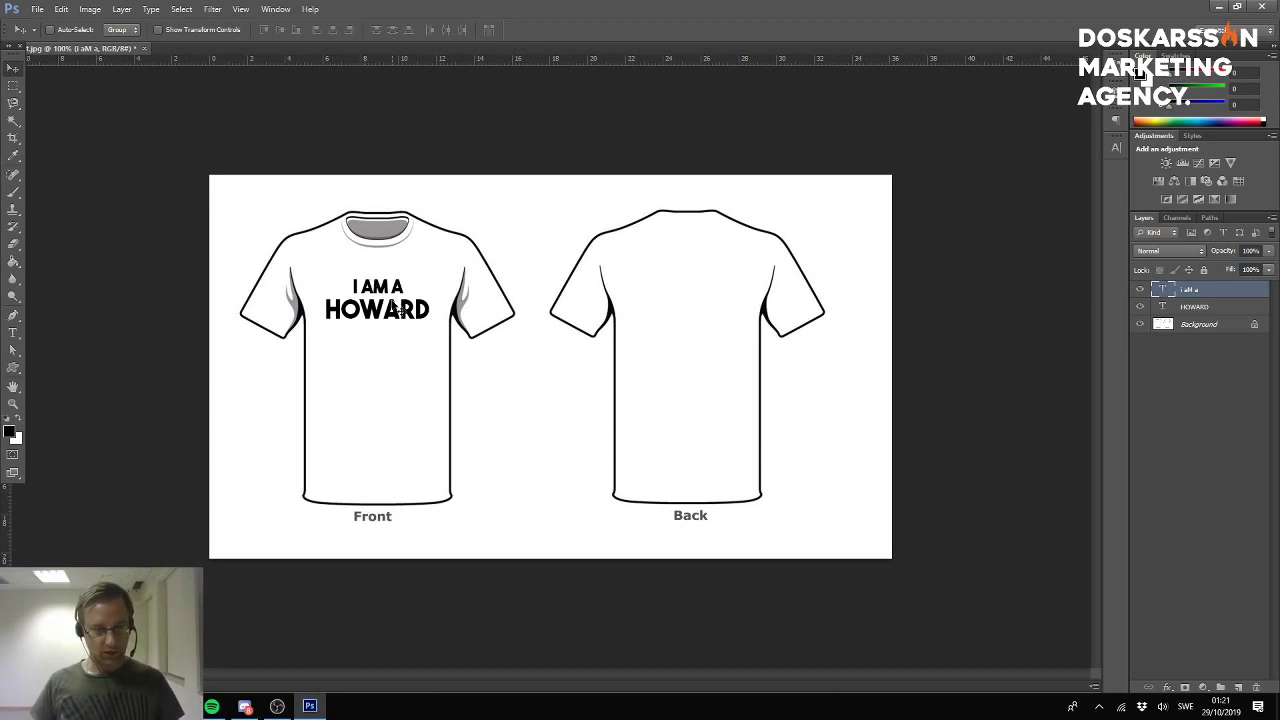
key("ctrl+t")
left_click_drag(406, 278, 836, 480)
key("Return")
Scale "I AM A" by about 117% to nearly match the width of "HOWARD" and place a vertical guide at their left edge.
key("ctrl+plus")
key("ctrl+plus")
key("ctrl+plus")
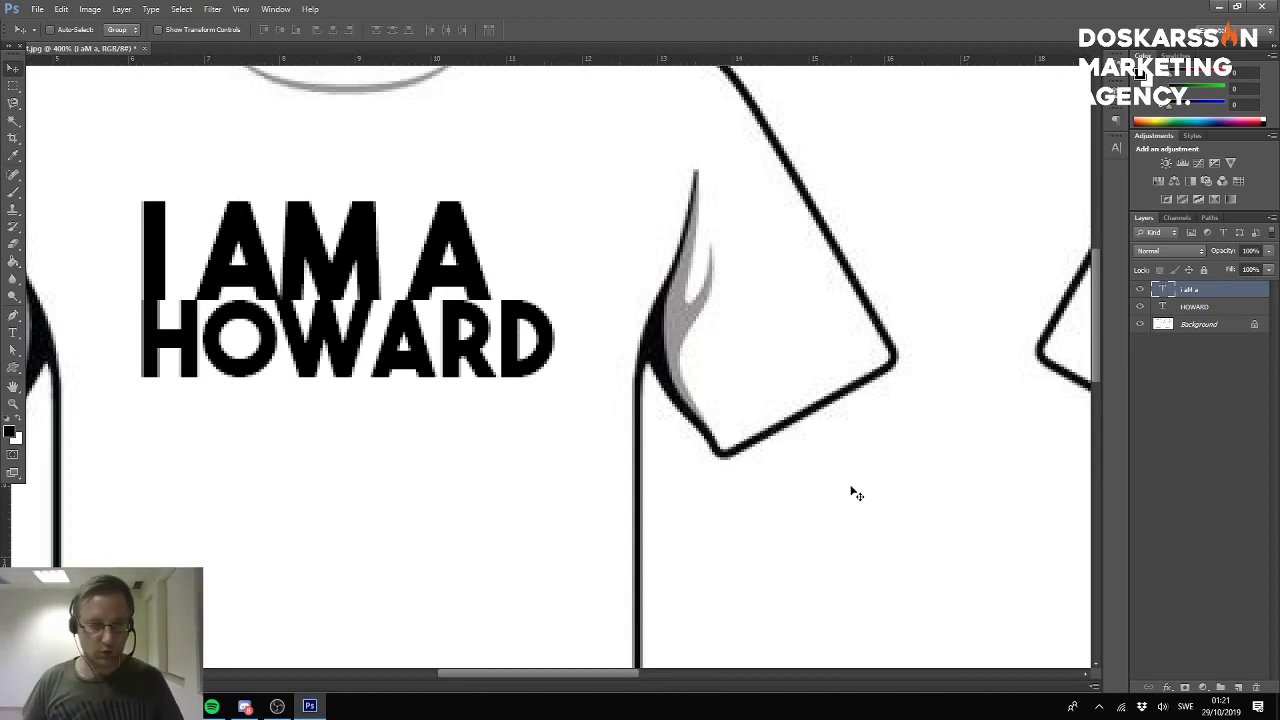
left_click_drag(316, 250, 309, 246)
key("ctrl+t")
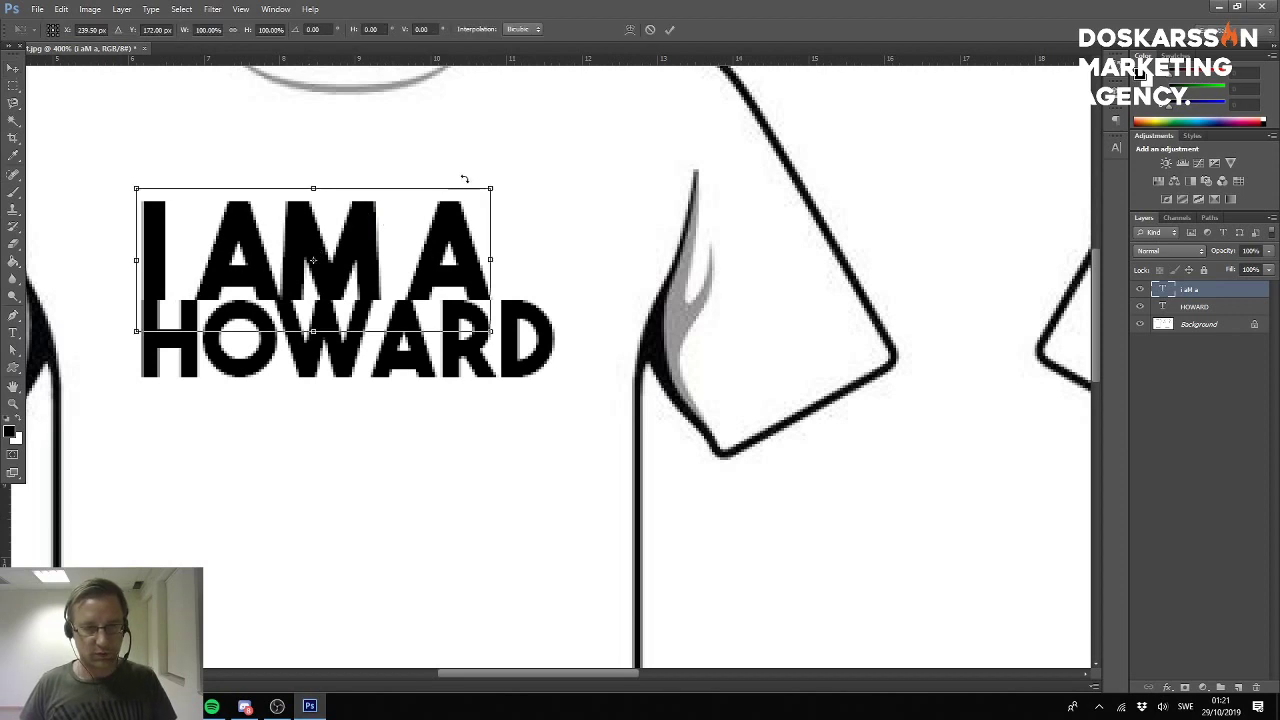
left_click_drag(490, 188, 556, 181)
key("Return")
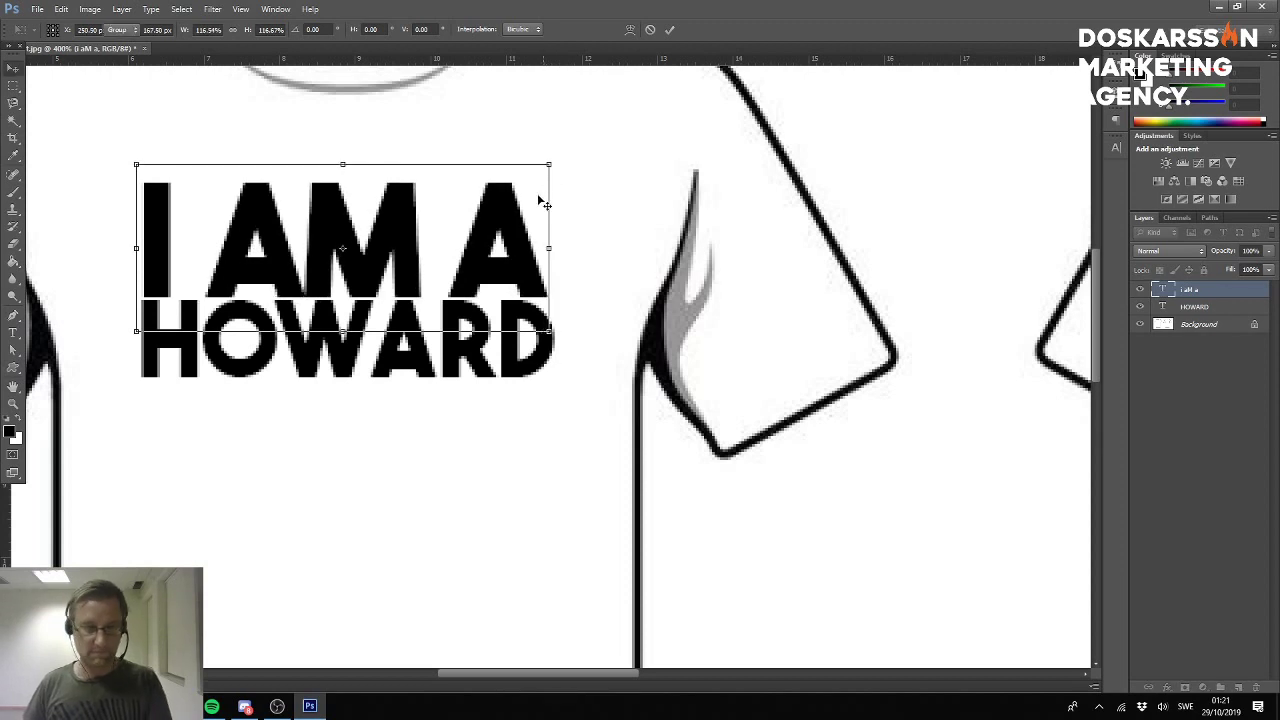
left_click_drag(5, 508, 145, 391)
left_click(1190, 306)
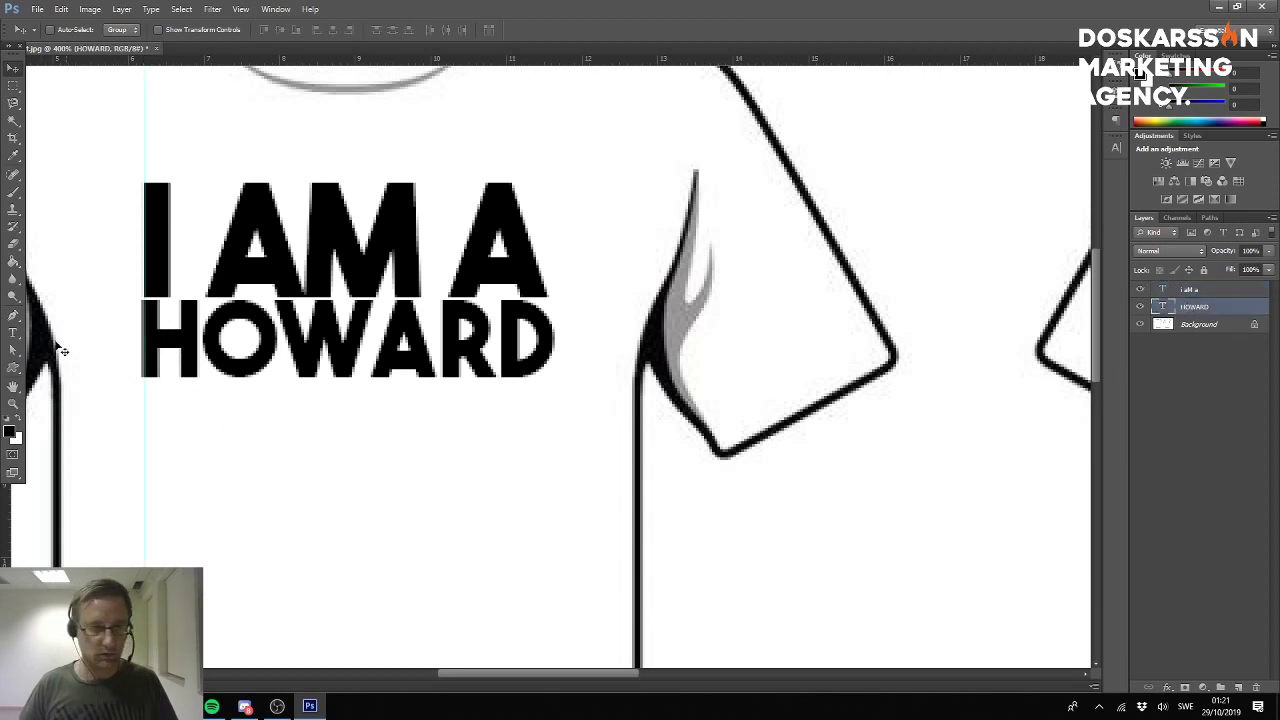
Shorten the upper line of chest lettering to "I AM".
left_click(13, 332)
left_click(386, 240)
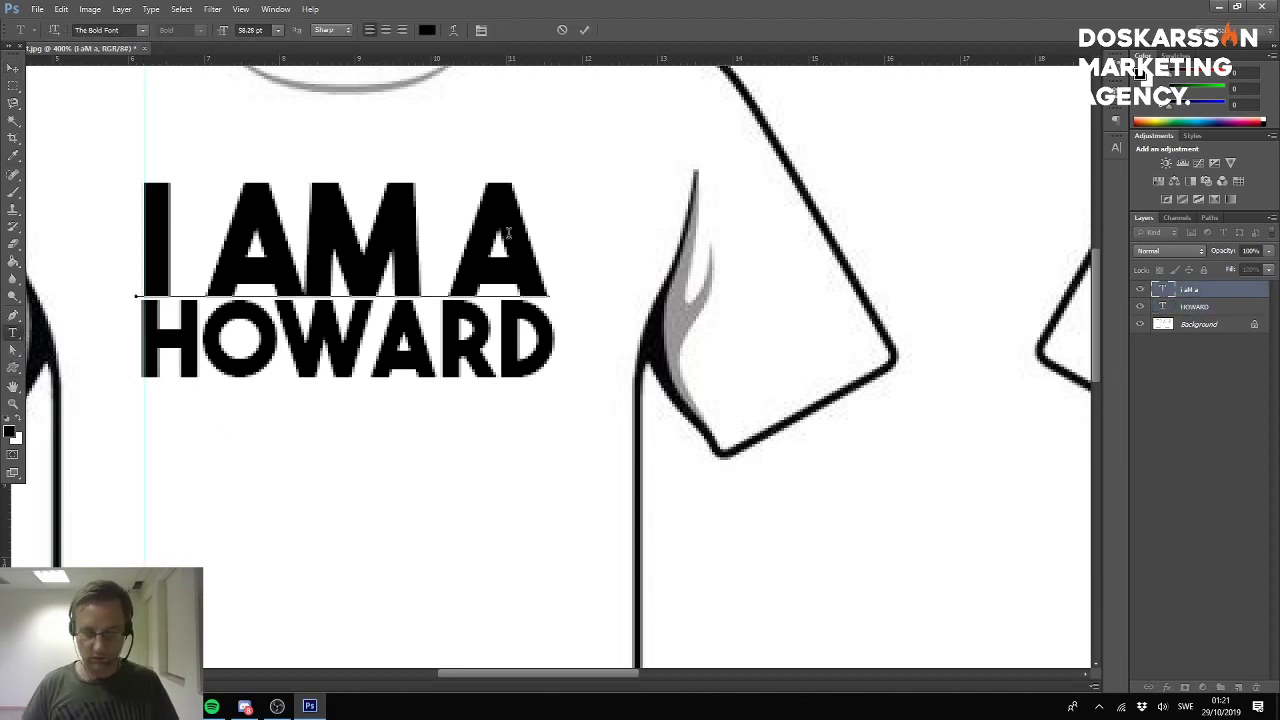
key("End")
key("Left")
key("Left")
key("Left")
key("Left")
key("Left")
key("Delete")
key("Delete")
key("Delete")
key("Delete")
key("Delete")
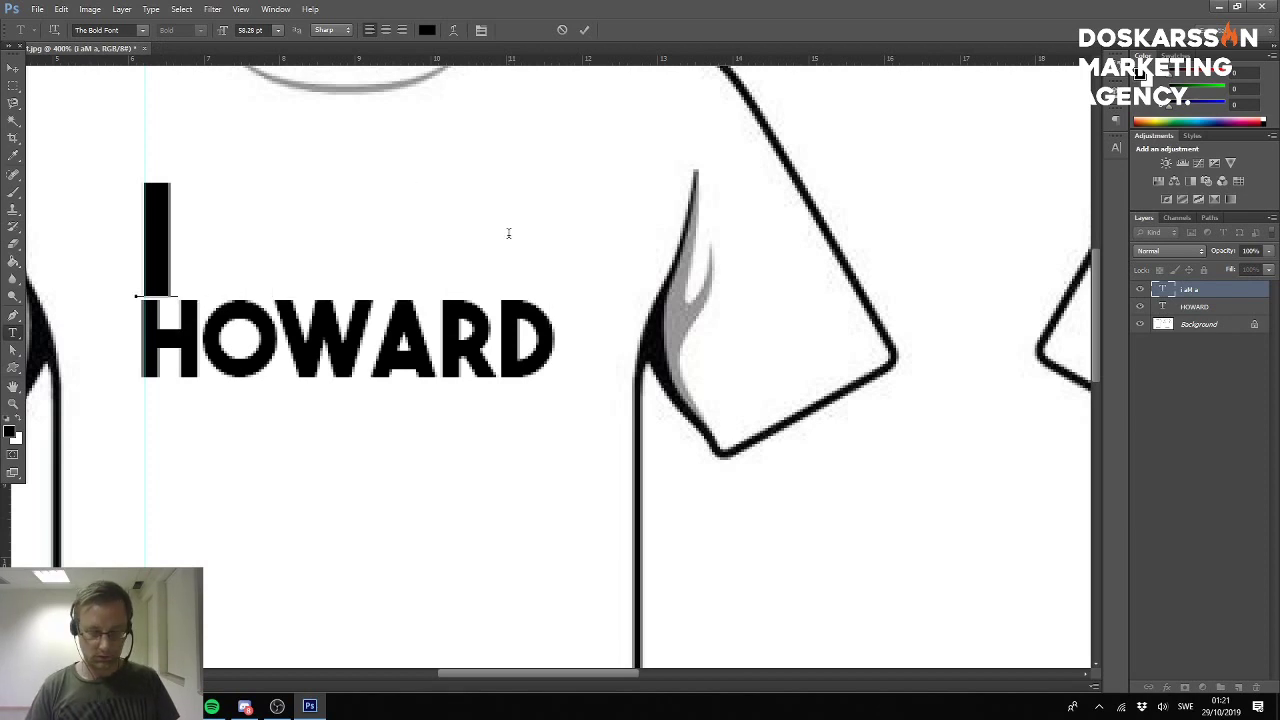
type("AM")
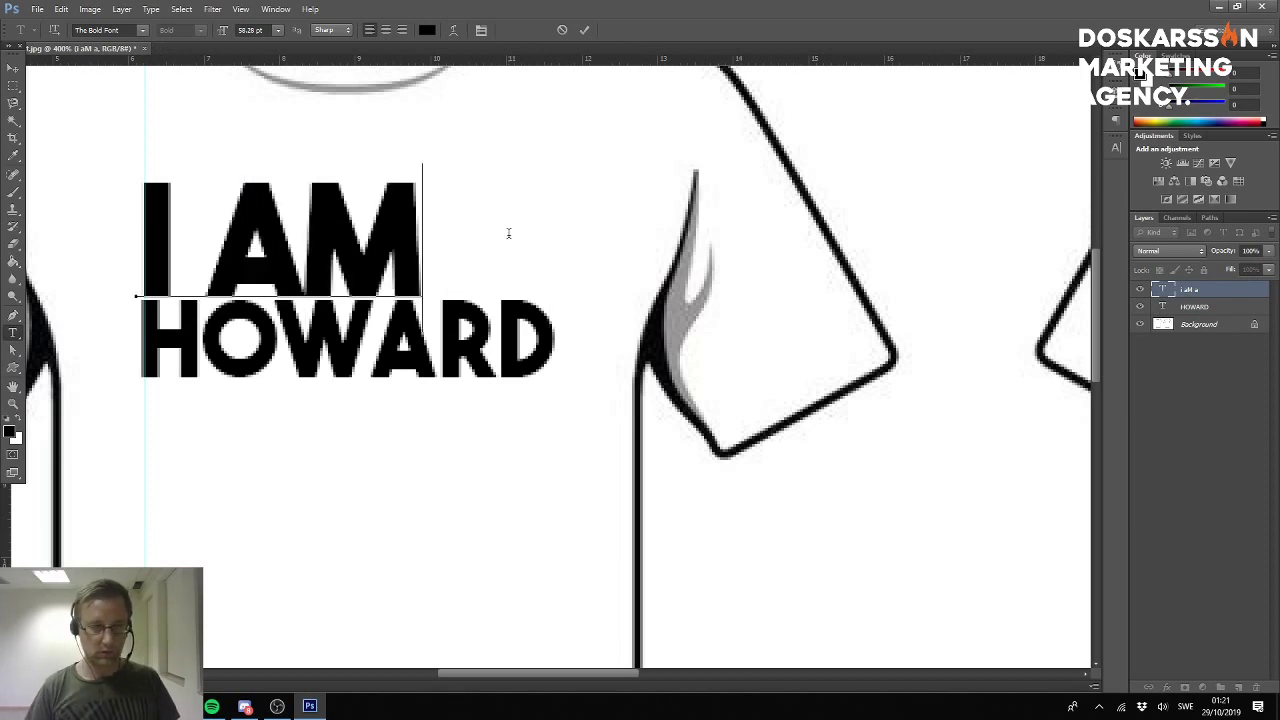
left_click(12, 70)
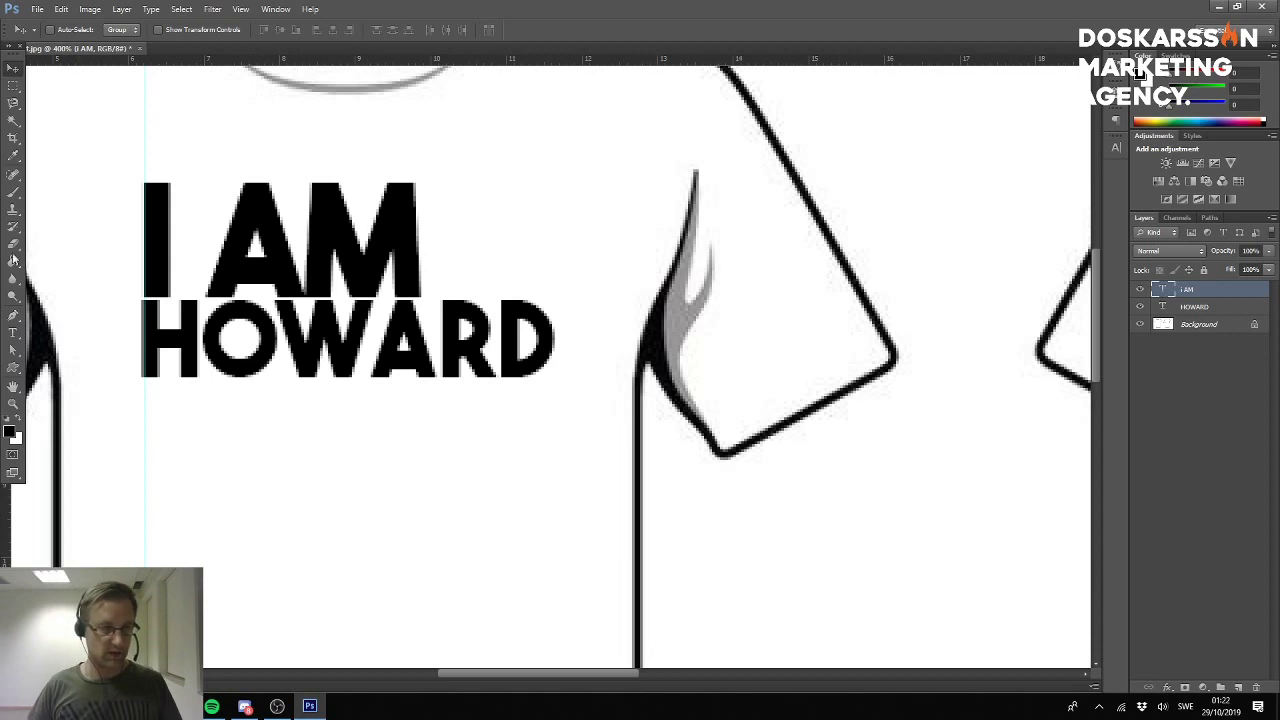
Replace the upper line of chest lettering with "I AM A".
left_click(13, 332)
left_click_drag(410, 222, 35, 241)
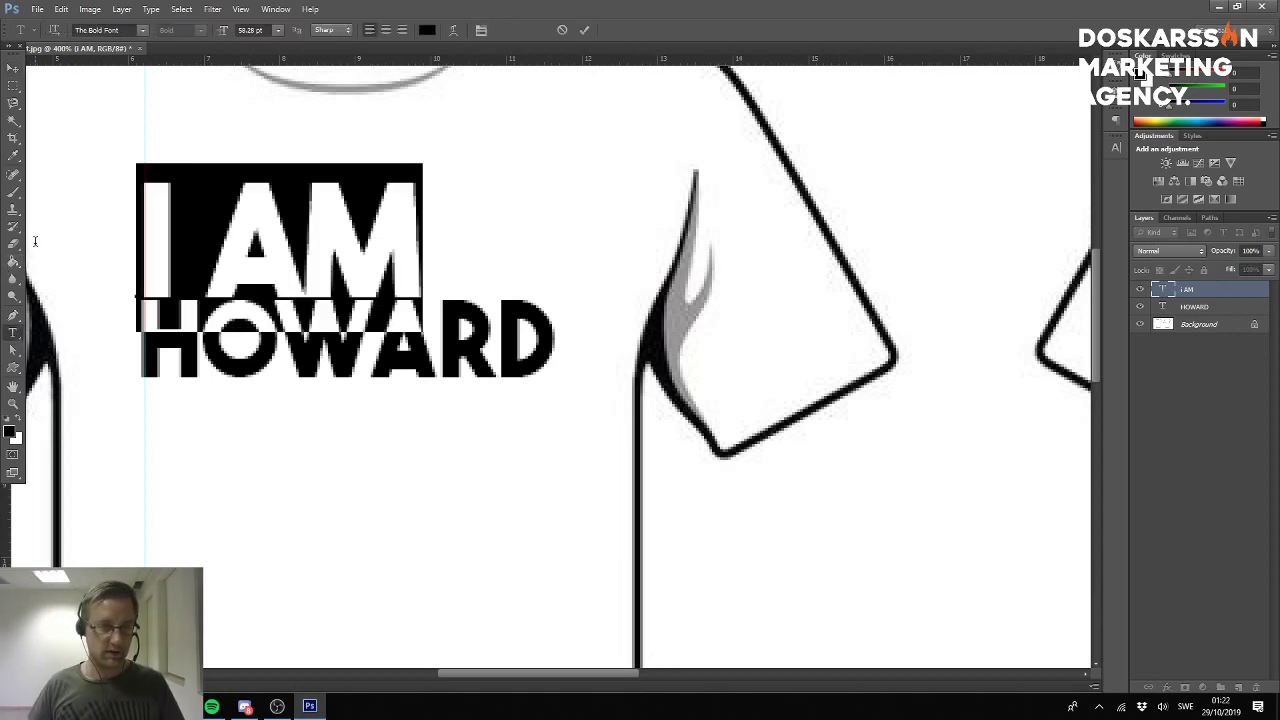
type("I AM A")
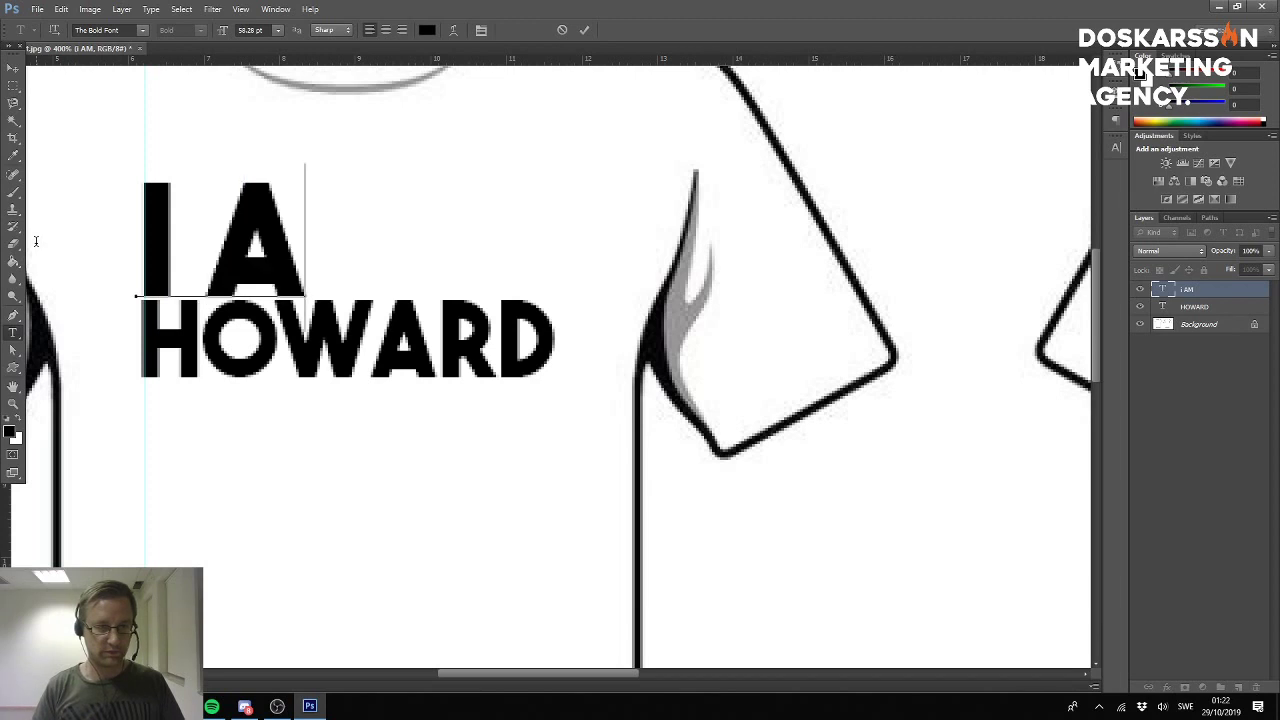
left_click(11, 74)
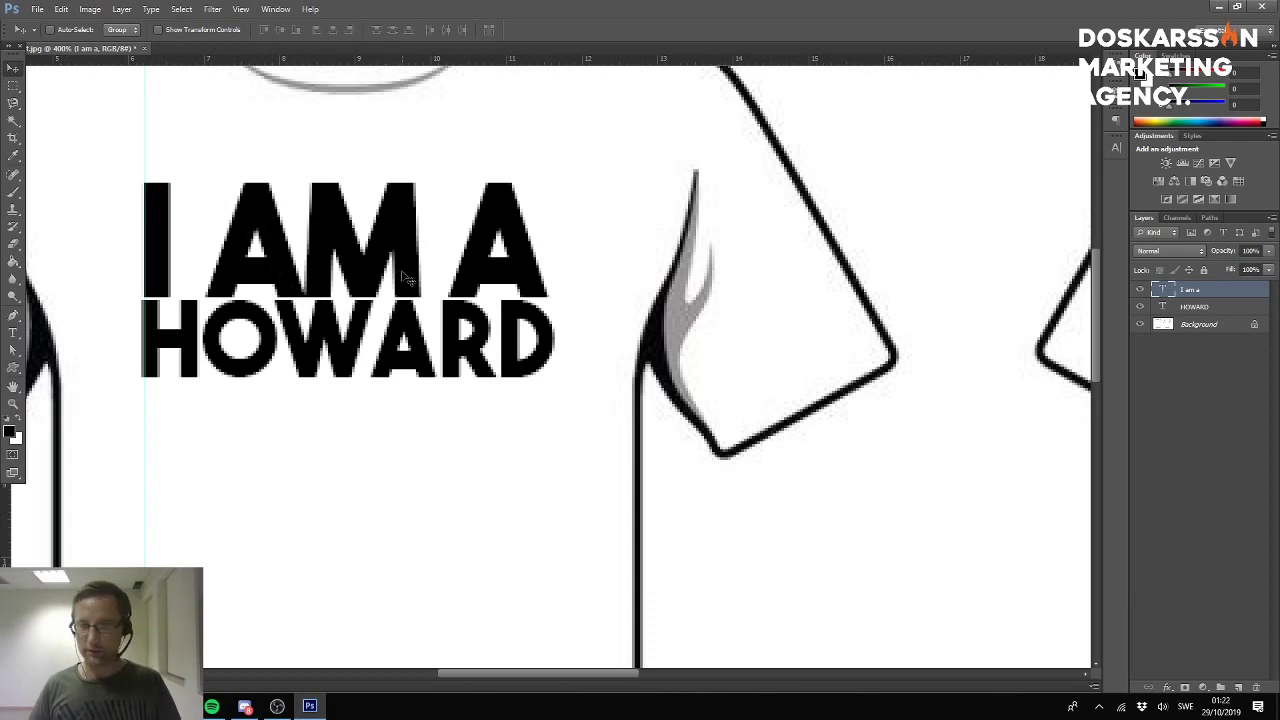
Try a larger "I AM A" line and scale it back to about the width of "HOWARD".
key("ctrl+shift+period")
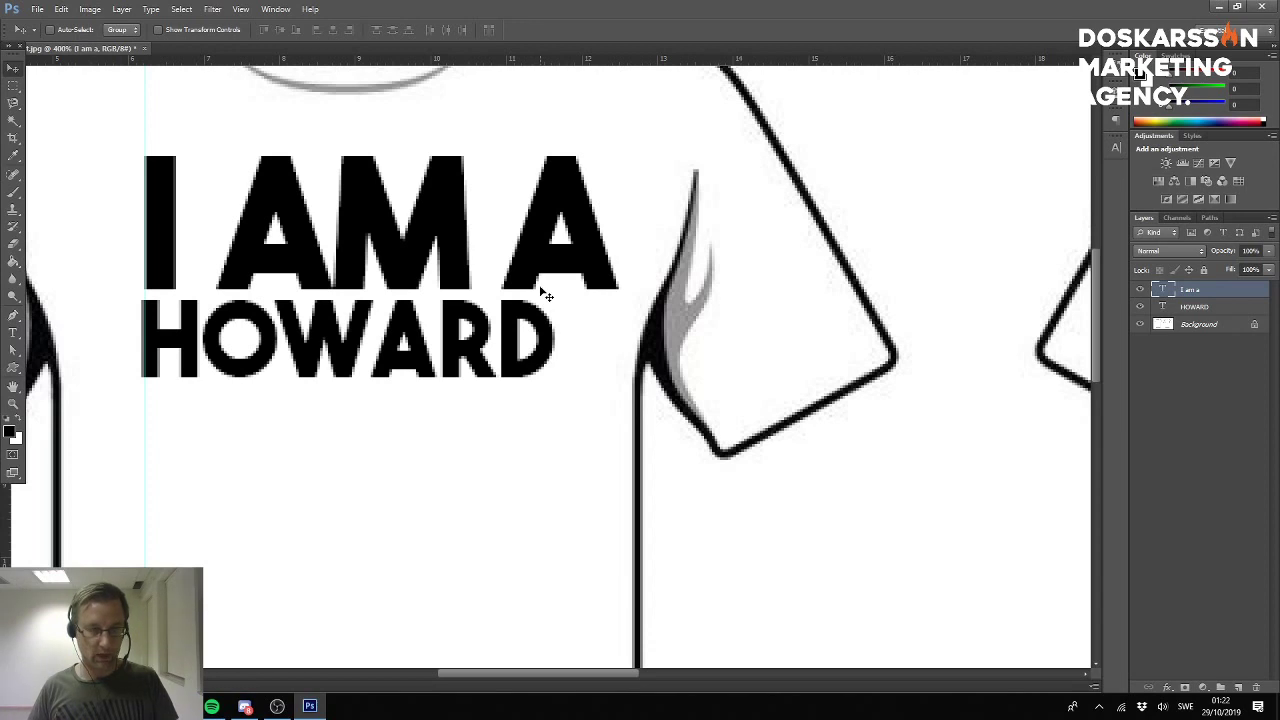
key("ctrl+t")
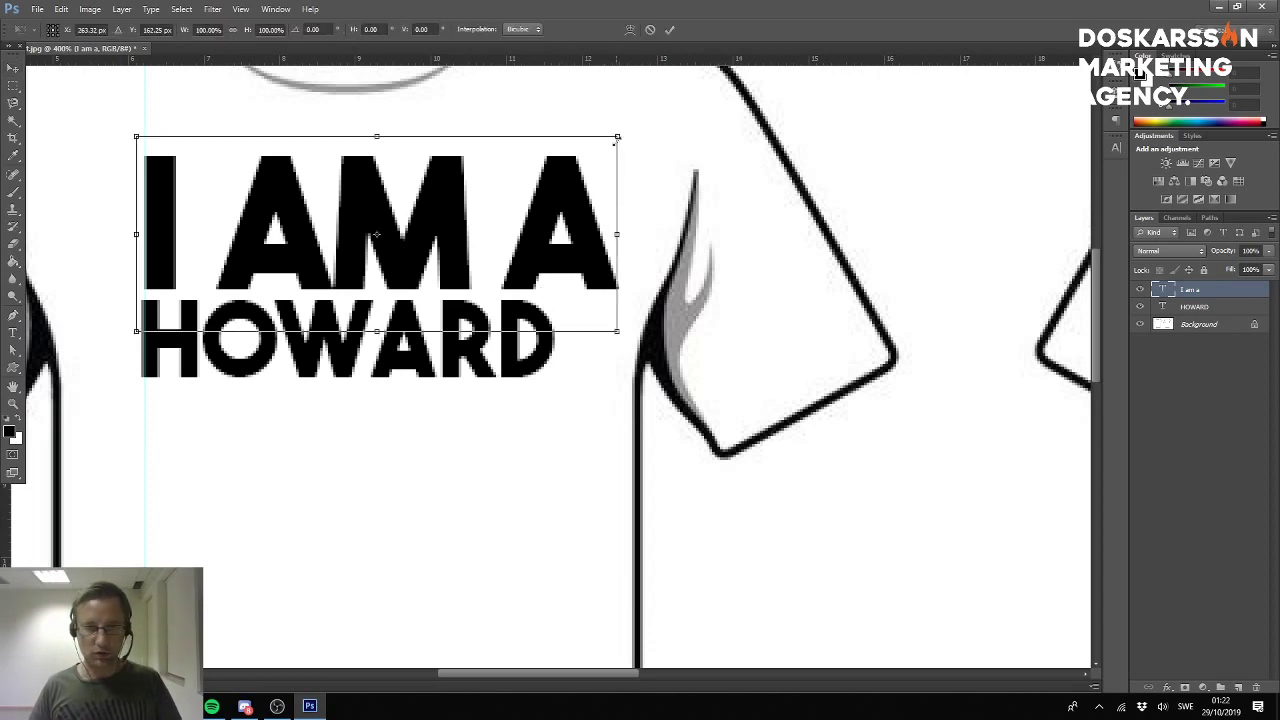
left_click_drag(615, 141, 548, 170)
key("Return")
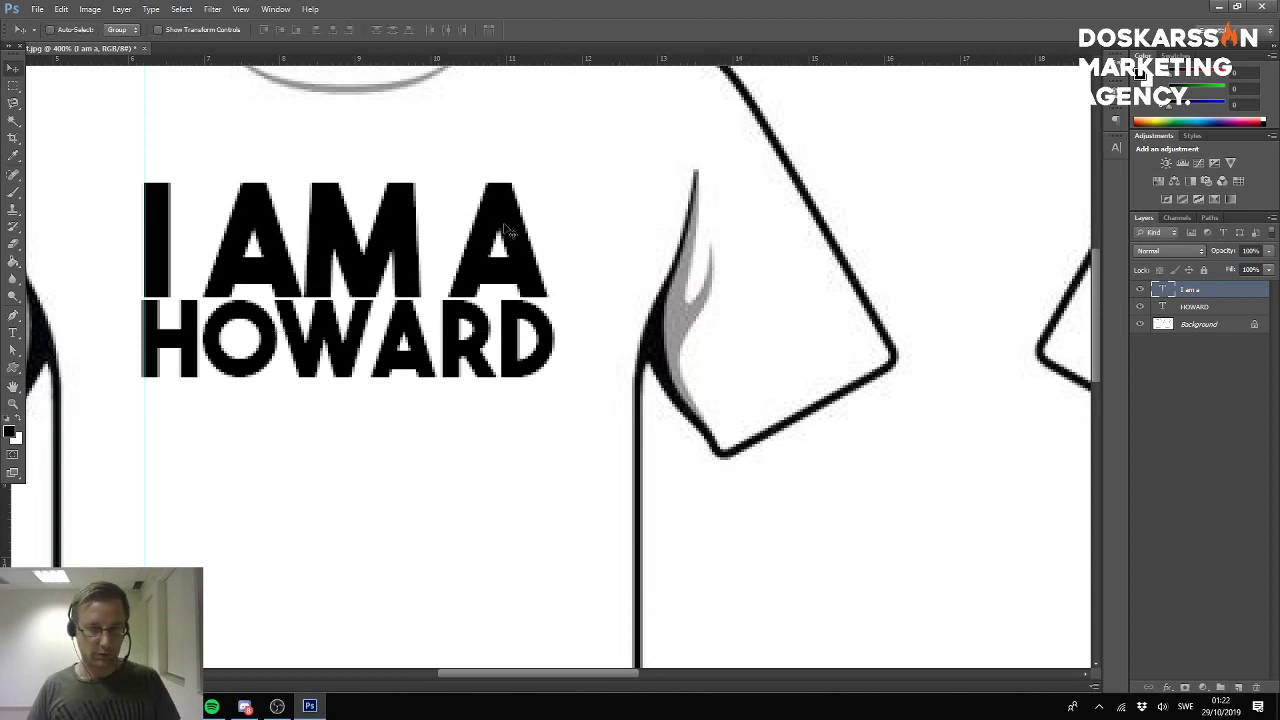
Move the vertical guide exactly onto the left edge of the H in "HOWARD".
left_click(1193, 307)
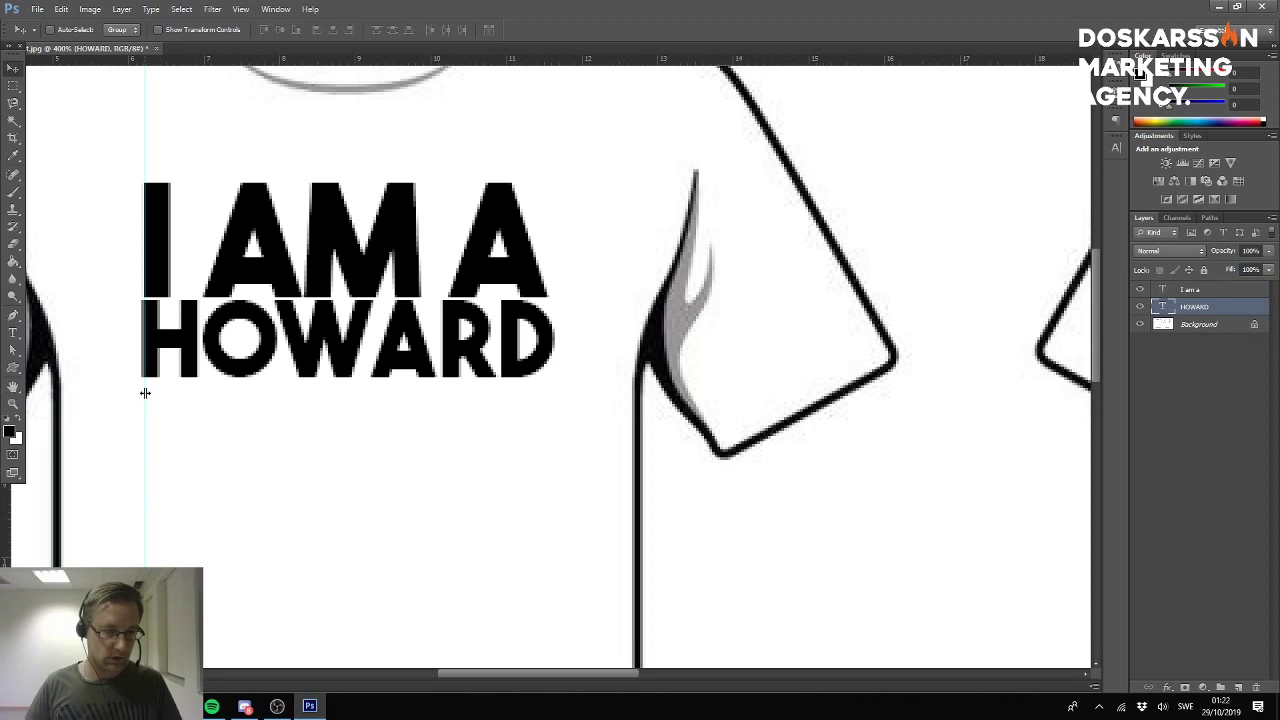
left_click_drag(145, 393, 139, 395)
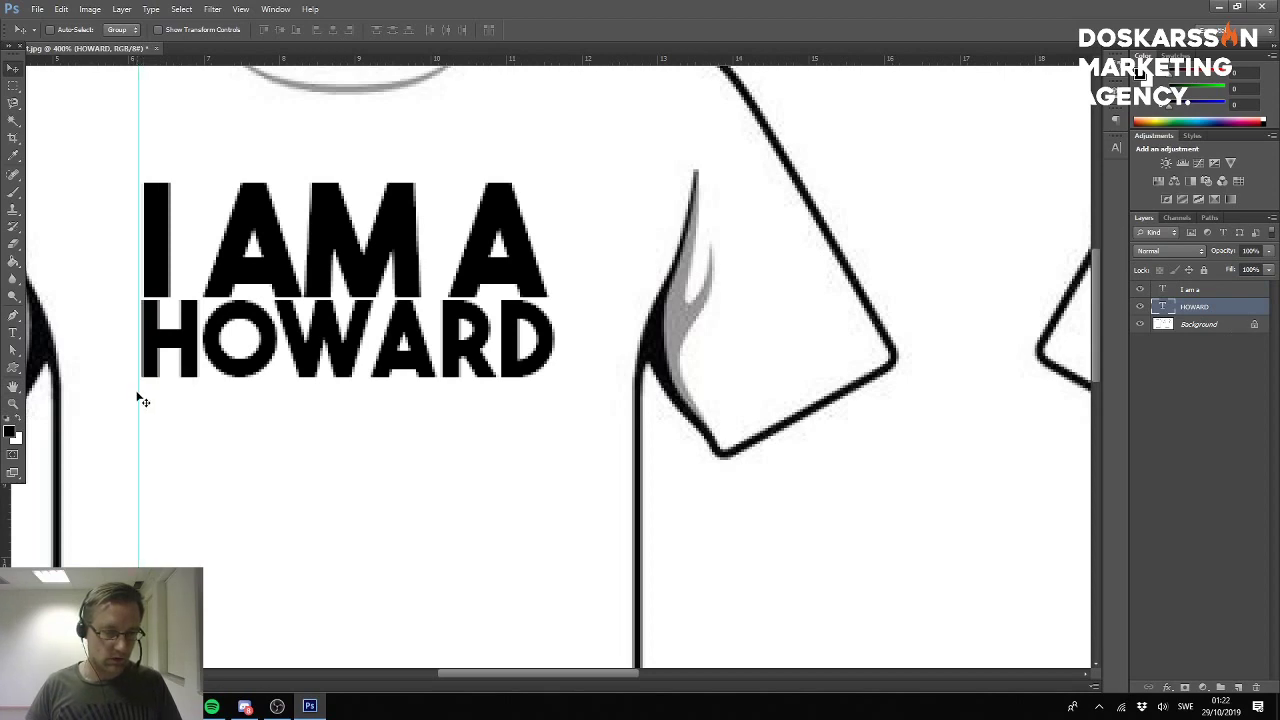
key("ctrl+plus")
key("ctrl+plus")
key("ctrl+plus")
left_click_drag(323, 260, 709, 385)
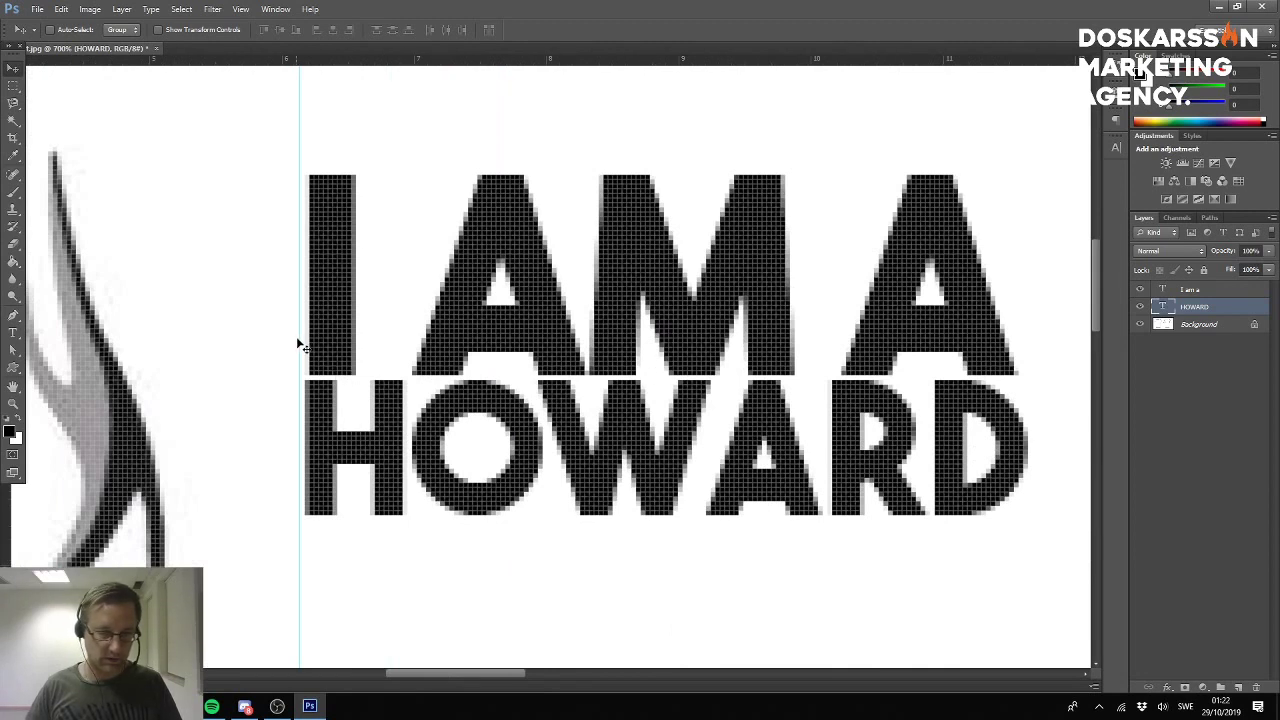
left_click_drag(298, 340, 304, 342)
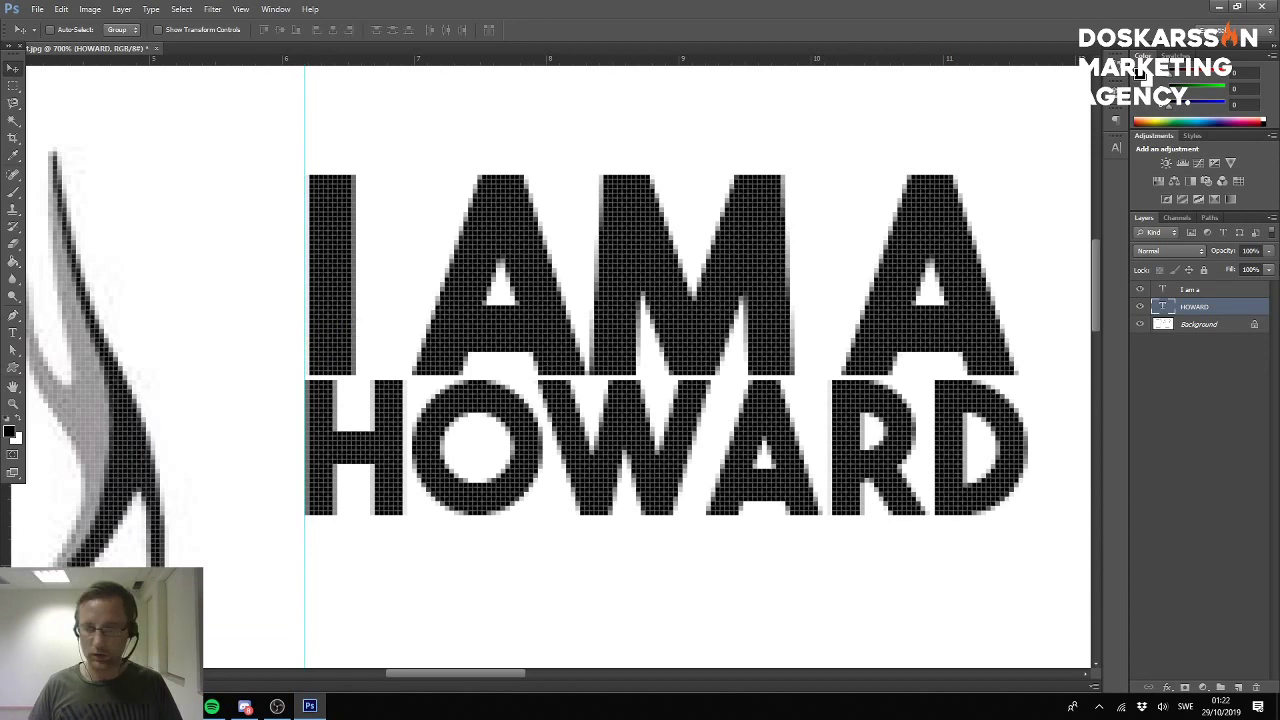
Shift "I AM A" flush with the left guide and place a second vertical guide at the right edge of "HOWARD".
left_click(1219, 290)
left_click_drag(624, 270, 620, 271)
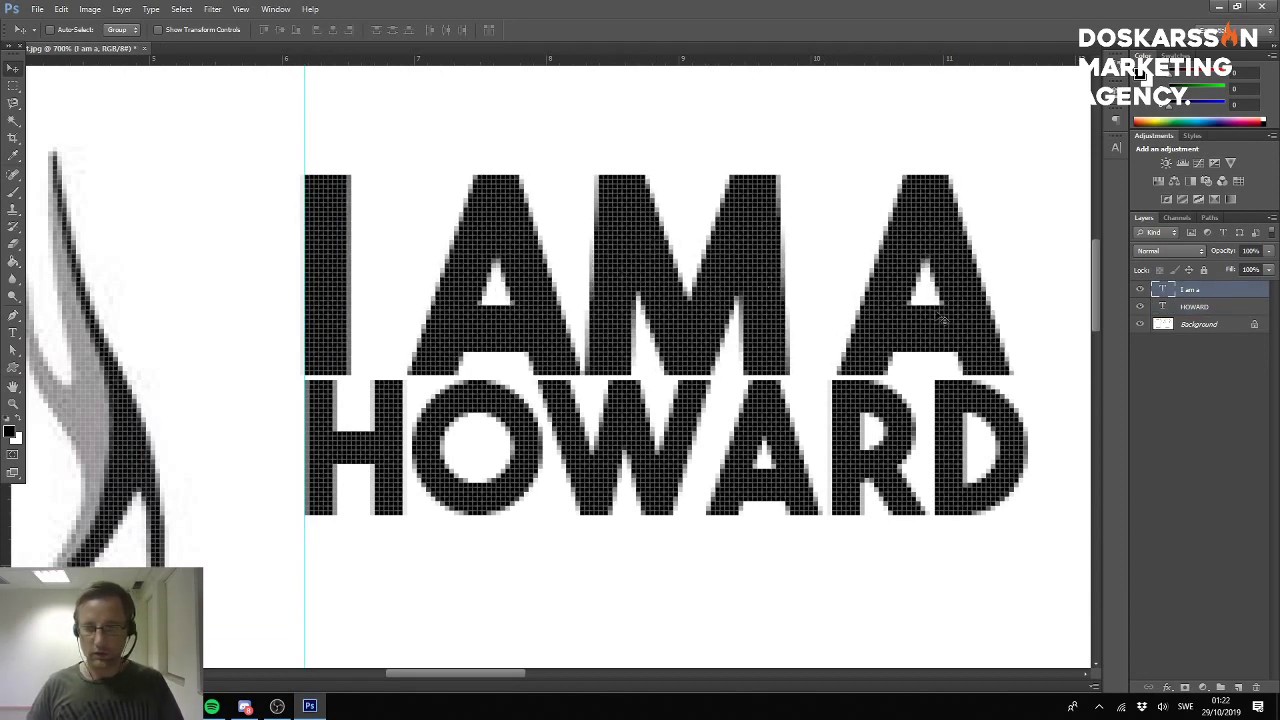
left_click_drag(22, 495, 1032, 396)
left_click(1163, 307)
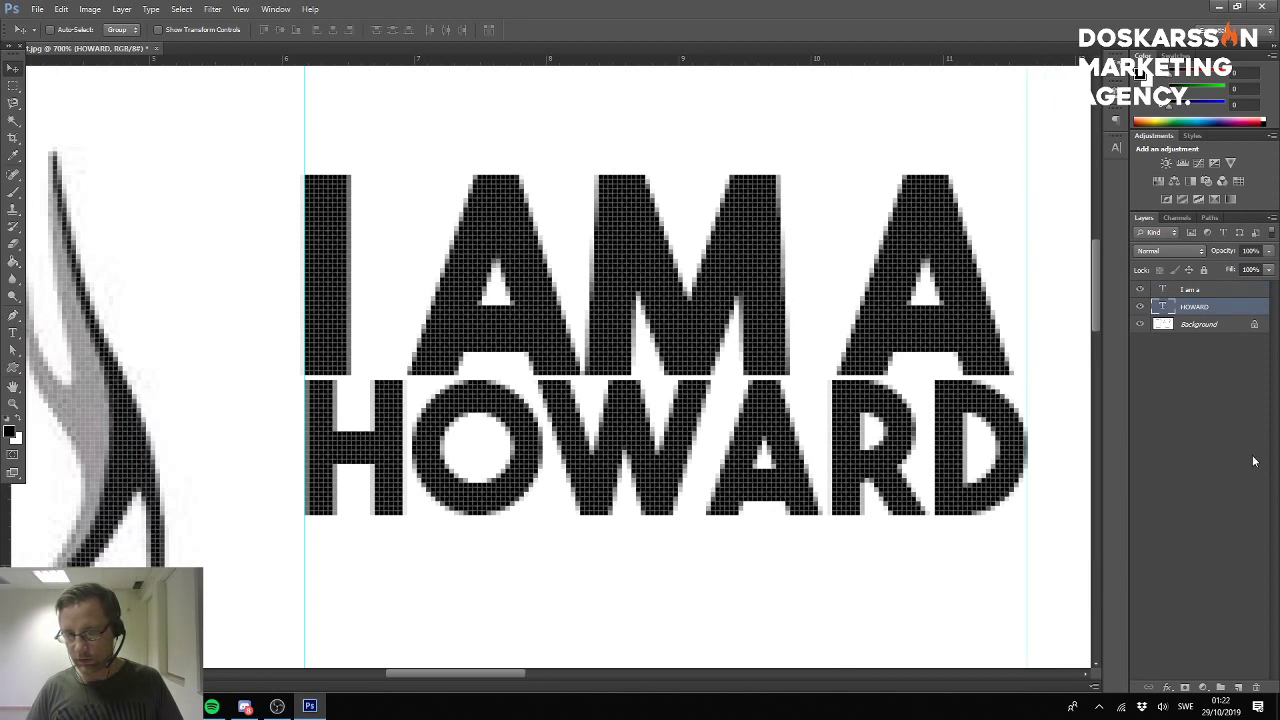
Scale the "I AM A" text up by about 102% so that it spans the distance between the two guides.
left_click(1236, 289)
key("ctrl+t")
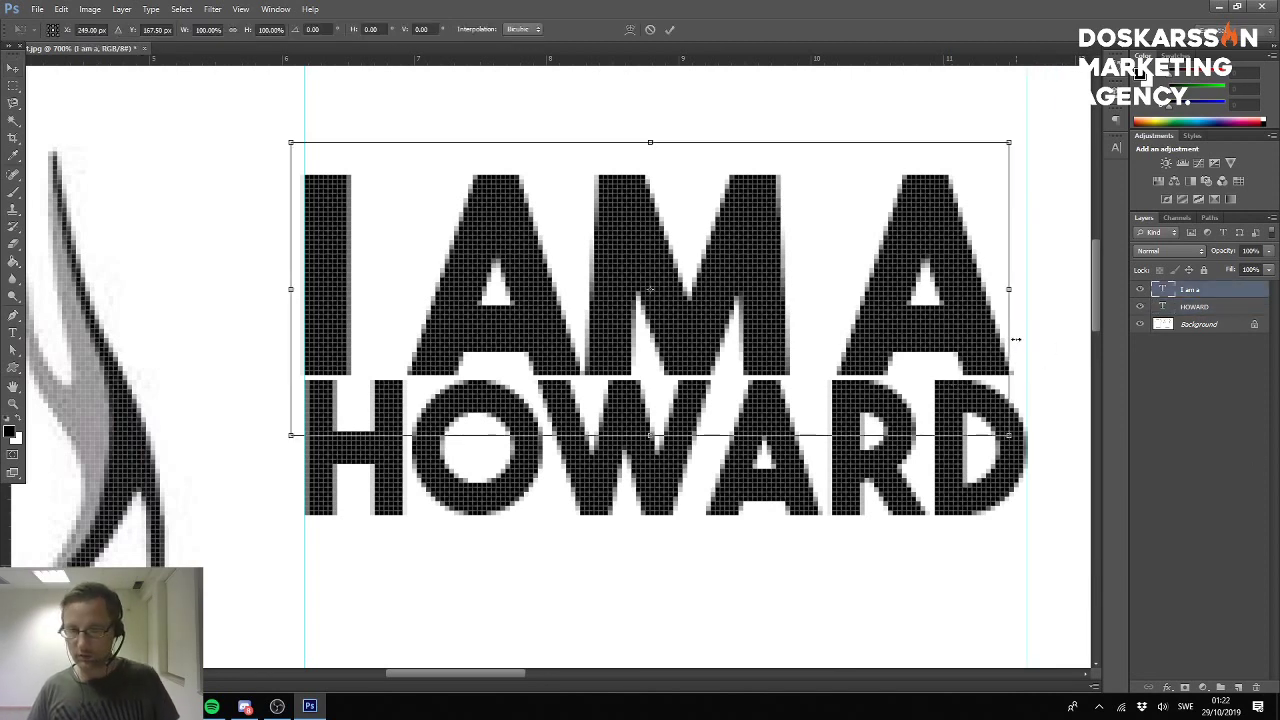
left_click_drag(1009, 143, 1021, 138)
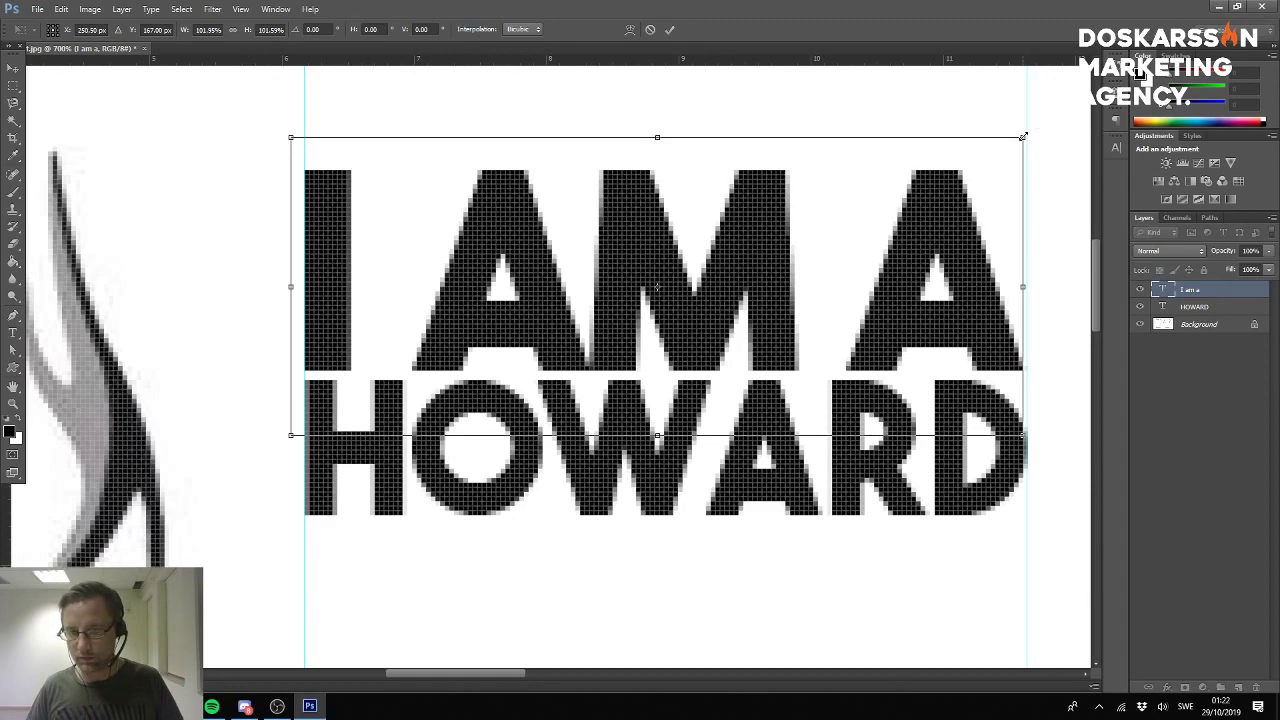
key("Return")
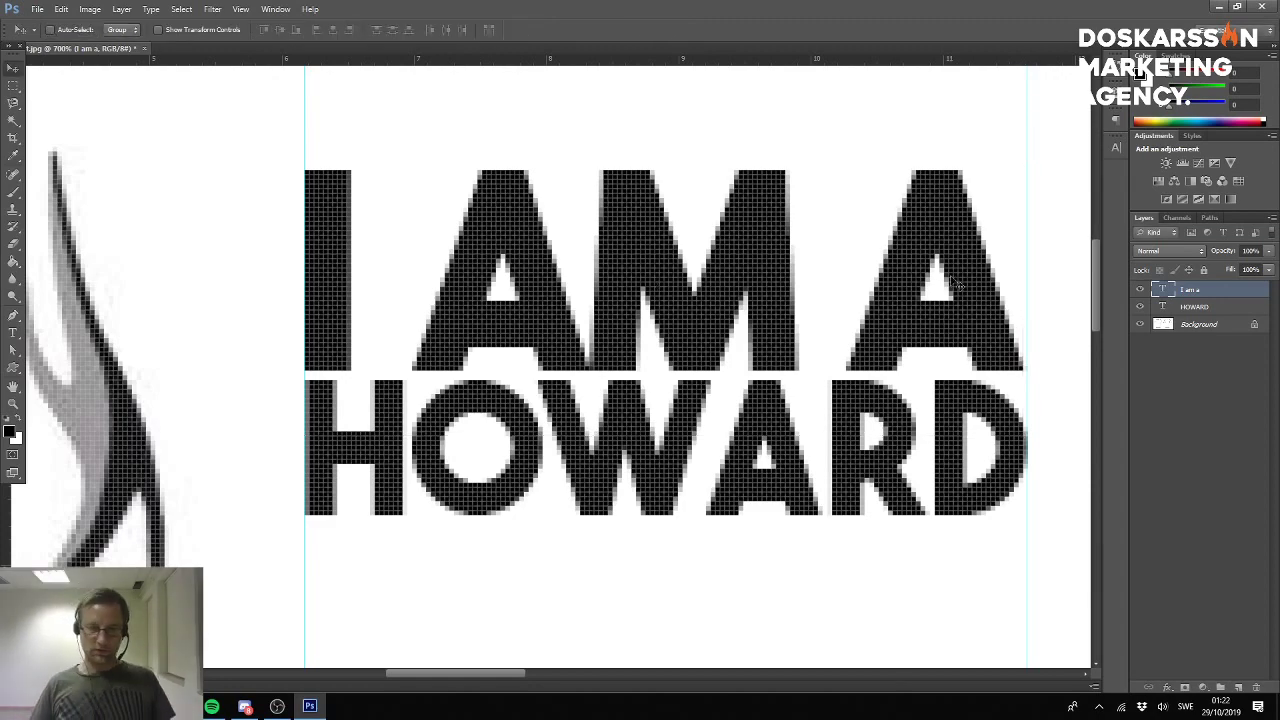
key("ctrl+minus")
key("ctrl+minus")
key("ctrl+minus")
key("ctrl+minus")
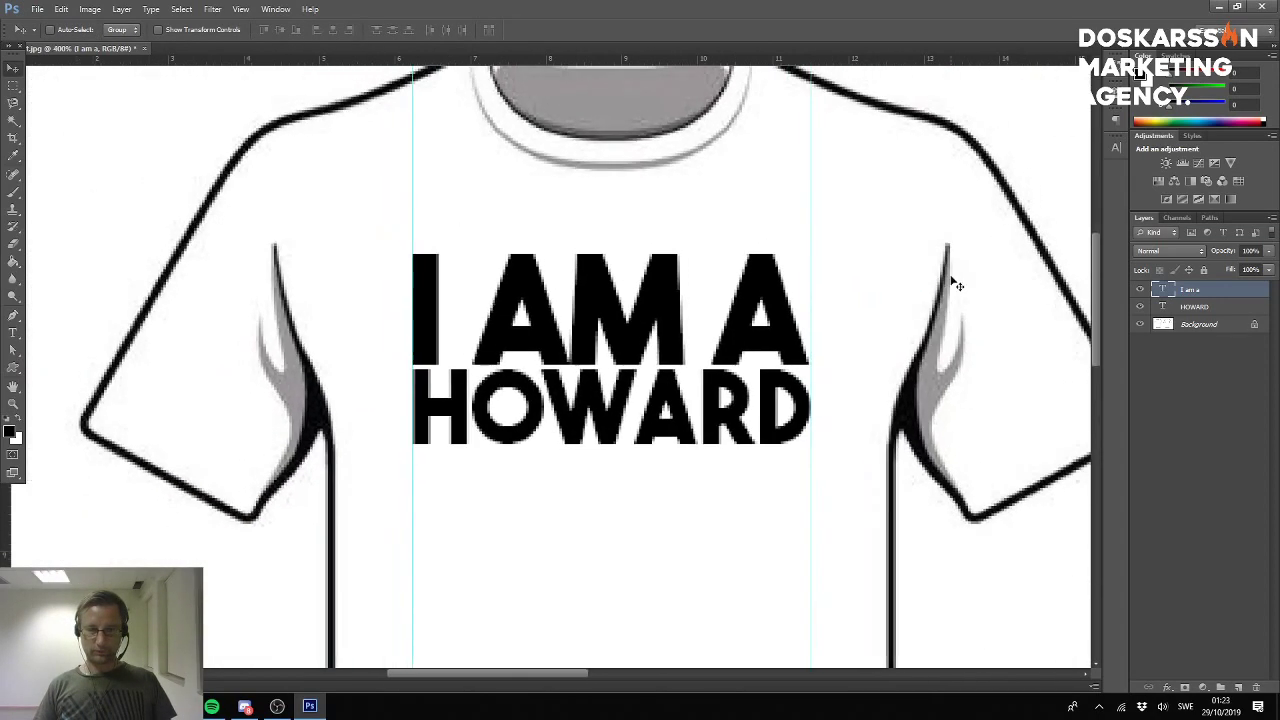
key("ctrl+minus")
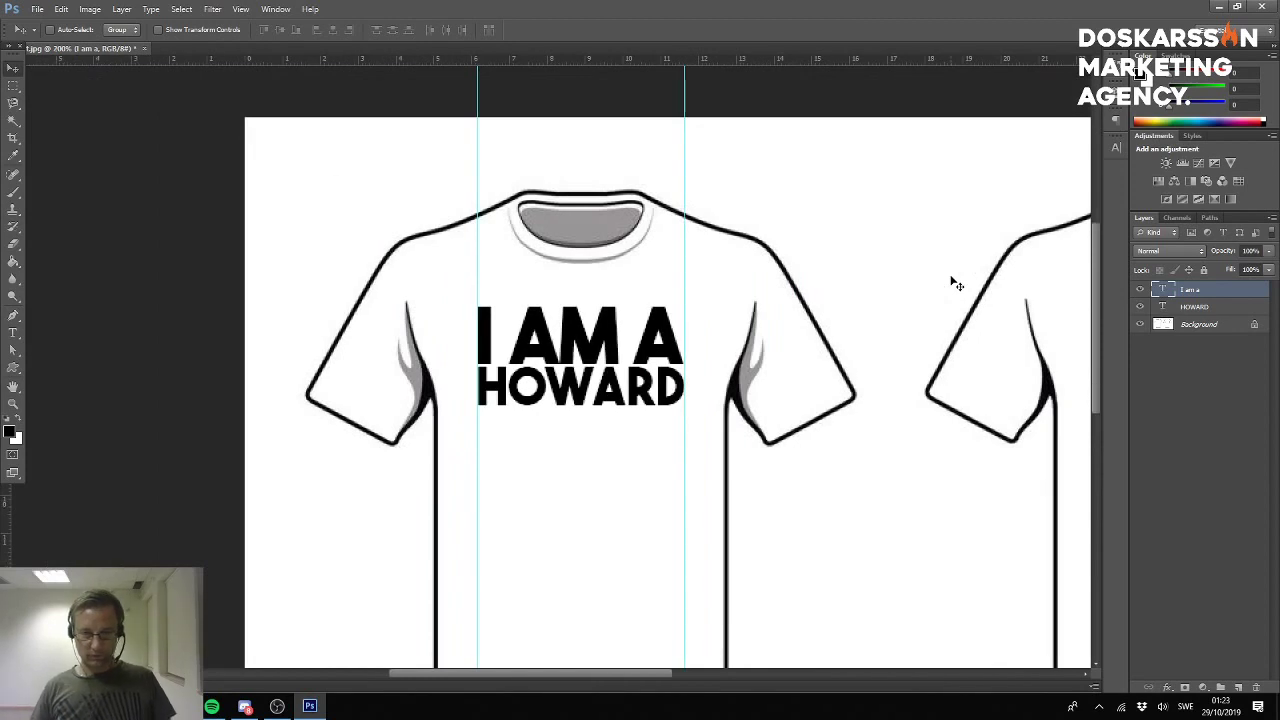
key("ctrl+minus")
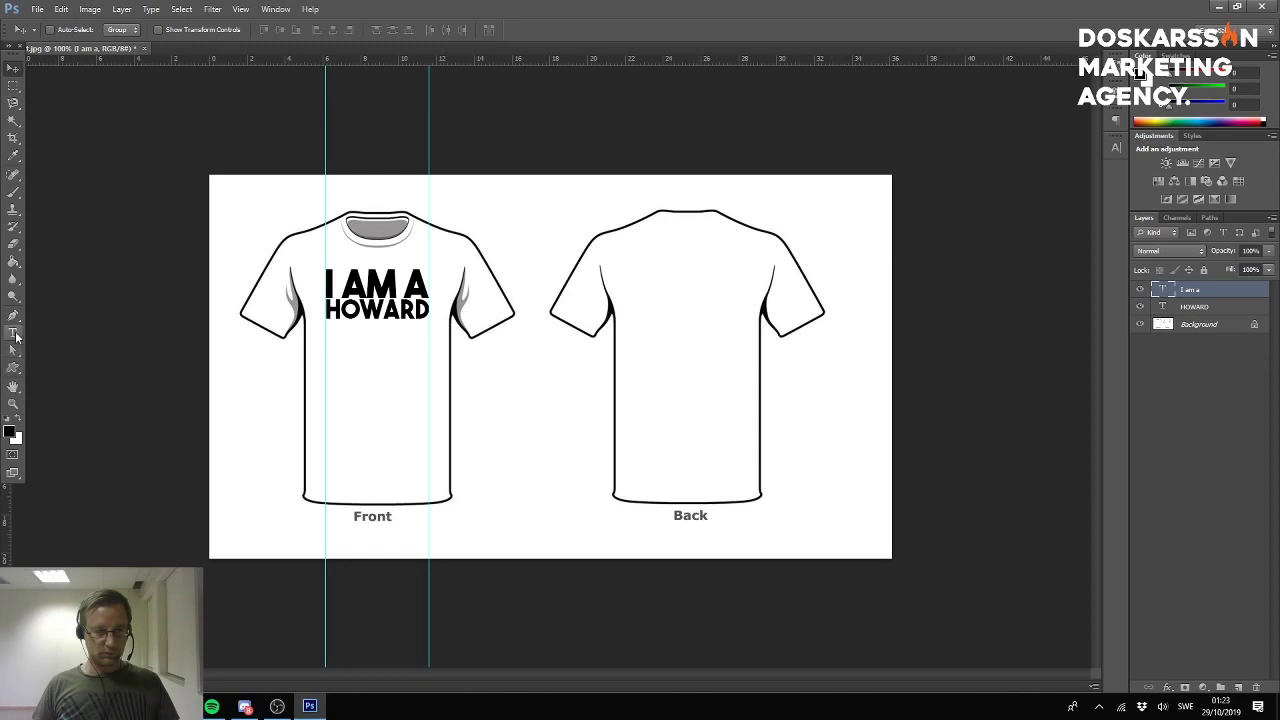
Change the top text line on the front shirt to "I'M A" and centre it above HOWARD.
left_click(15, 334)
left_click(367, 284)
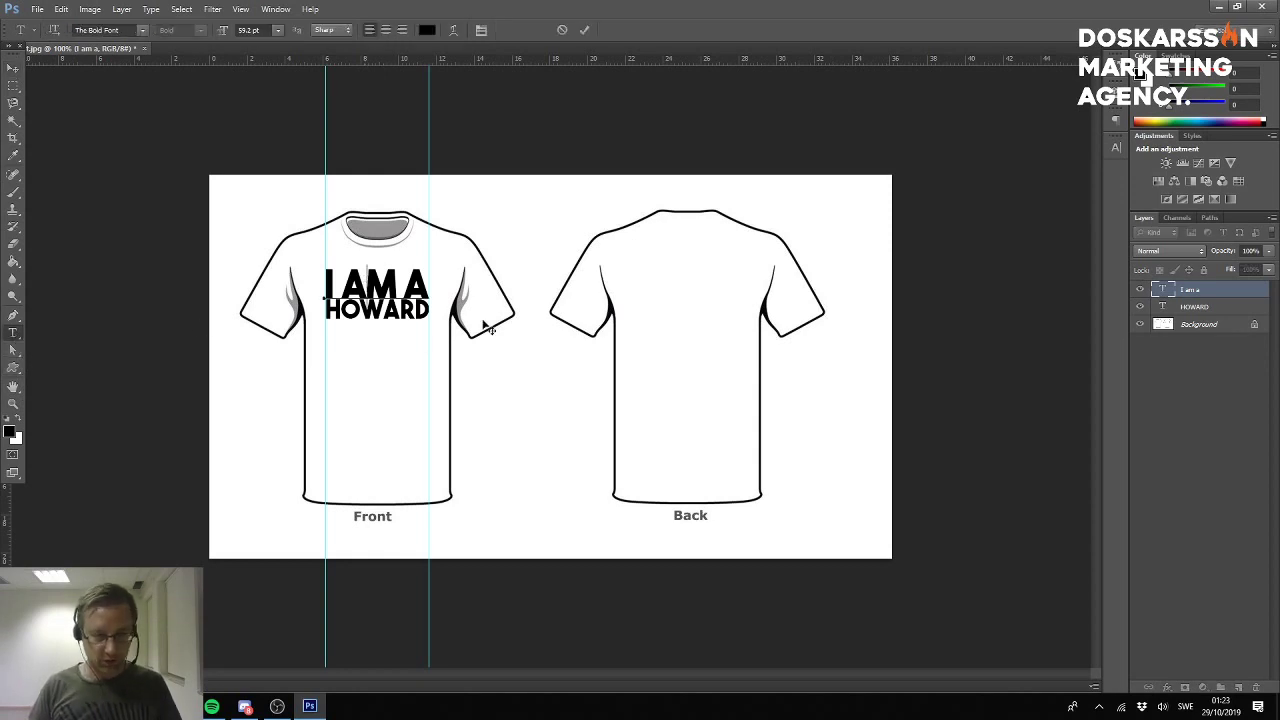
key("BackSpace")
key("BackSpace")
type("'")
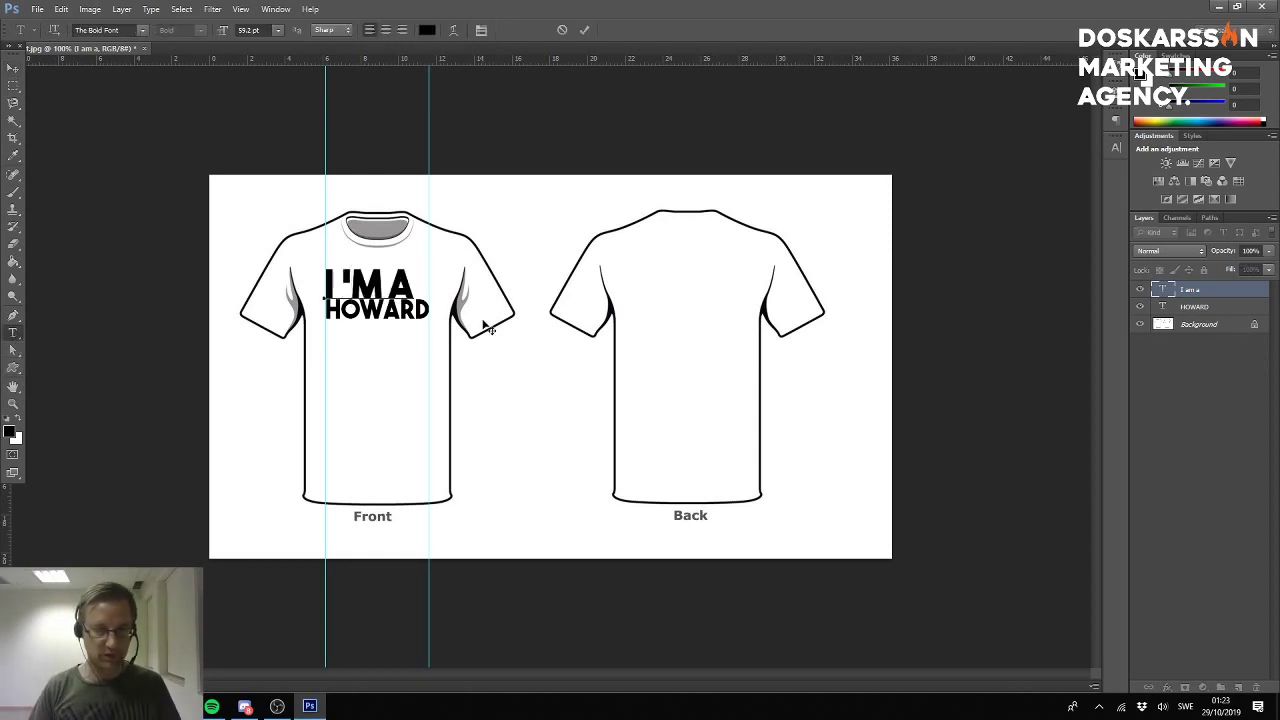
key("BackSpace")
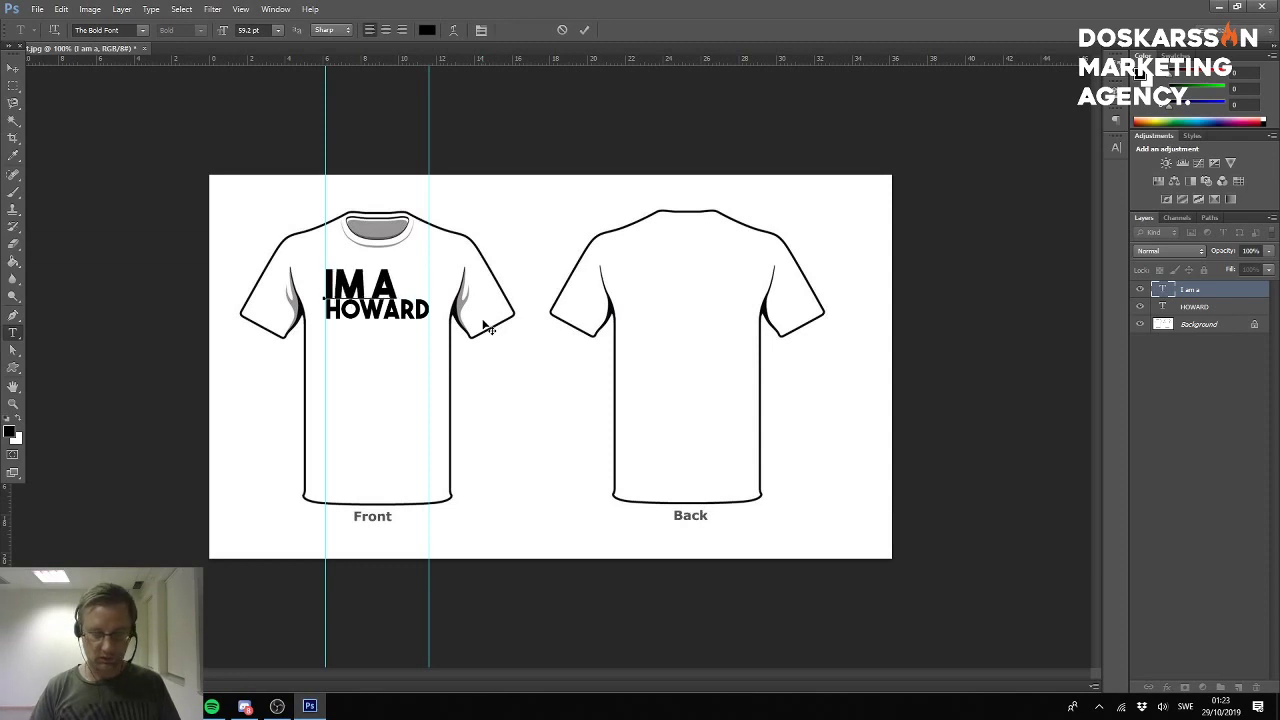
type("'")
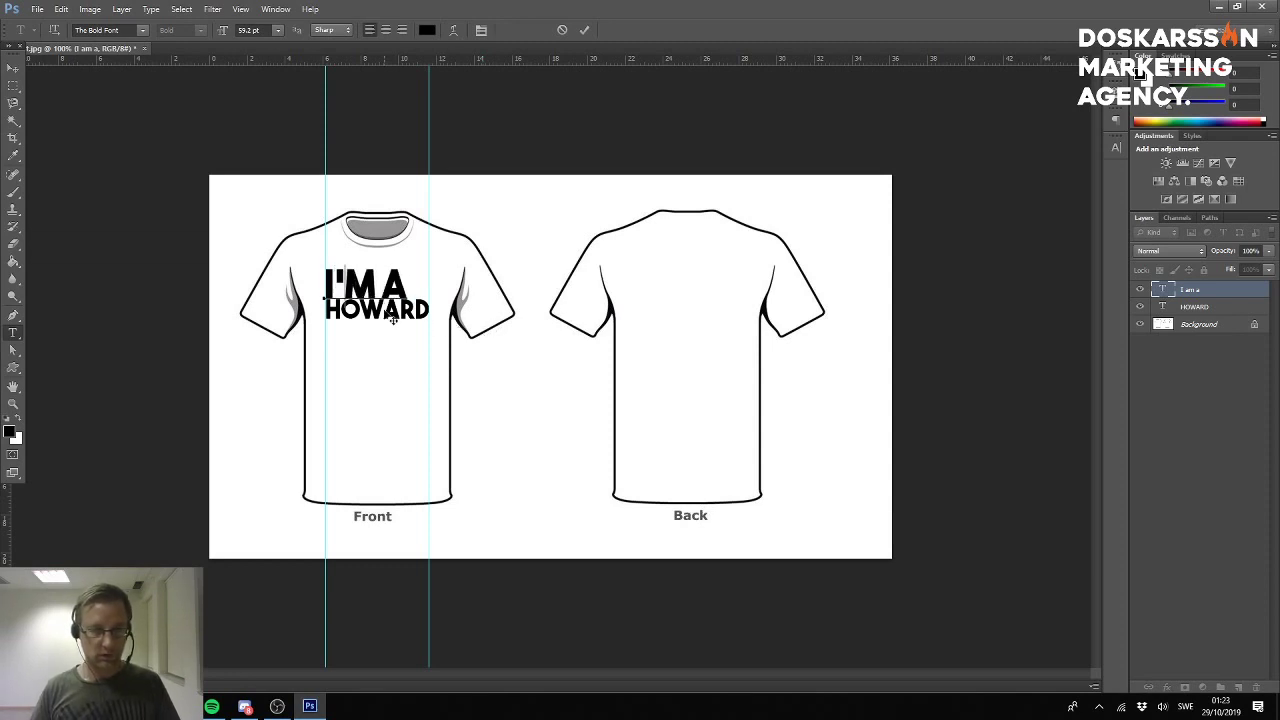
left_click(13, 68)
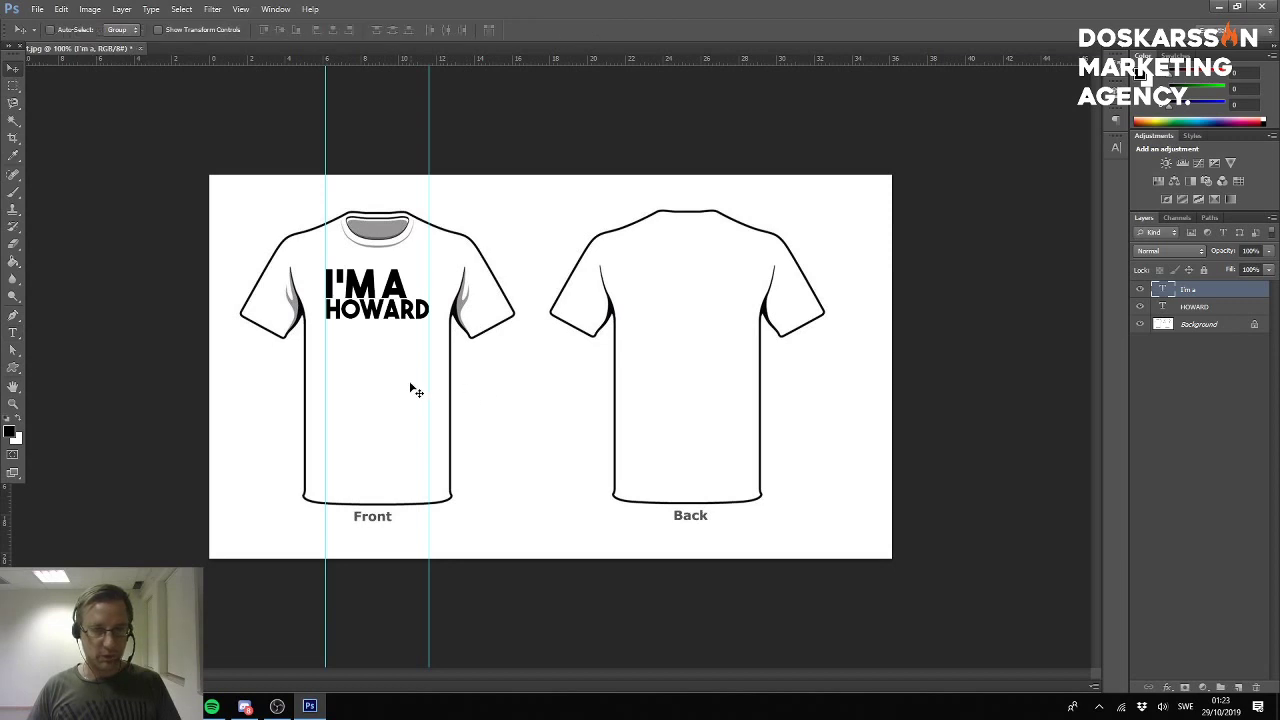
left_click_drag(410, 385, 418, 383)
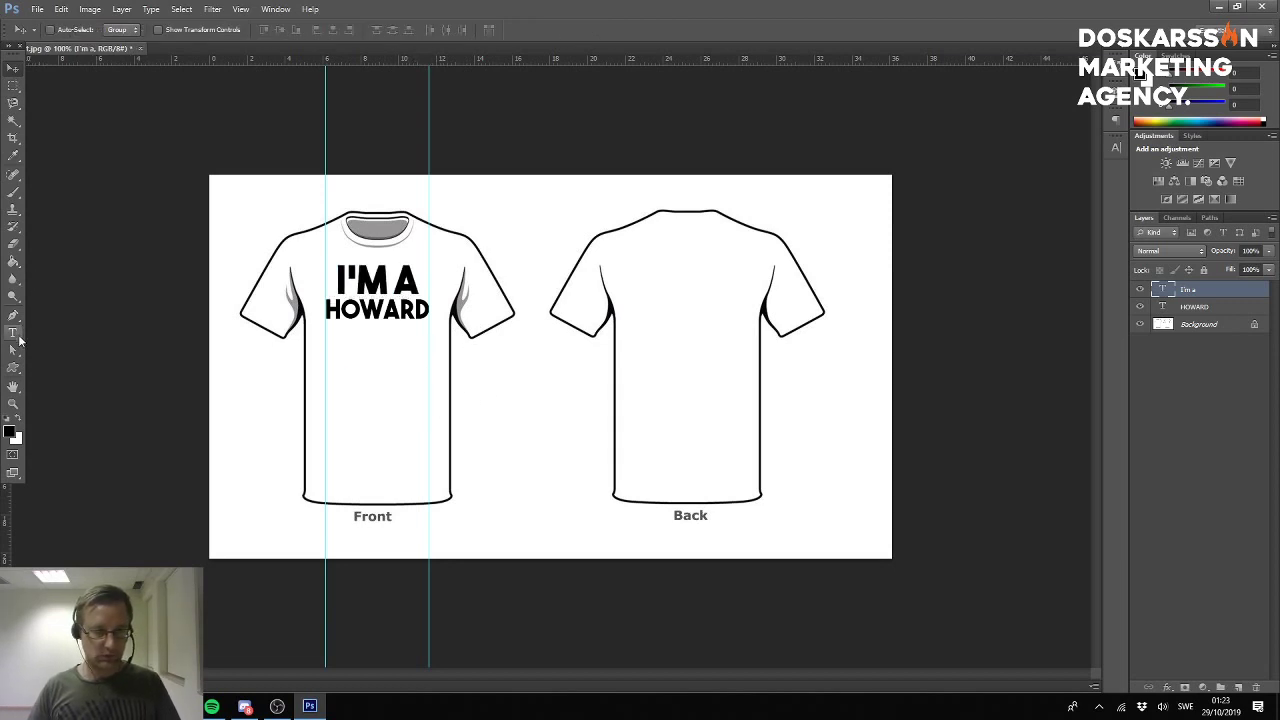
Replace the wording of the line above HOWARD with "I AM A".
left_click(13, 333)
left_click(434, 299)
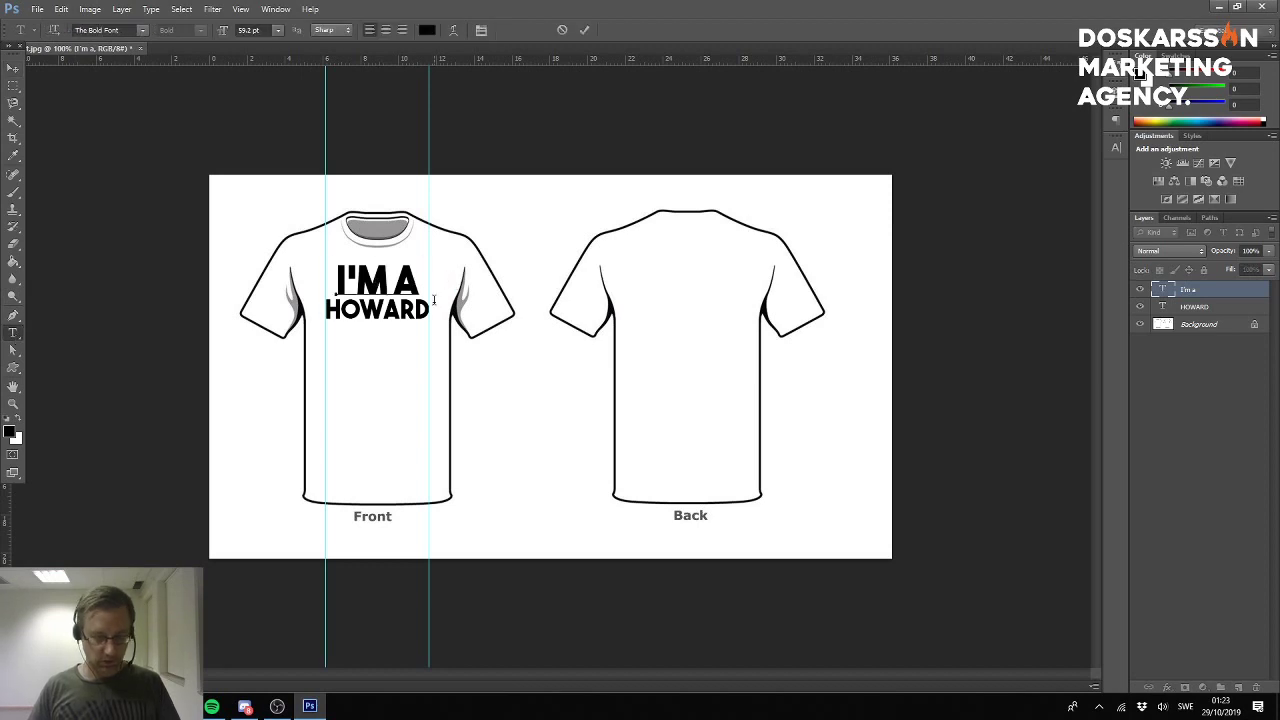
key("ctrl+a")
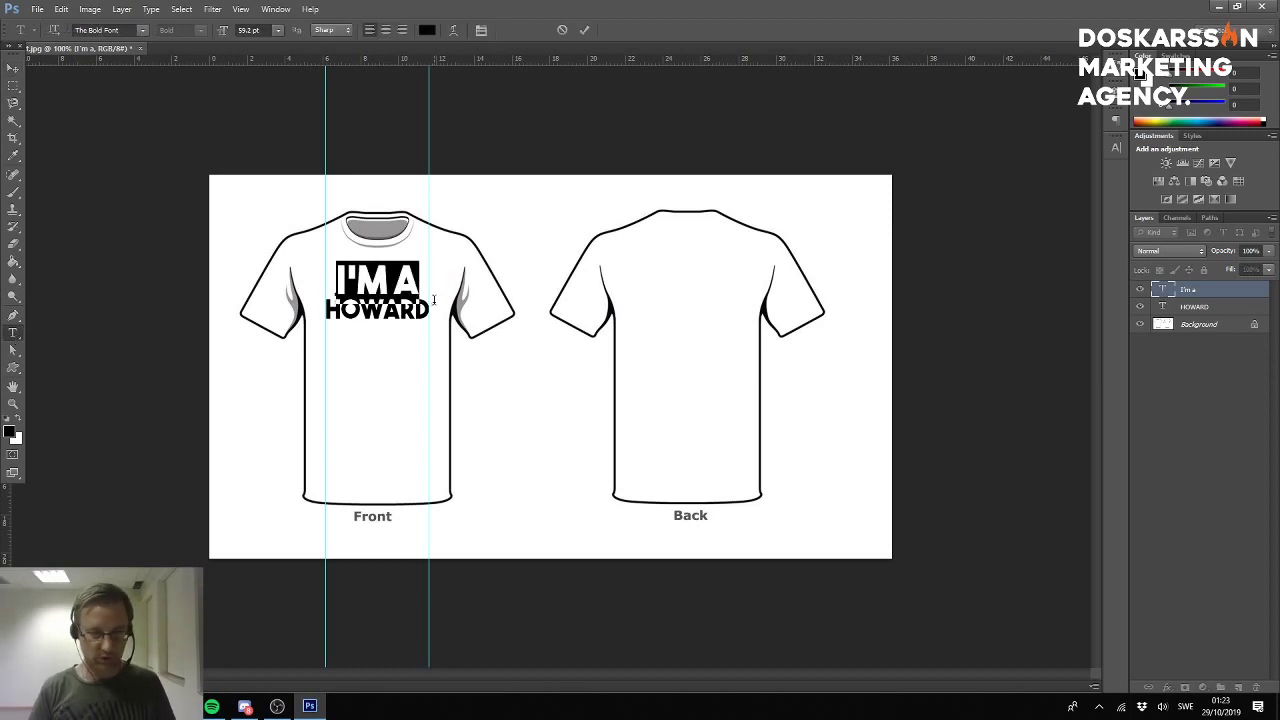
type("IO")
key("BackSpace")
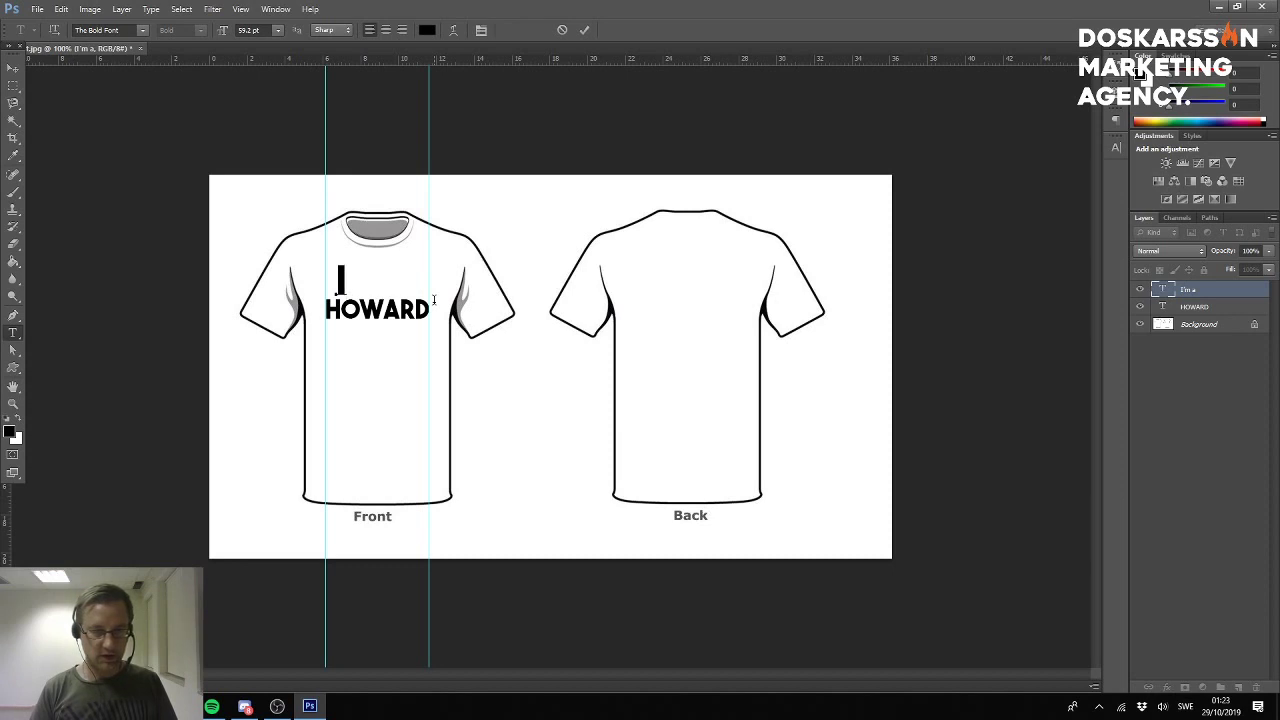
type("AM A")
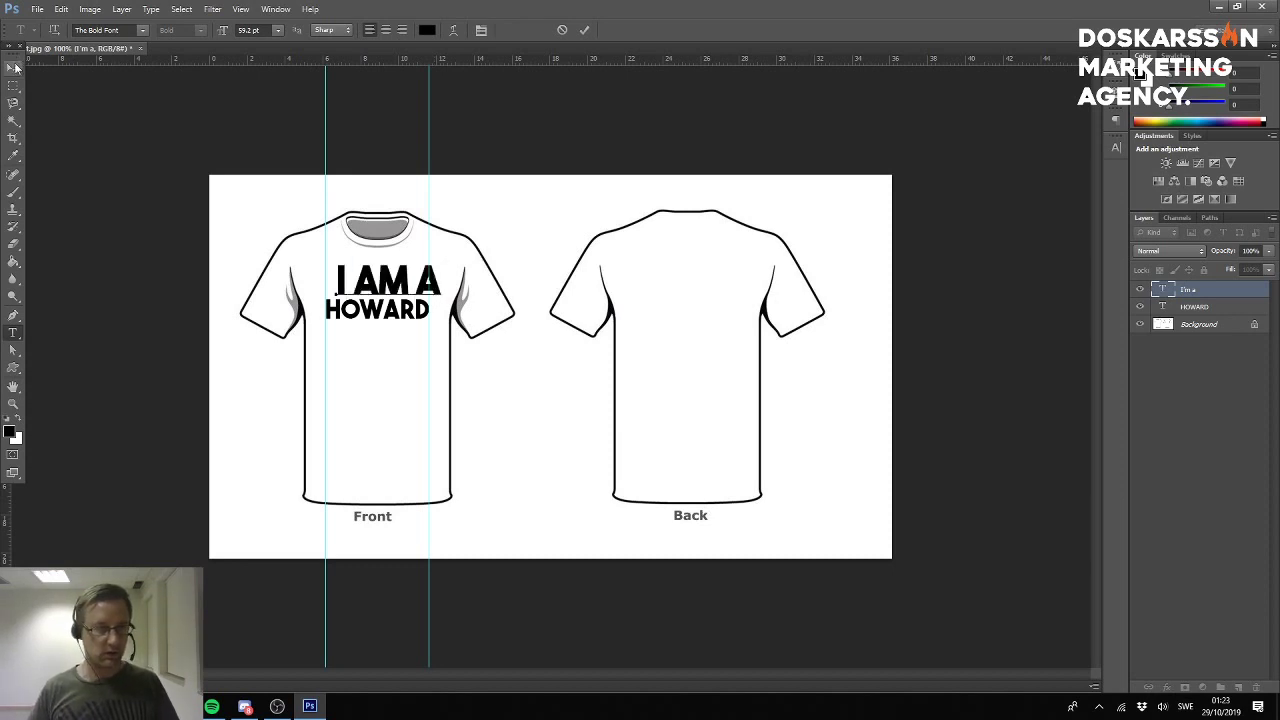
left_click(12, 67)
Scale down the "I AM A" line with Free Transform and centre it directly above HOWARD.
key("ctrl+t")
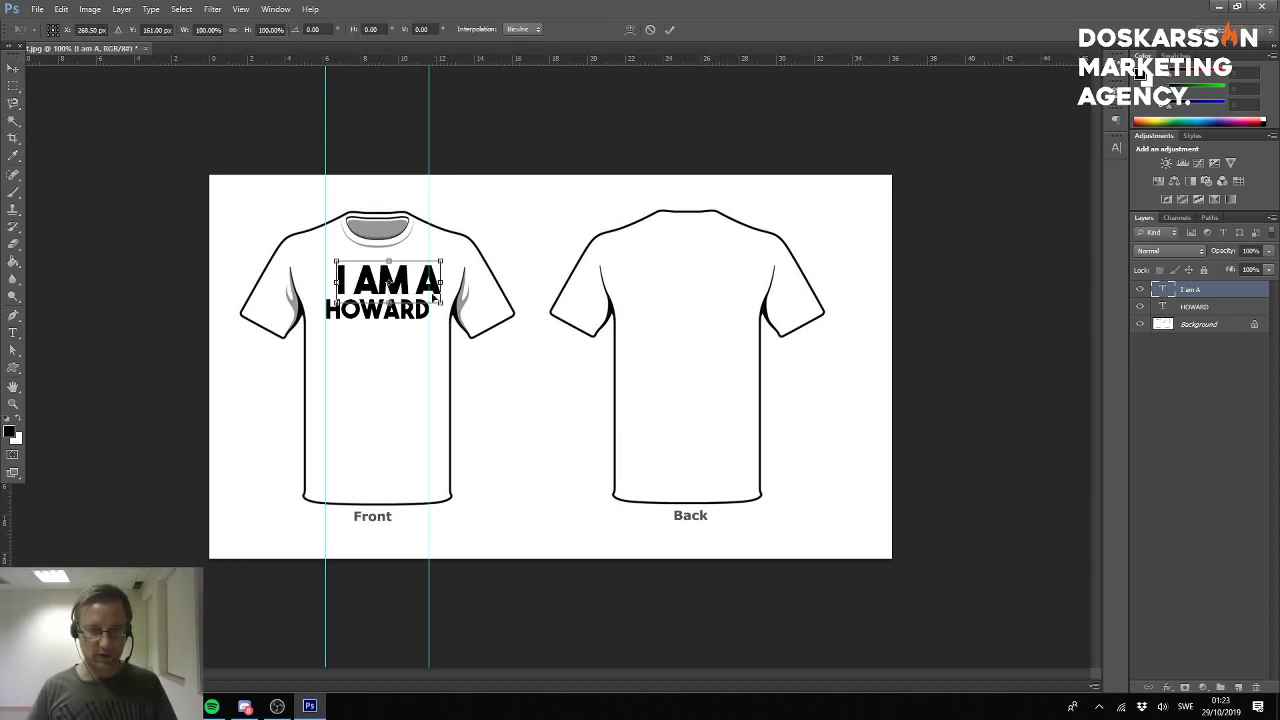
left_click_drag(444, 258, 382, 270)
key("Return")
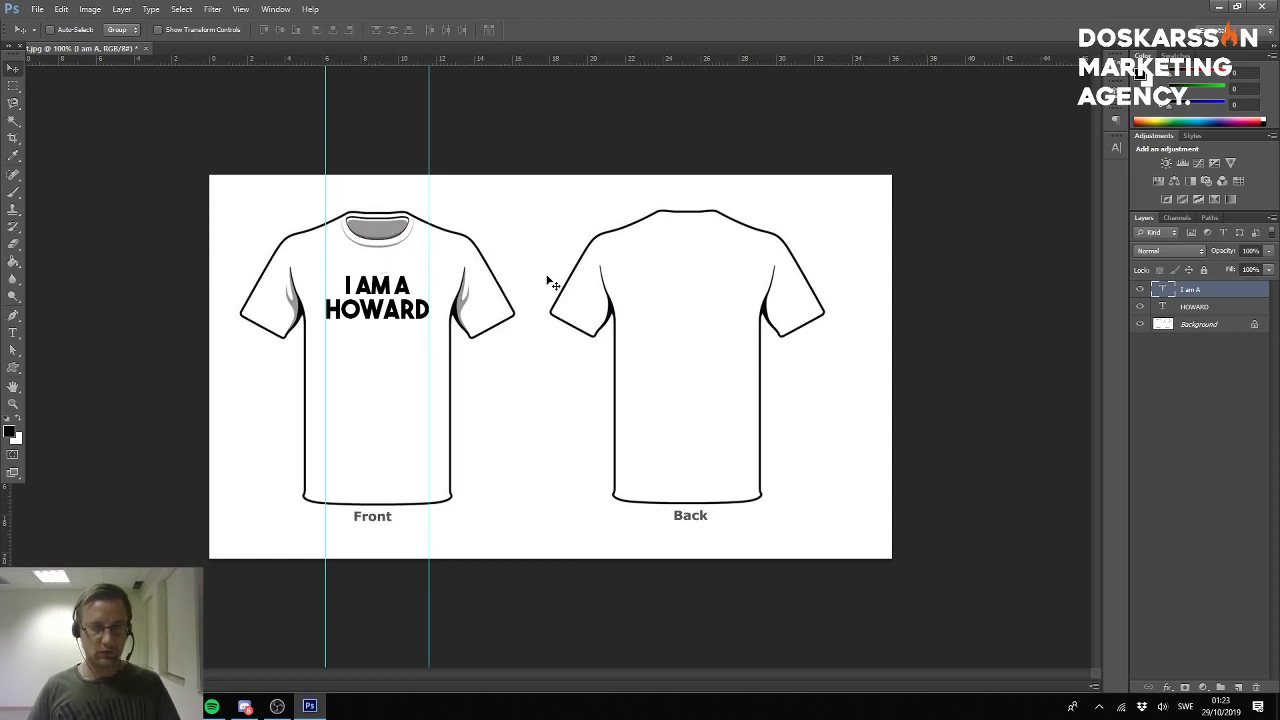
Remove both vertical guides from the canvas.
left_click(1217, 309)
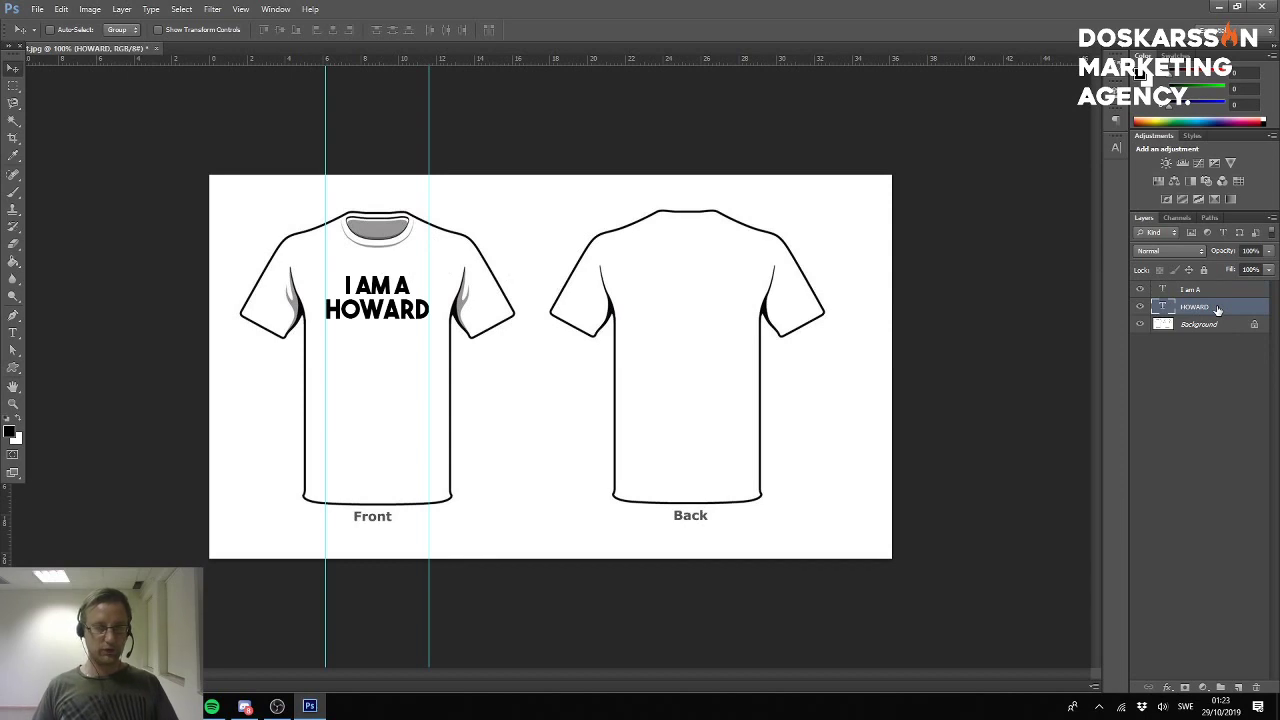
left_click_drag(326, 94, 12, 157)
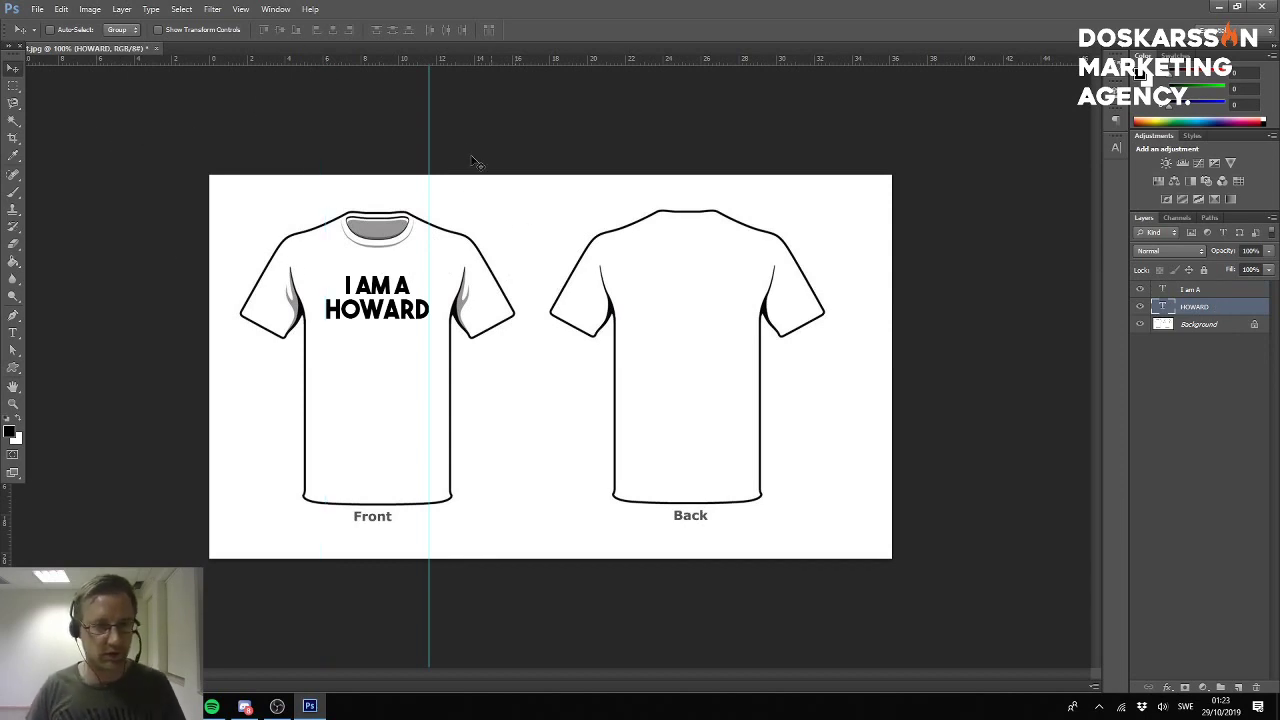
left_click_drag(429, 128, 2, 270)
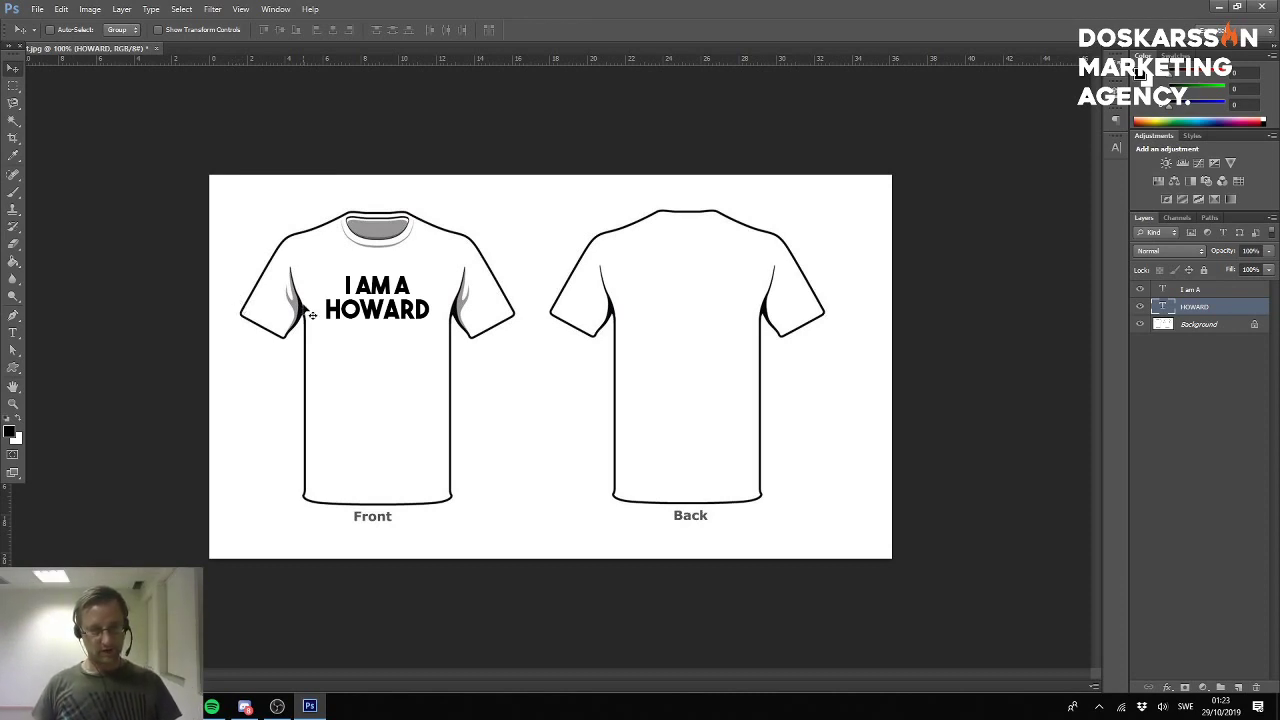
Select the "I AM A" and HOWARD layers together and move them slightly down the front shirt.
left_click(1206, 294)
left_click(1210, 307, "shift")
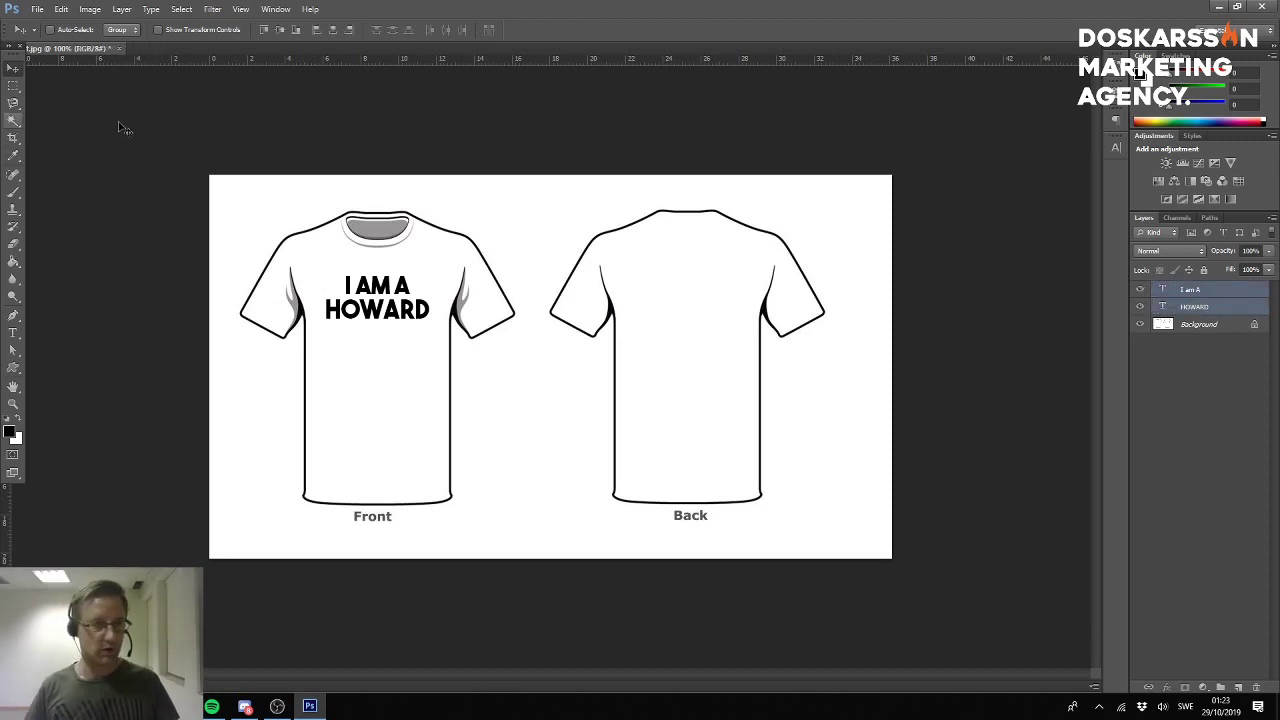
left_click_drag(398, 290, 398, 299)
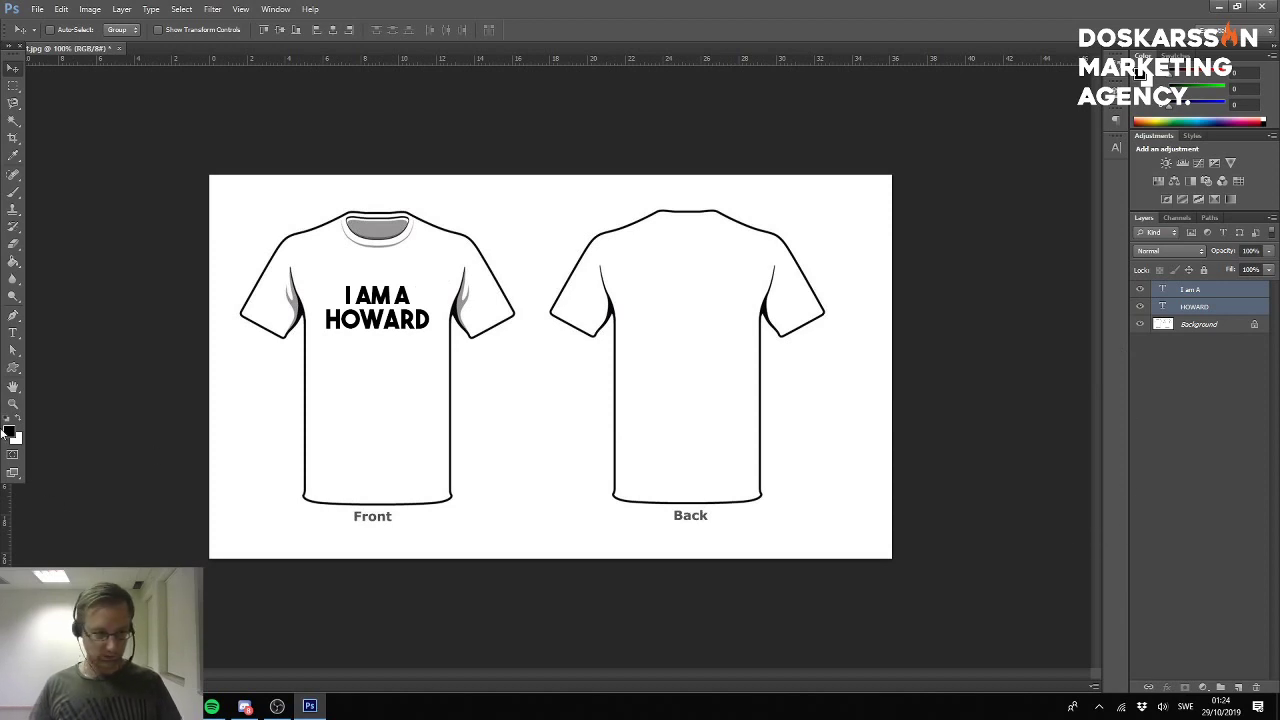
Choose the Rectangle tool and add a new layer between the HOWARD text and the background.
left_click(14, 369)
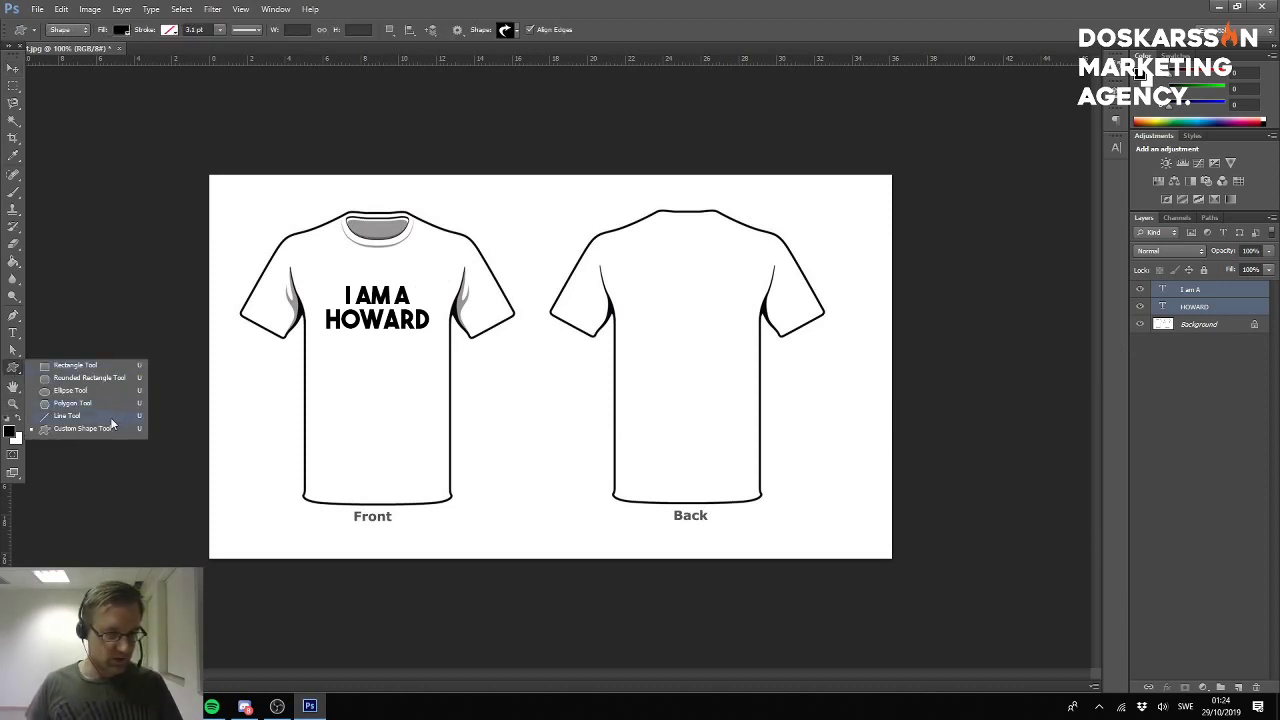
left_click(74, 366)
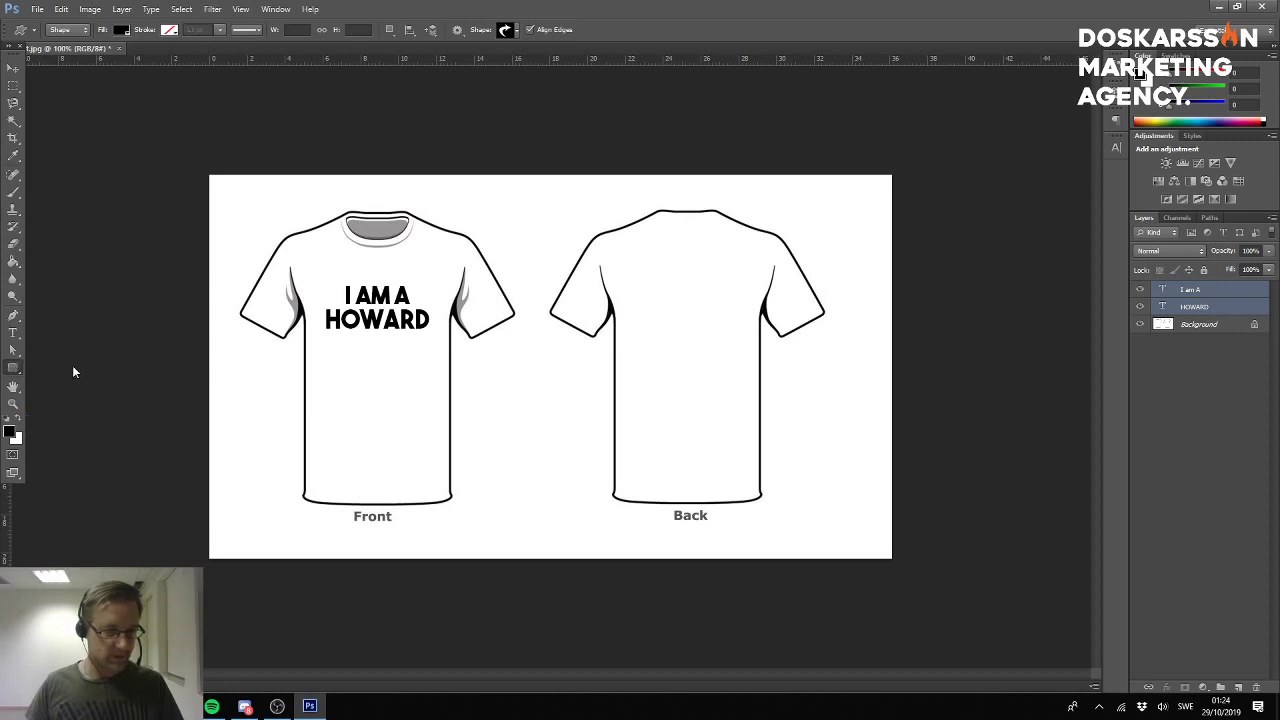
left_click(1238, 688)
left_click_drag(1225, 288, 1166, 334)
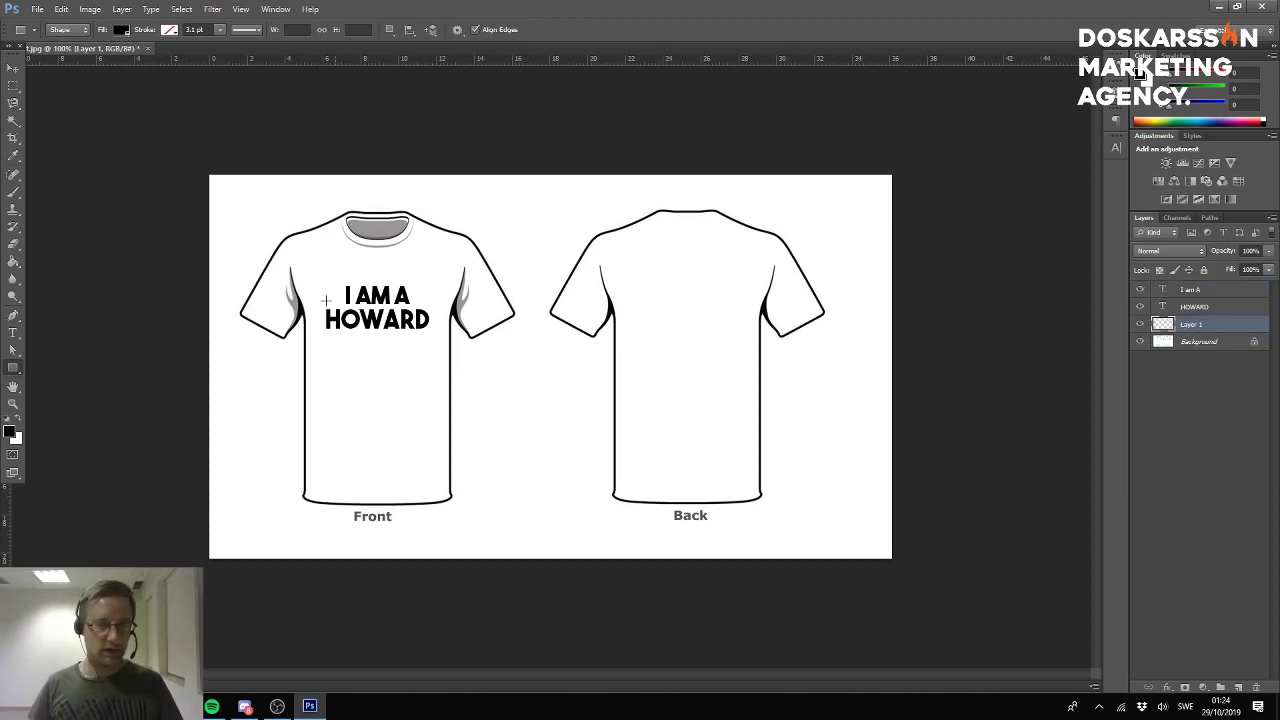
Draw a black rectangle about 238 by 83 px behind the lettering and nudge it to centre it on the chest.
left_click_drag(295, 275, 455, 331)
left_click(11, 68)
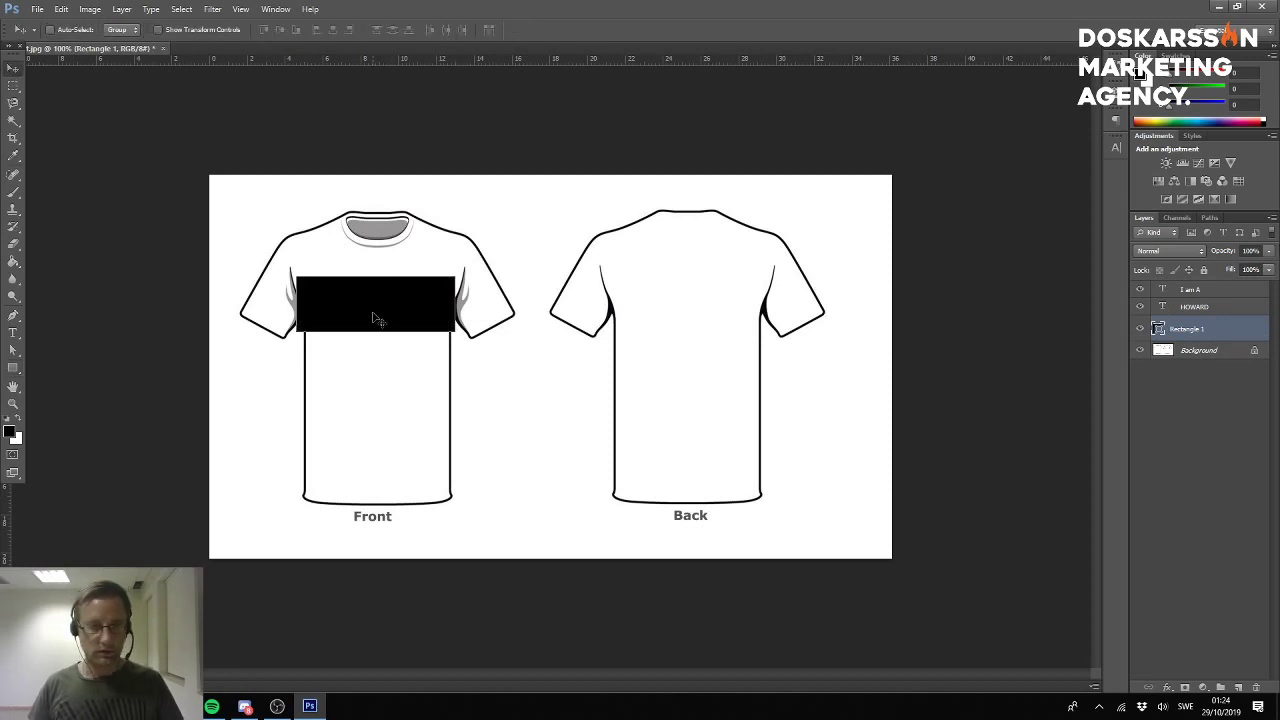
left_click_drag(386, 311, 391, 312)
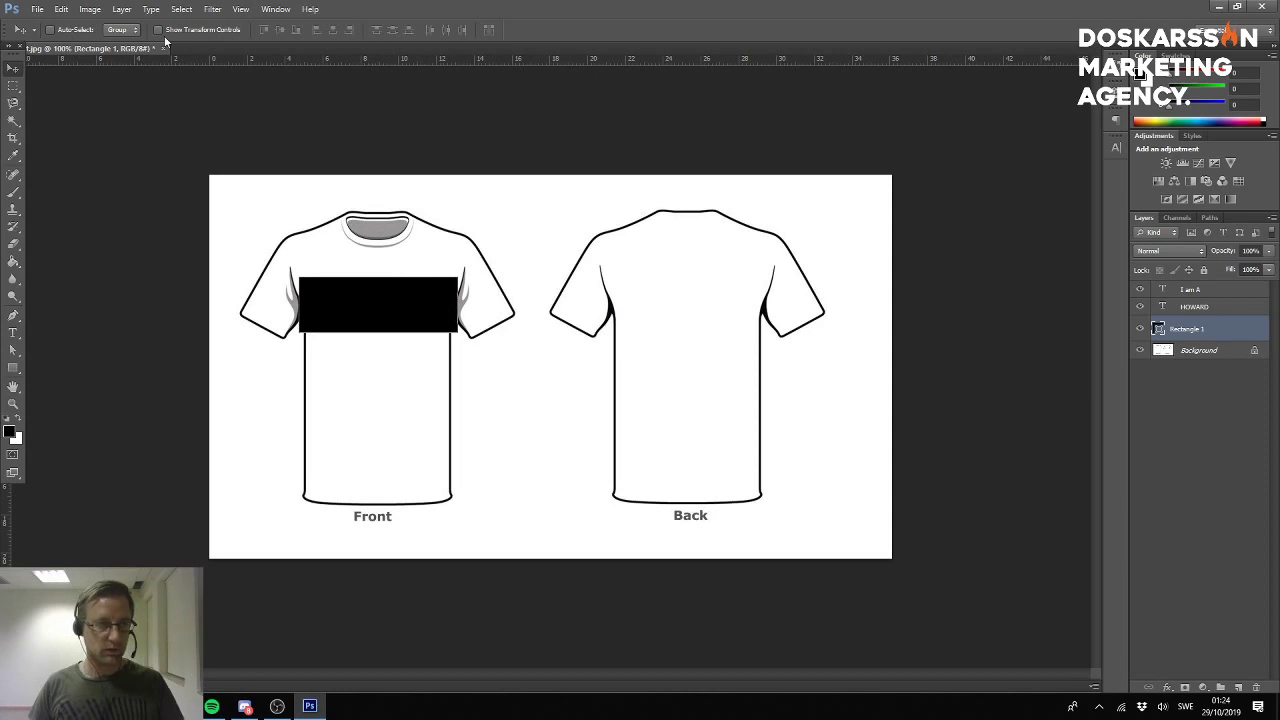
Switch to the browser to check the YouTube live stream's chat and return to the T-shirt design in Photoshop.
left_click(12, 367)
key("alt+Tab")
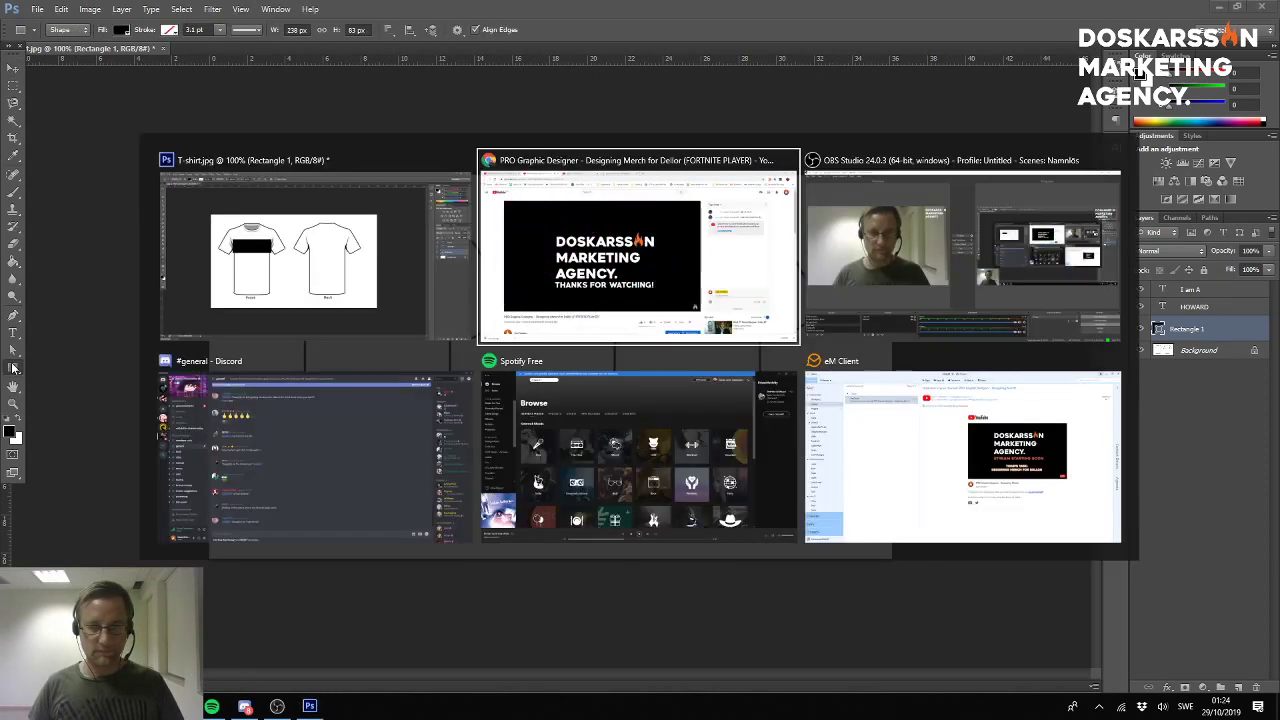
key("Tab")
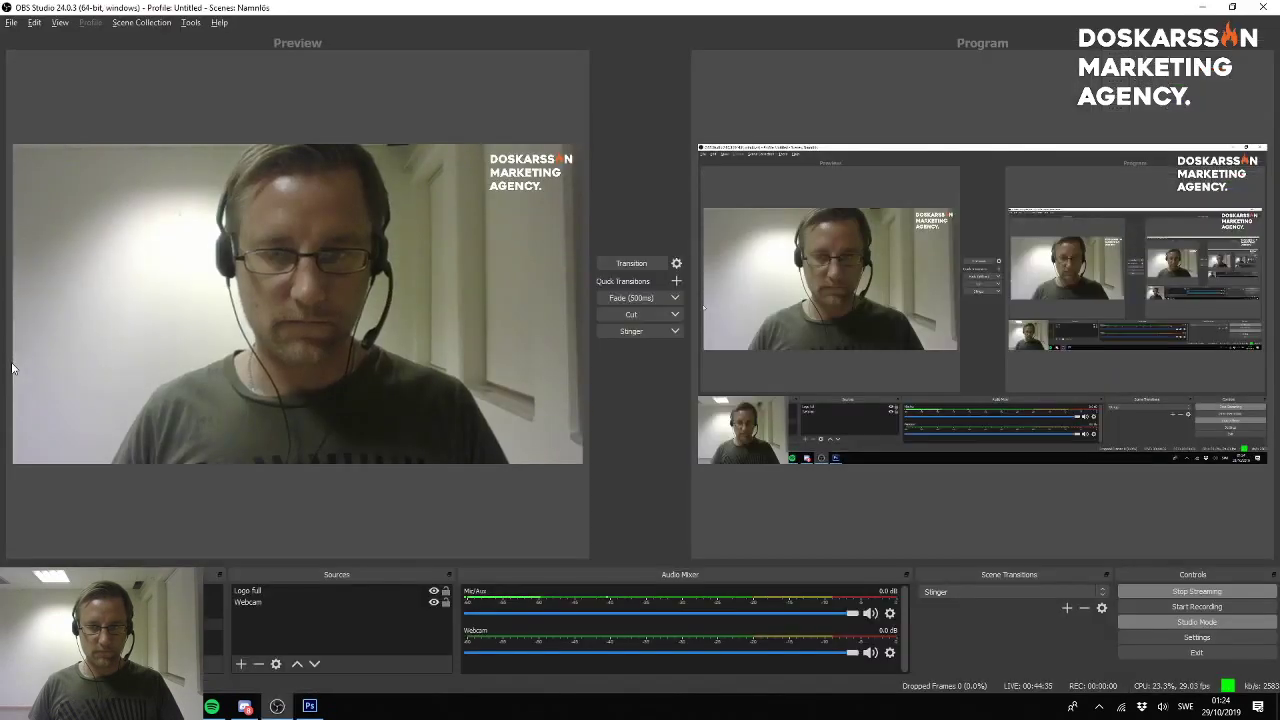
key("alt+Tab")
key("Tab")
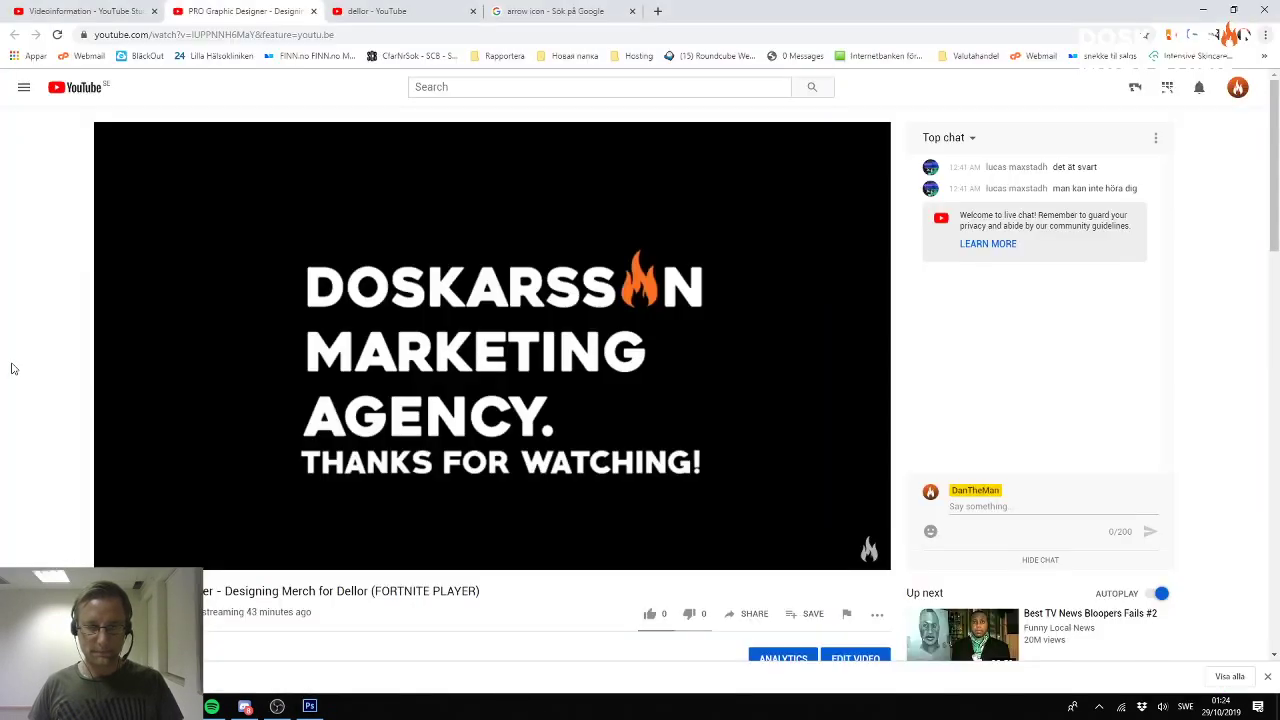
key("alt+Tab")
key("Tab")
key("Tab")
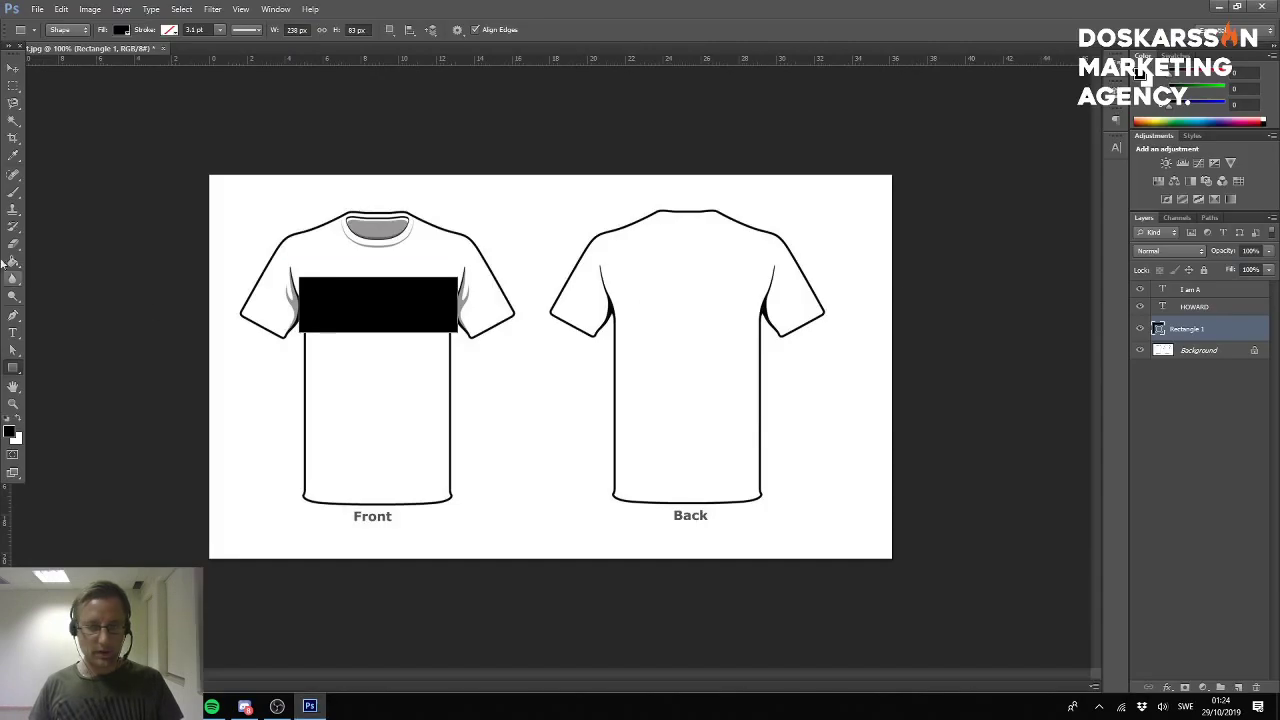
Set the foreground colour to a strong red with RGB values 205, 0, 0.
left_click(124, 32)
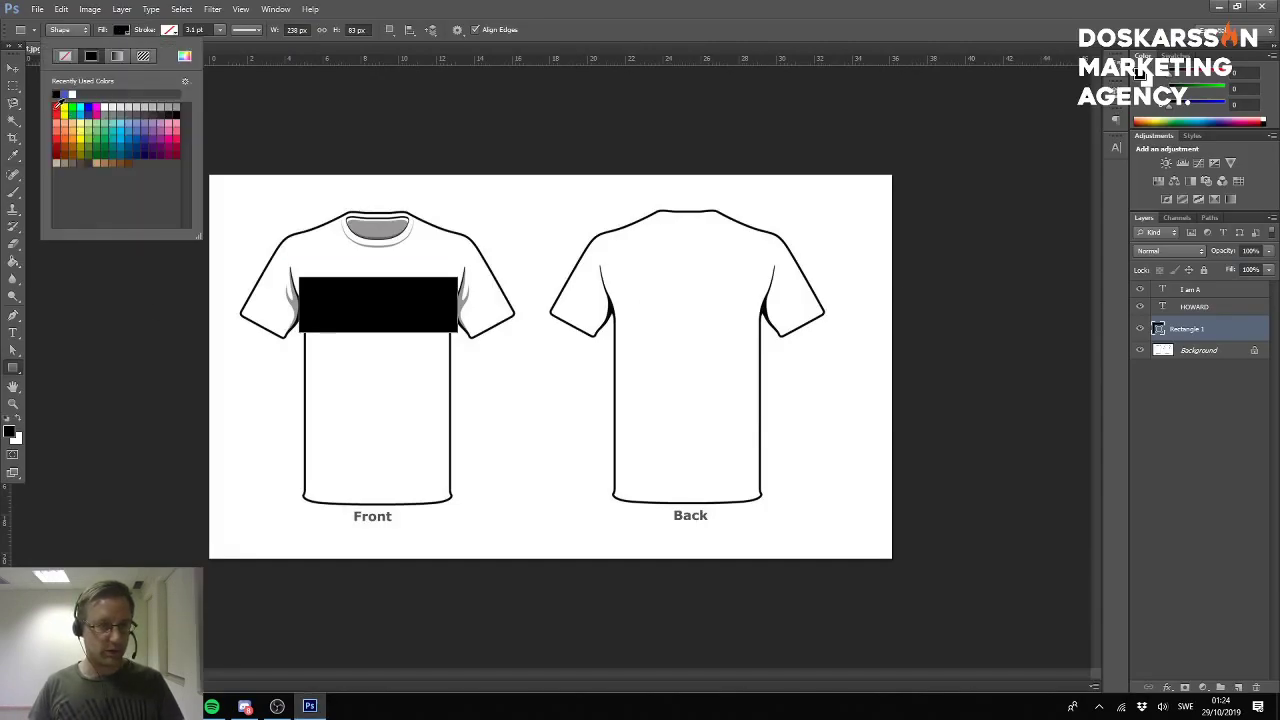
left_click(121, 31)
left_click(9, 433)
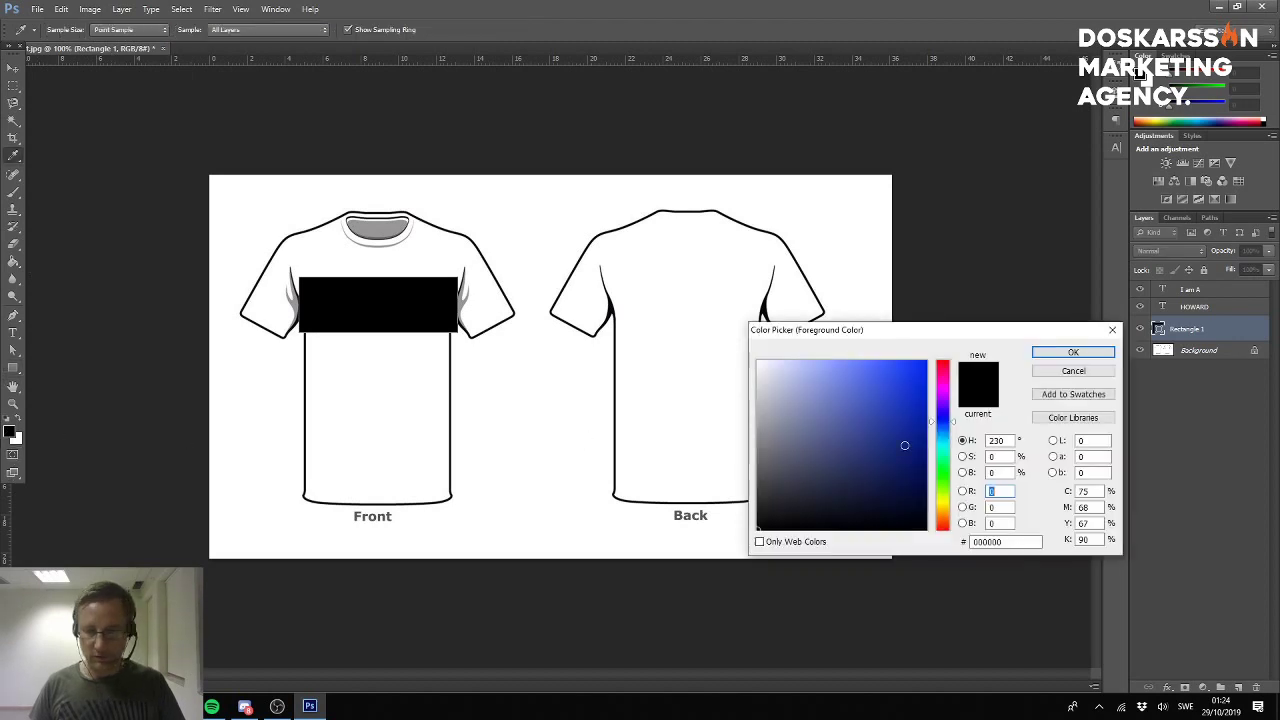
mouse_move(949, 443)
left_mouse_down()
mouse_move(946, 360)
mouse_move(928, 404)
mouse_move(927, 393)
left_mouse_up()
left_click(890, 405)
left_click(915, 386)
left_click(1073, 352)
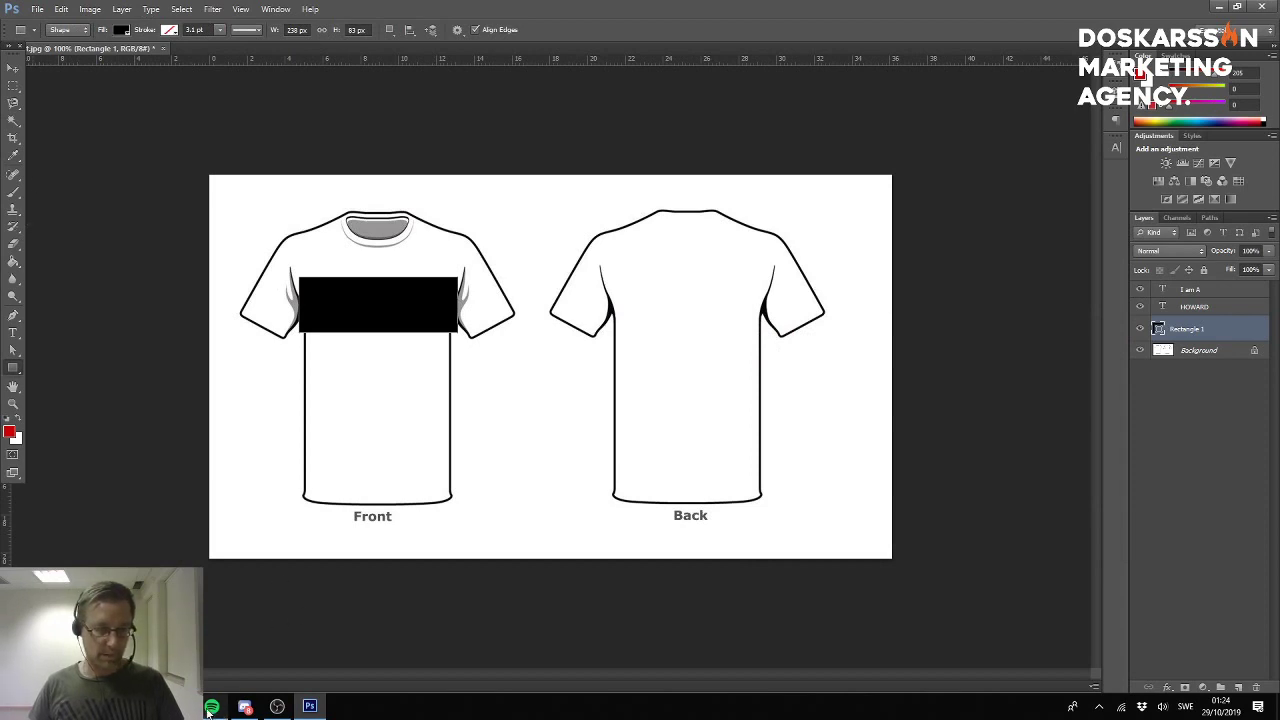
Fill the chest rectangle with the recently used red and shift it 0.07 cm right and 0.14 cm down.
left_click(122, 30)
left_click(57, 92)
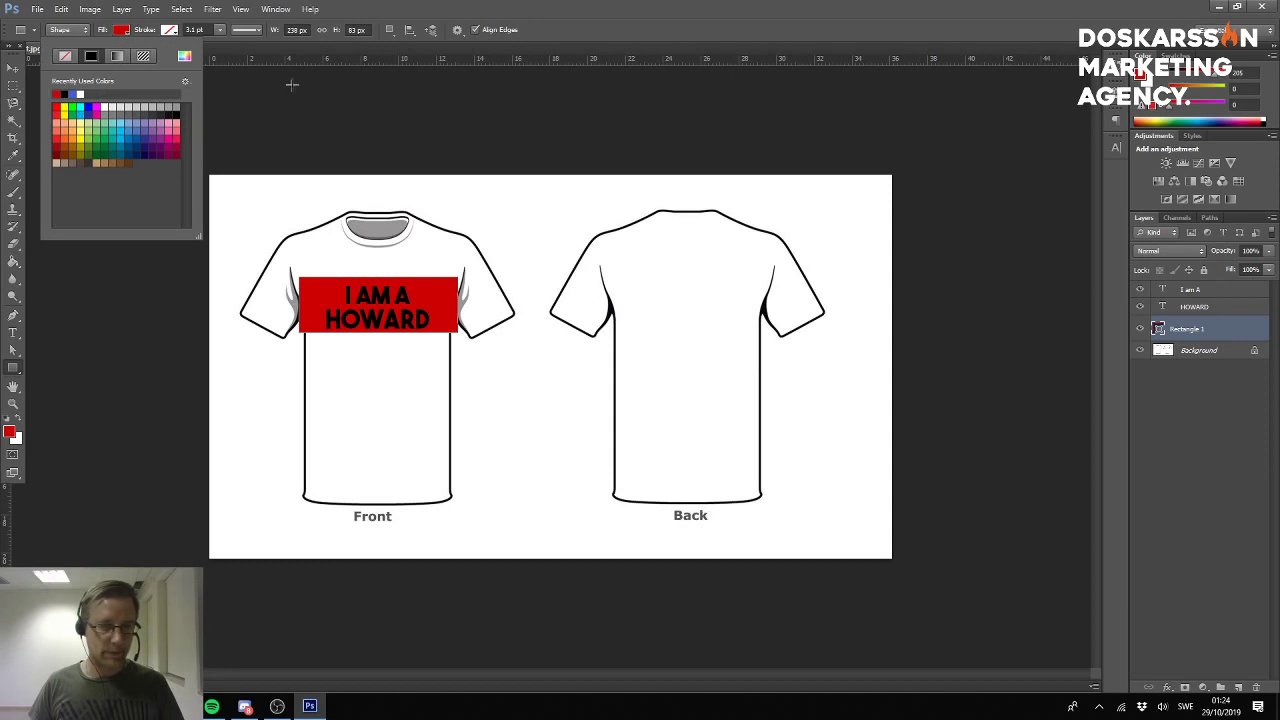
left_click(124, 32)
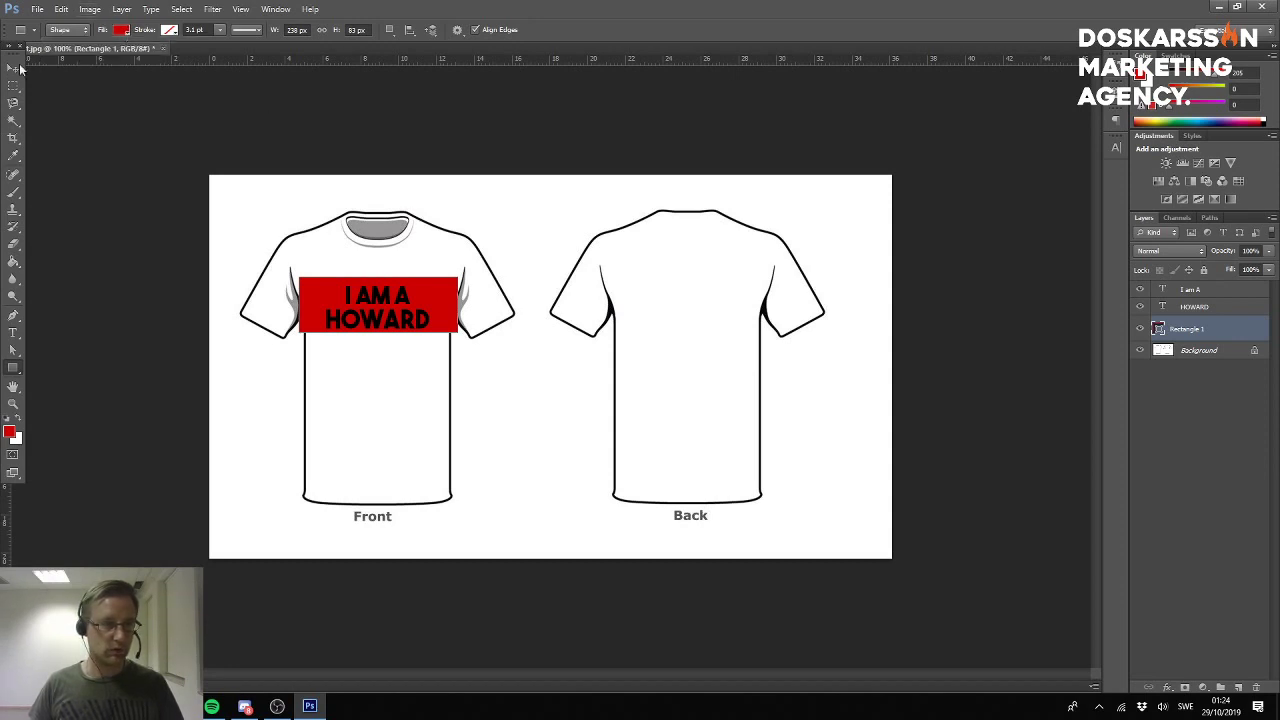
left_click(19, 68)
left_click_drag(434, 295, 436, 299)
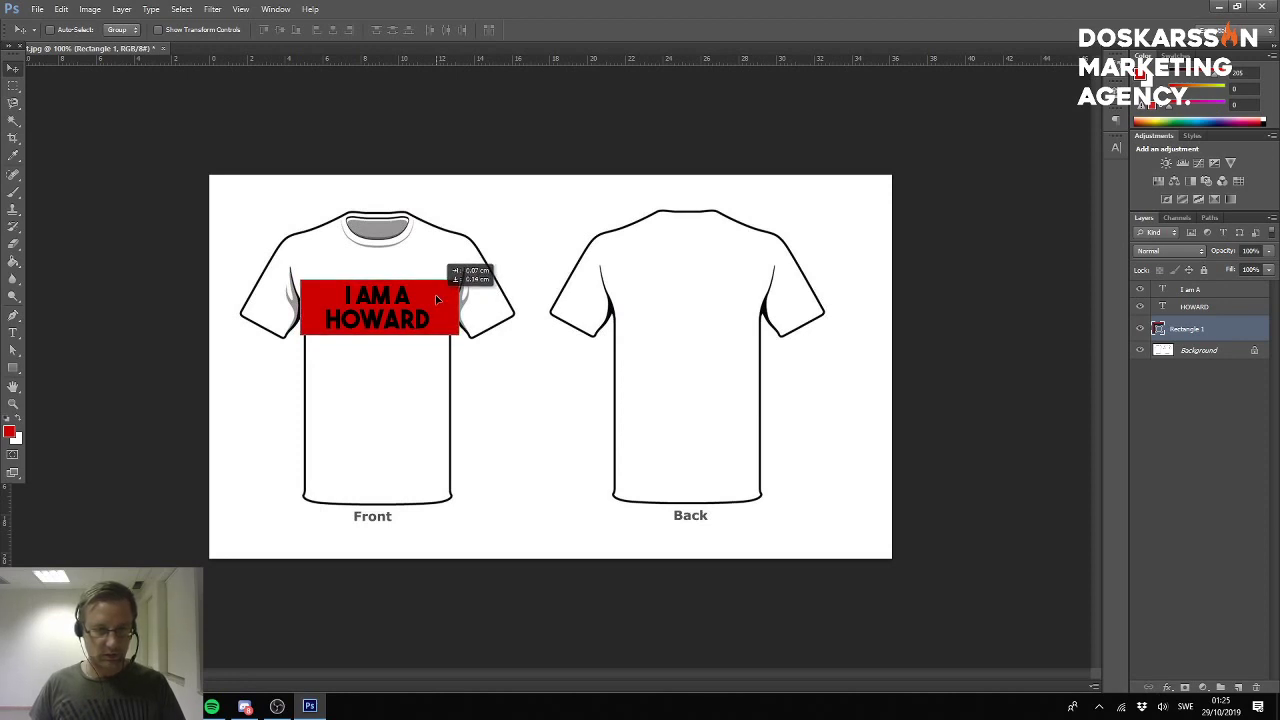
left_click(1221, 309)
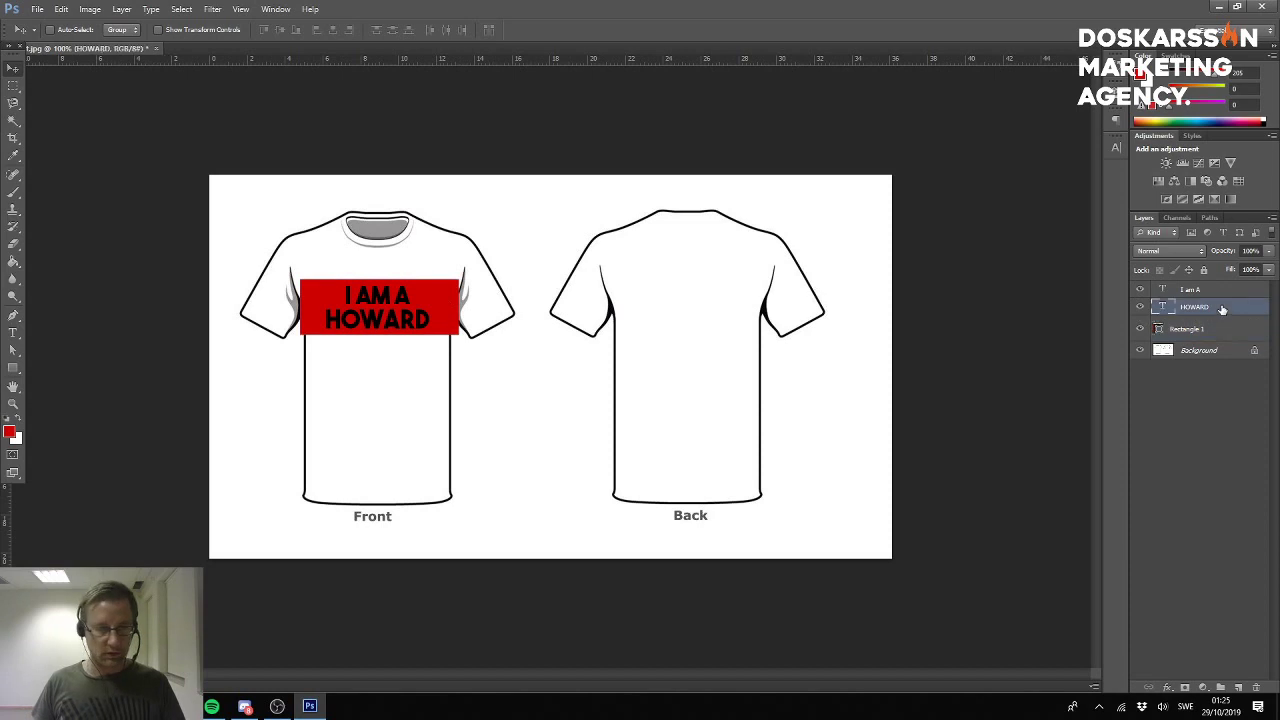
key("ctrl+plus")
key("ctrl+plus")
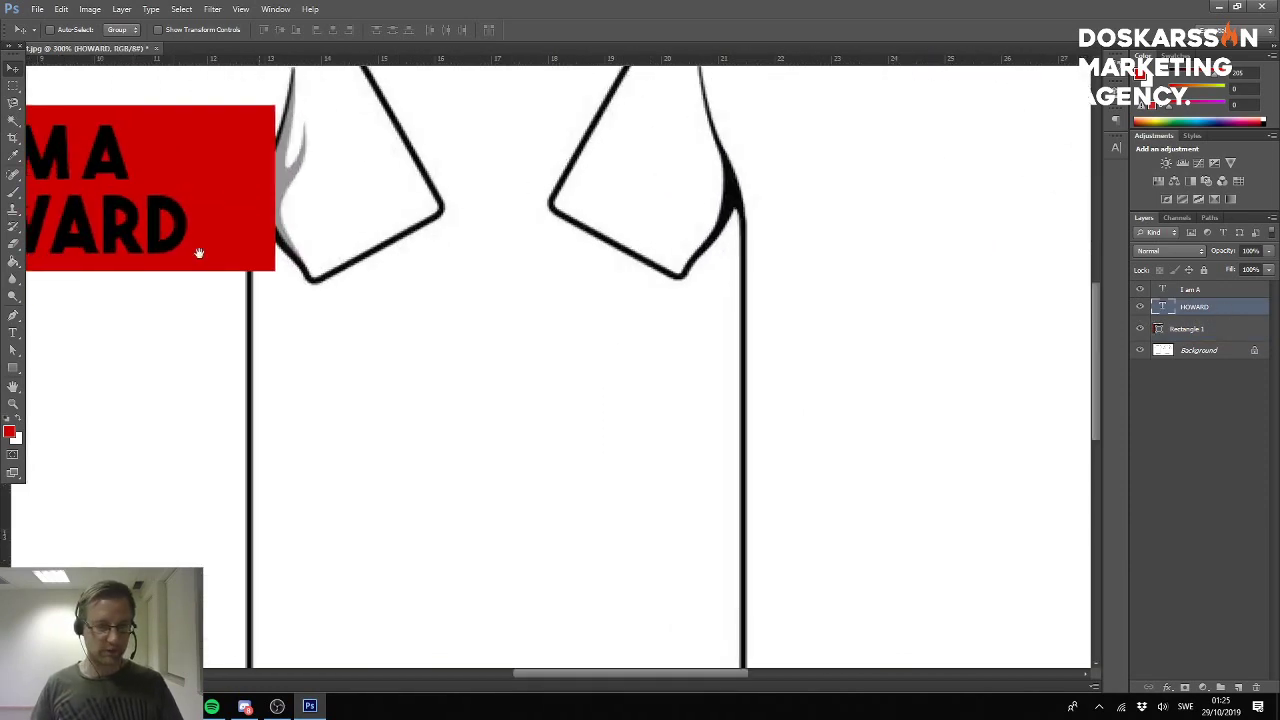
left_click_drag(197, 251, 691, 409)
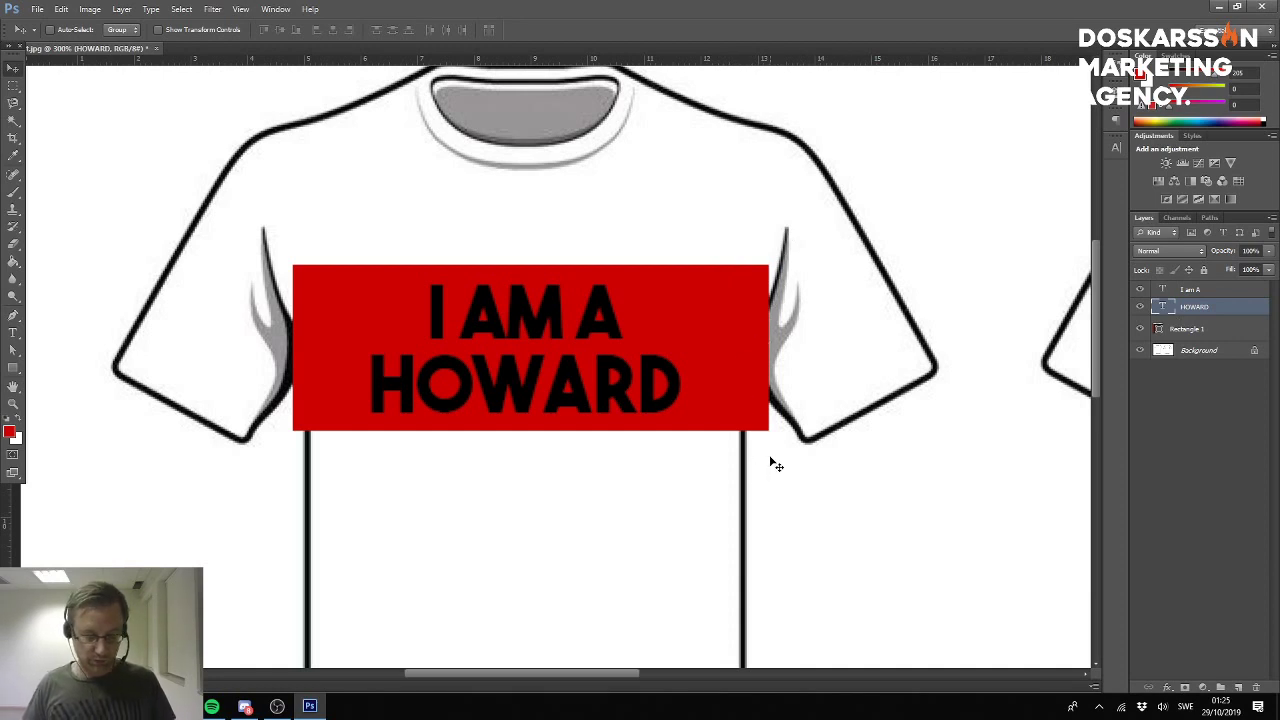
key("ctrl+t")
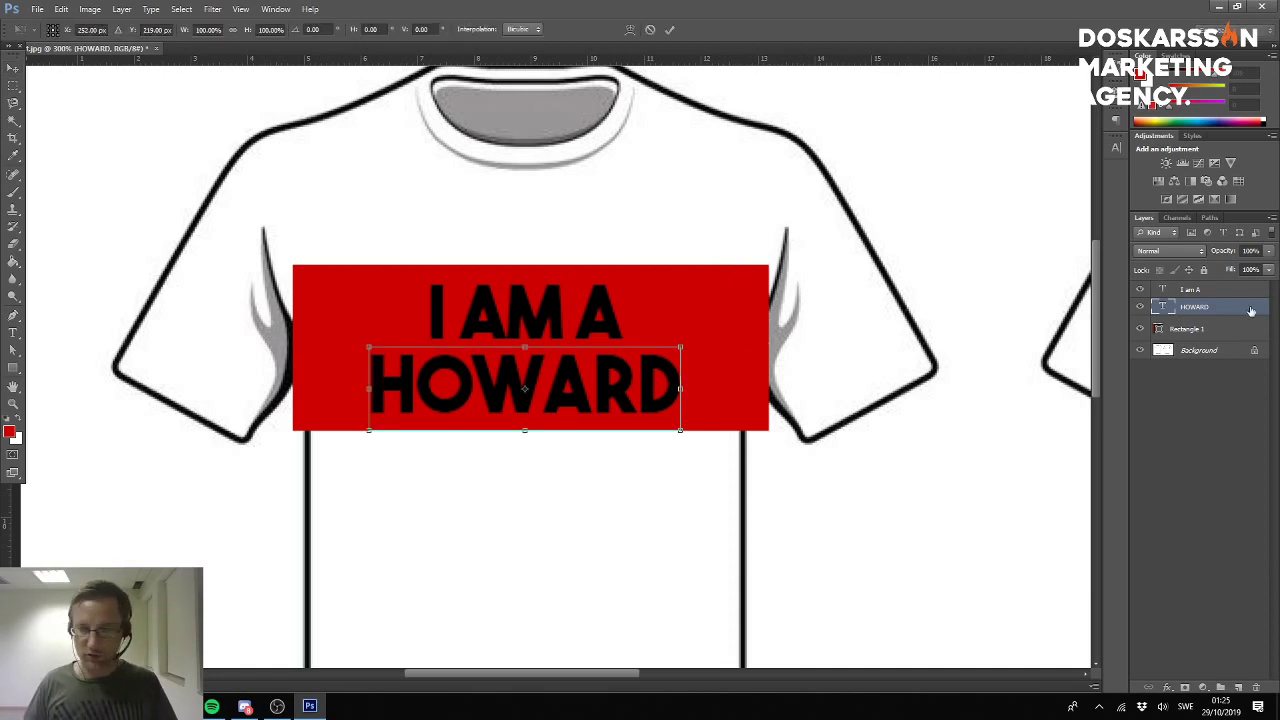
key("Return")
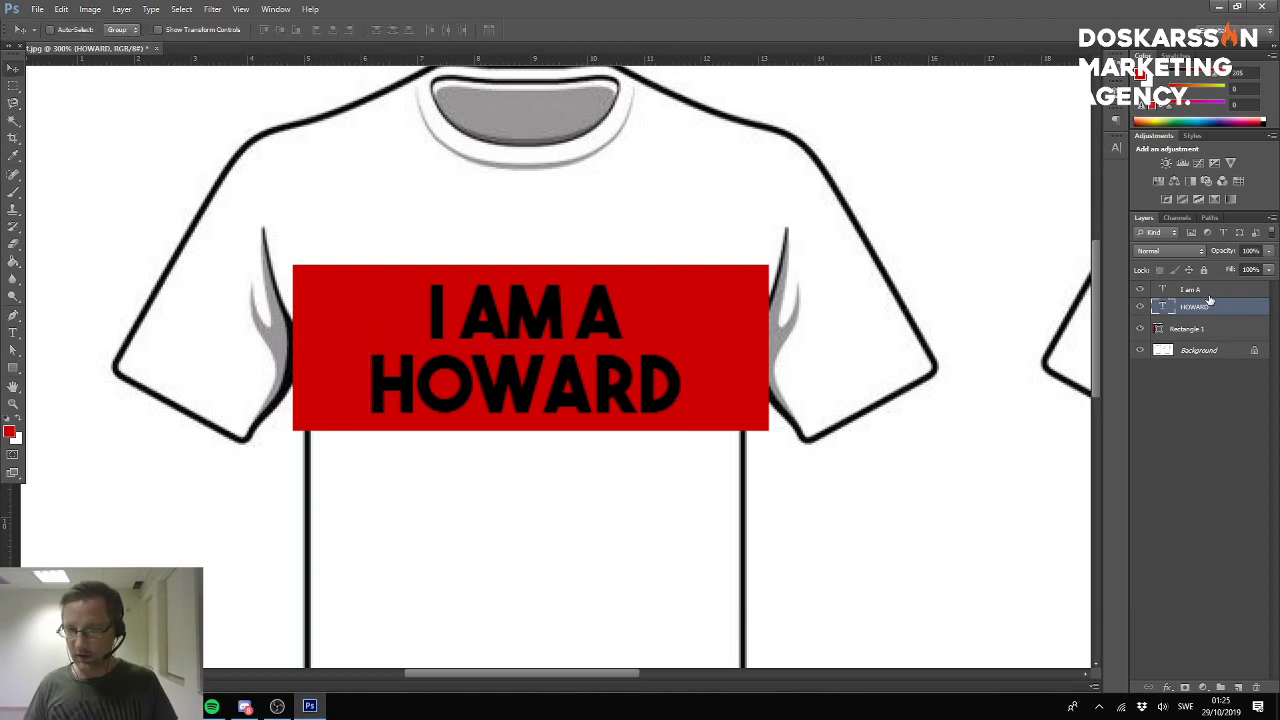
Widen the red chest rectangle on both sides with Free Transform so it reaches over the armpit shading.
left_click(1205, 327)
key("ctrl+t")
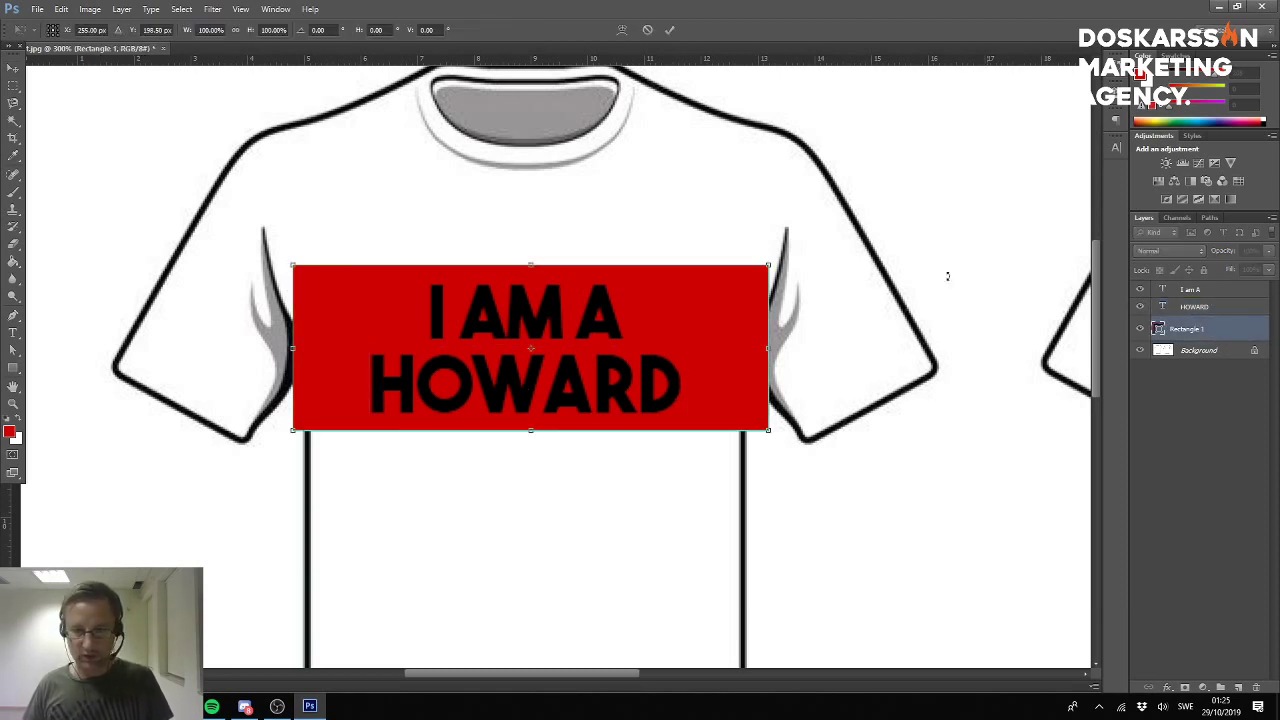
left_click_drag(768, 348, 782, 348)
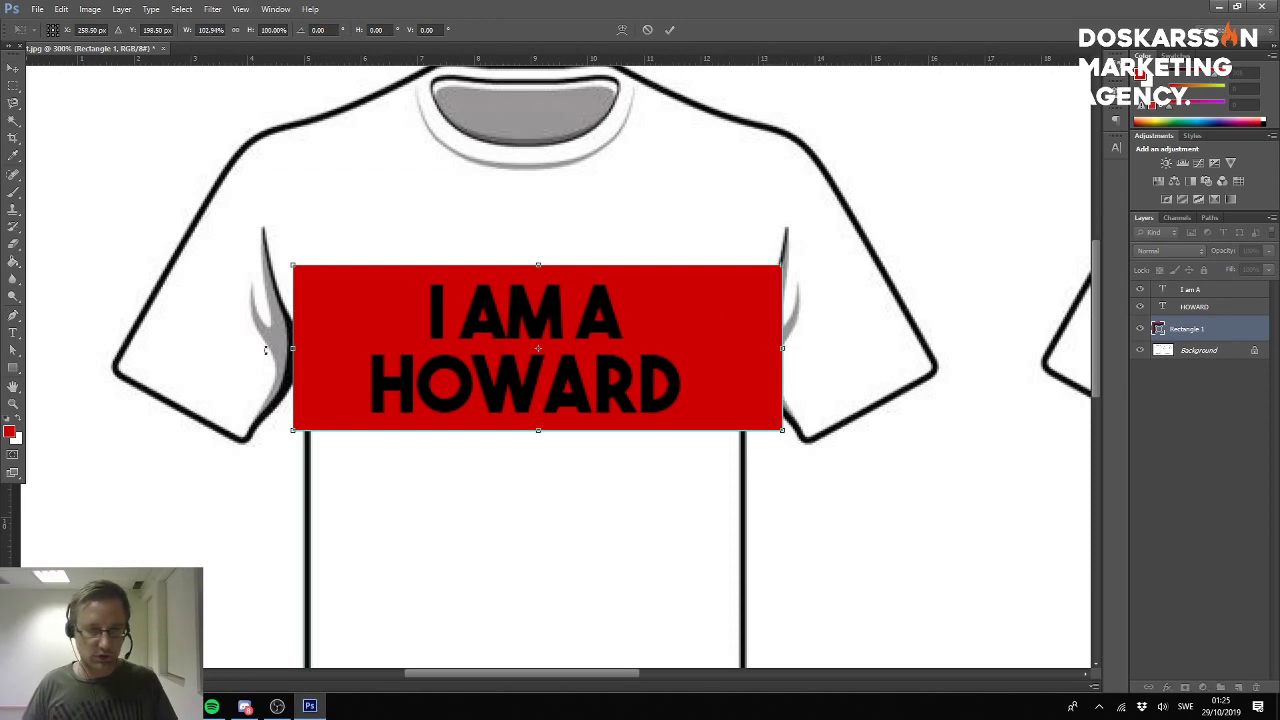
left_click_drag(293, 348, 257, 348)
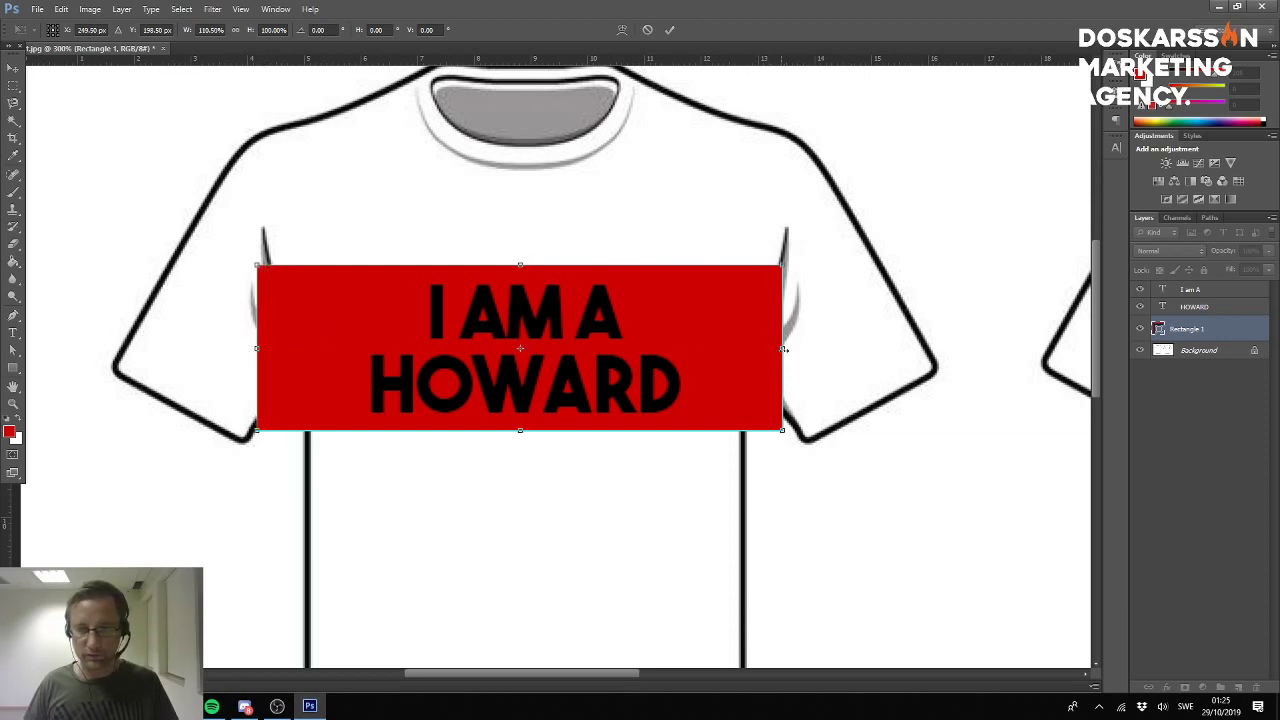
left_click_drag(782, 348, 797, 348)
key("Return")
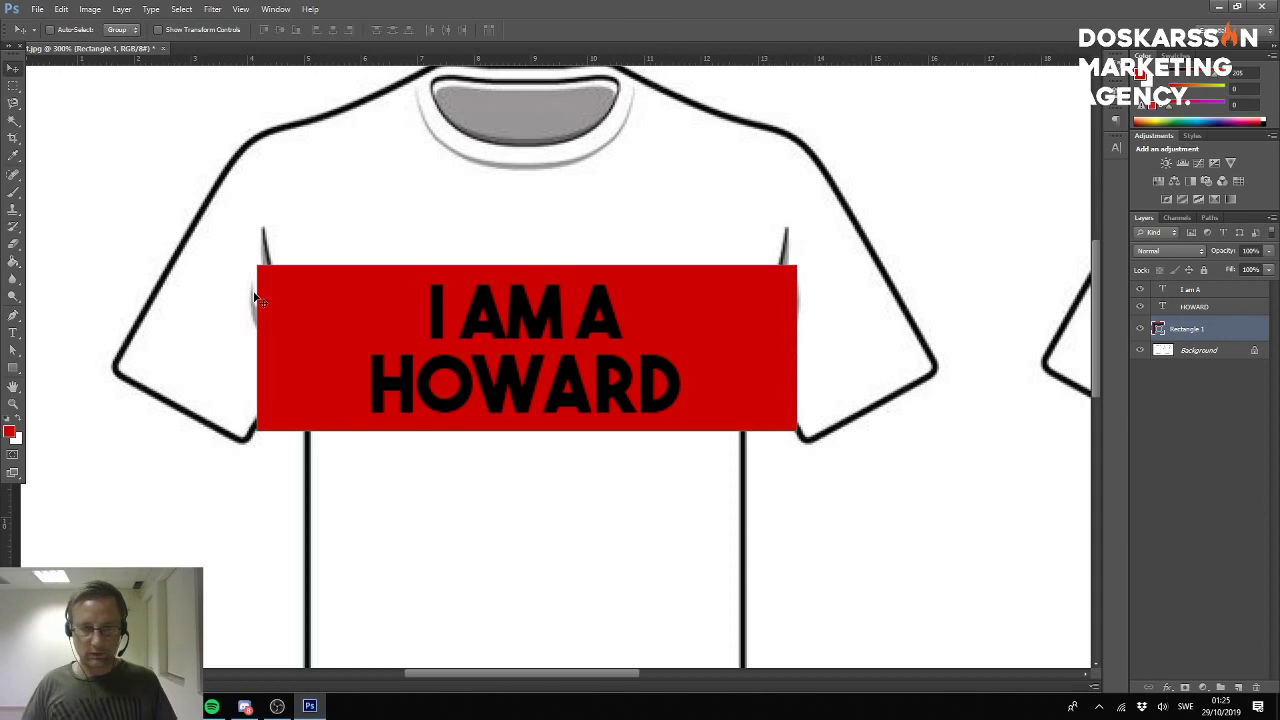
Rasterize the red rectangle's shape layer and hide it.
right_click(1212, 332)
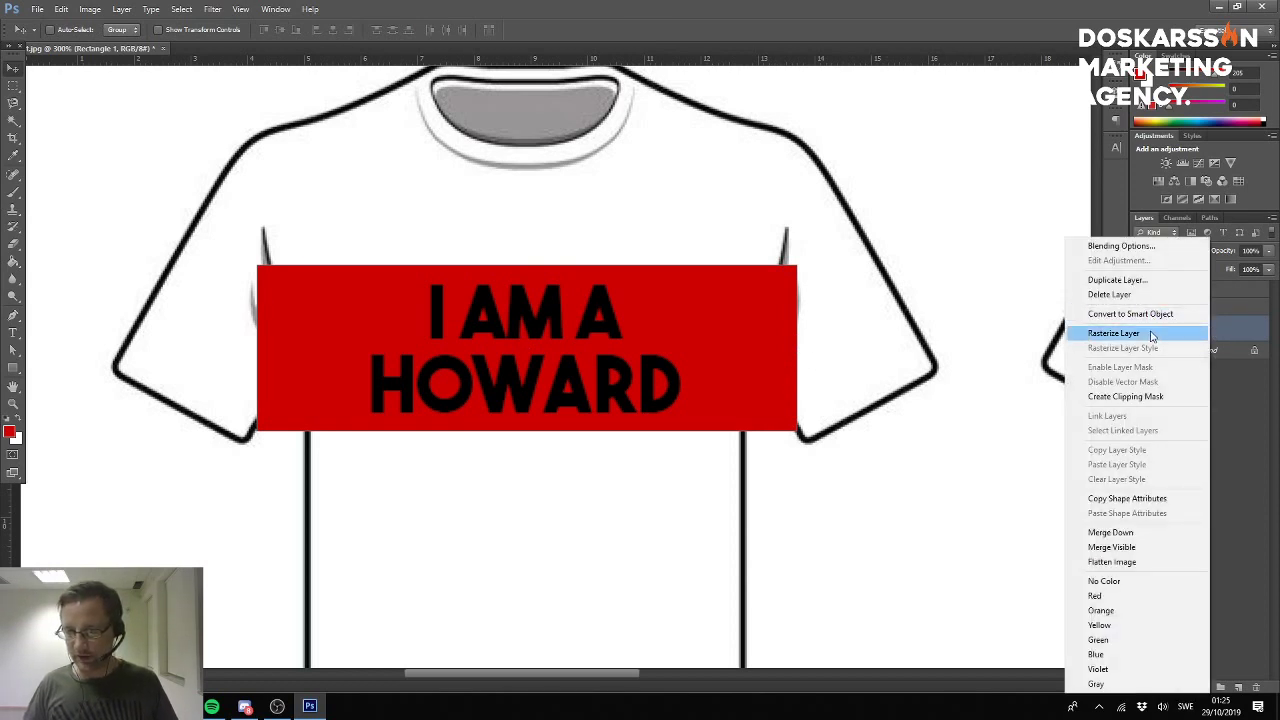
left_click(1150, 336)
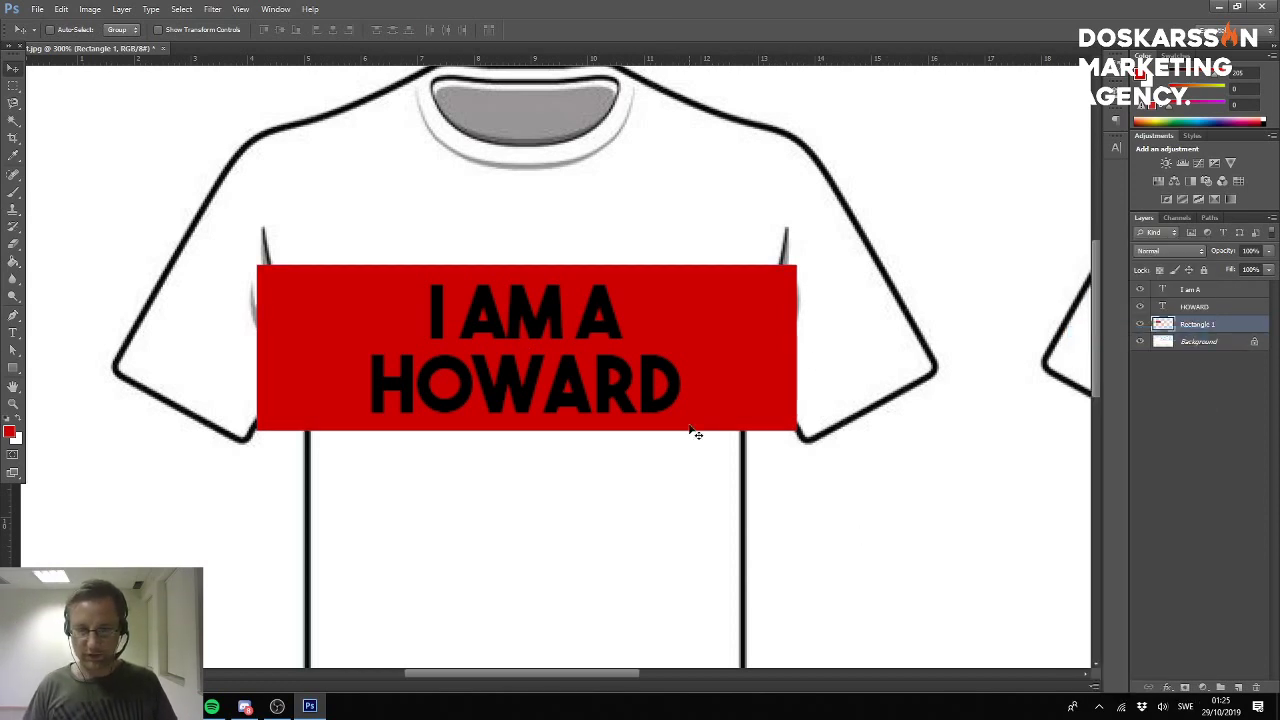
left_click(1140, 324)
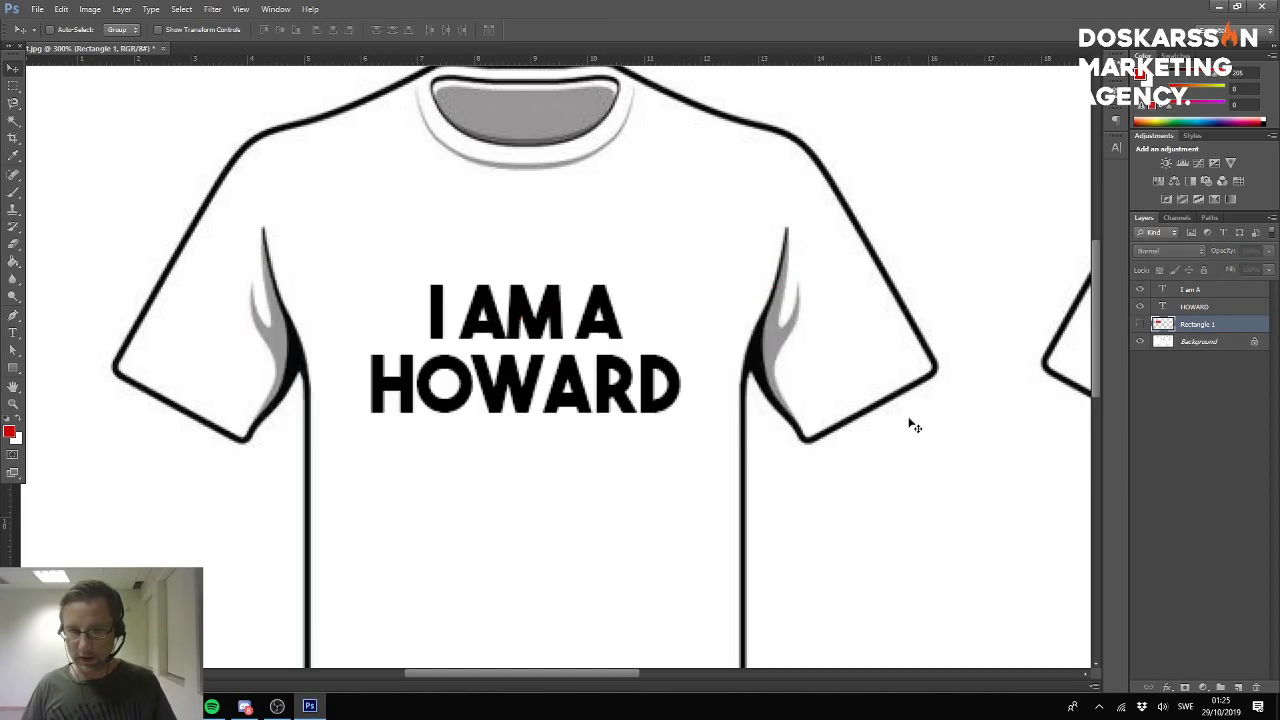
Clear the Magic Wand selection and convert the locked Background into a regular layer with the default name and settings.
left_click(13, 120)
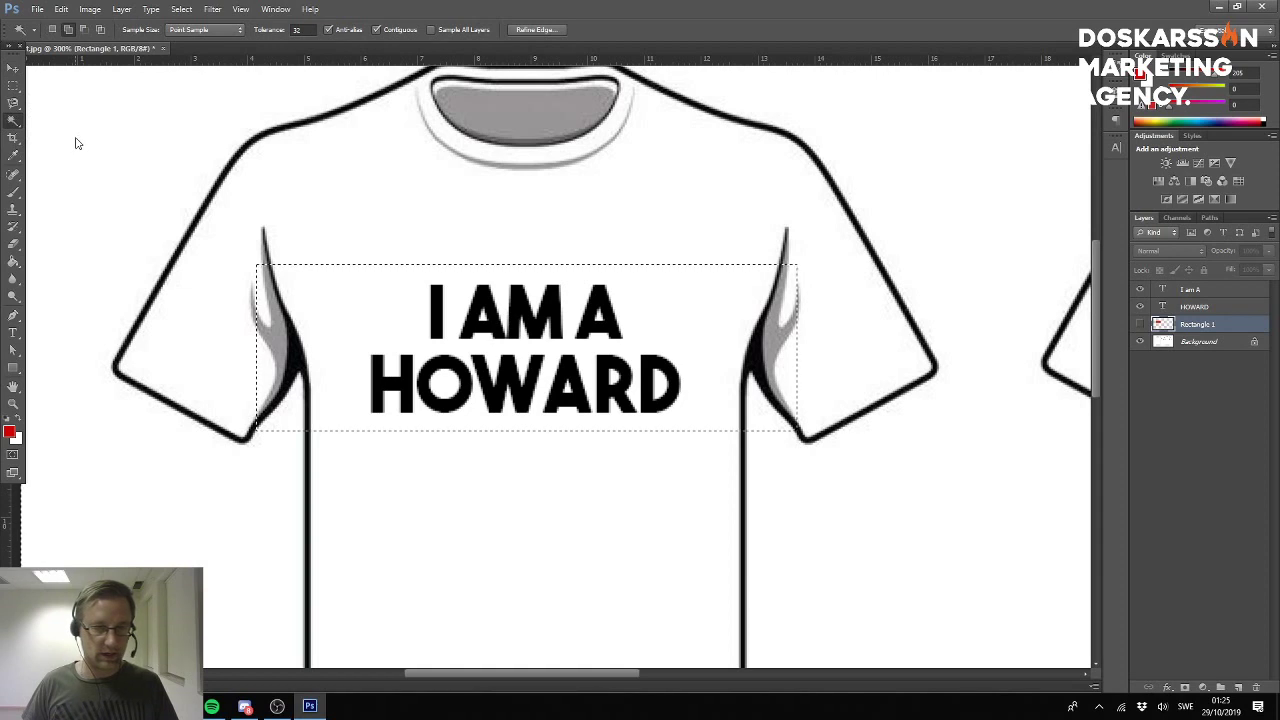
key("ctrl+d")
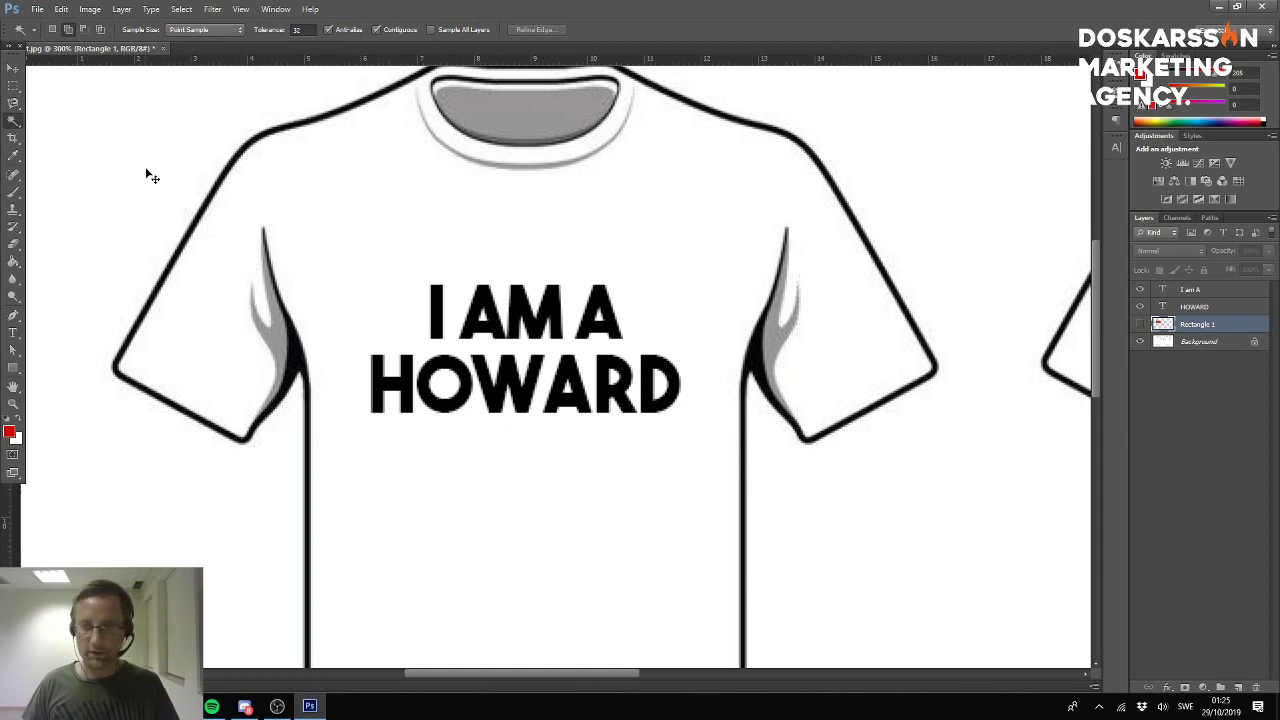
left_click(1215, 342)
double_click(1253, 343)
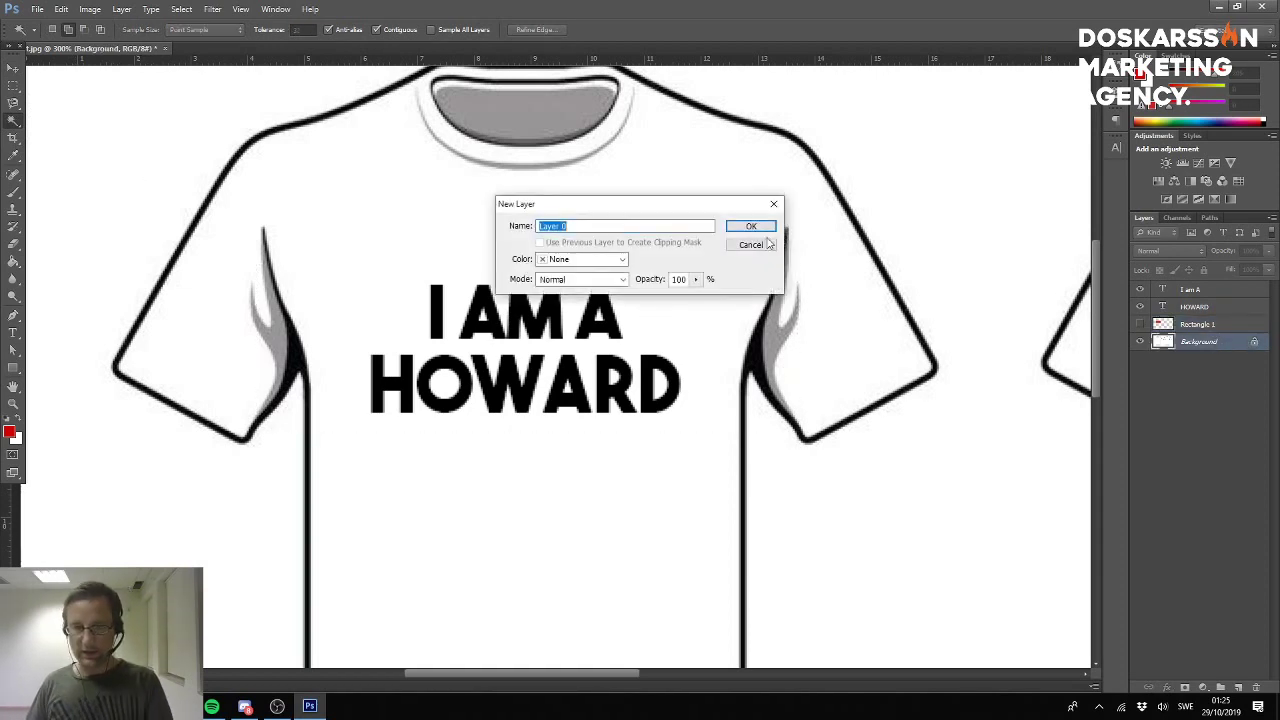
key("Return")
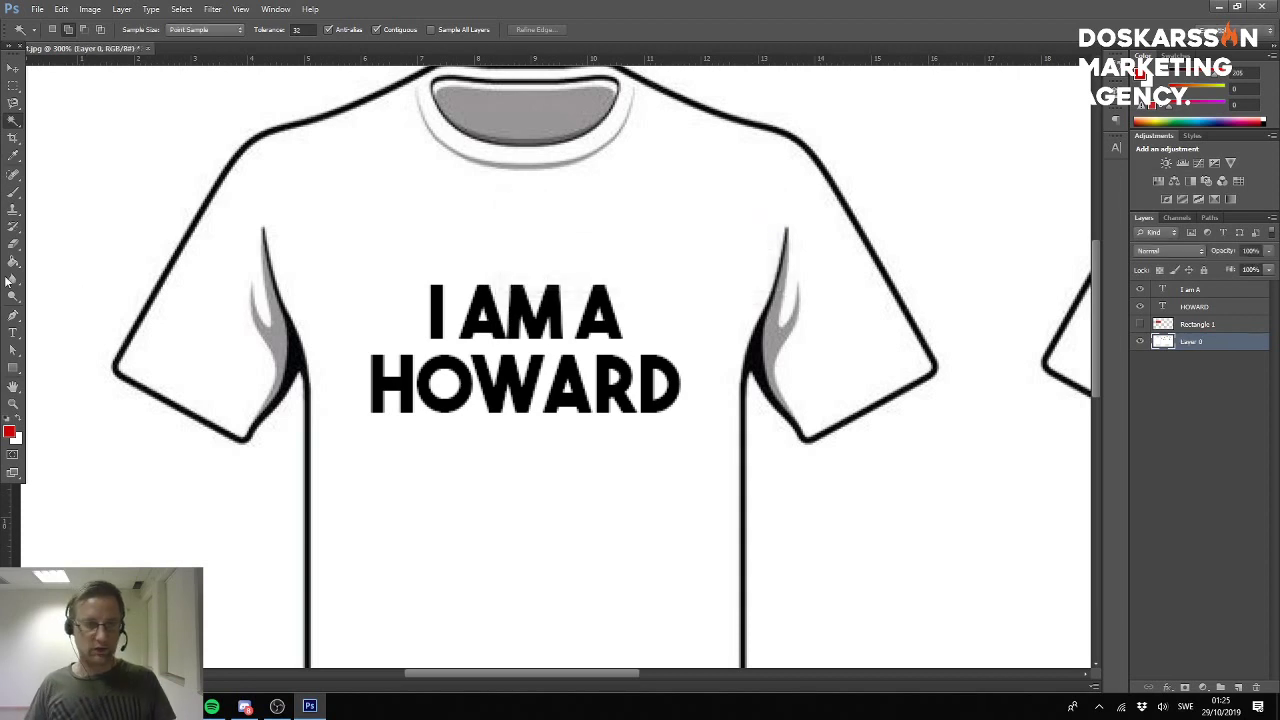
Select the area outside the shirts with the Magic Wand, cut it out of the red rectangle's layer and deselect.
left_click(93, 240)
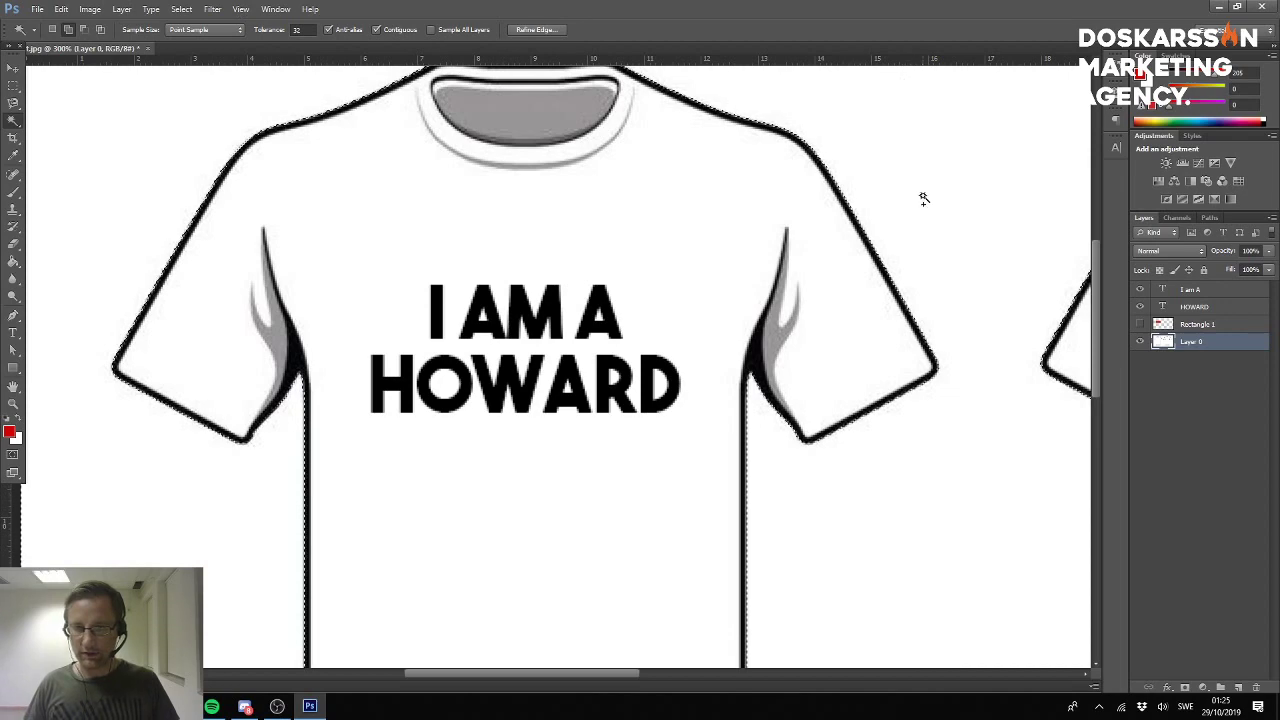
key("ctrl+minus")
key("ctrl+minus")
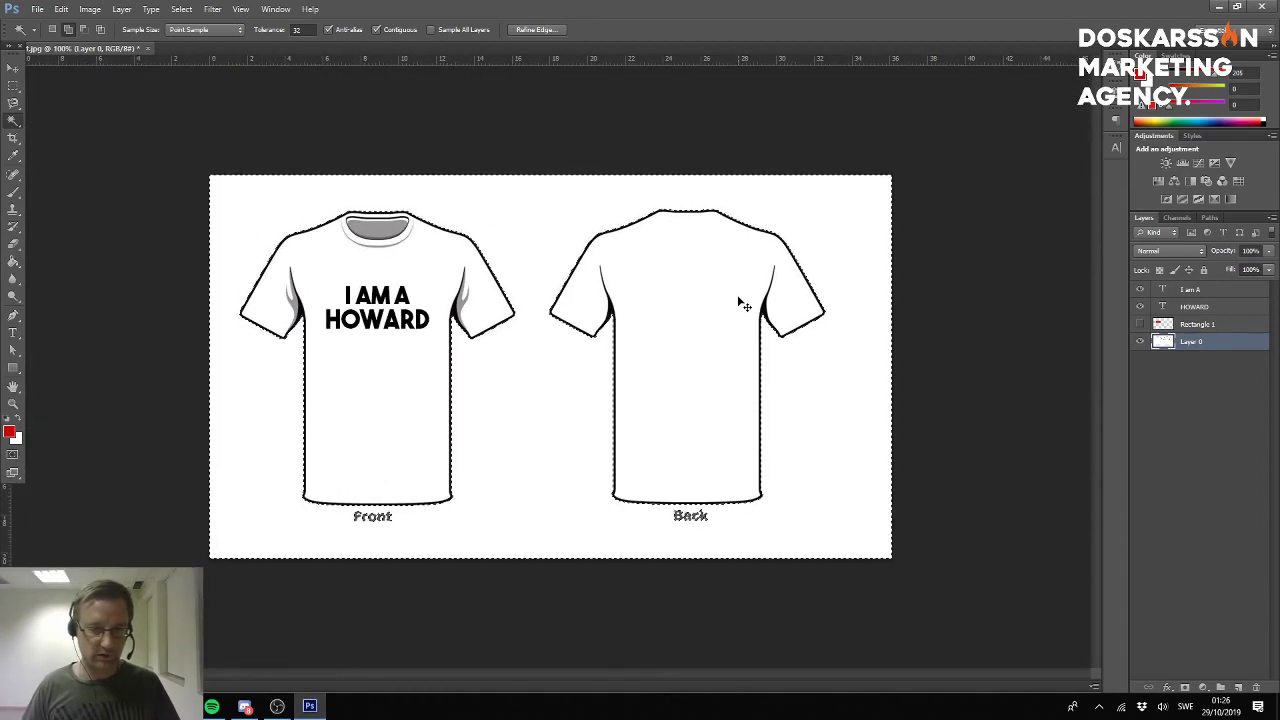
key("ctrl+plus")
key("ctrl+plus")
scroll(737, 343, "left", 5)
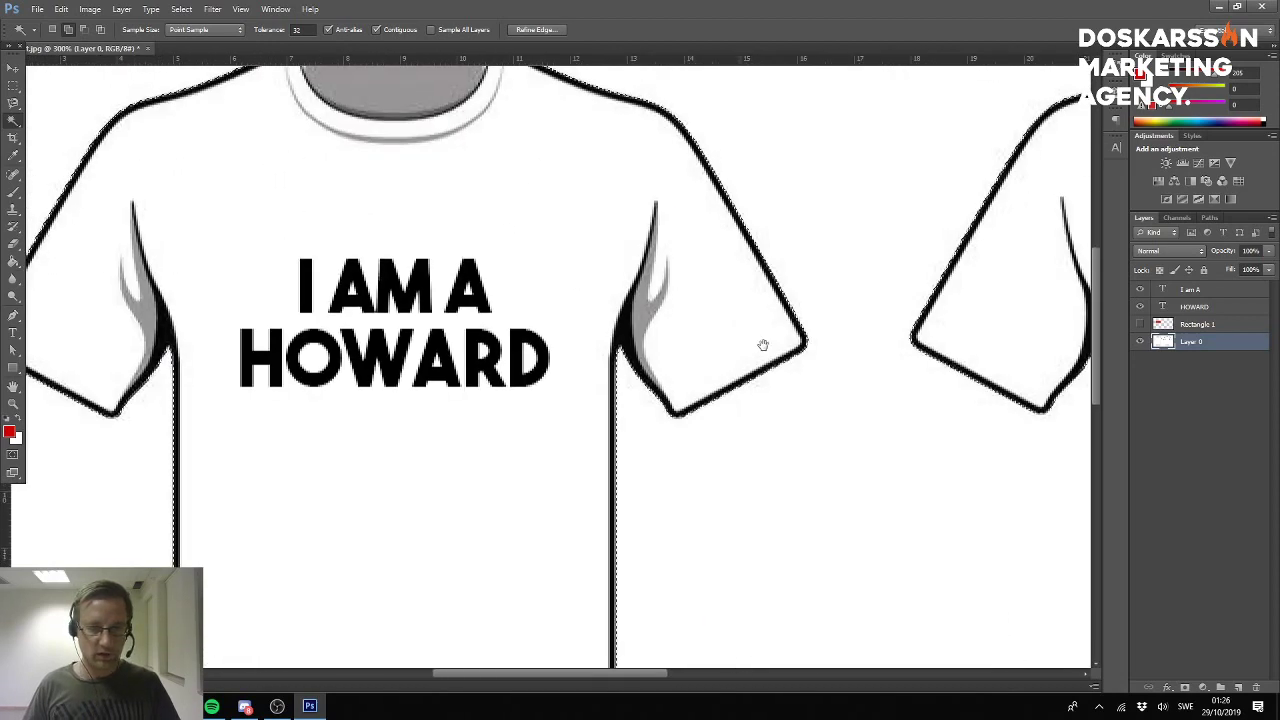
left_click_drag(762, 345, 874, 354)
left_click(1225, 323)
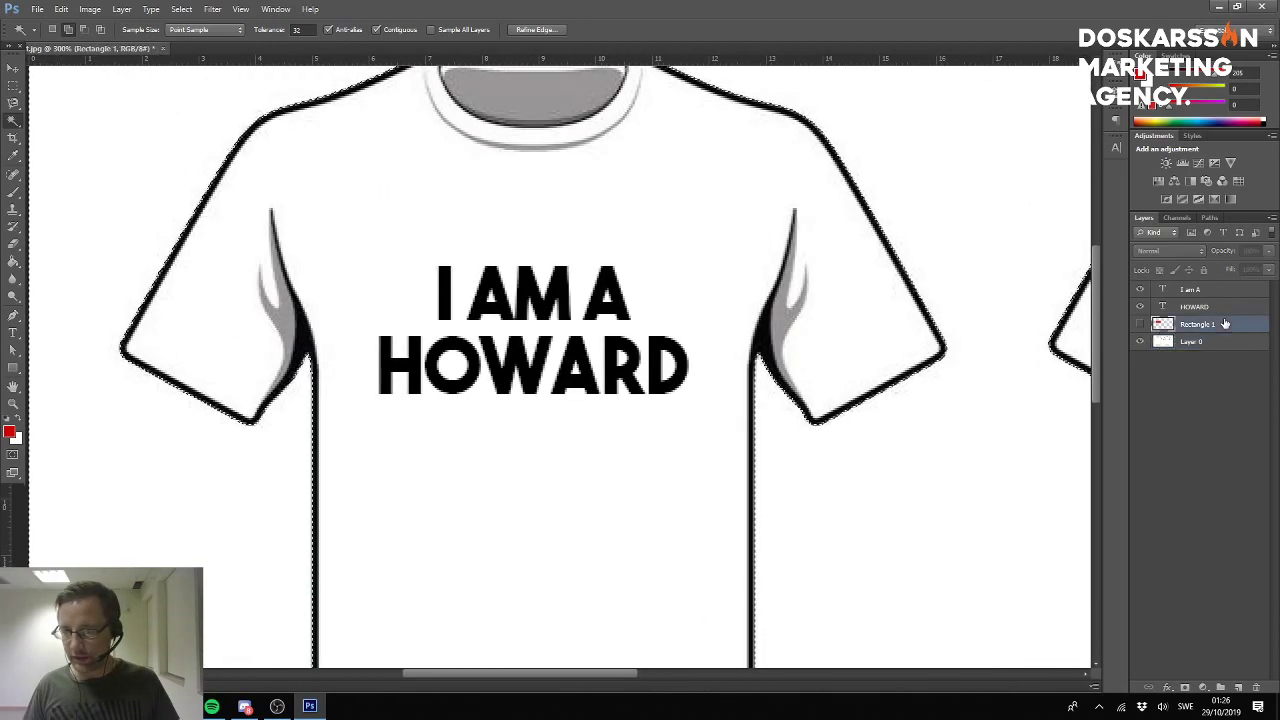
left_click(1140, 325)
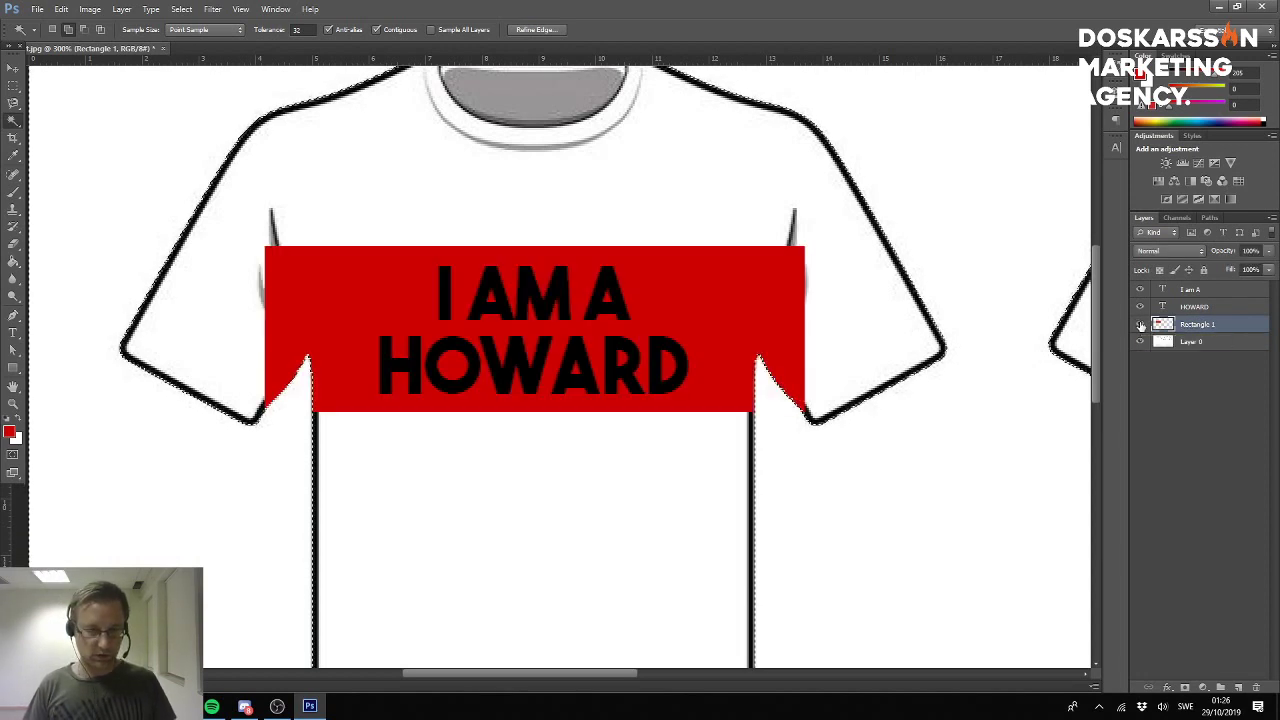
key("ctrl+d")
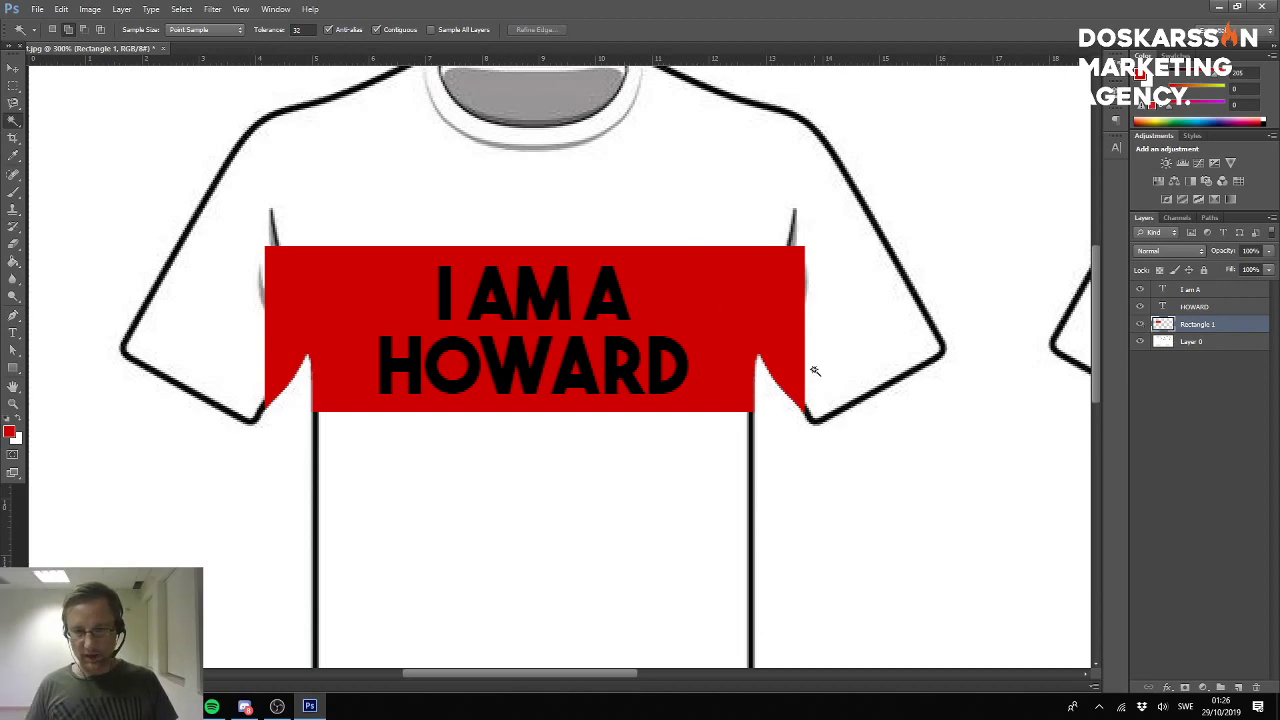
Toggle the red rectangle's visibility repeatedly to compare its trimmed edges with the shirt outline at the armpits.
left_click(1141, 325)
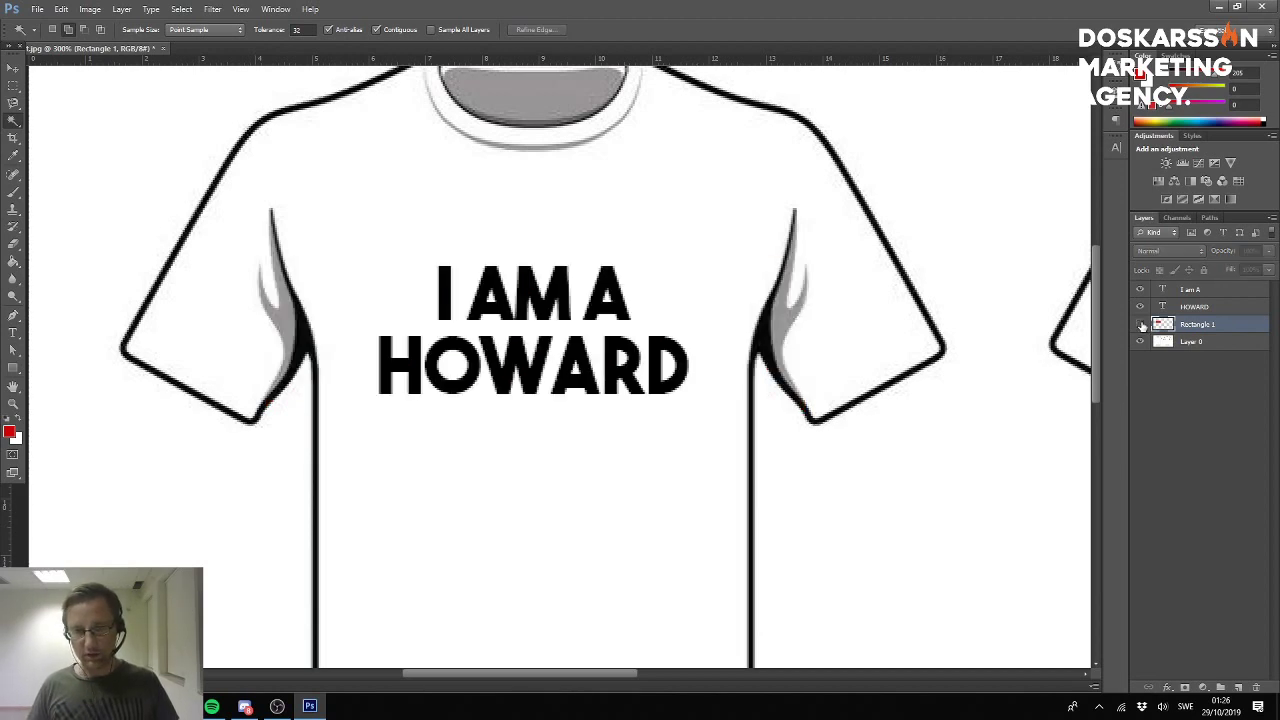
left_click(1141, 325)
left_click(1141, 325)
left_click(1141, 325)
left_click(1141, 325)
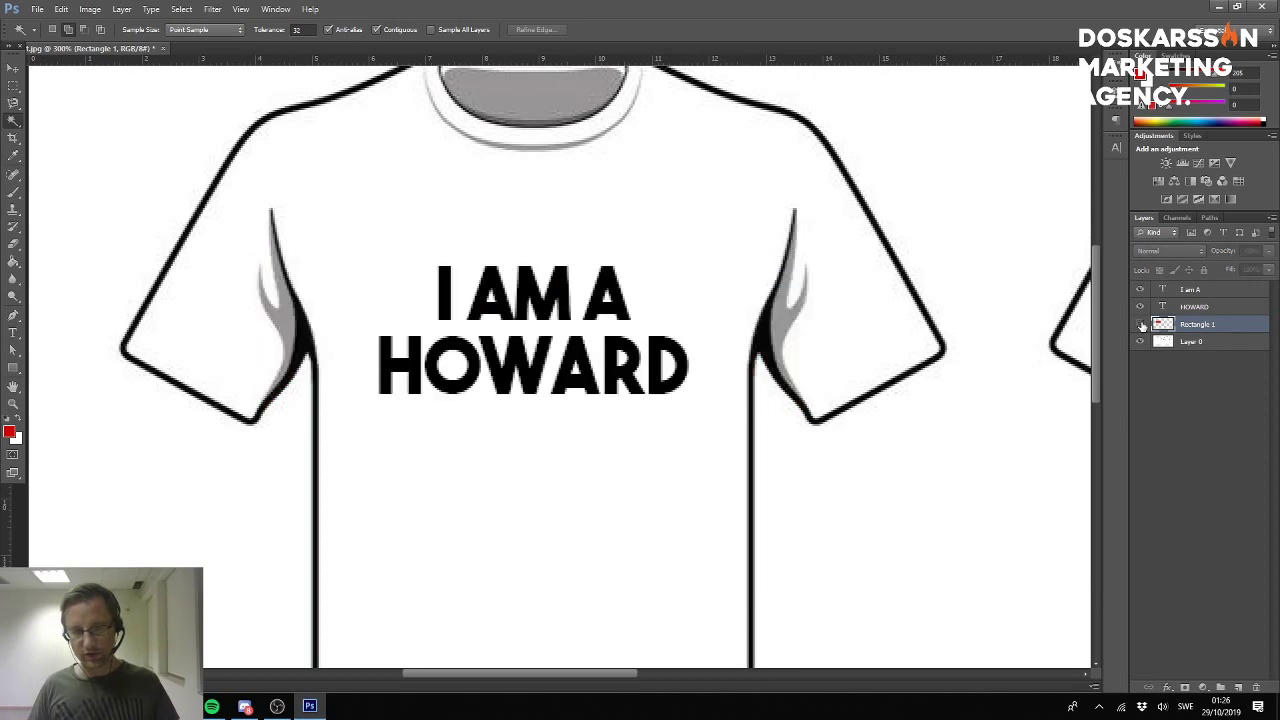
left_click(1141, 325)
left_click(1141, 325)
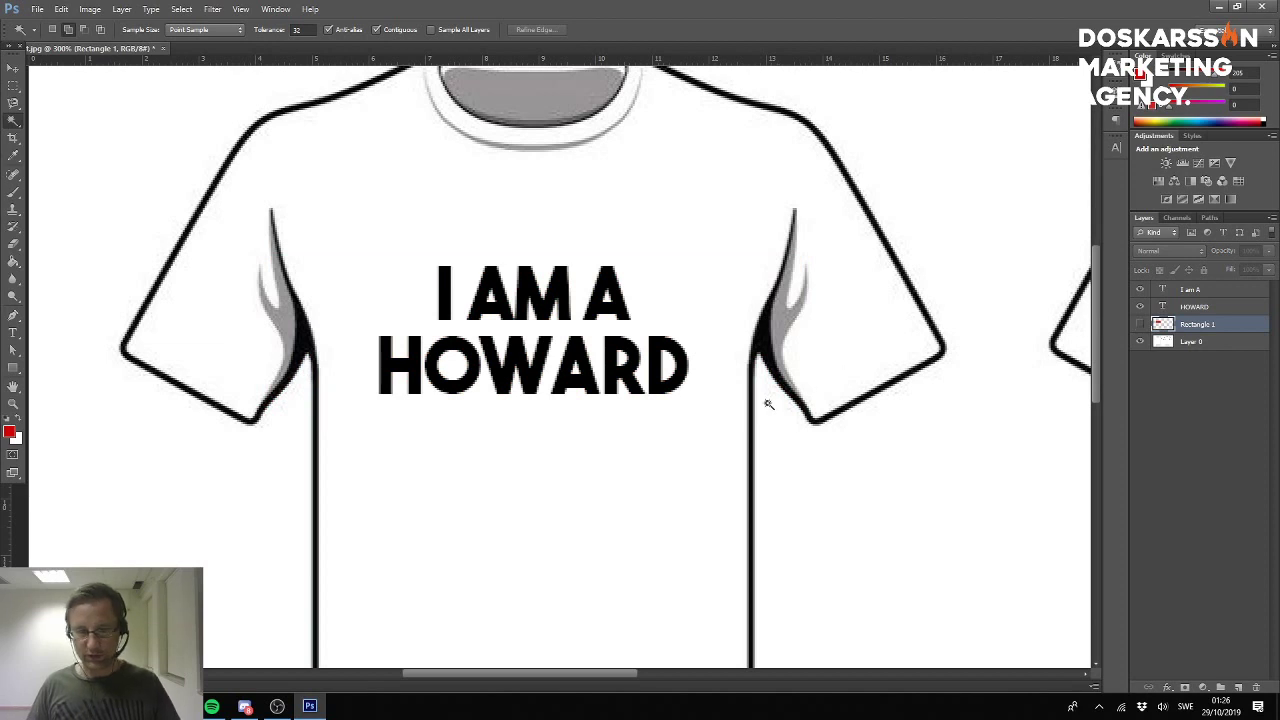
left_click(1141, 325)
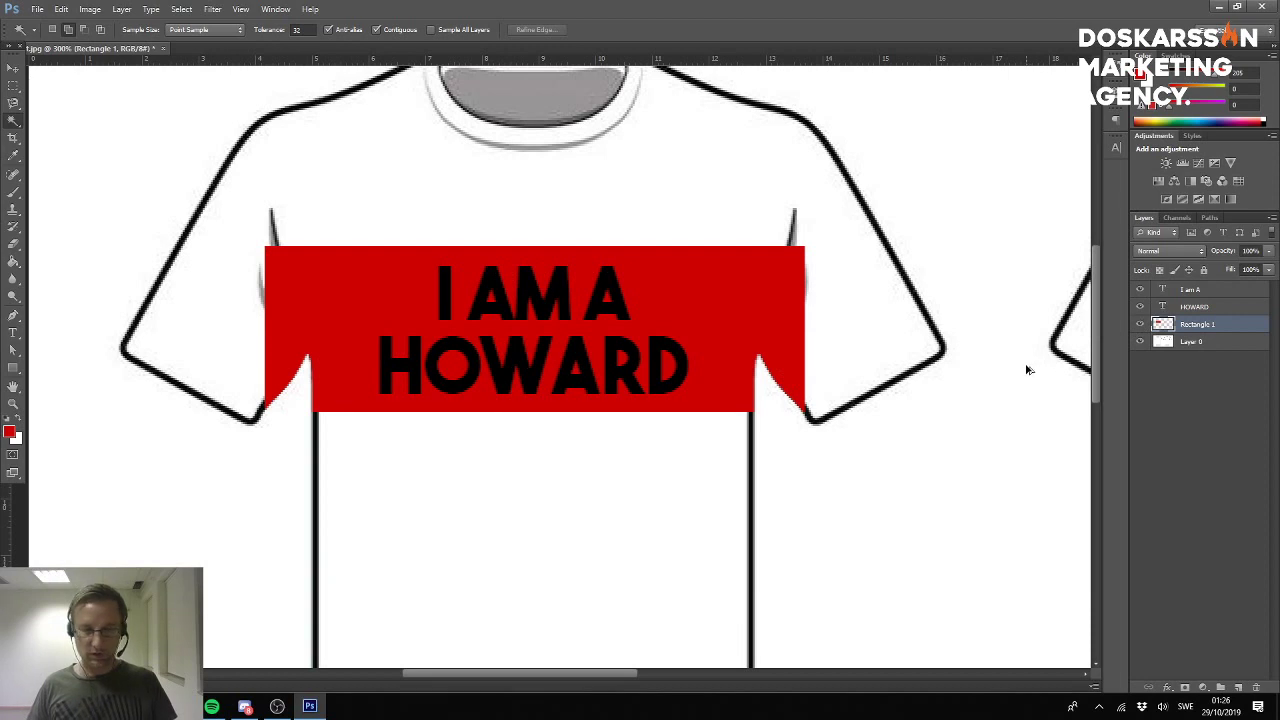
Undo the trimming of the red rectangle and hide its layer again.
left_click(1027, 369)
key("ctrl+alt+z")
key("ctrl+alt+z")
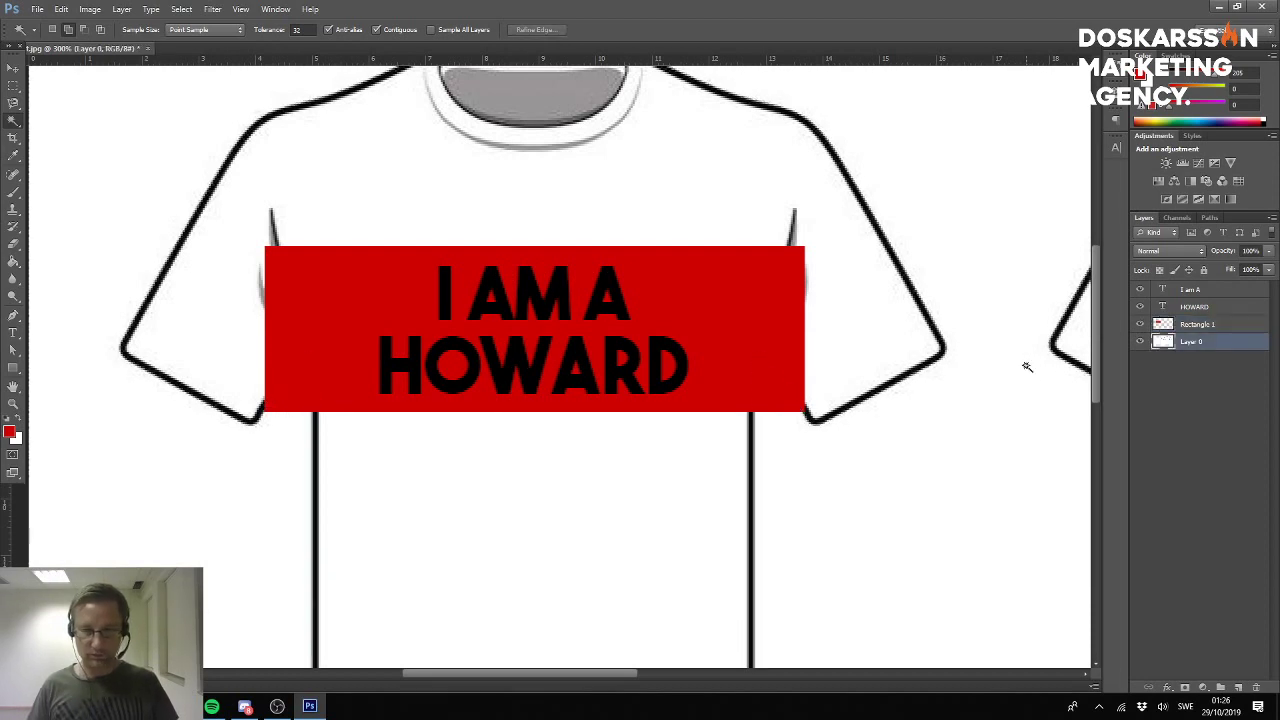
left_click(1140, 325)
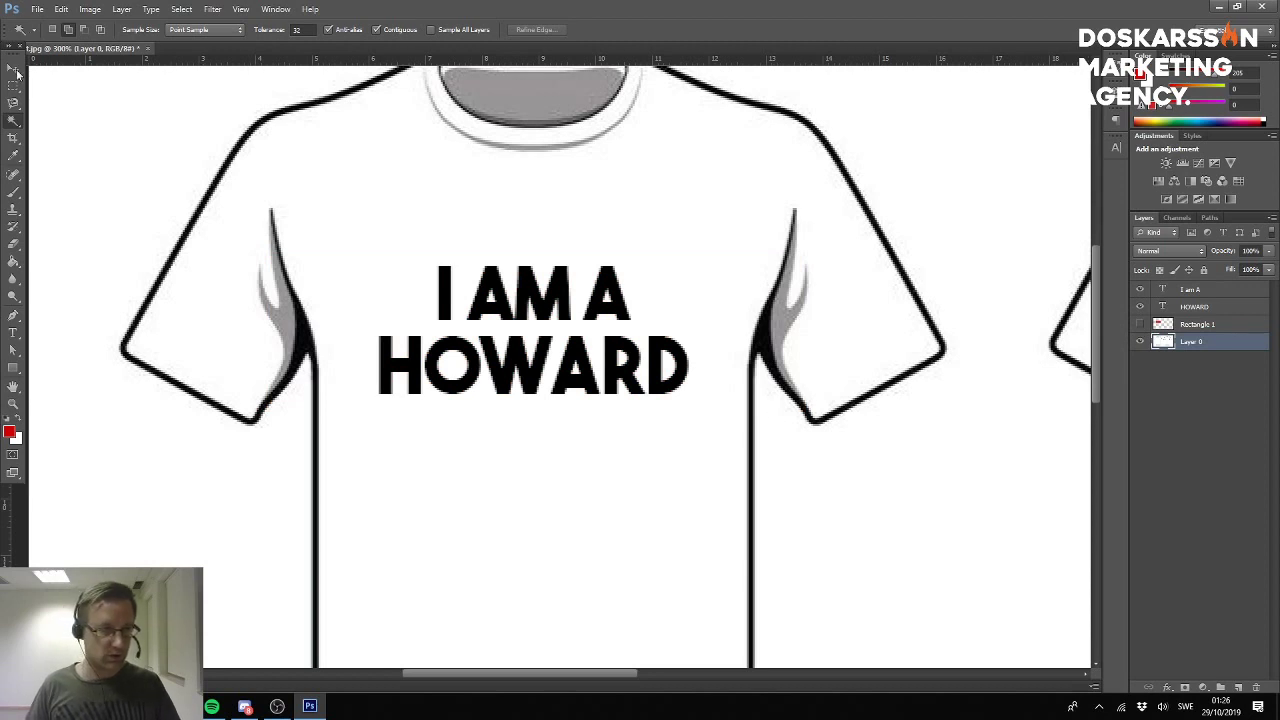
Trace a closed Magnetic Lasso selection around the lettering on the front chest, following the inner armpit and side outlines.
right_click(13, 121)
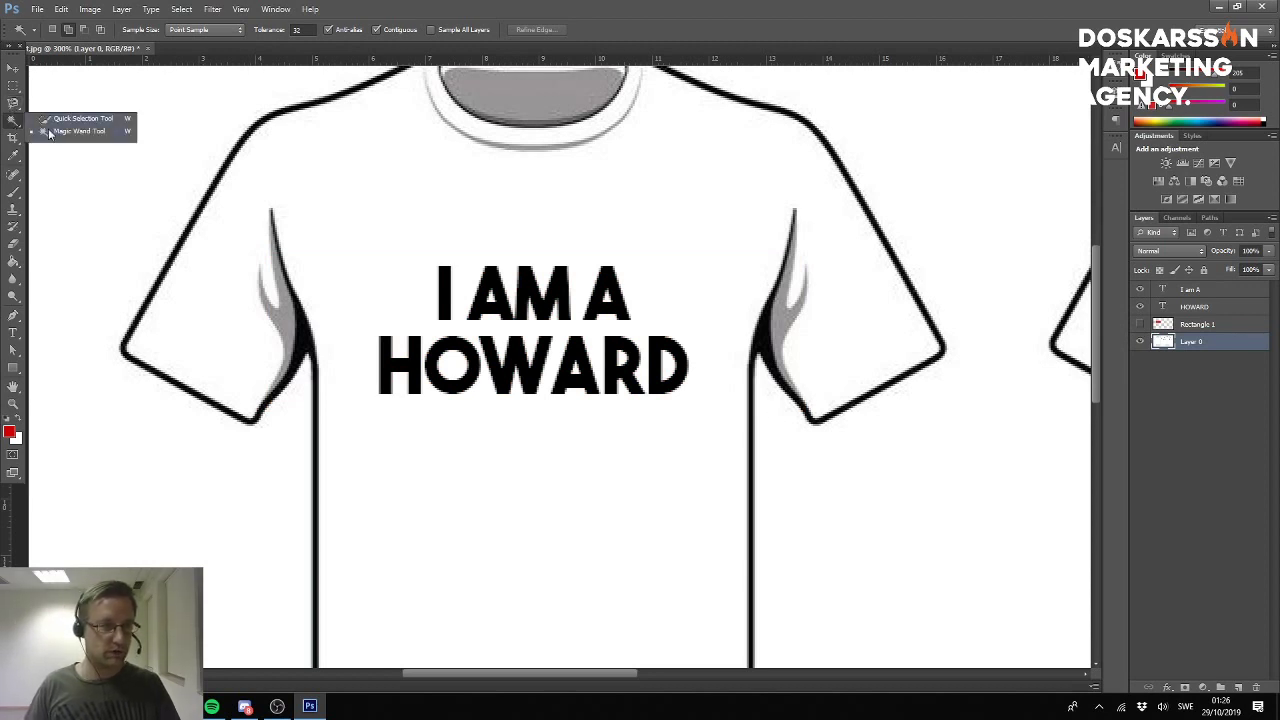
left_click(12, 103)
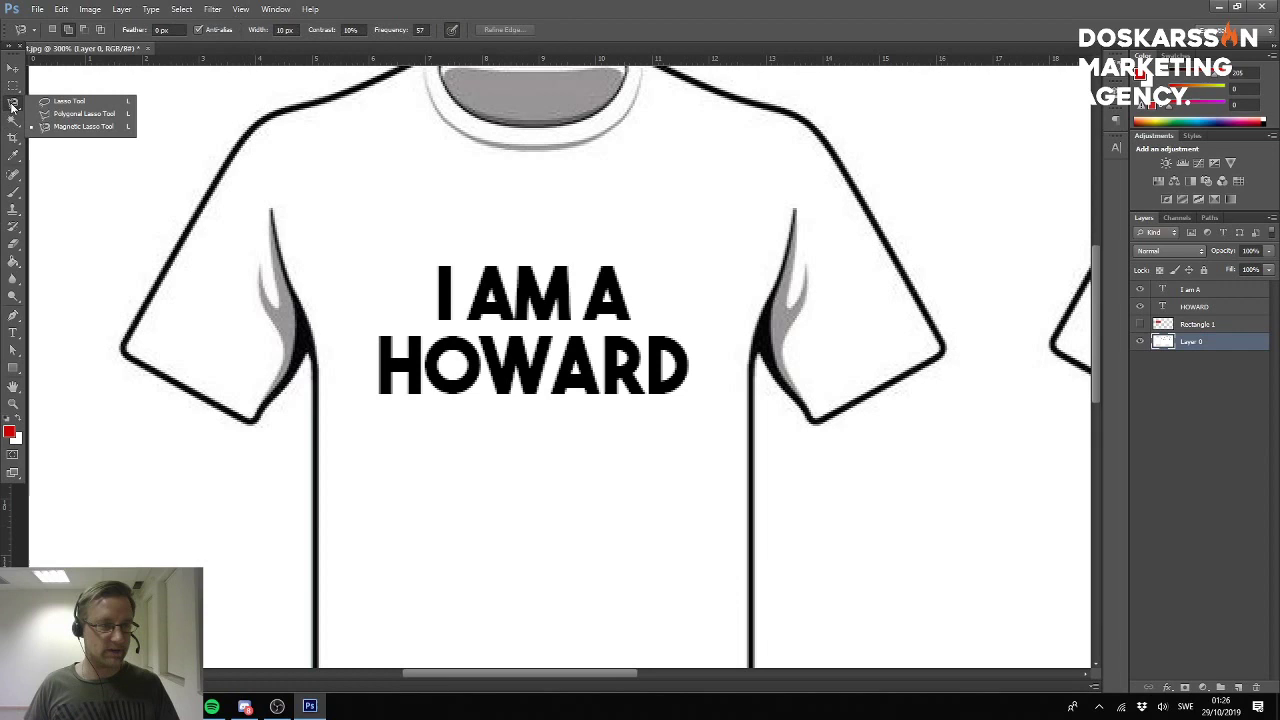
left_click(72, 130)
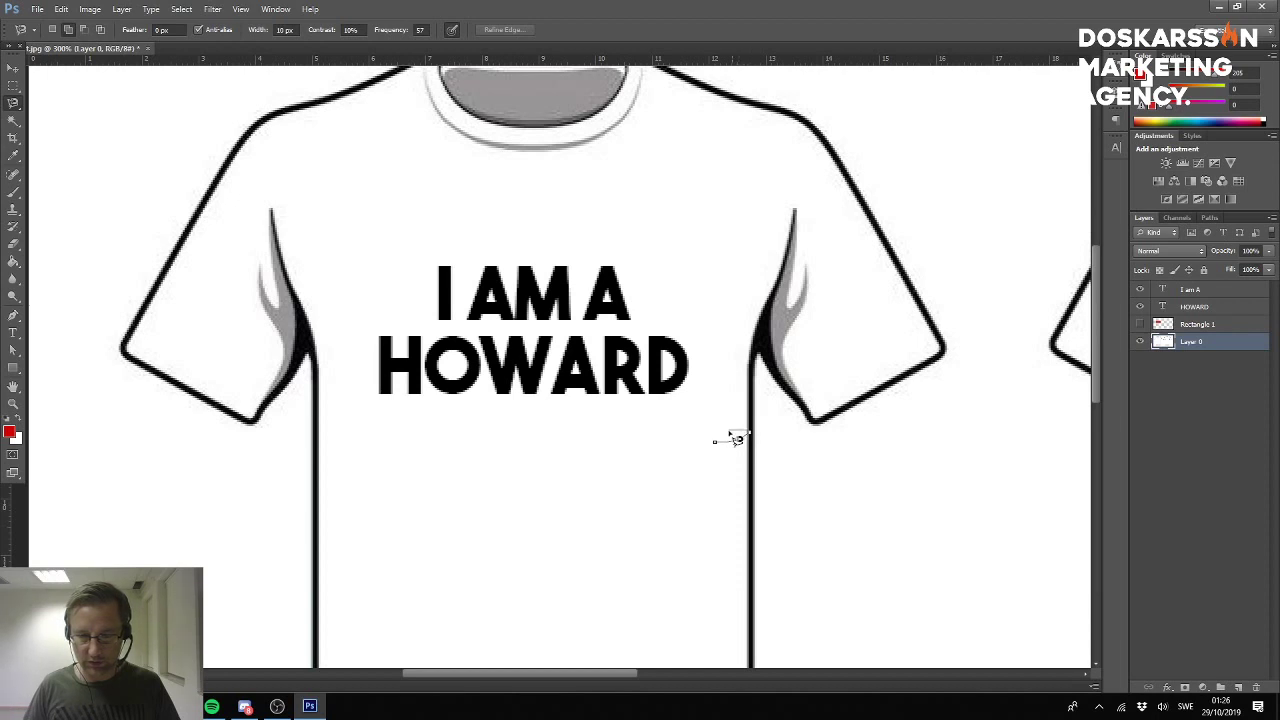
scroll(735, 438, "up", 3)
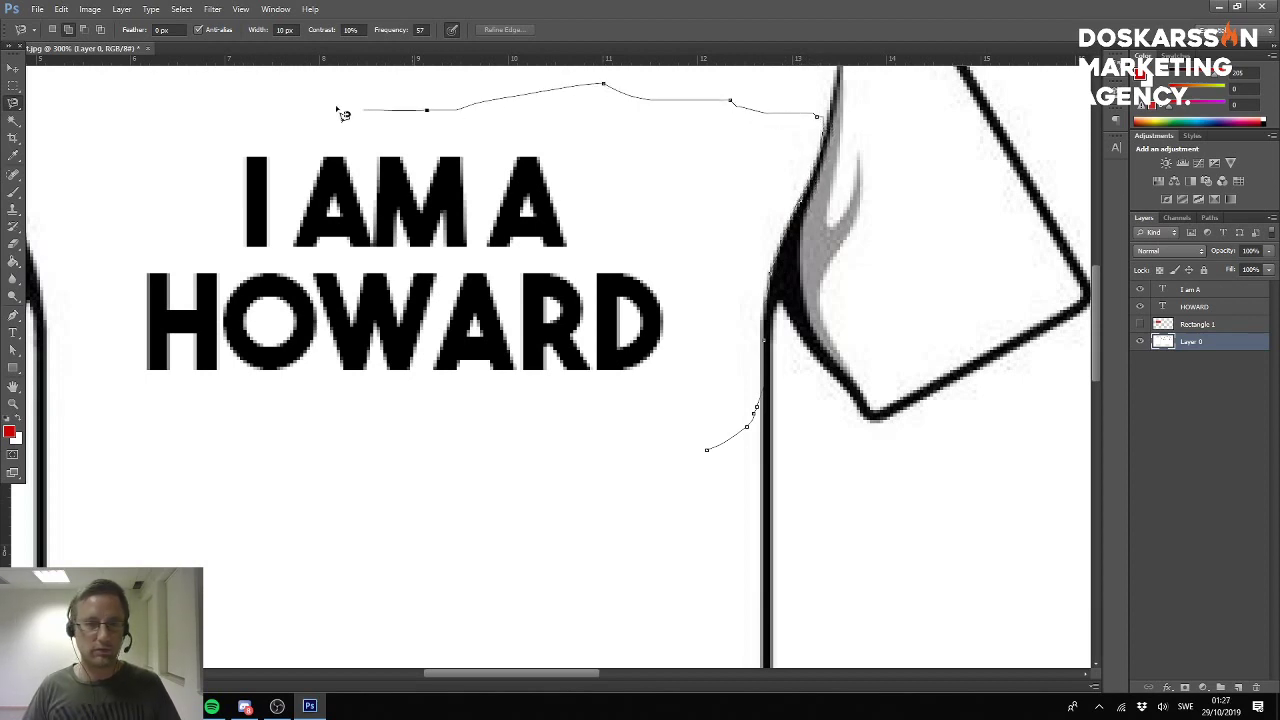
left_click_drag(178, 119, 540, 216)
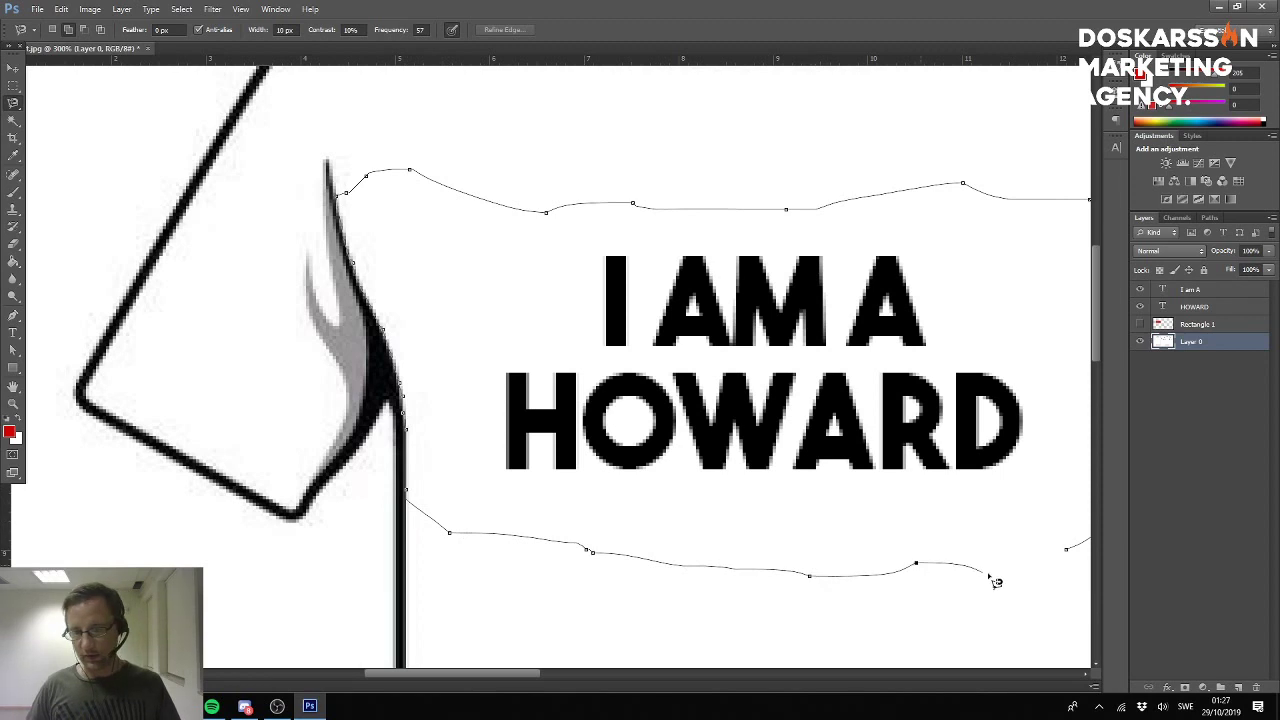
double_click(1073, 561)
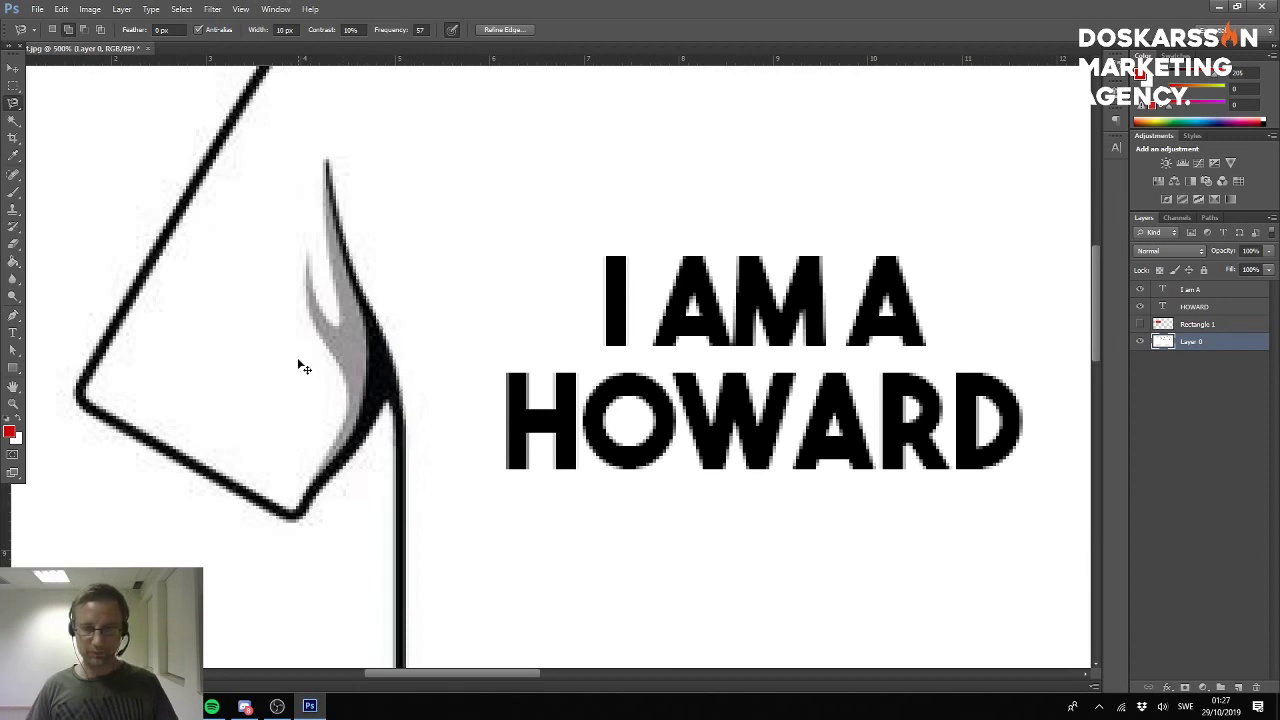
key("ctrl+minus")
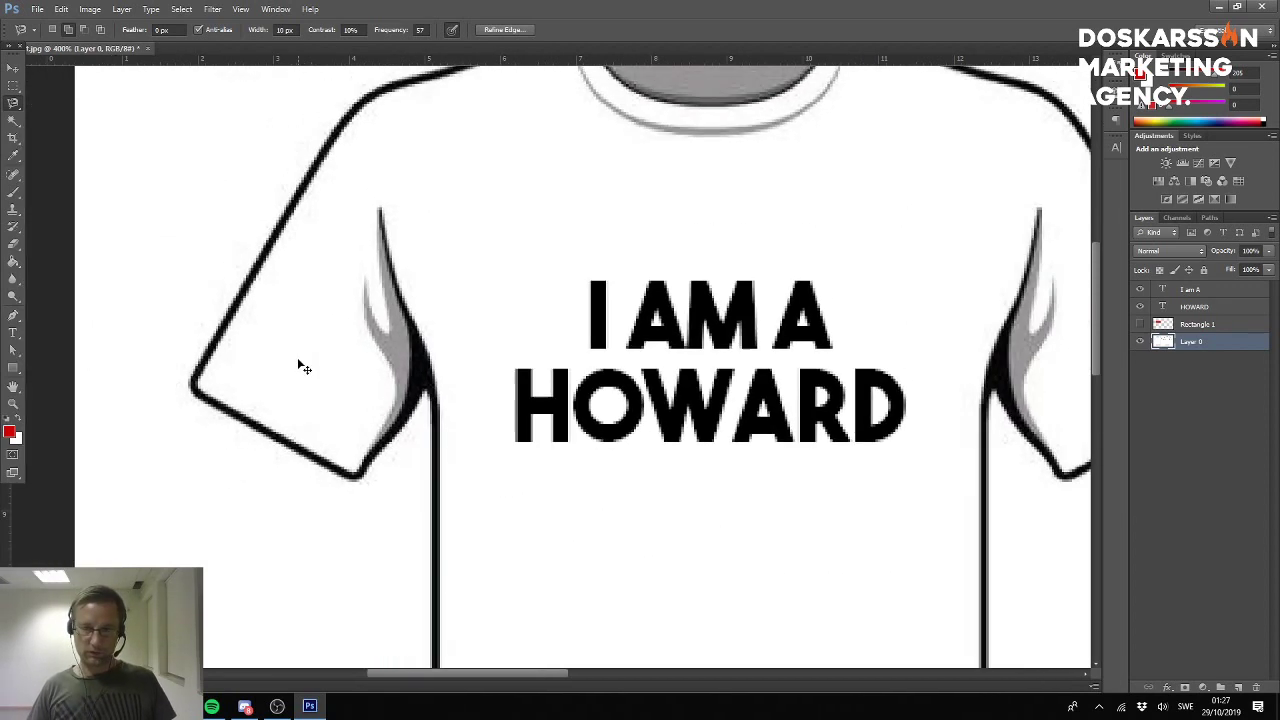
Invert the lasso selection, show the red rectangle's layer, delete its parts outside the chest area and deselect.
key("ctrl+minus")
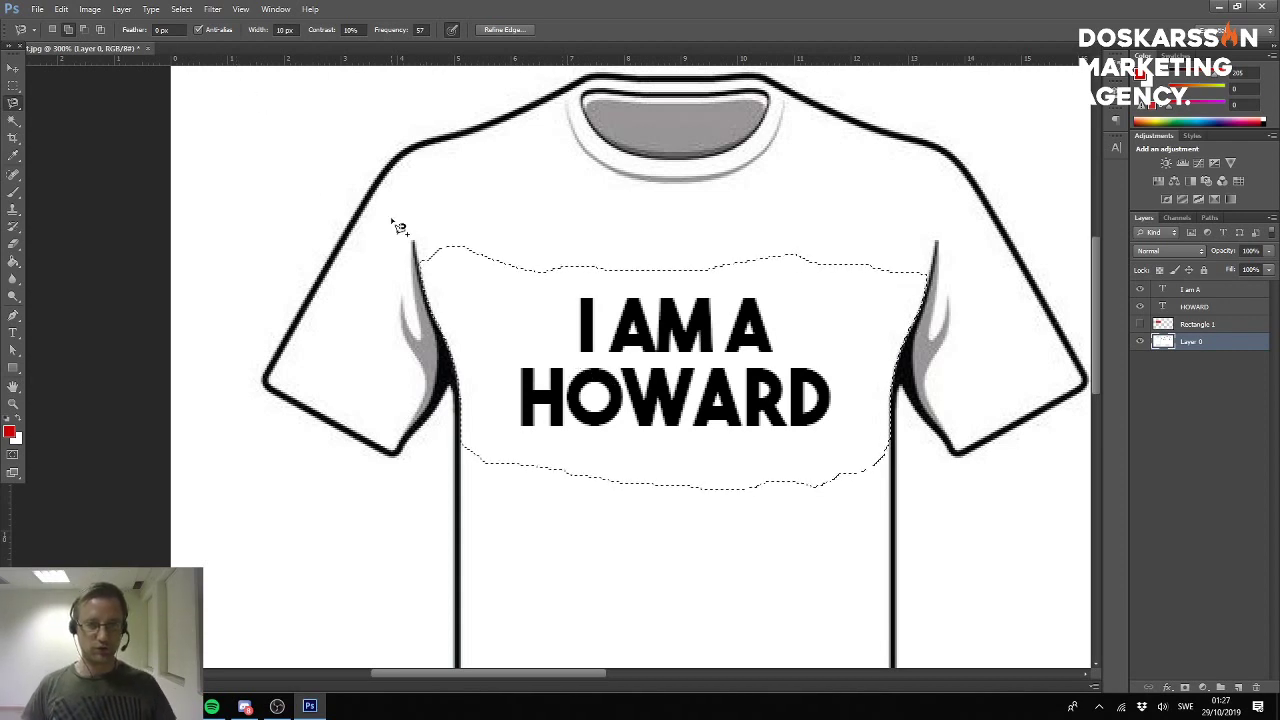
left_click(121, 9)
mouse_move(92, 10)
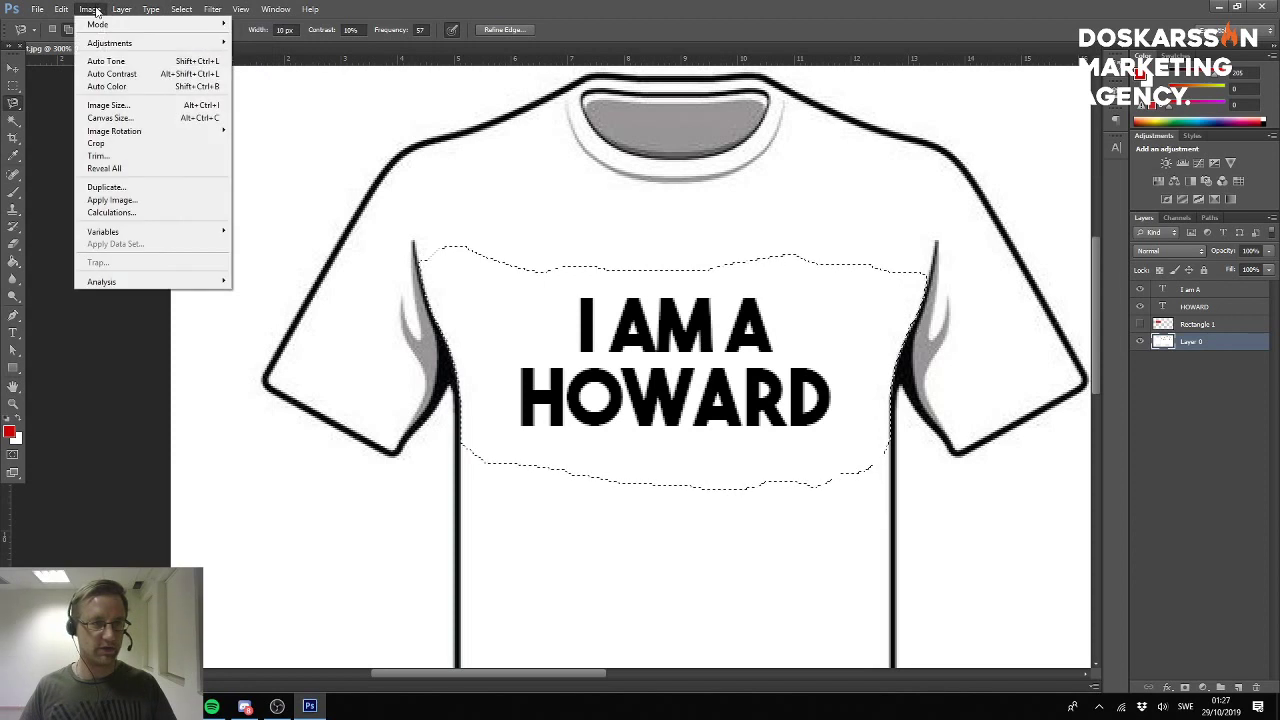
mouse_move(182, 12)
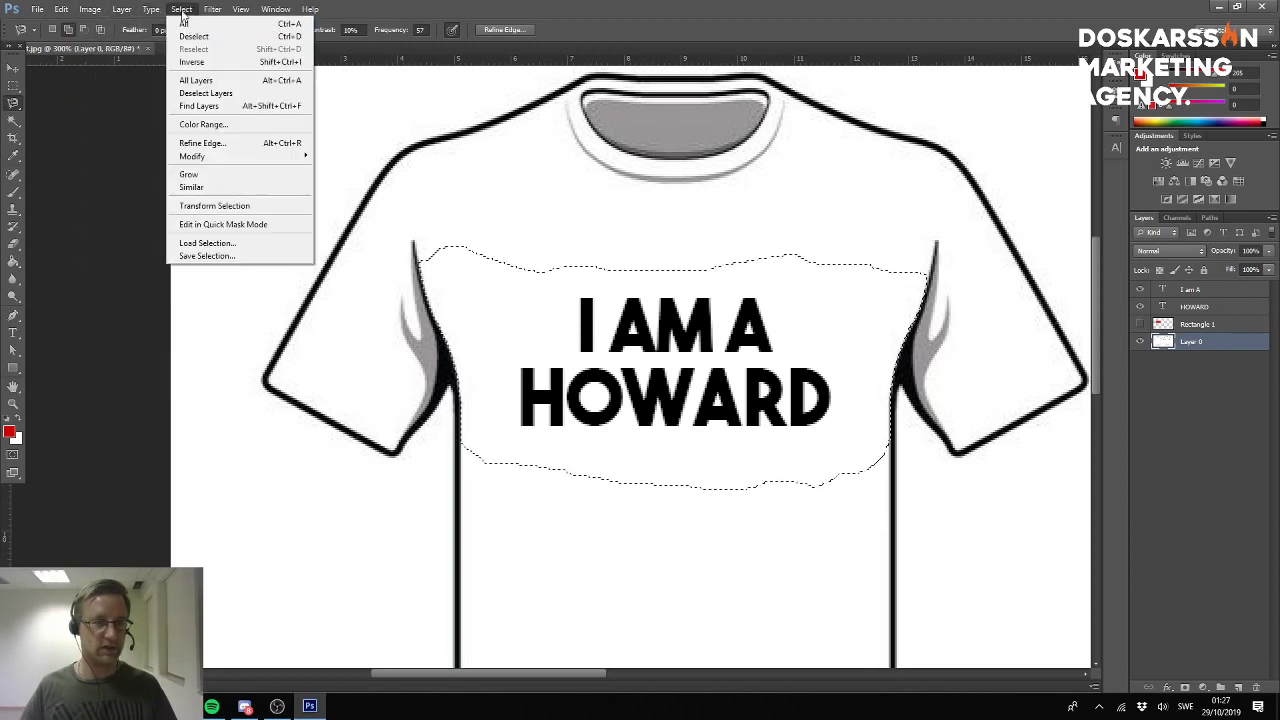
left_click(388, 172)
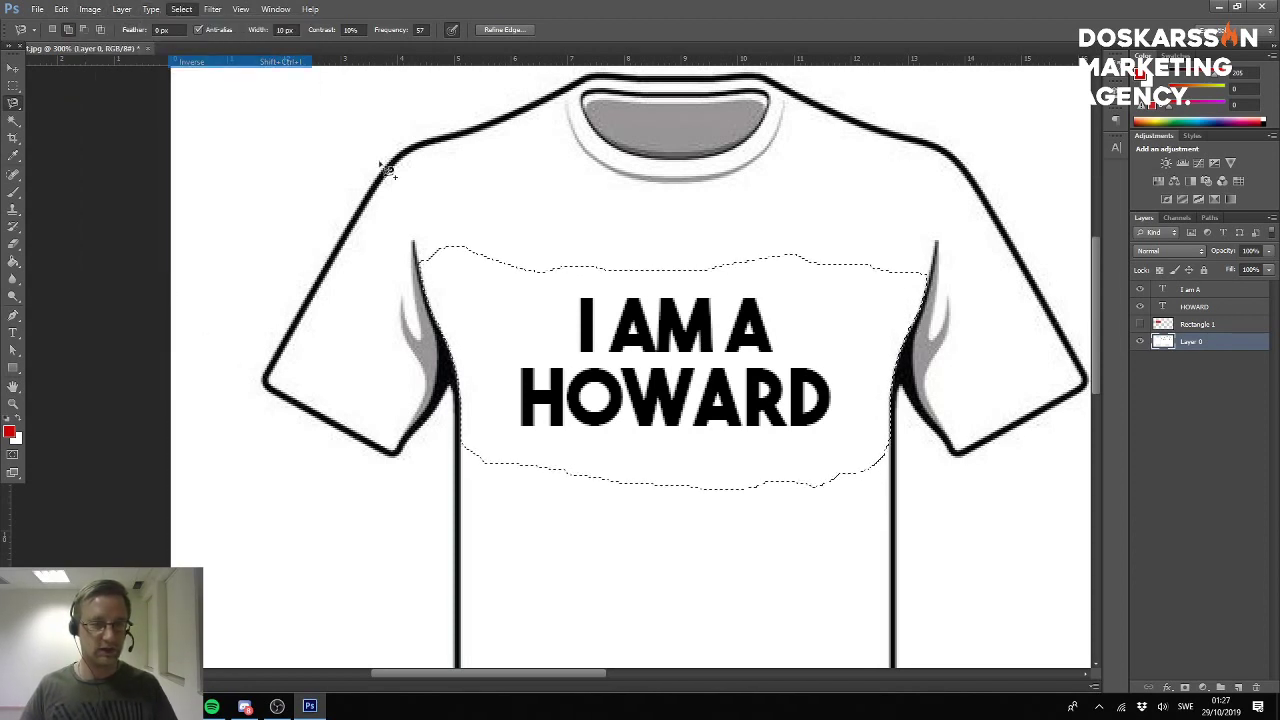
left_click(1140, 324)
left_click(1198, 325)
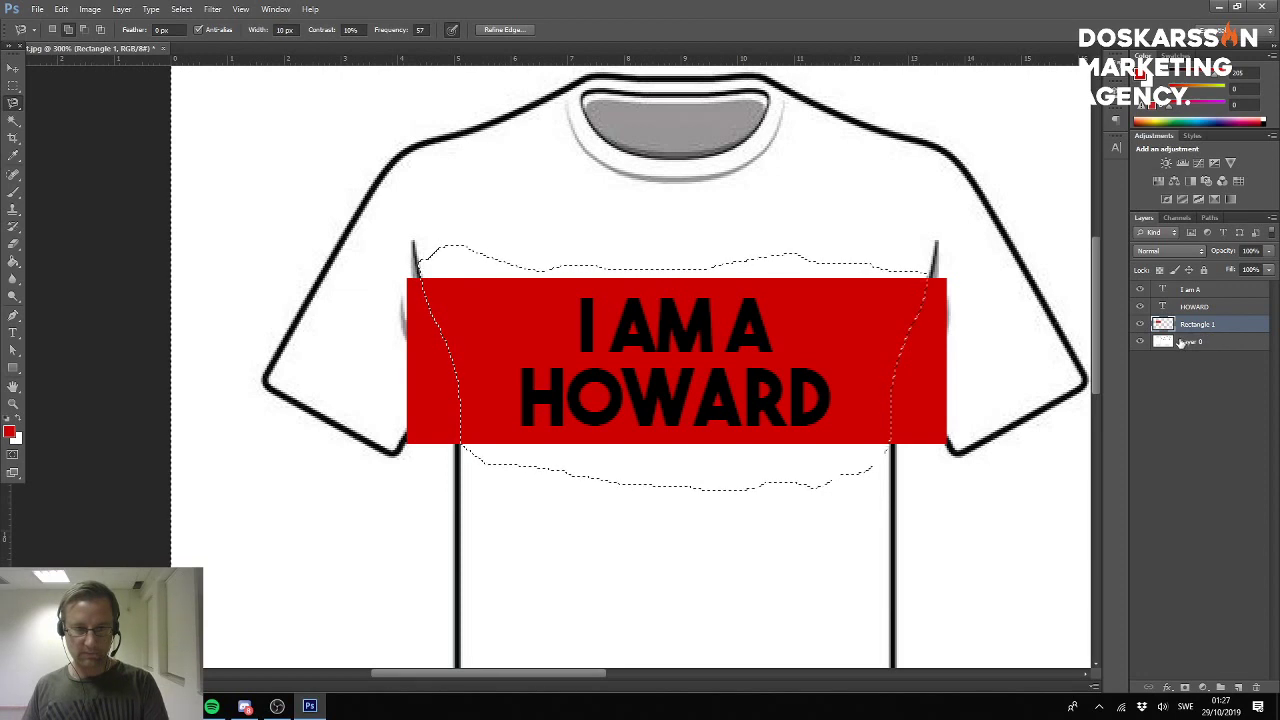
key("Delete")
key("ctrl+d")
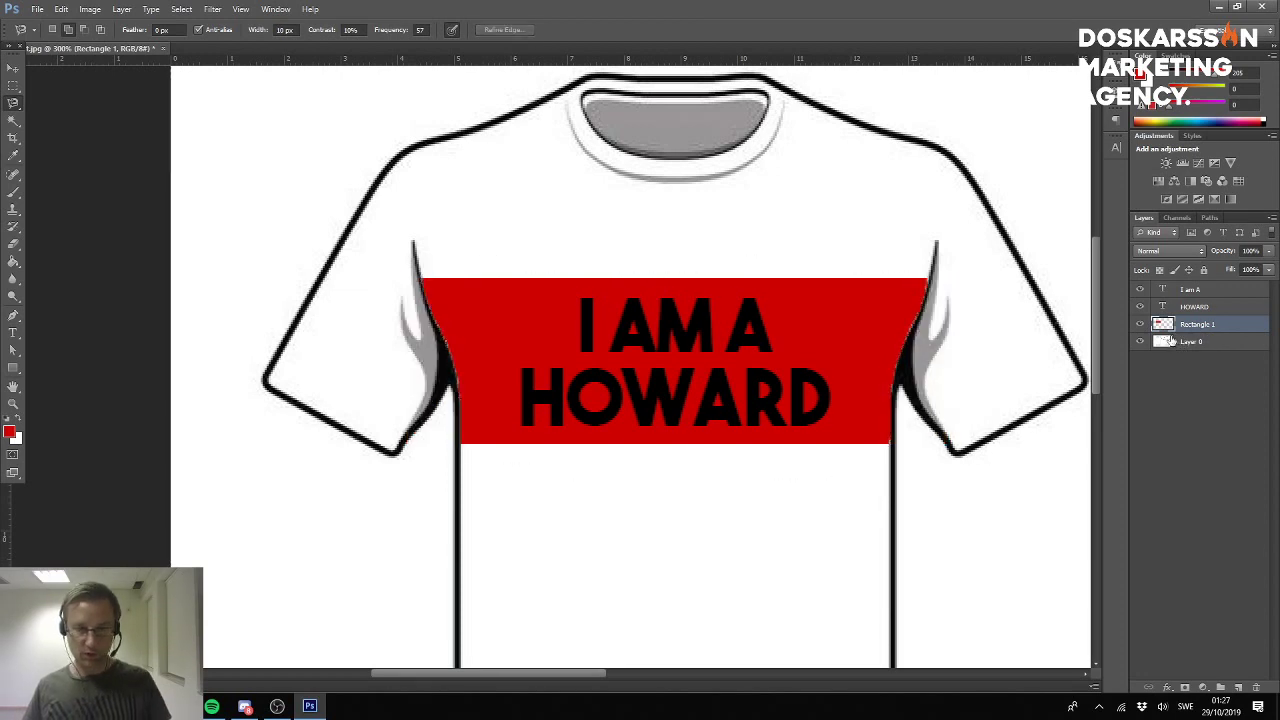
Try to scale the trimmed red rectangle down slightly from its lower corners with Free Transform.
key("ctrl+minus")
key("ctrl+minus")
key("ctrl+minus")
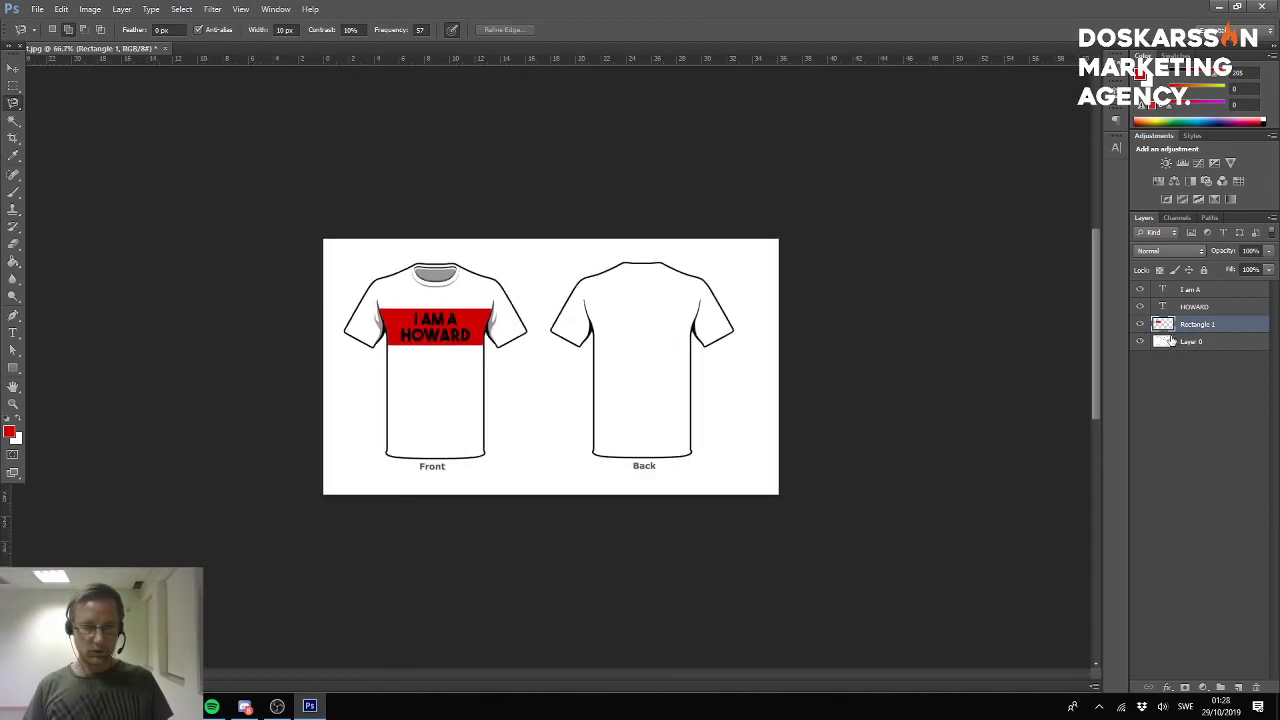
key("ctrl+plus")
key("ctrl+plus")
key("ctrl+plus")
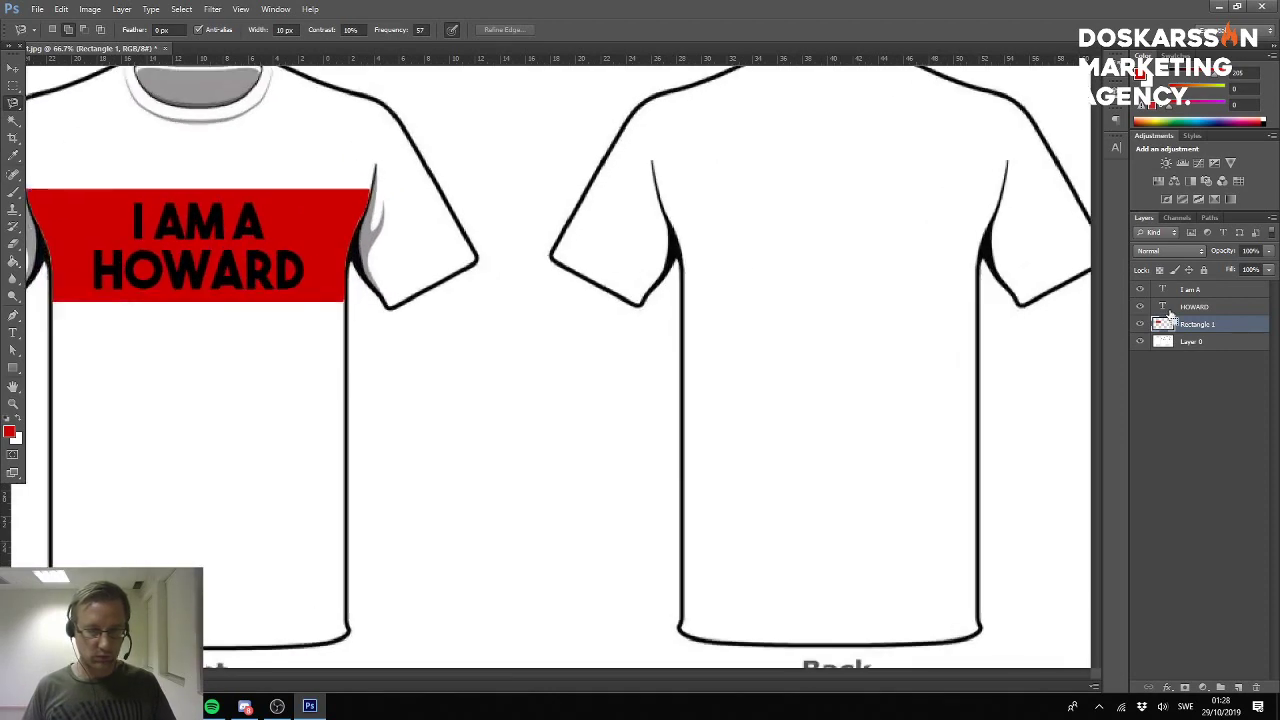
left_click_drag(538, 244, 930, 380)
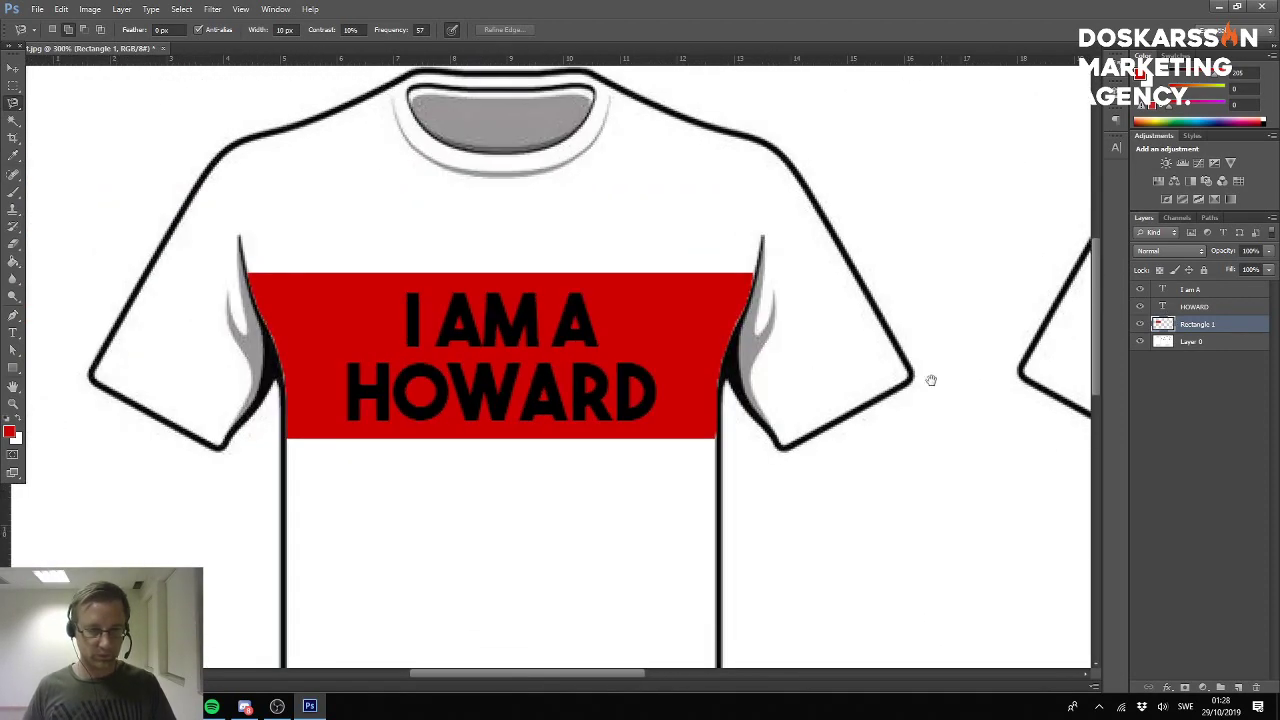
key("ctrl+t")
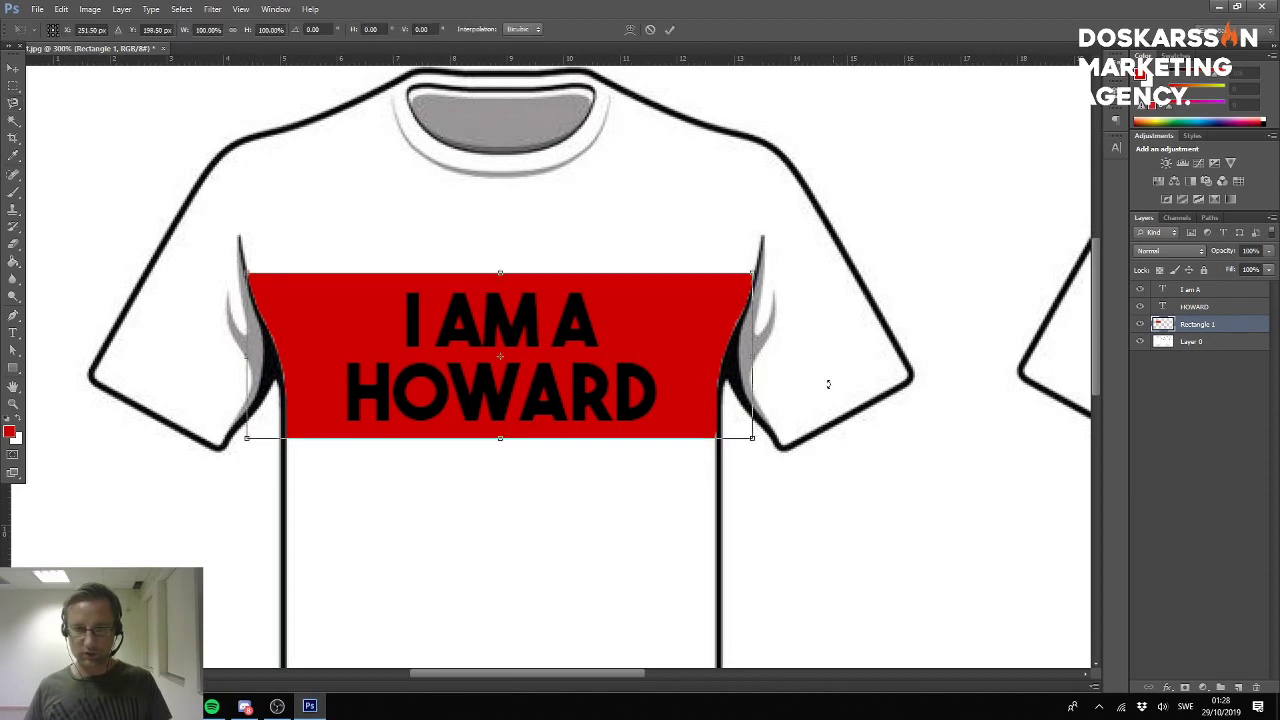
left_click_drag(752, 437, 748, 436)
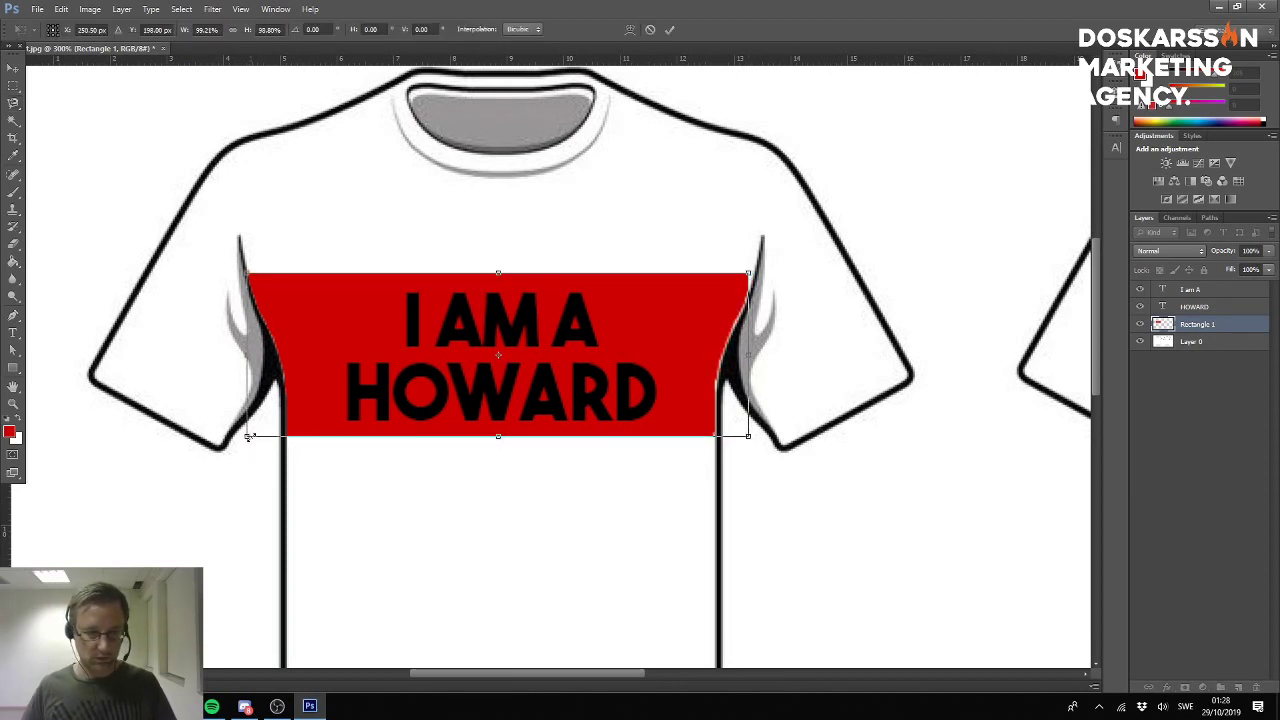
left_click_drag(248, 437, 251, 436)
key("Return")
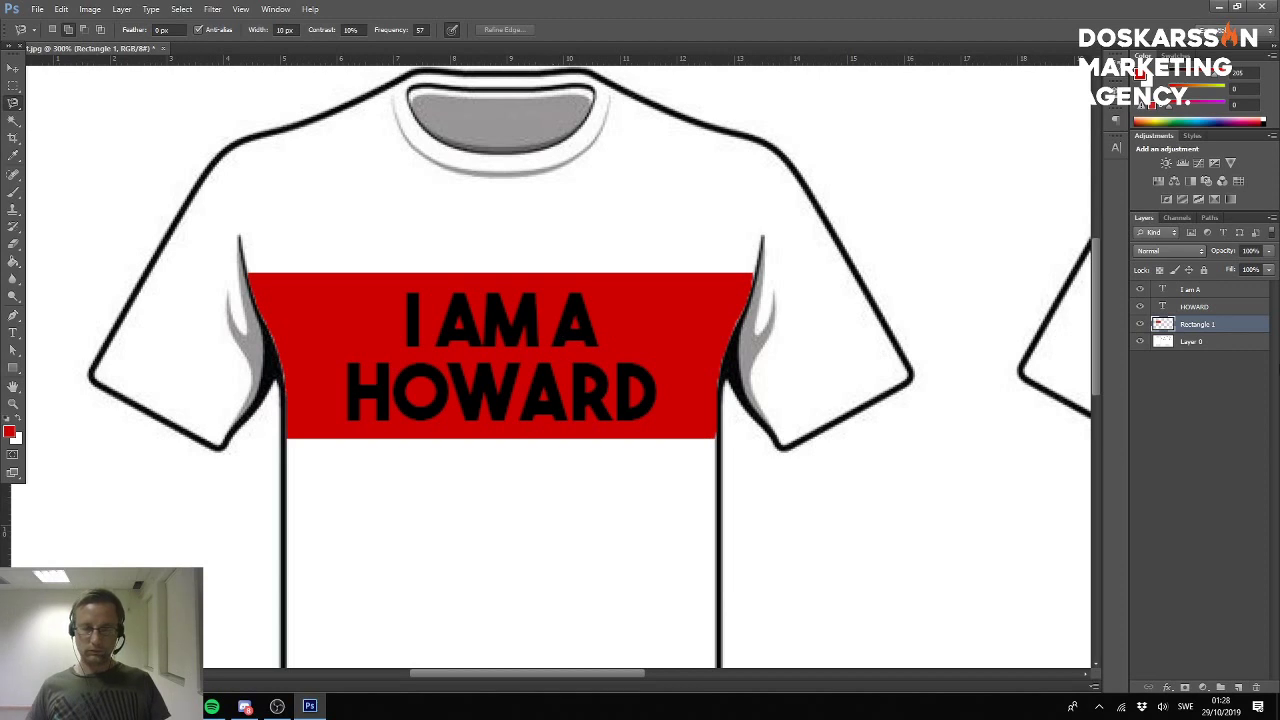
Set the blend mode of the red rectangle's layer to Darken and check it against the whole mockup.
left_click(1178, 252)
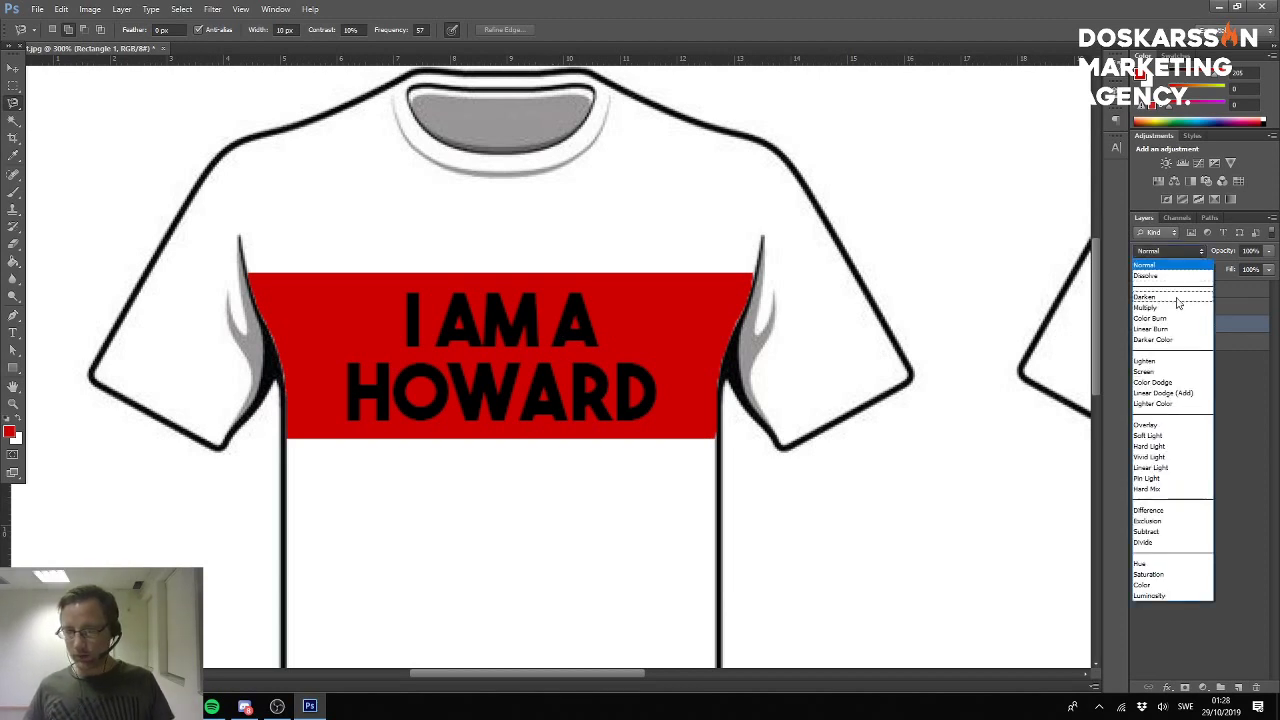
left_click(1177, 298)
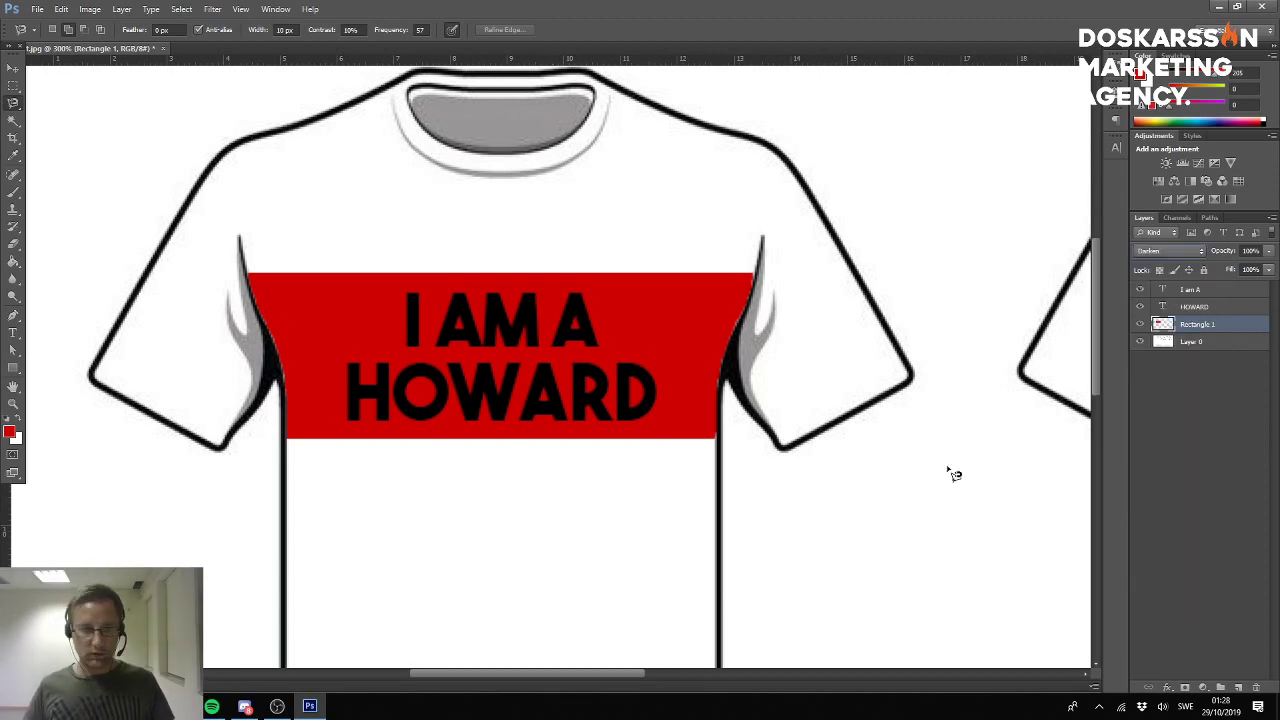
key("ctrl+minus")
key("ctrl+minus")
key("ctrl+minus")
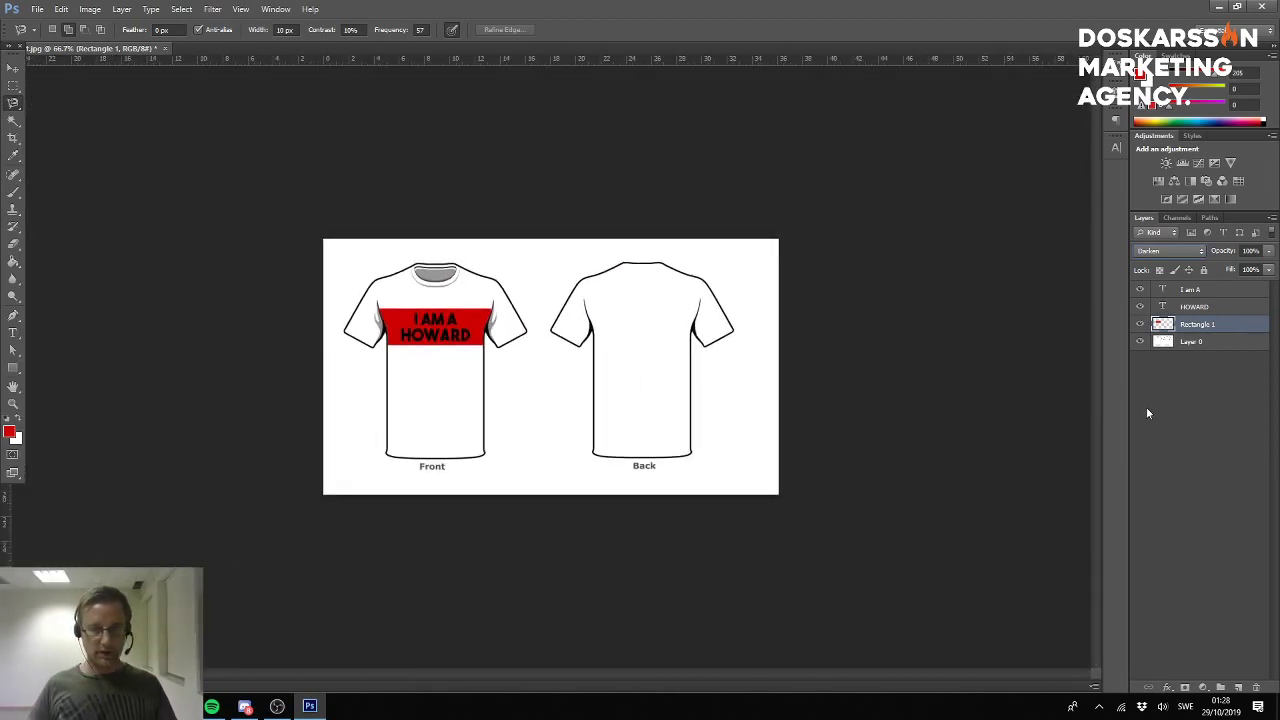
Select the "I am A" and "HOWARD" text layers together and move them slightly up and to the right.
key("ctrl+plus")
key("ctrl+plus")
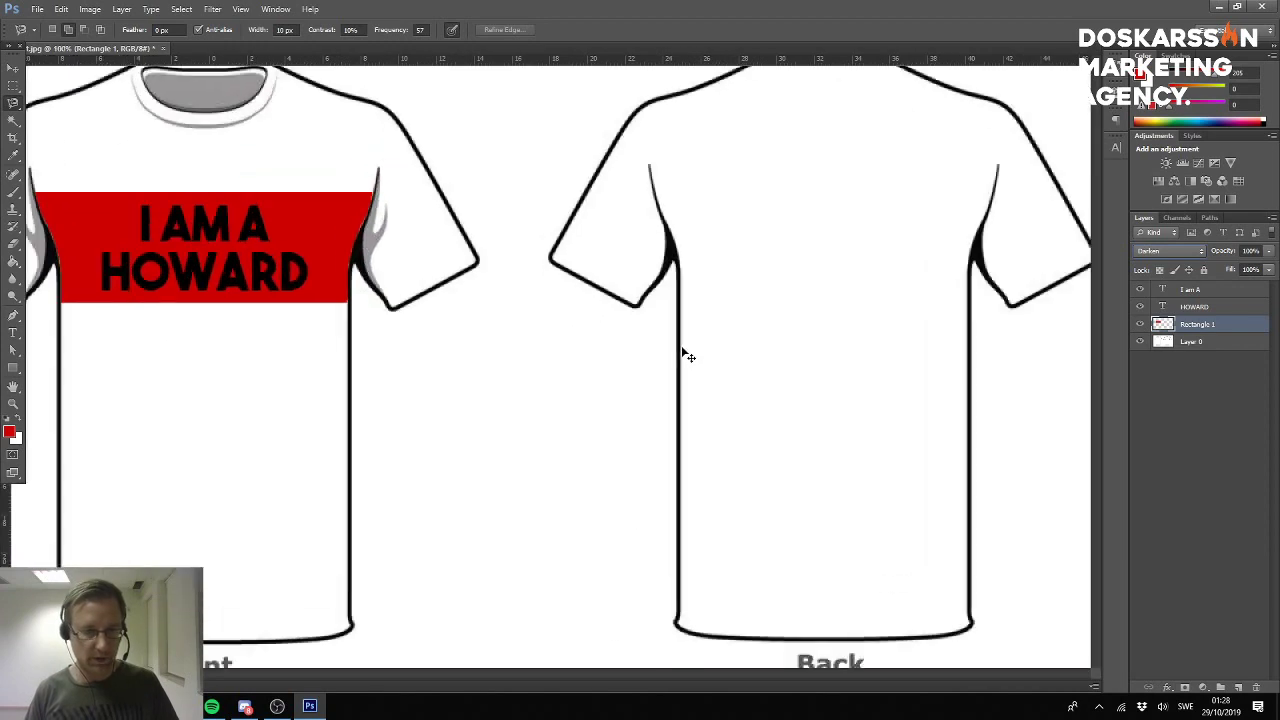
scroll(829, 371, "left", 5)
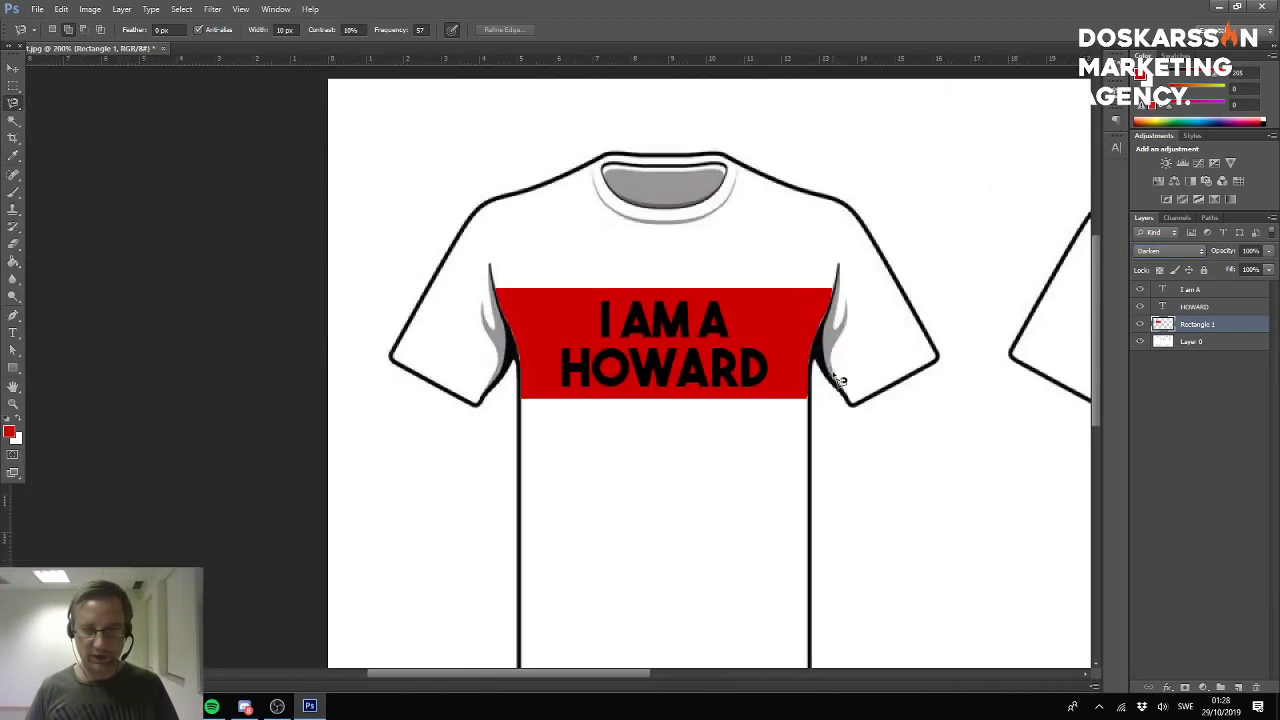
key("ctrl+plus")
key("ctrl+plus")
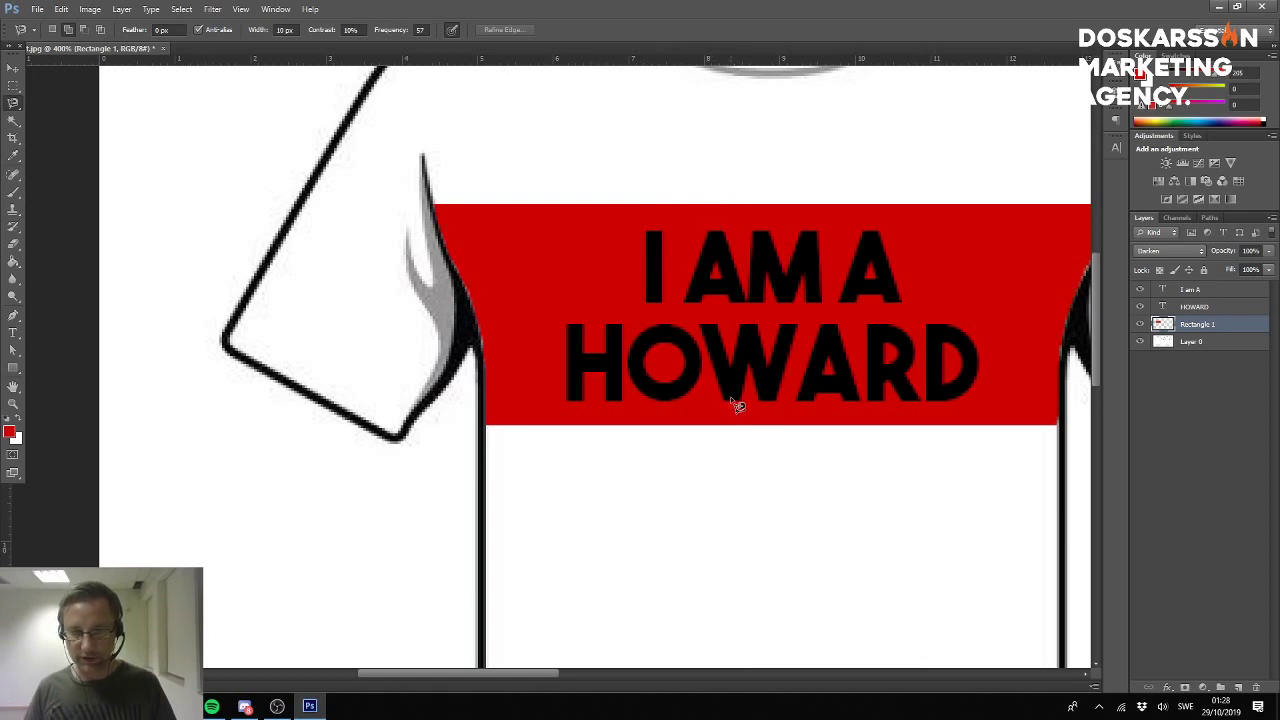
left_click(1208, 308)
left_click(1211, 291, "shift")
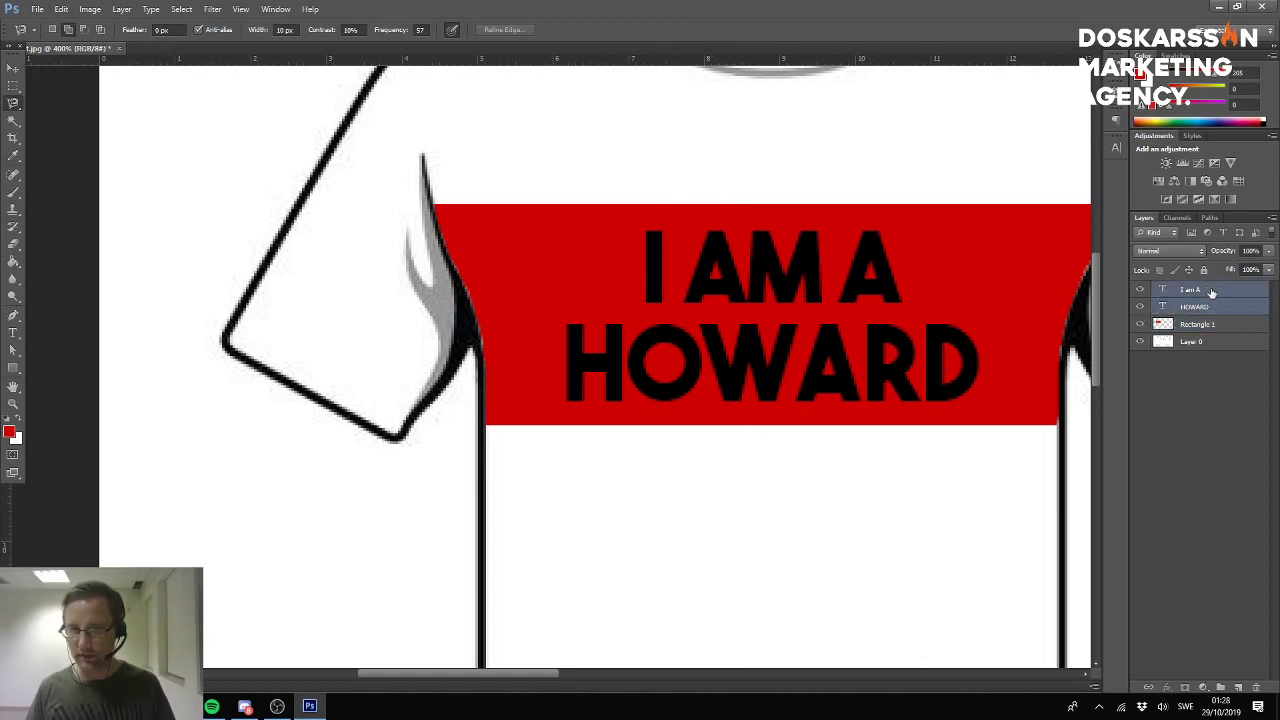
key("v")
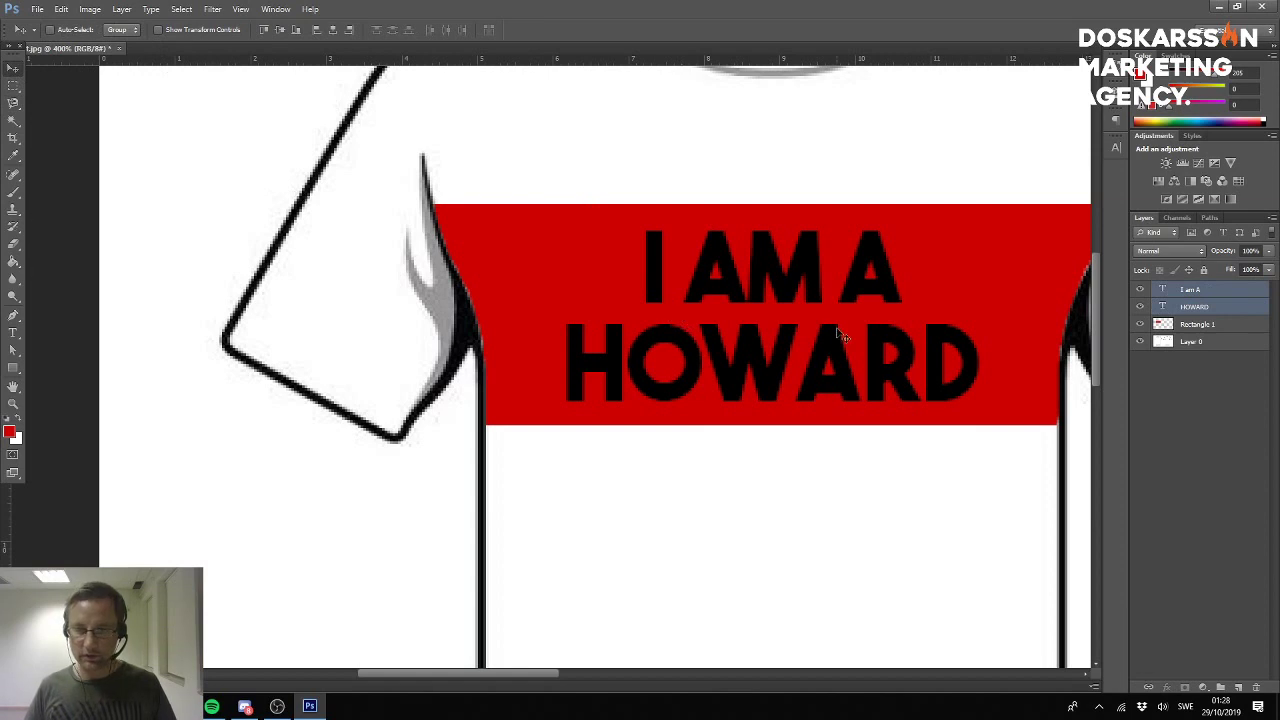
mouse_move(844, 336)
left_mouse_down()
mouse_move(841, 319)
mouse_move(841, 330)
mouse_move(852, 323)
mouse_move(841, 329)
left_mouse_up()
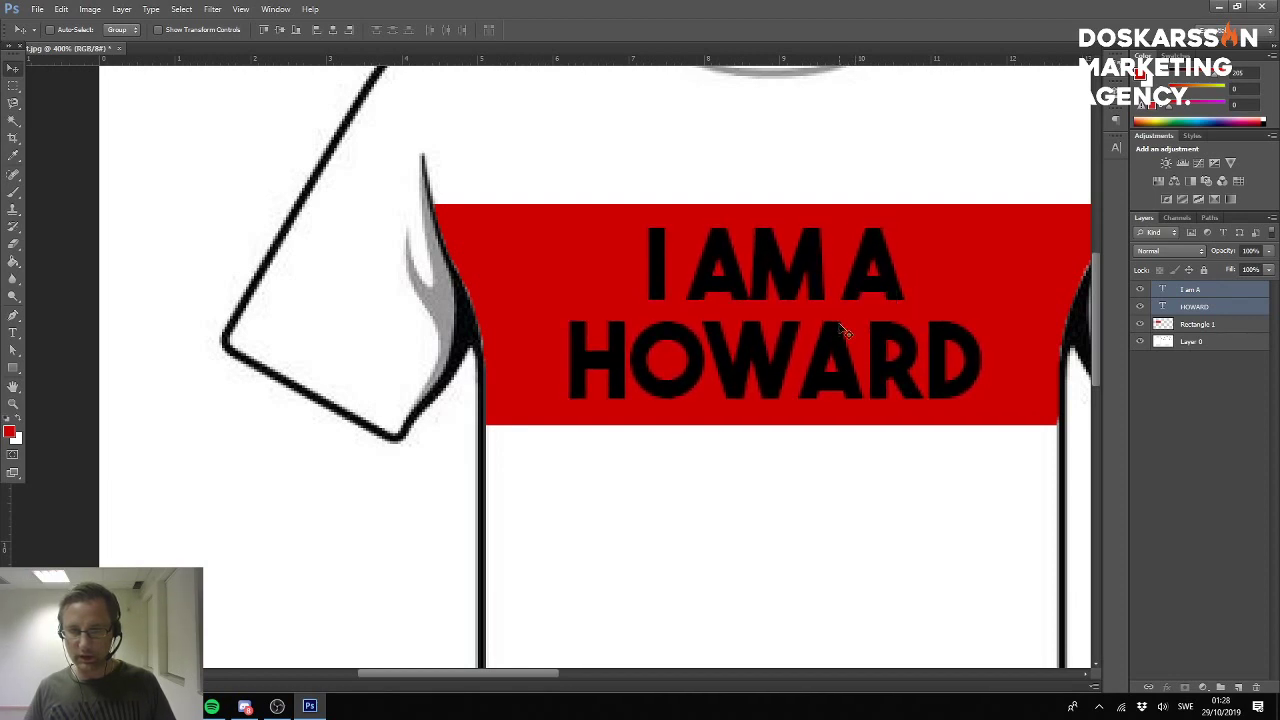
Review the lettering on the front shirt and hide the red rectangle's layer to compare the design without it.
key("ctrl+minus")
key("ctrl+minus")
key("ctrl+minus")
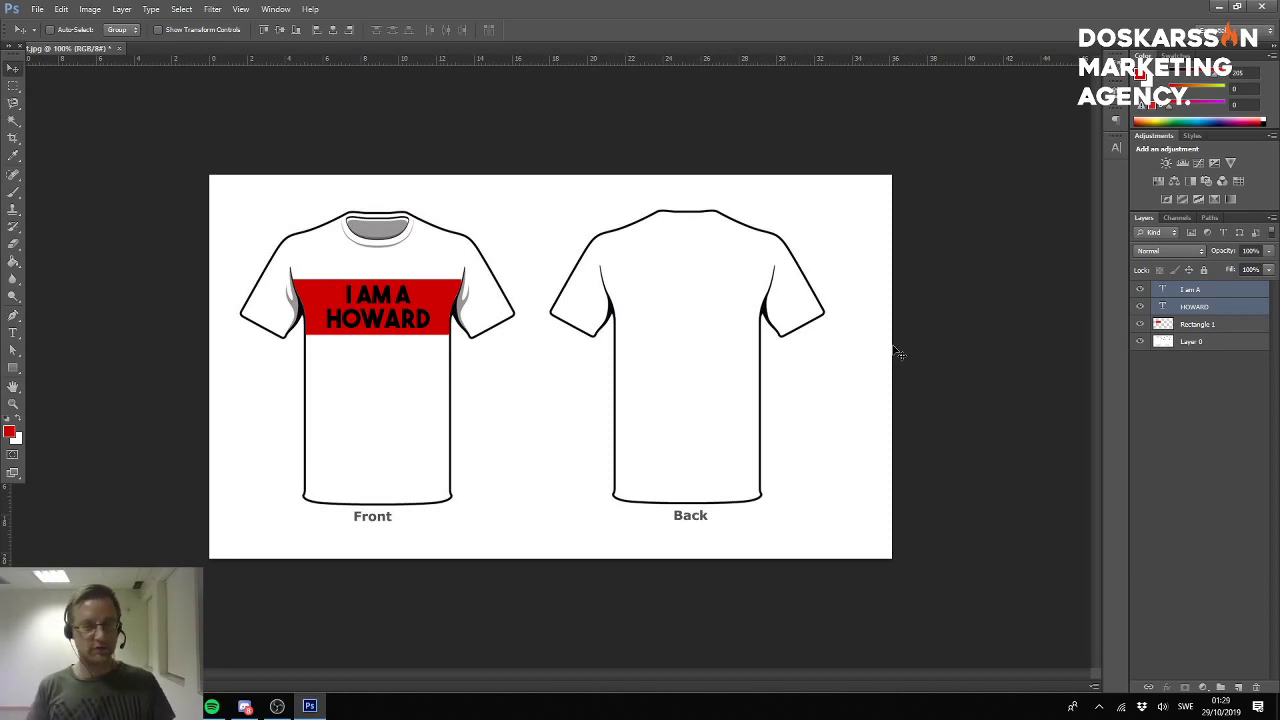
key("ctrl+plus")
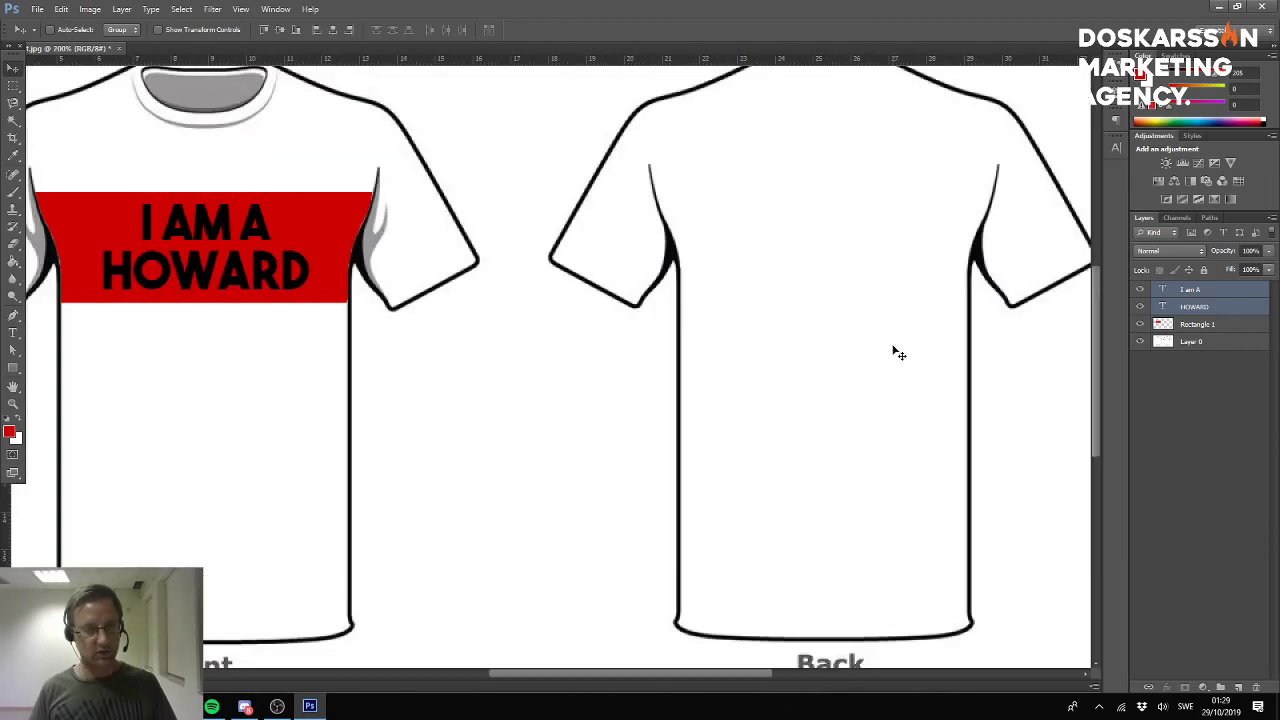
left_click_drag(365, 225, 634, 300)
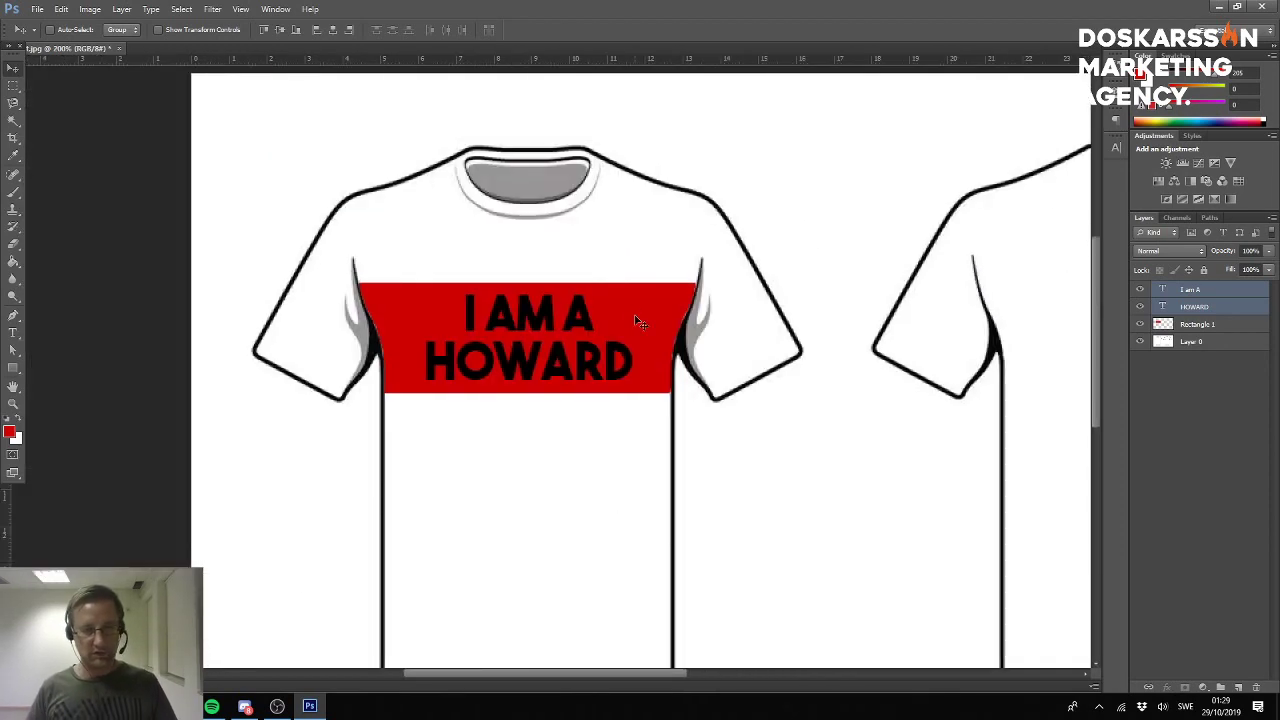
key("ctrl+plus")
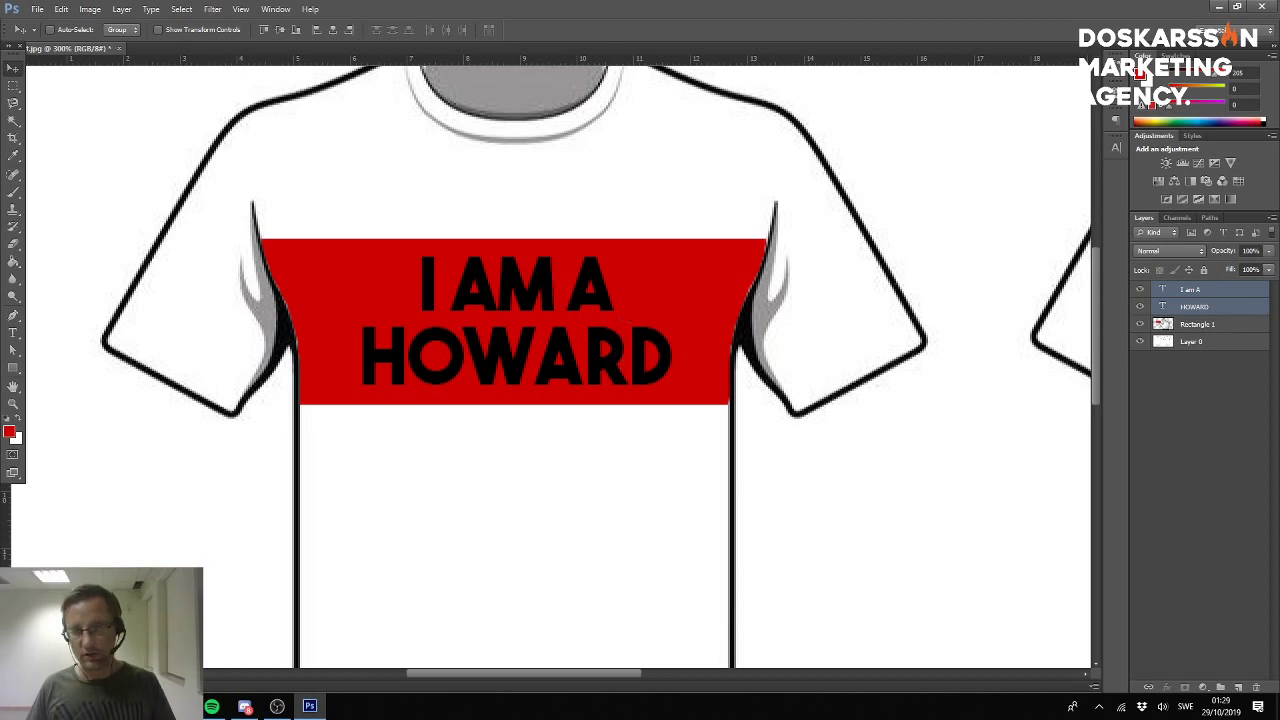
left_click(1195, 325)
left_click(1140, 324)
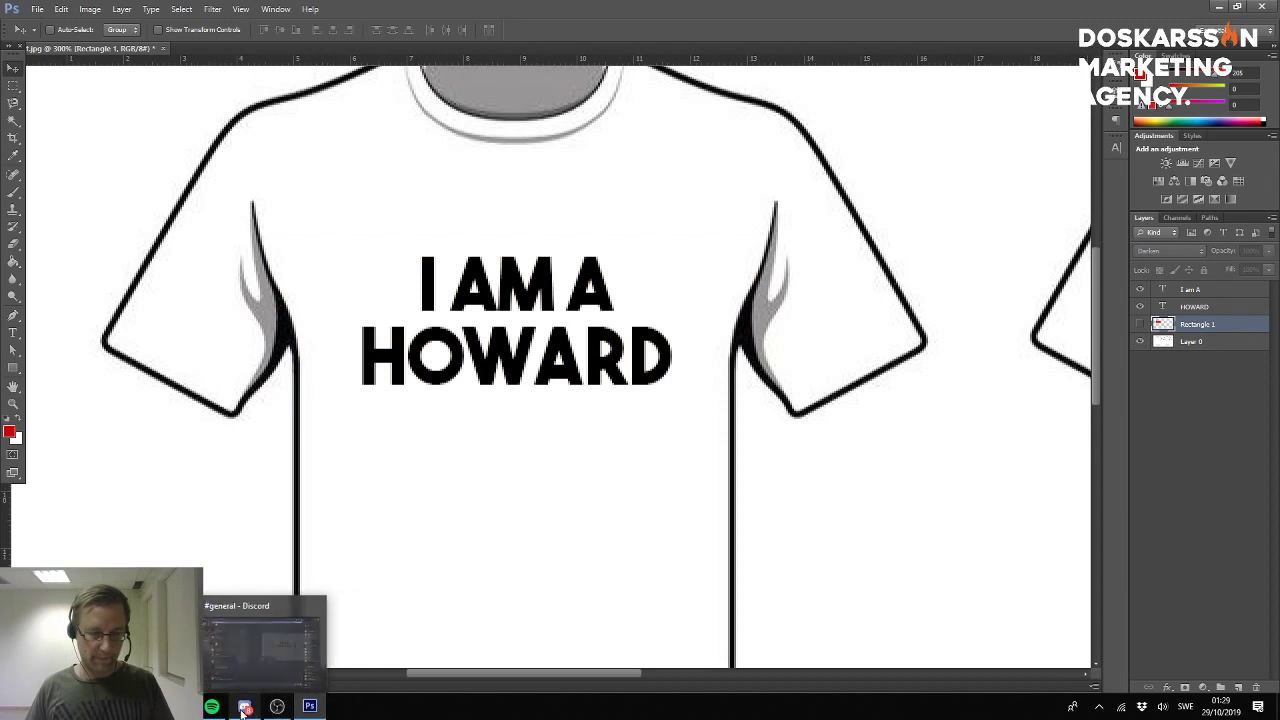
mouse_move(261, 710)
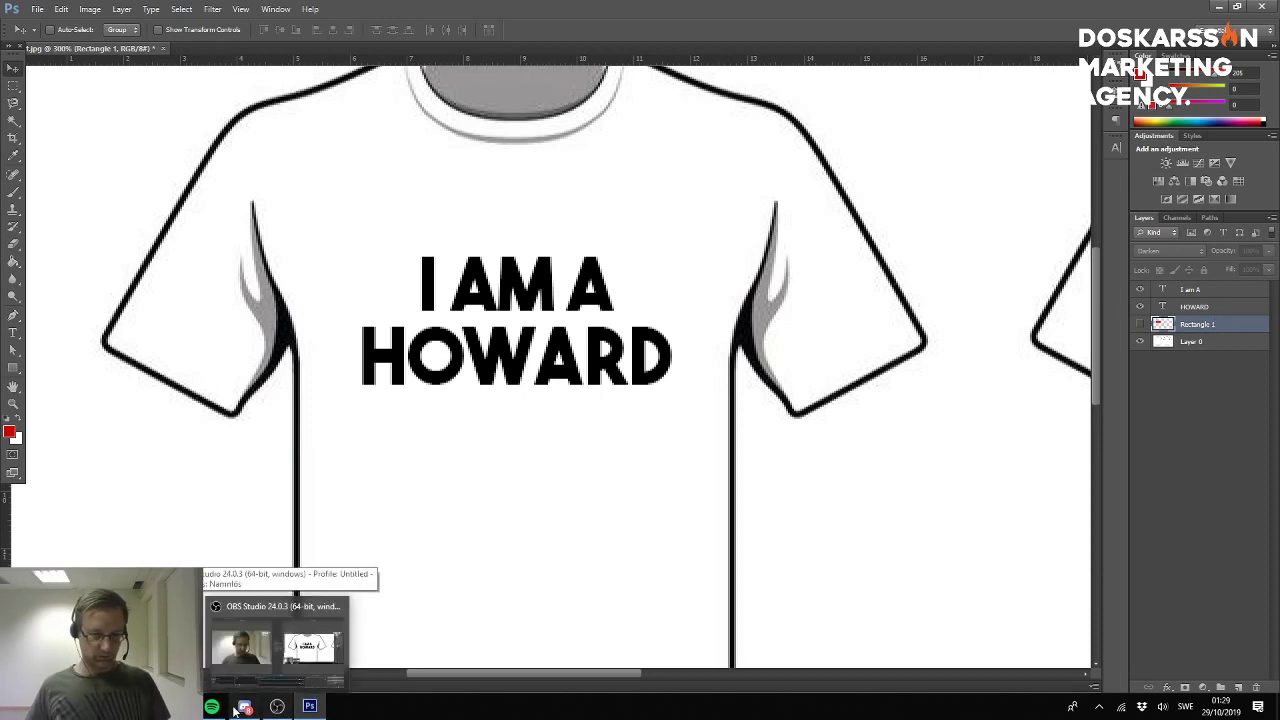
left_click(276, 708)
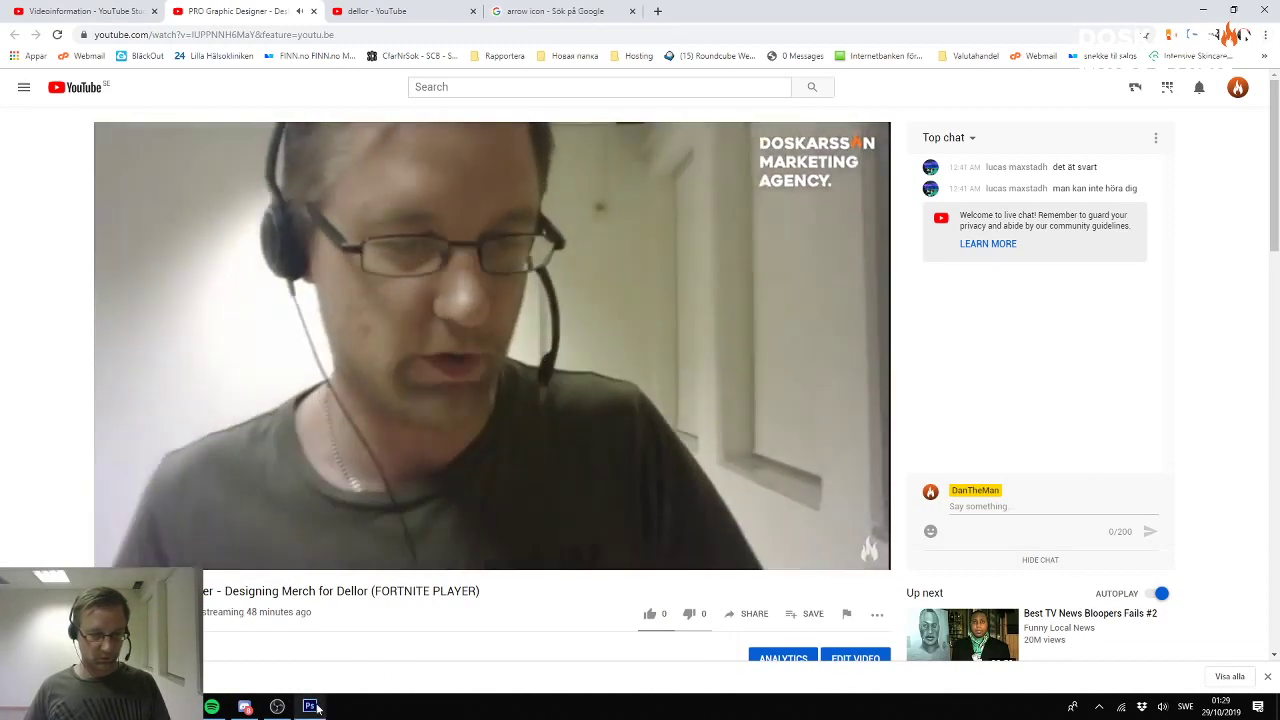
left_click(309, 706)
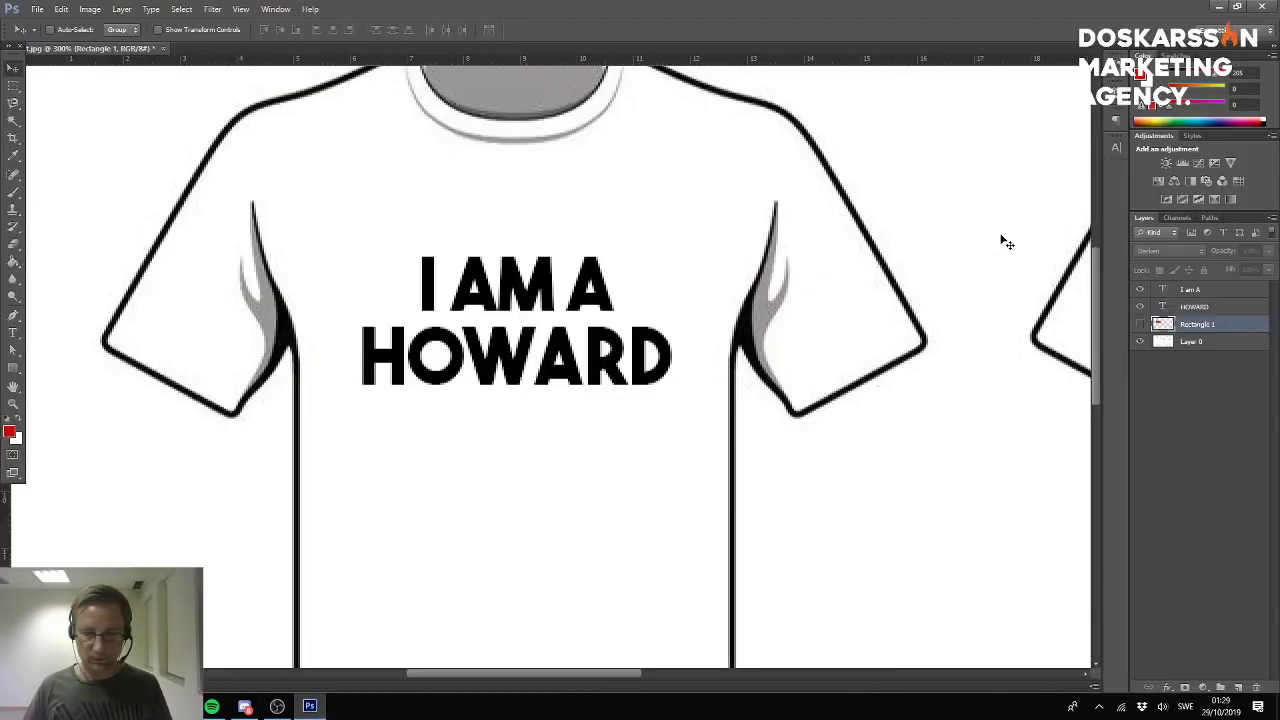
Delete the red rectangle's layer and bring both shirts into view.
left_click_drag(1209, 325, 1256, 688)
key("ctrl+minus")
key("ctrl+minus")
key("ctrl+minus")
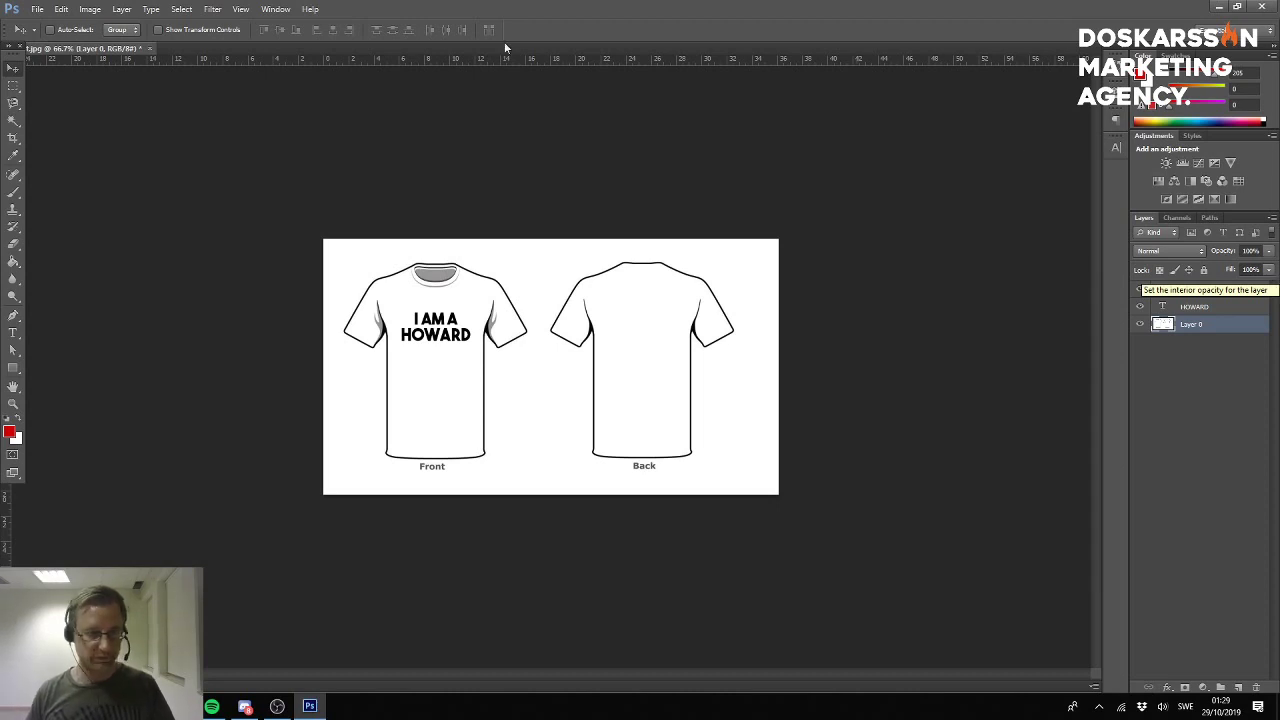
Add the text "DELLOR" in the gap between the front and back shirts and colour it black (000000).
key("t")
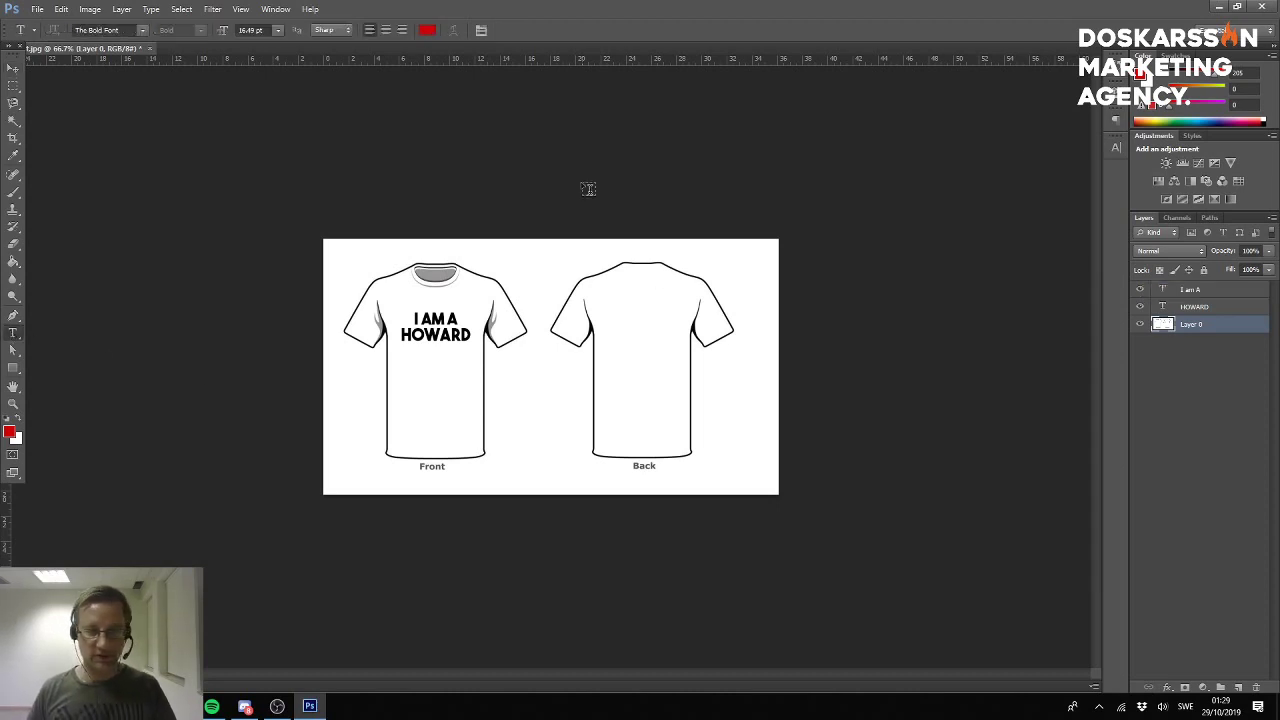
left_click(530, 264)
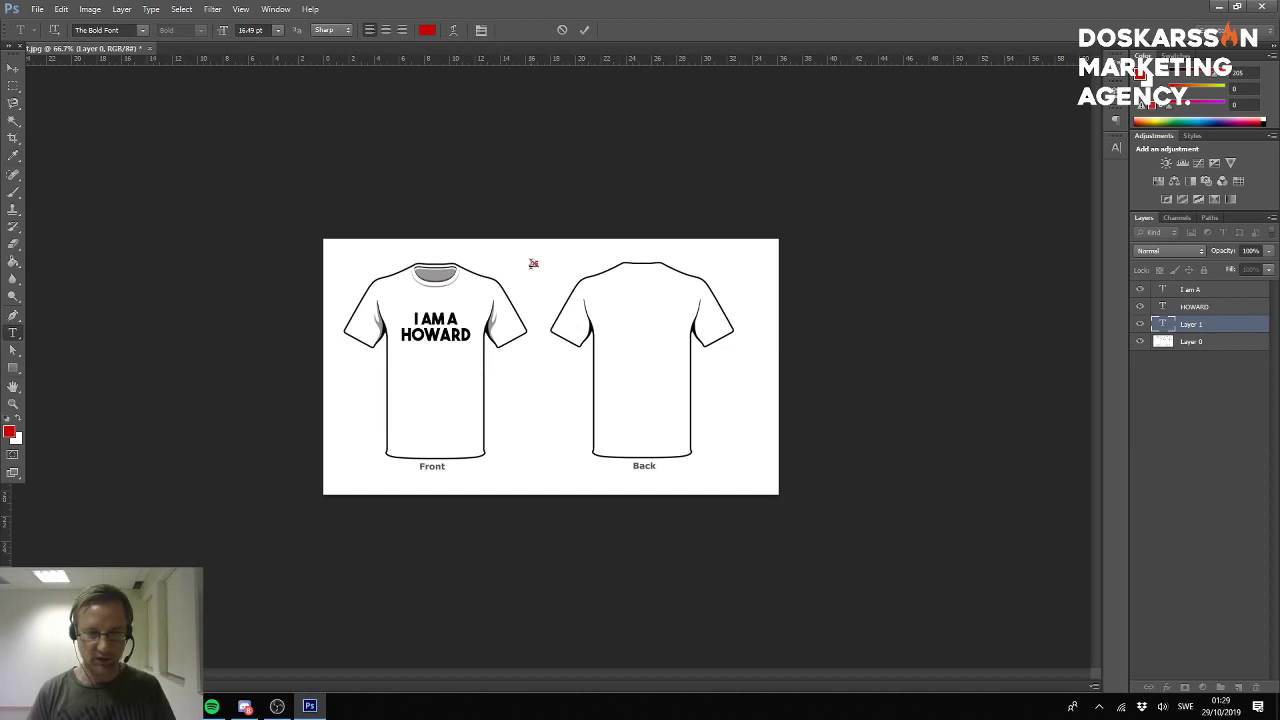
type("DELLOR")
key("ctrl+a")
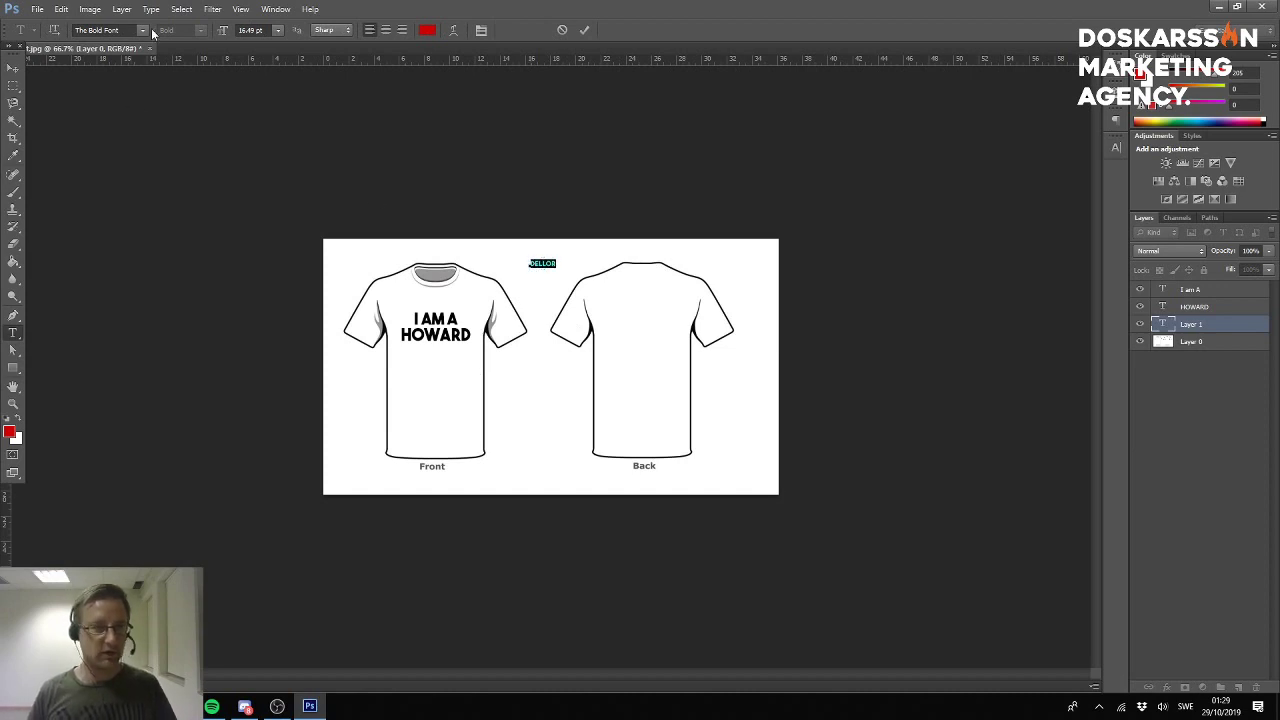
left_click(10, 431)
type("0")
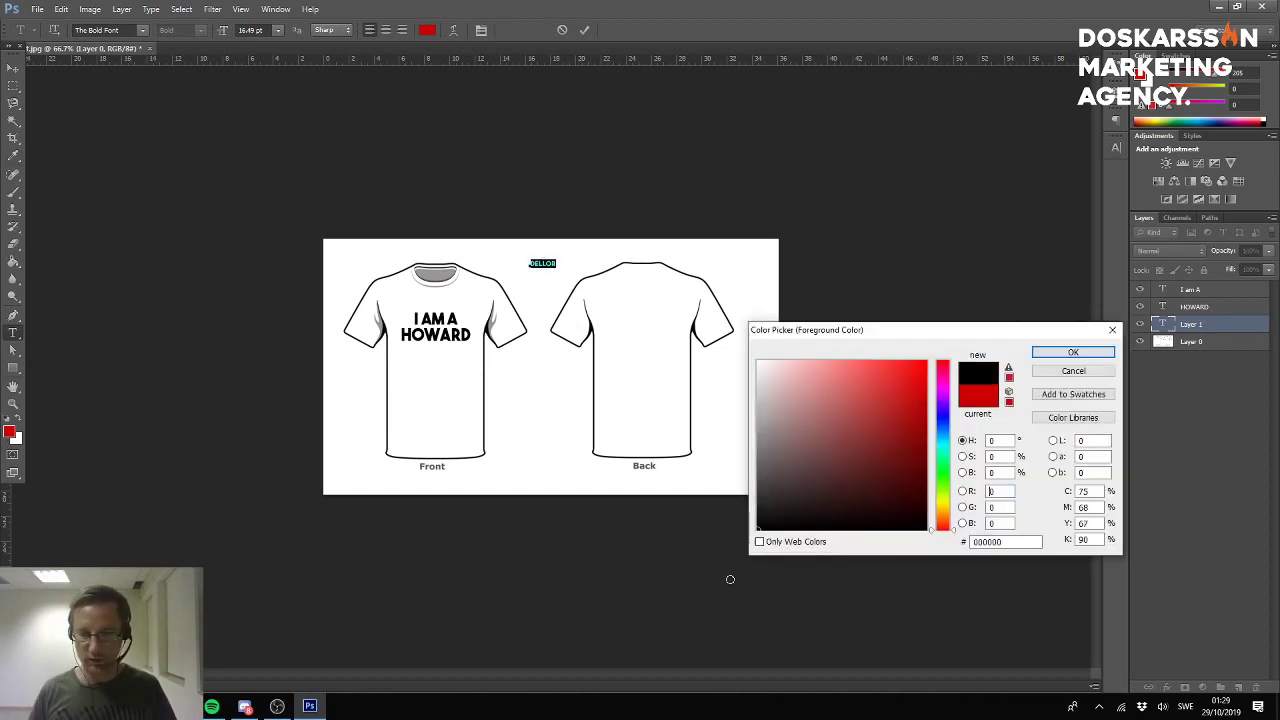
left_click(1074, 352)
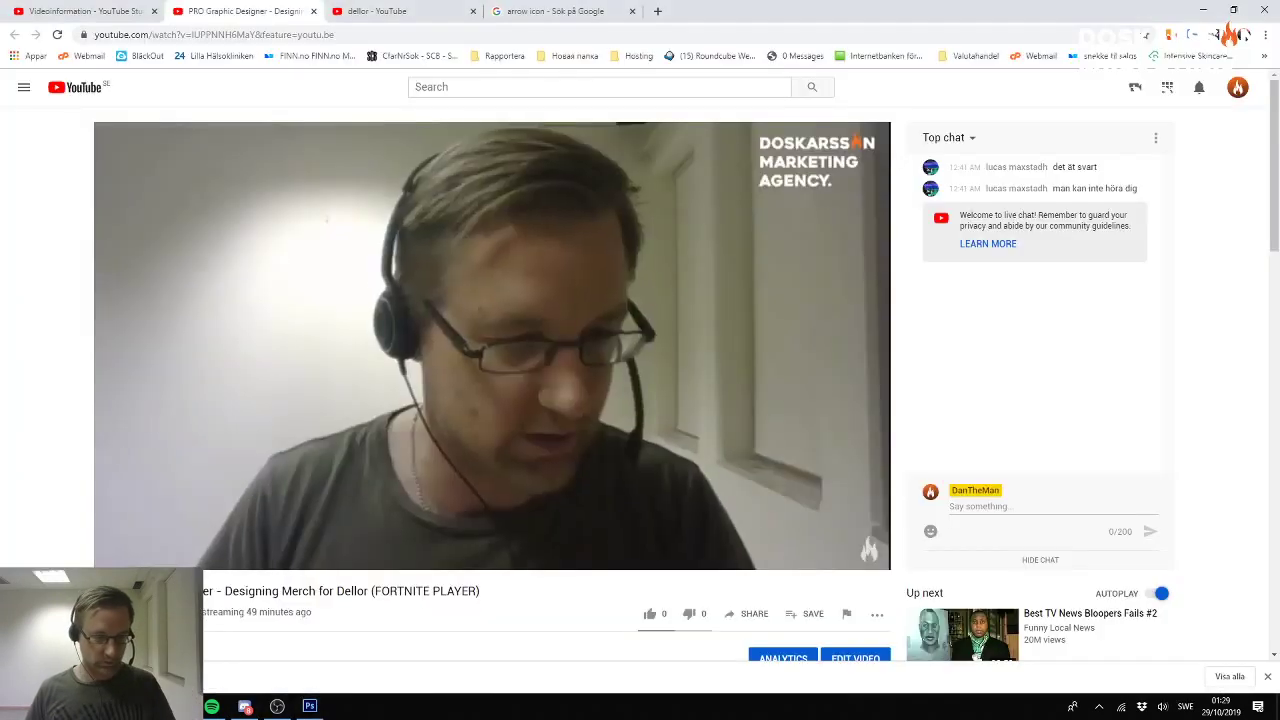
Switch back to Photoshop, move the "DELLOR" text onto the upper back of the back shirt and commit it.
left_click(150, 650)
left_click(310, 707)
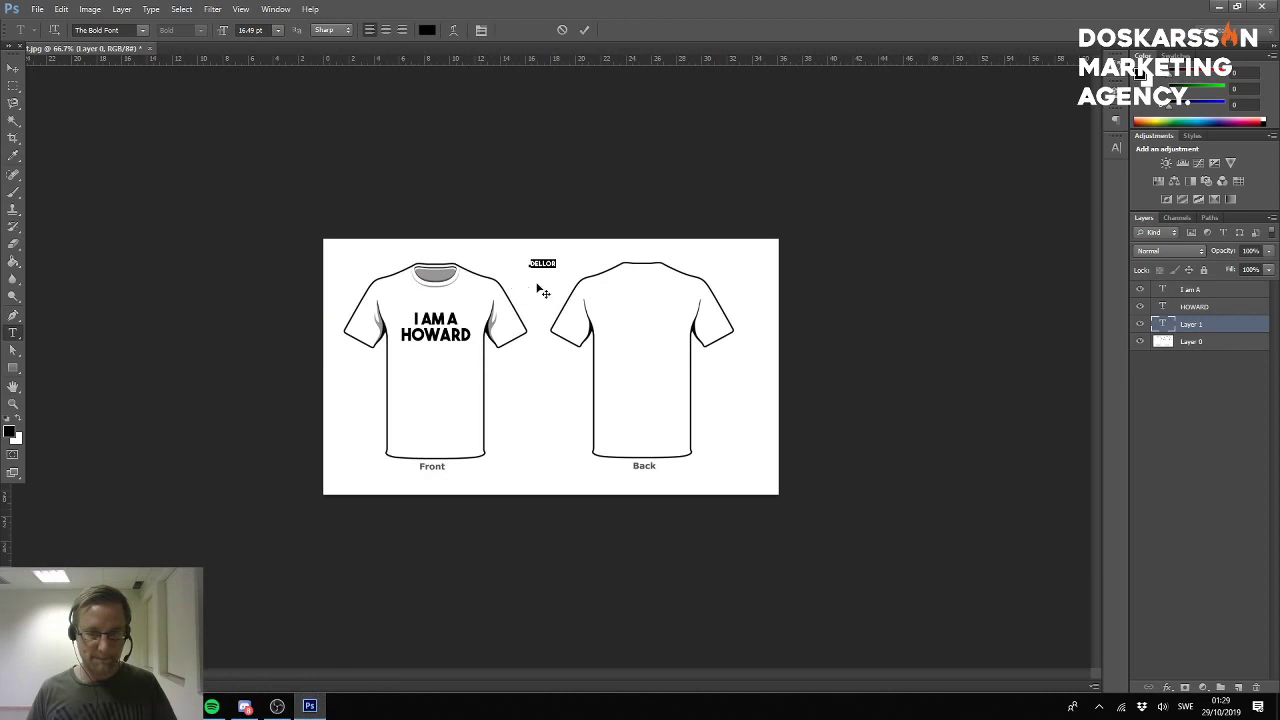
left_click_drag(552, 287, 667, 357)
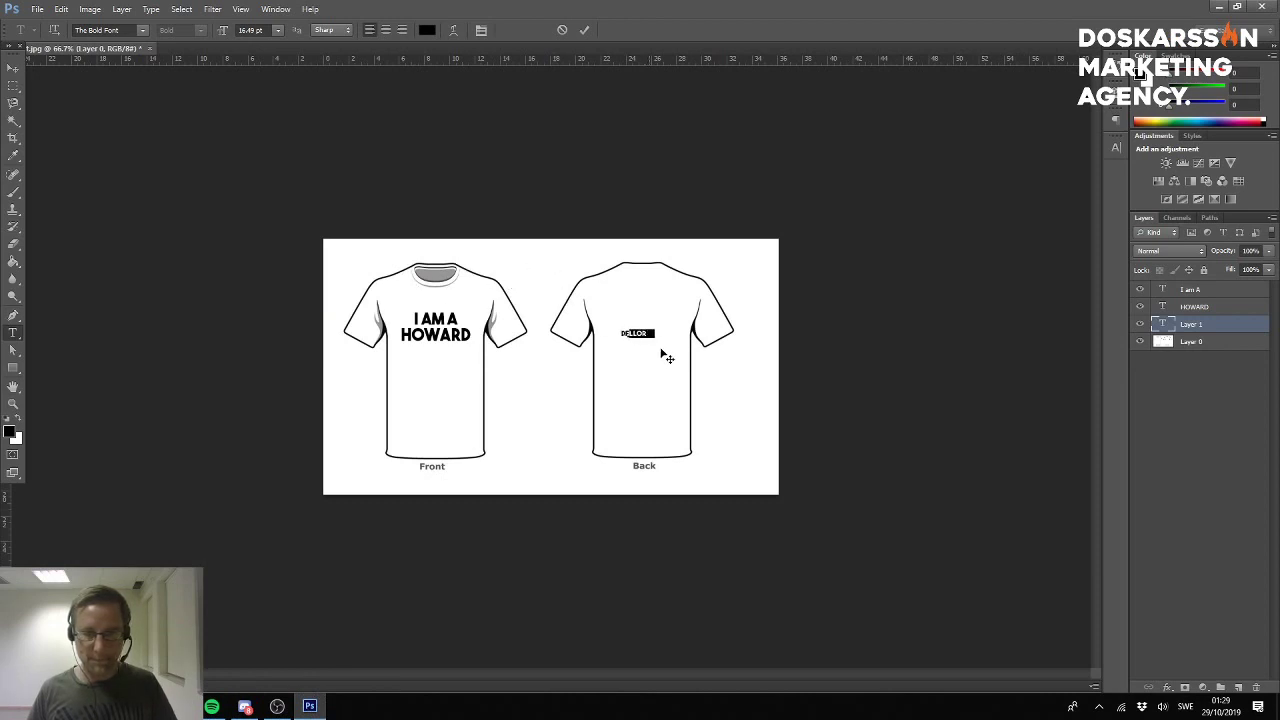
left_click(13, 68)
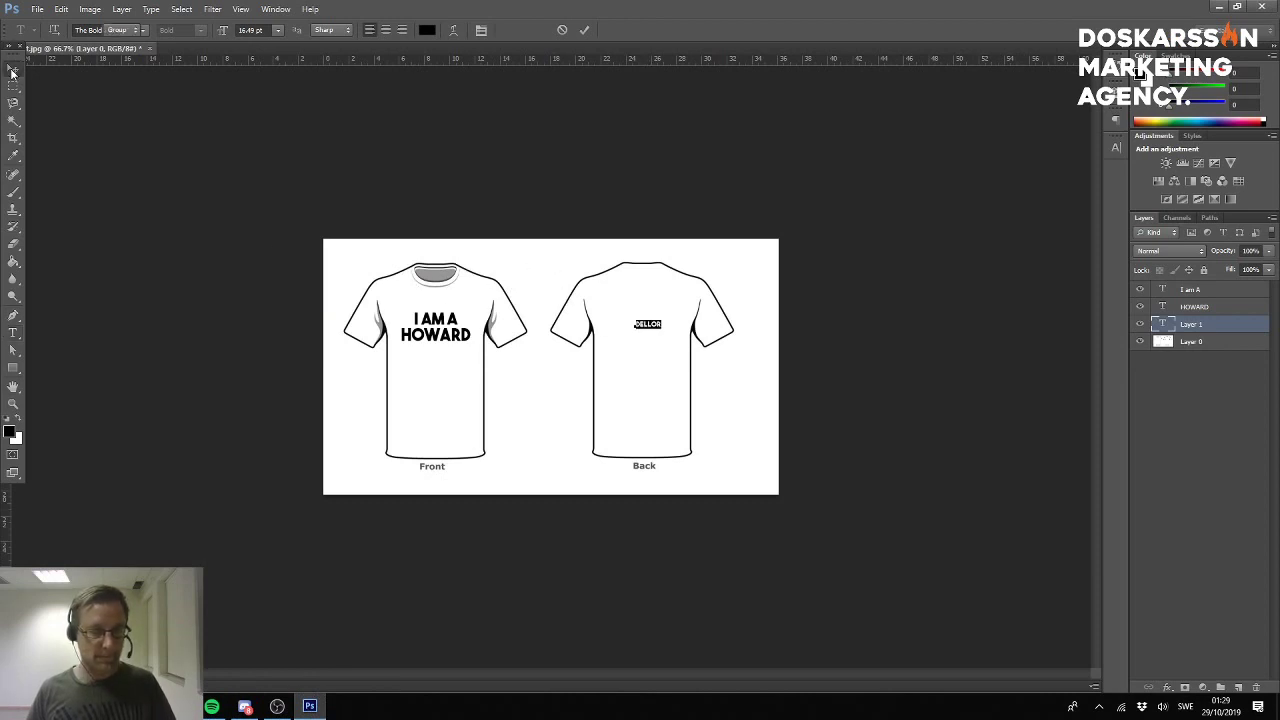
left_click(246, 708)
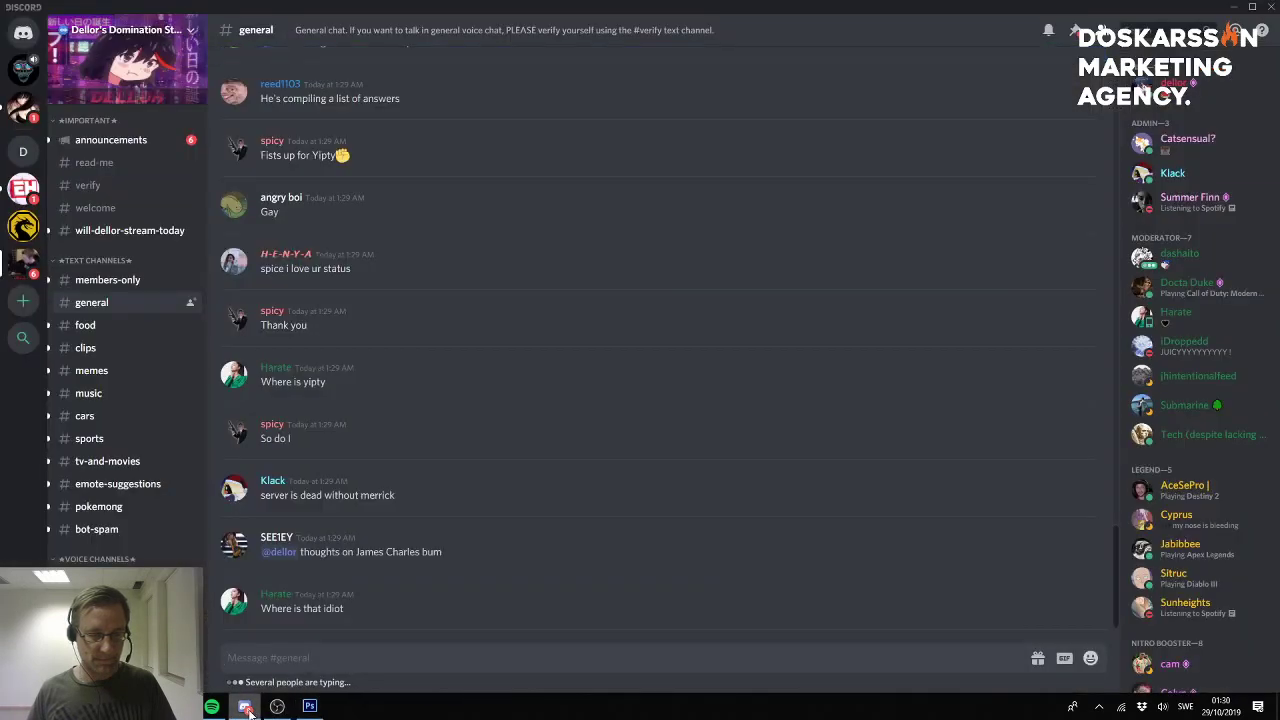
left_click(309, 706)
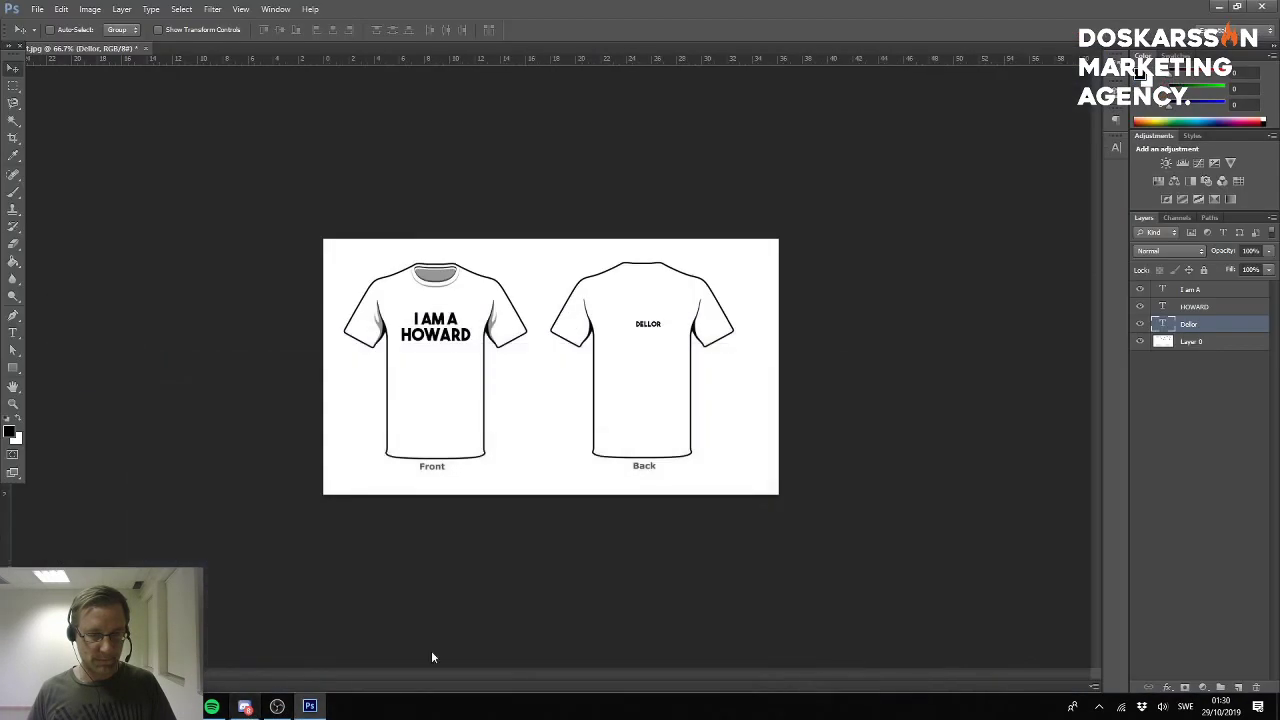
Enlarge the "DELLOR" text on the back shirt and centre it between the sleeves.
key("ctrl+t")
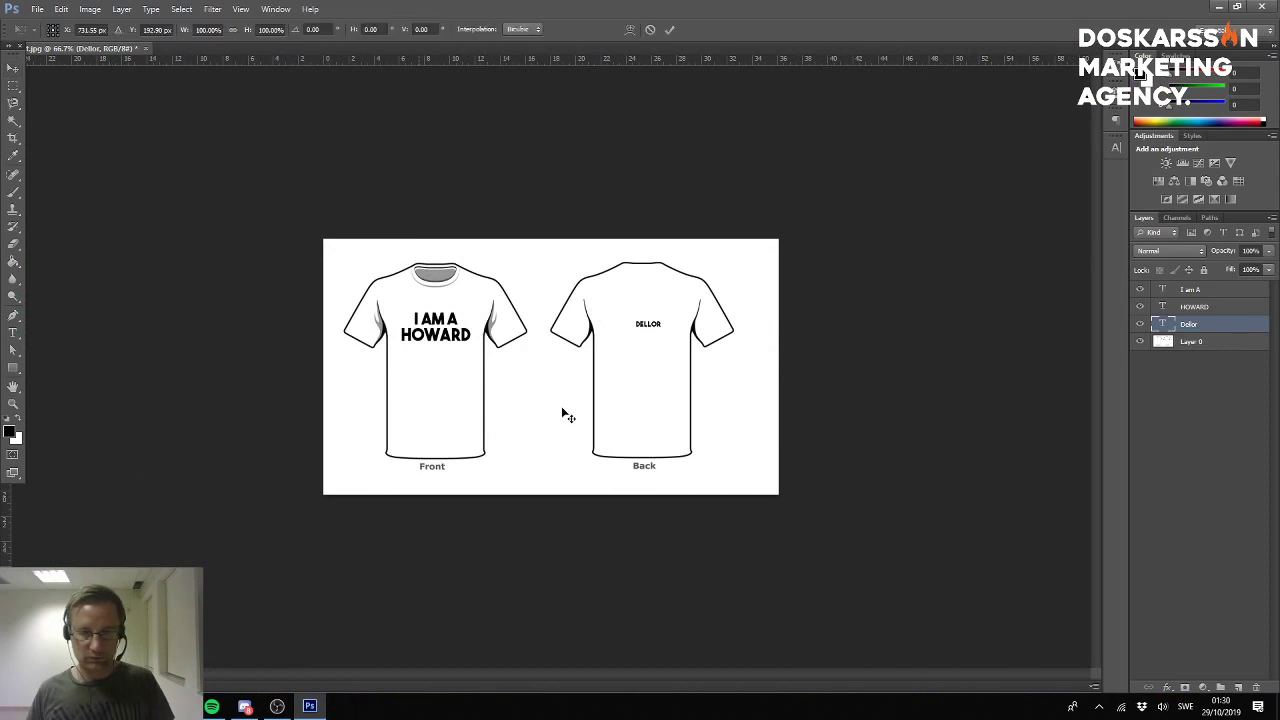
mouse_move(660, 331)
left_mouse_down()
mouse_move(748, 343)
mouse_move(641, 348)
mouse_move(657, 347)
left_mouse_up()
key("Return")
key("ctrl+plus")
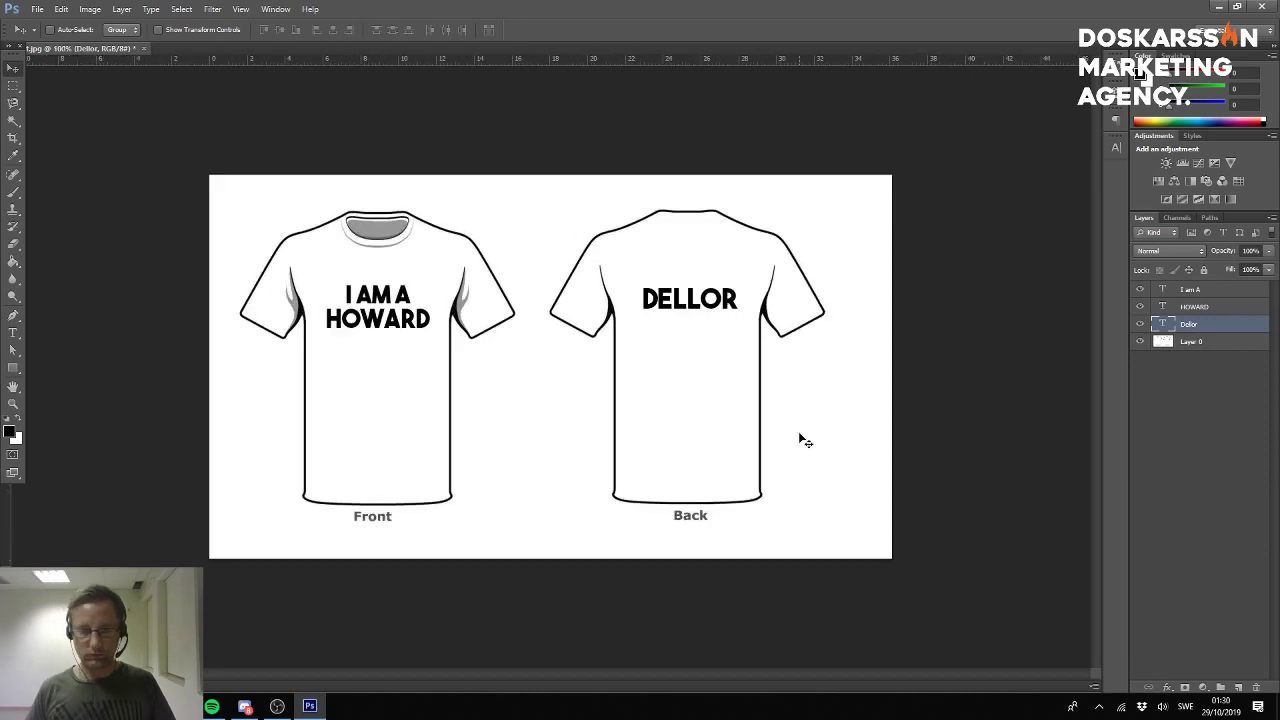
key("ctrl+plus")
left_click_drag(816, 281, 623, 306)
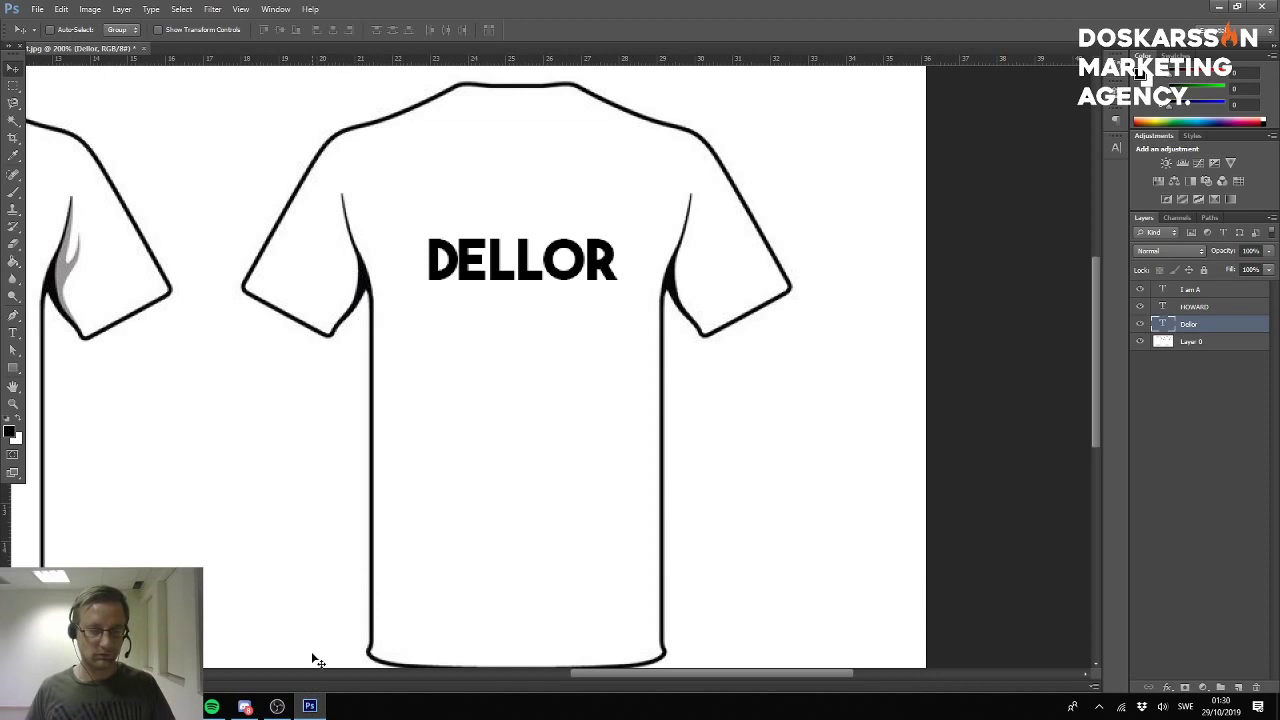
Open Cutted meat.psd and copy its "Live everyday on" and "youtube" layers into the Howard shirt document.
left_click(40, 9)
left_click(40, 9)
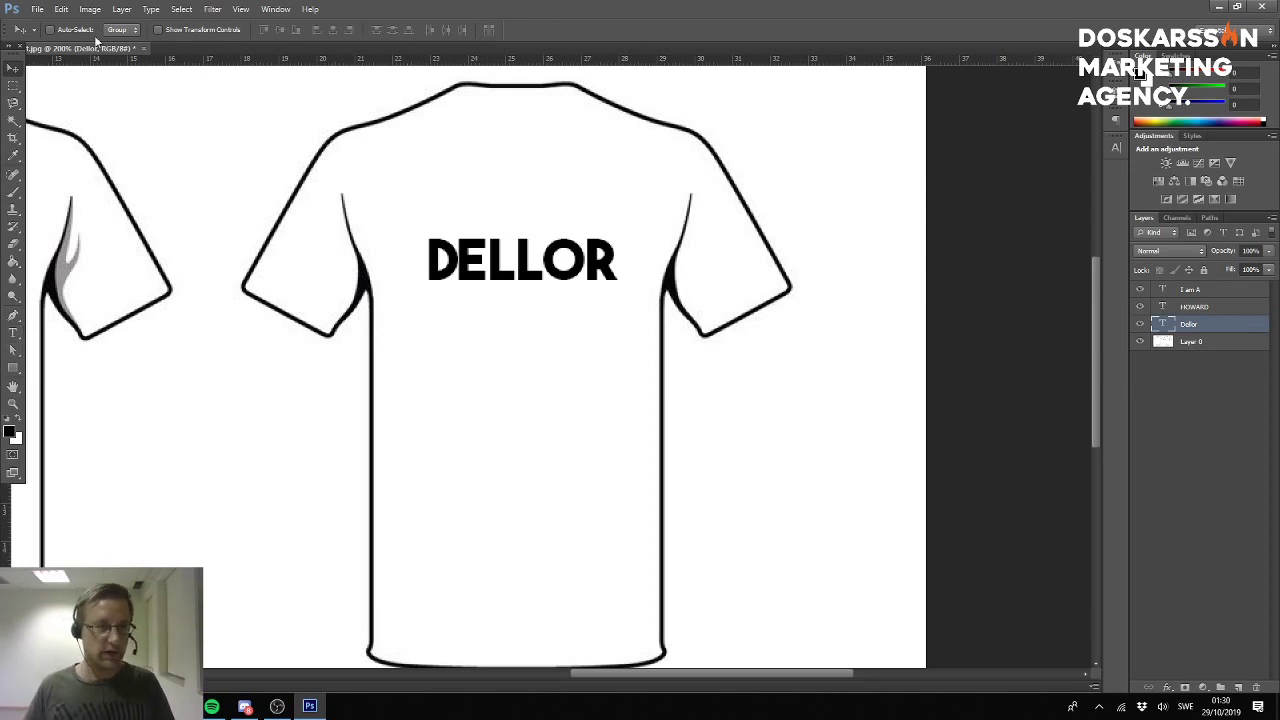
left_click(38, 9)
left_click(49, 37)
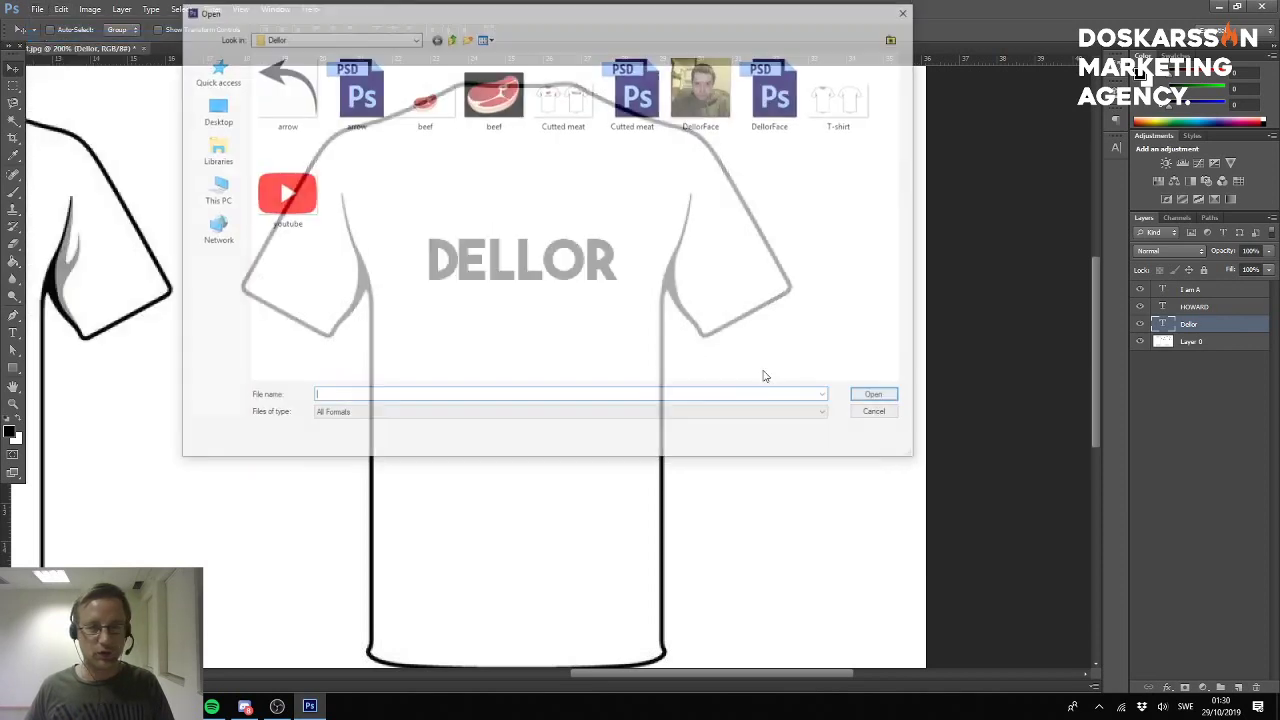
double_click(661, 135)
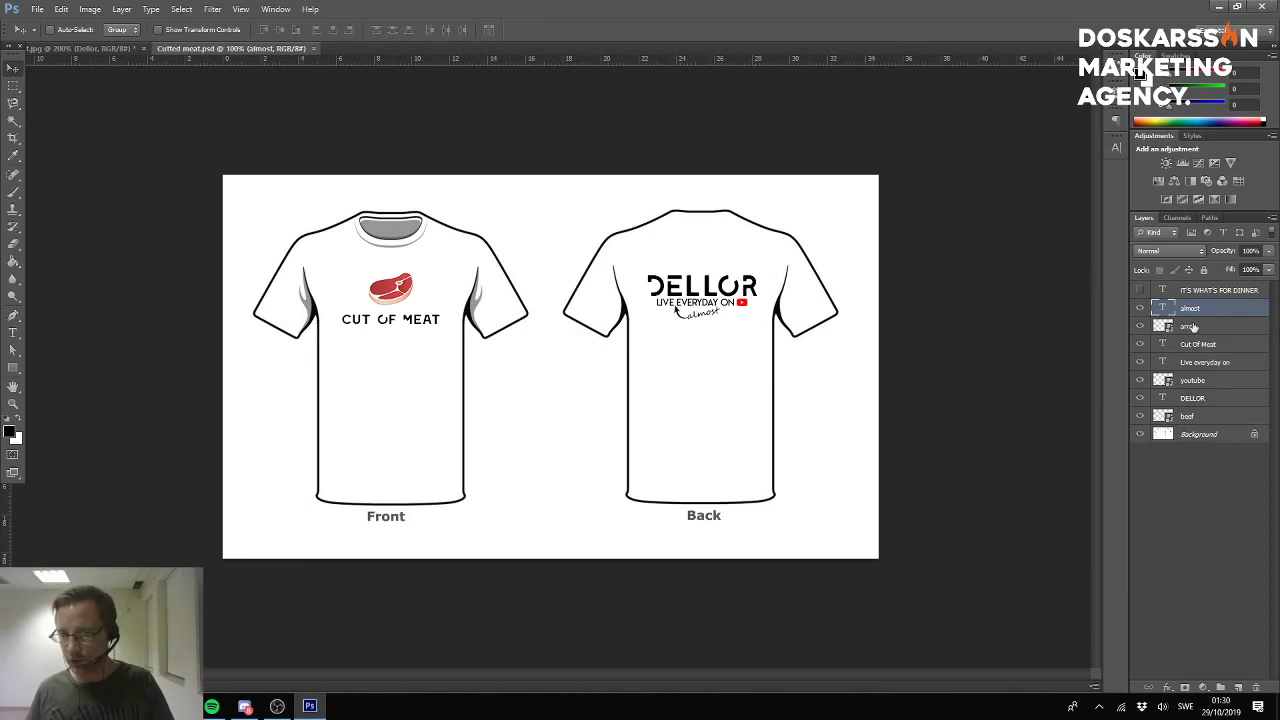
left_click(1214, 380)
left_click(1218, 363, "shift")
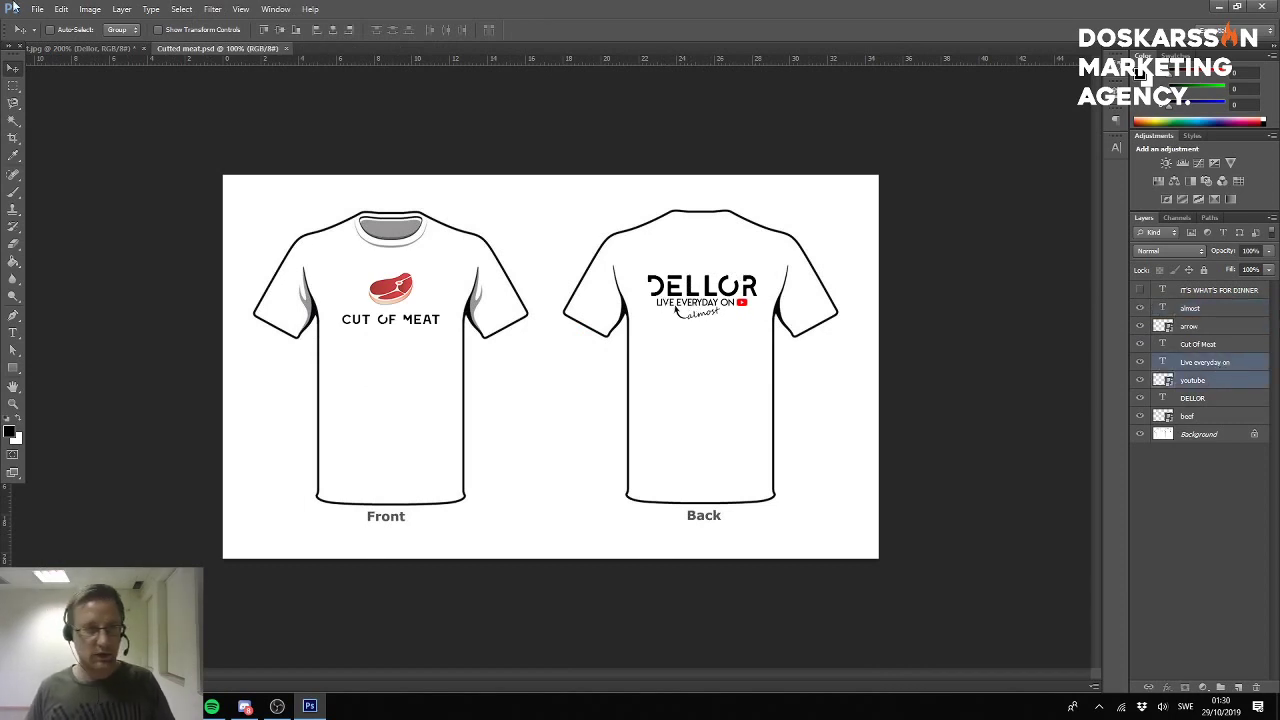
left_click_drag(700, 304, 570, 277)
Scale the "Live everyday on" text and YouTube icon to the width of "DELLOR" and place them directly beneath it.
key("ctrl+t")
key("ctrl+plus")
key("ctrl+plus")
key("ctrl+plus")
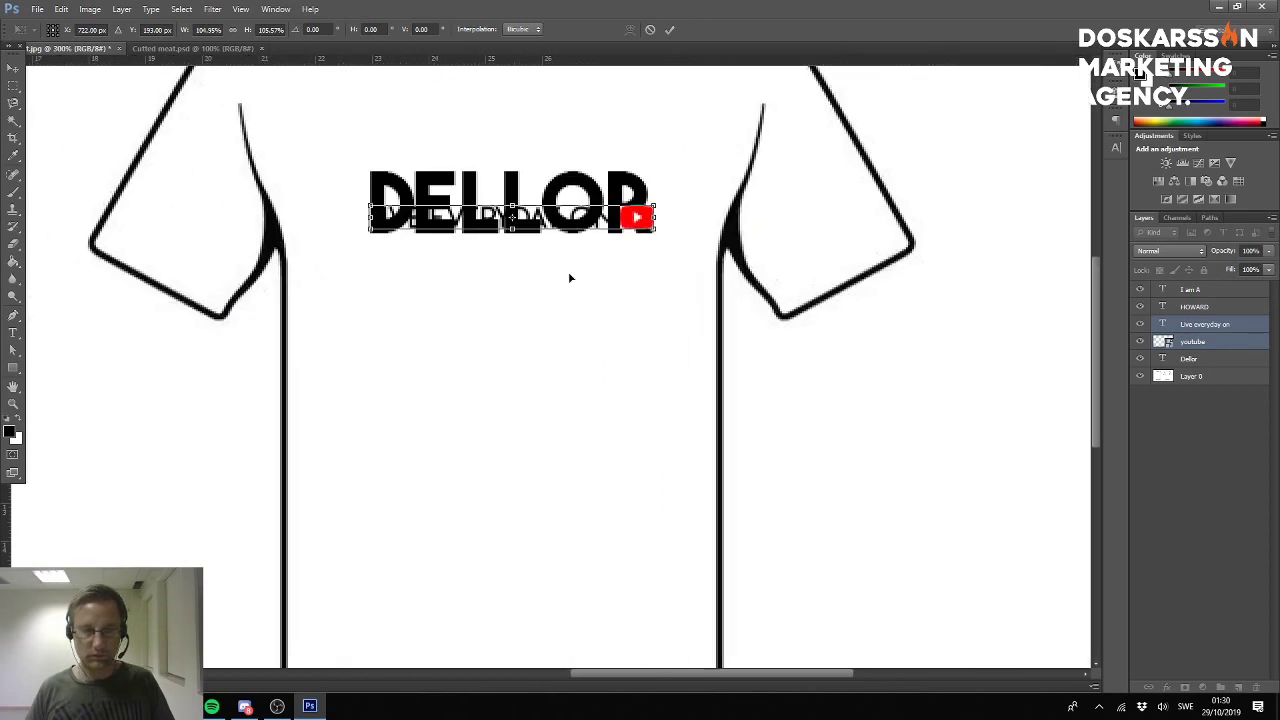
left_click_drag(574, 223, 611, 457)
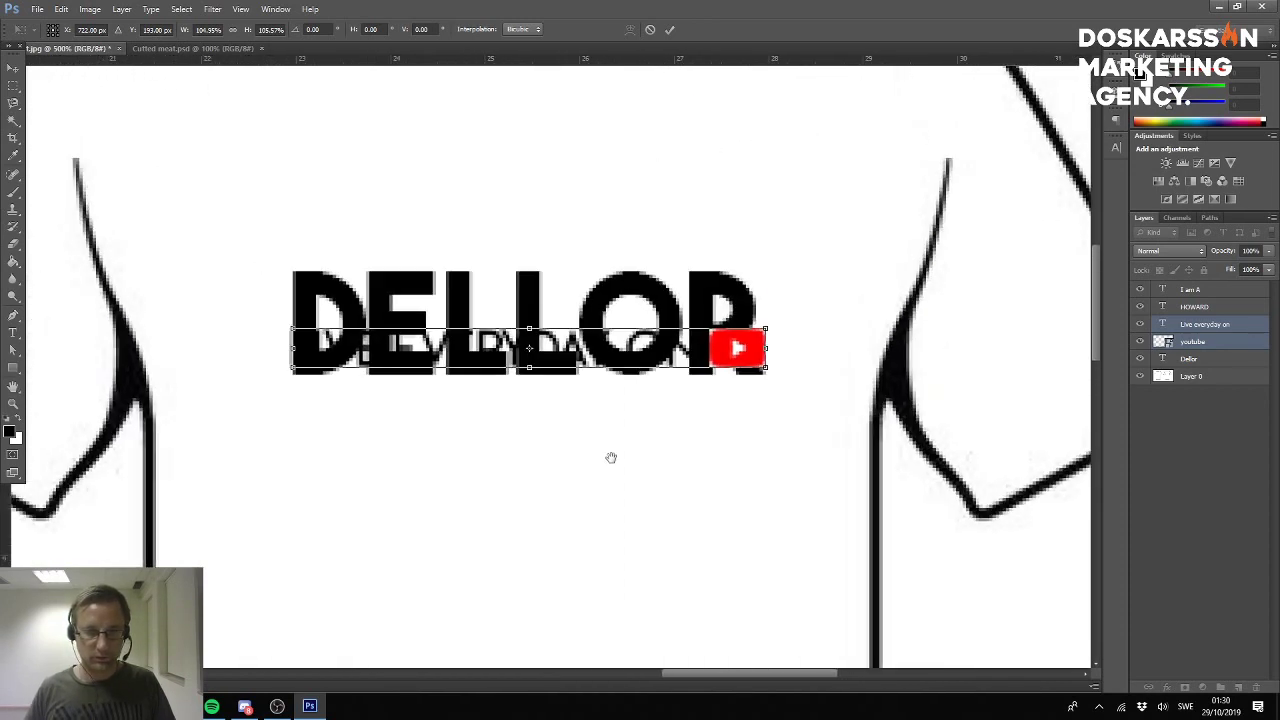
left_click_drag(616, 360, 614, 358)
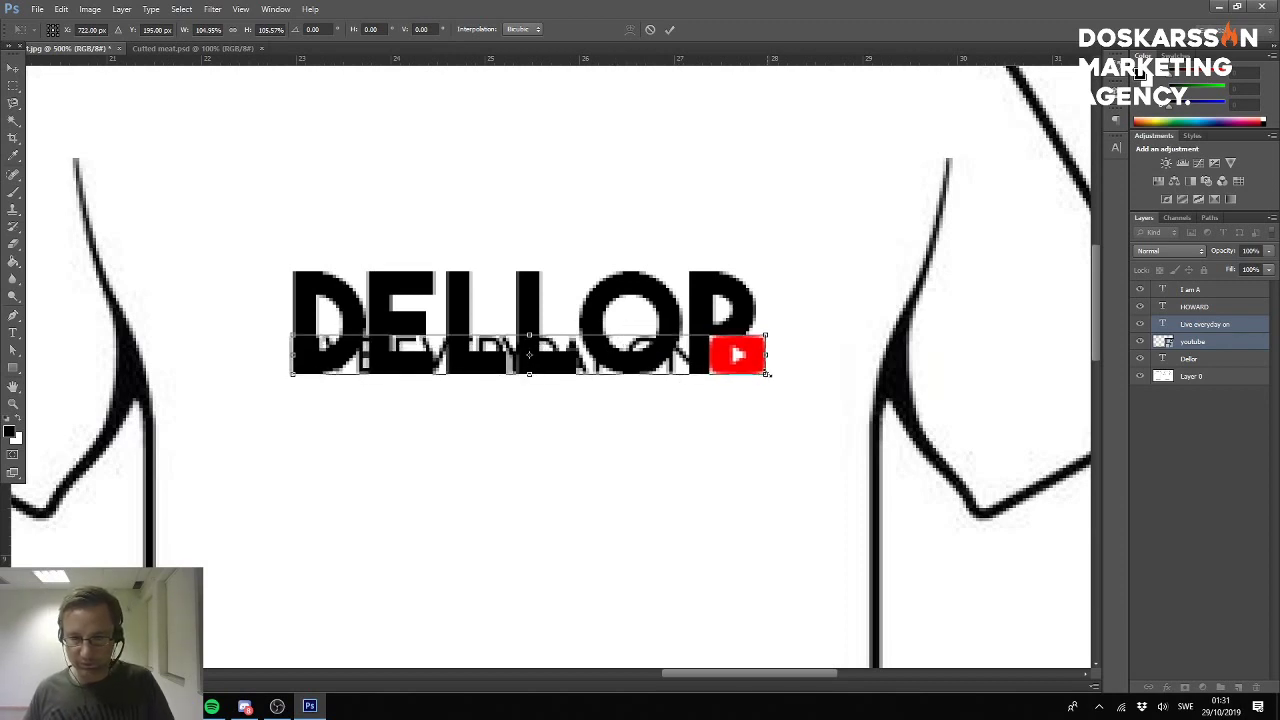
mouse_move(767, 374)
left_mouse_down()
mouse_move(753, 373)
mouse_move(764, 375)
left_mouse_up()
key("Return")
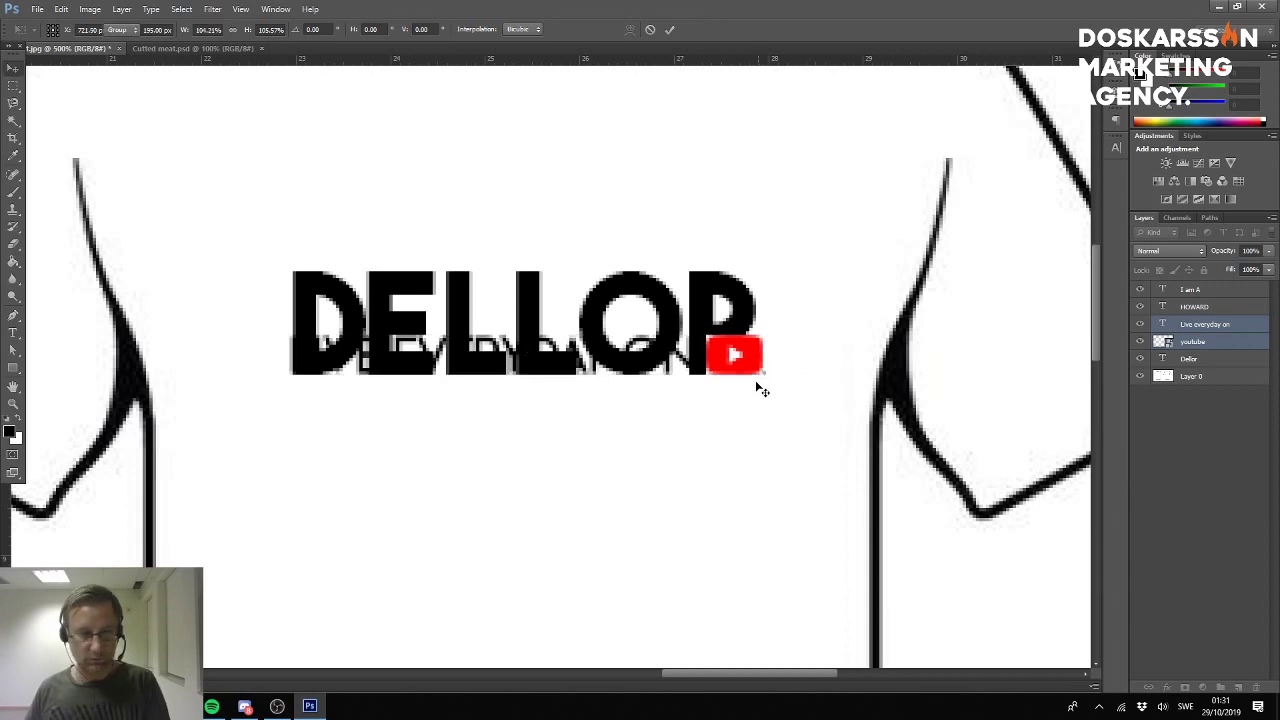
left_click_drag(634, 230, 634, 278)
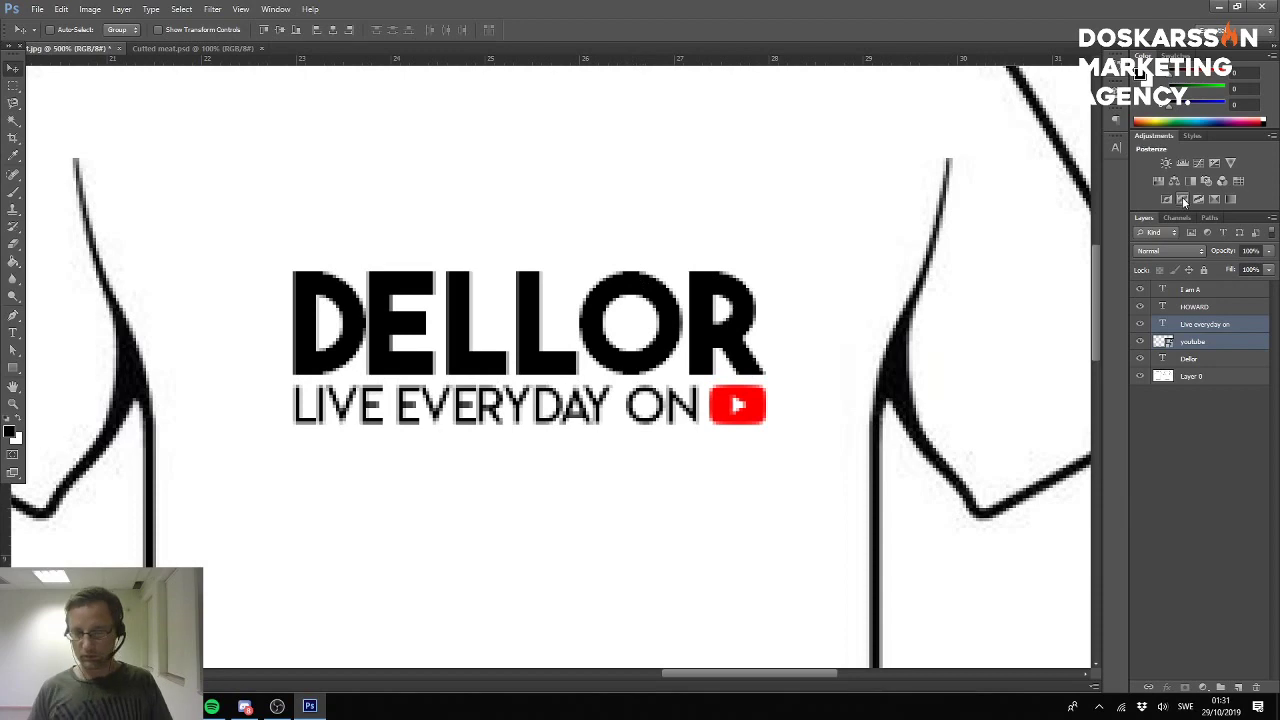
Save the shirt design as the Photoshop file "I am a howard" in the Dellor folder with Maximize Compatibility enabled.
key("ctrl+minus")
key("ctrl+minus")
key("ctrl+minus")
key("ctrl+minus")
key("ctrl+minus")
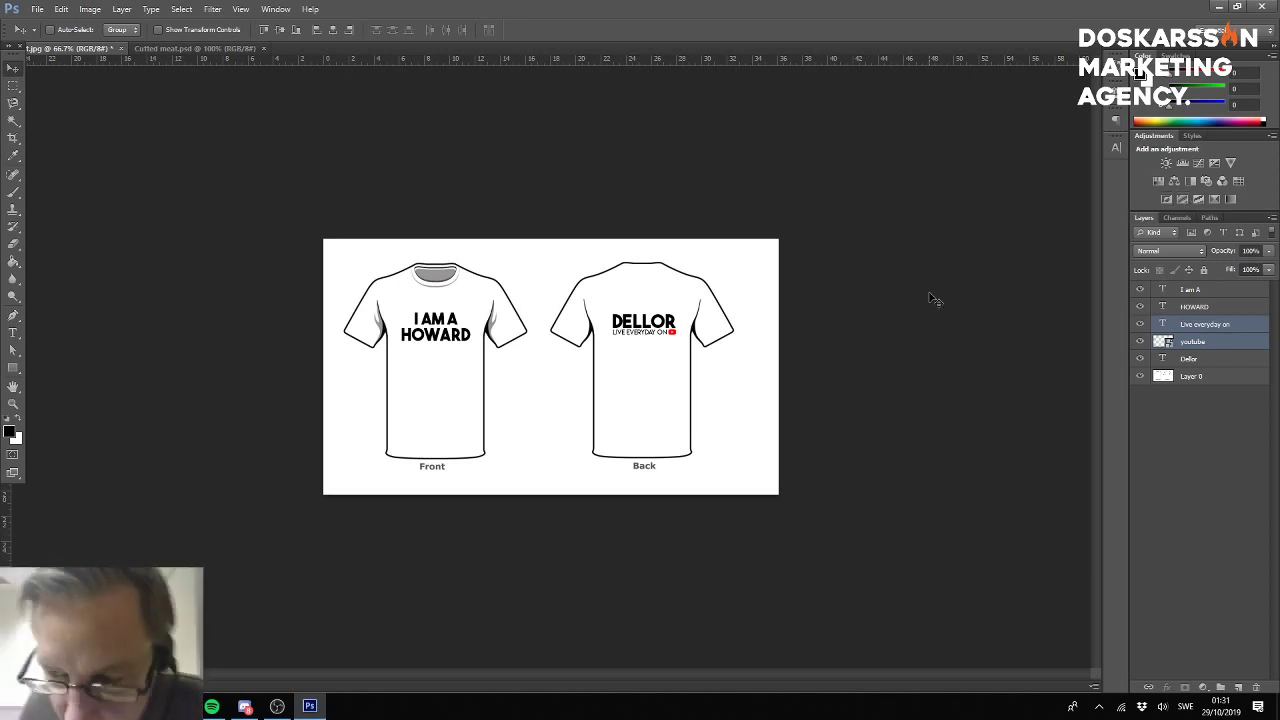
left_click(1218, 359)
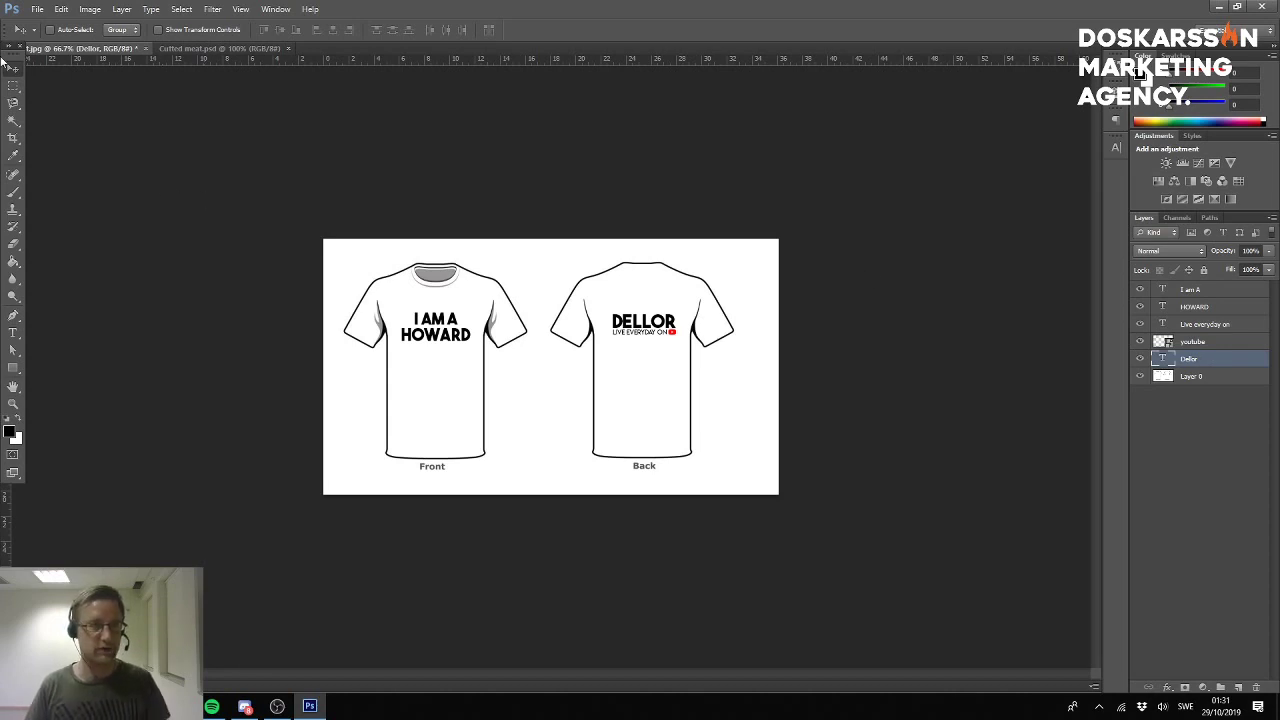
left_click(37, 9)
left_click(100, 168)
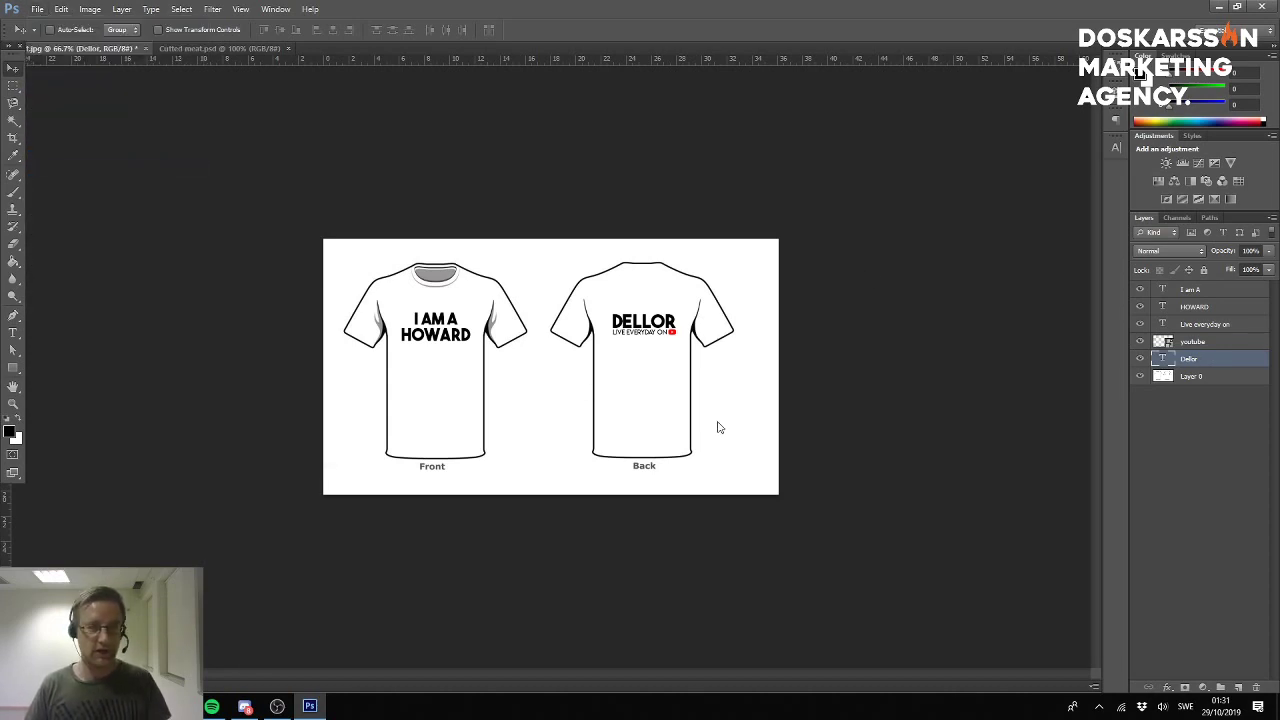
key("BackSpace")
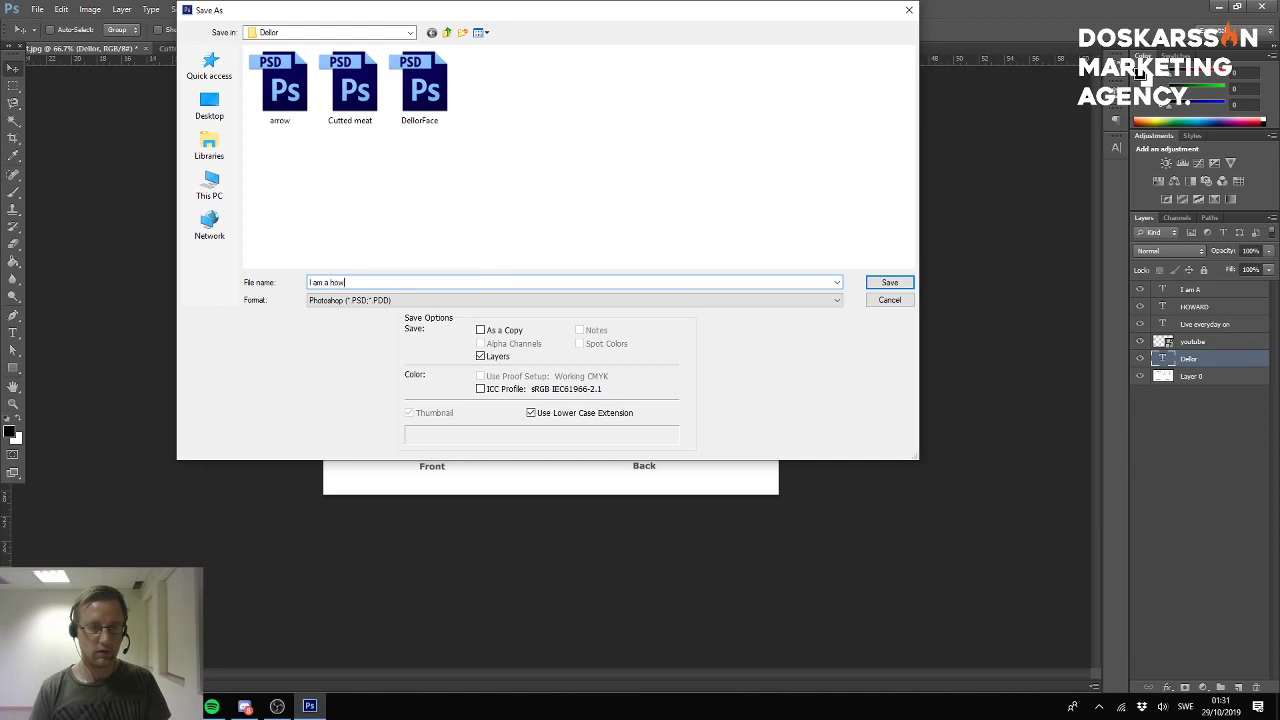
key("Return")
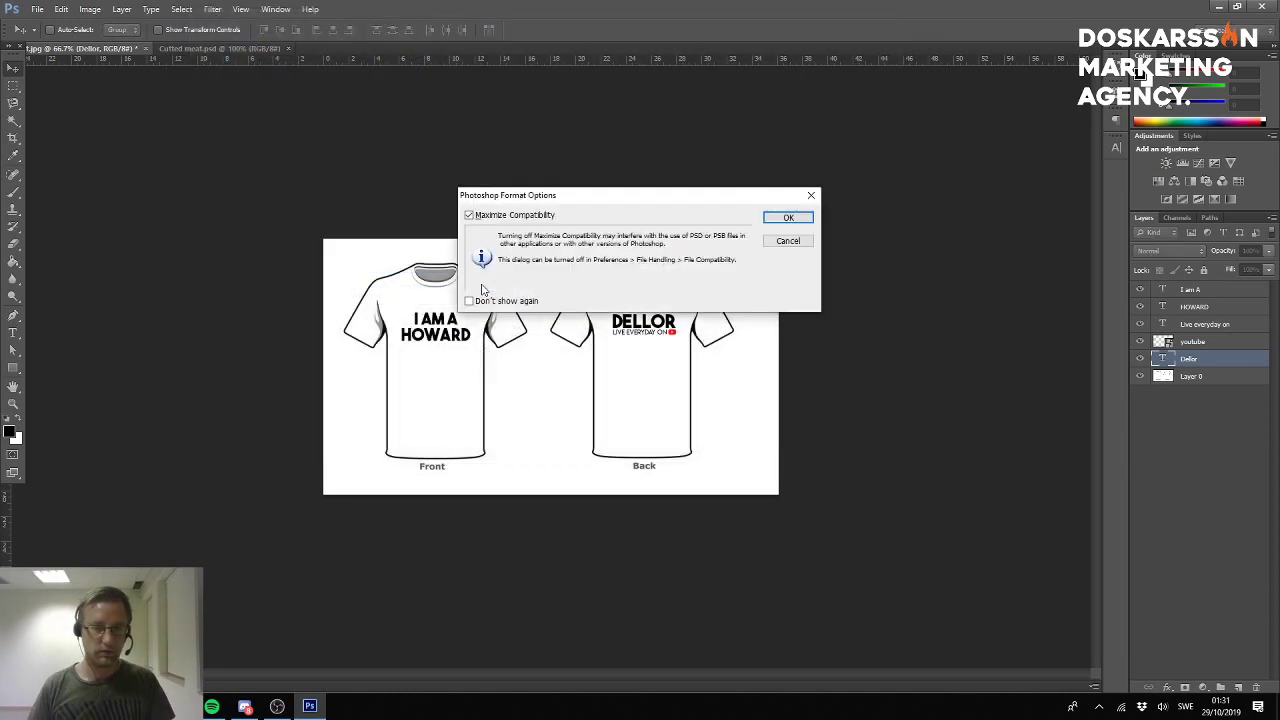
left_click(788, 217)
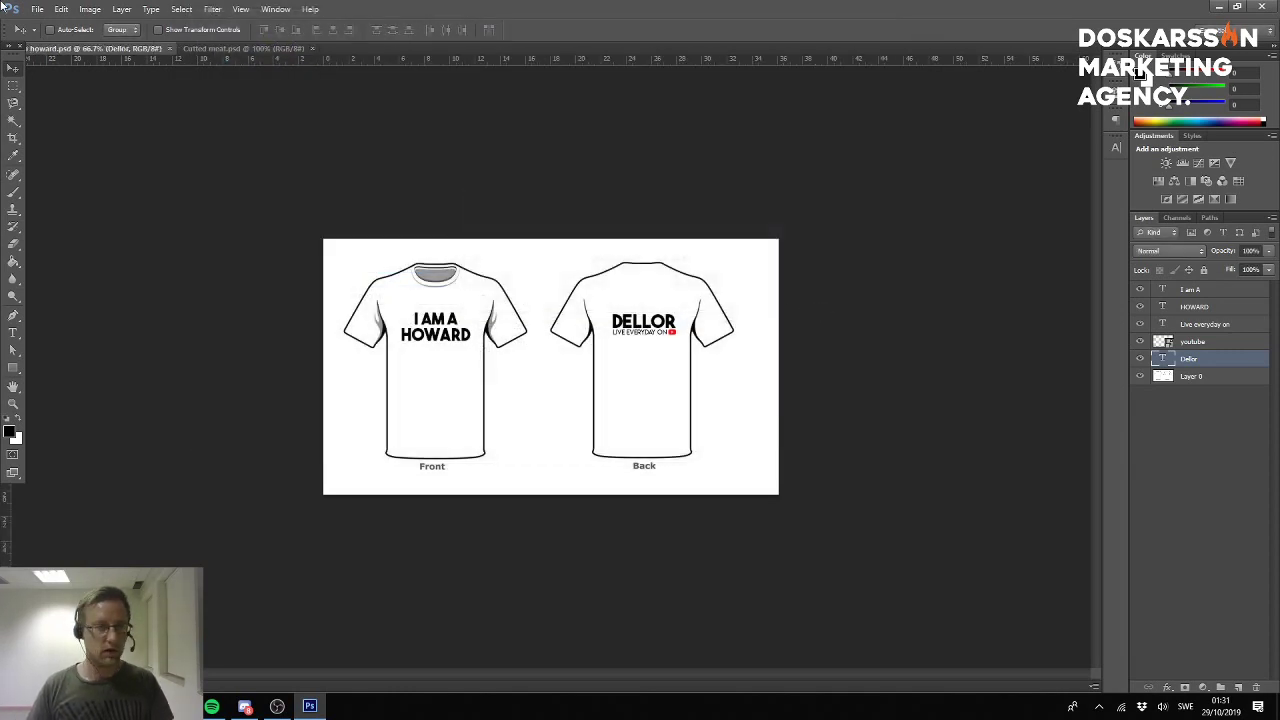
Save a PNG copy of the "I am a howard" design in the Dellor folder with None / Fast compression.
left_click(38, 10)
left_click(98, 169)
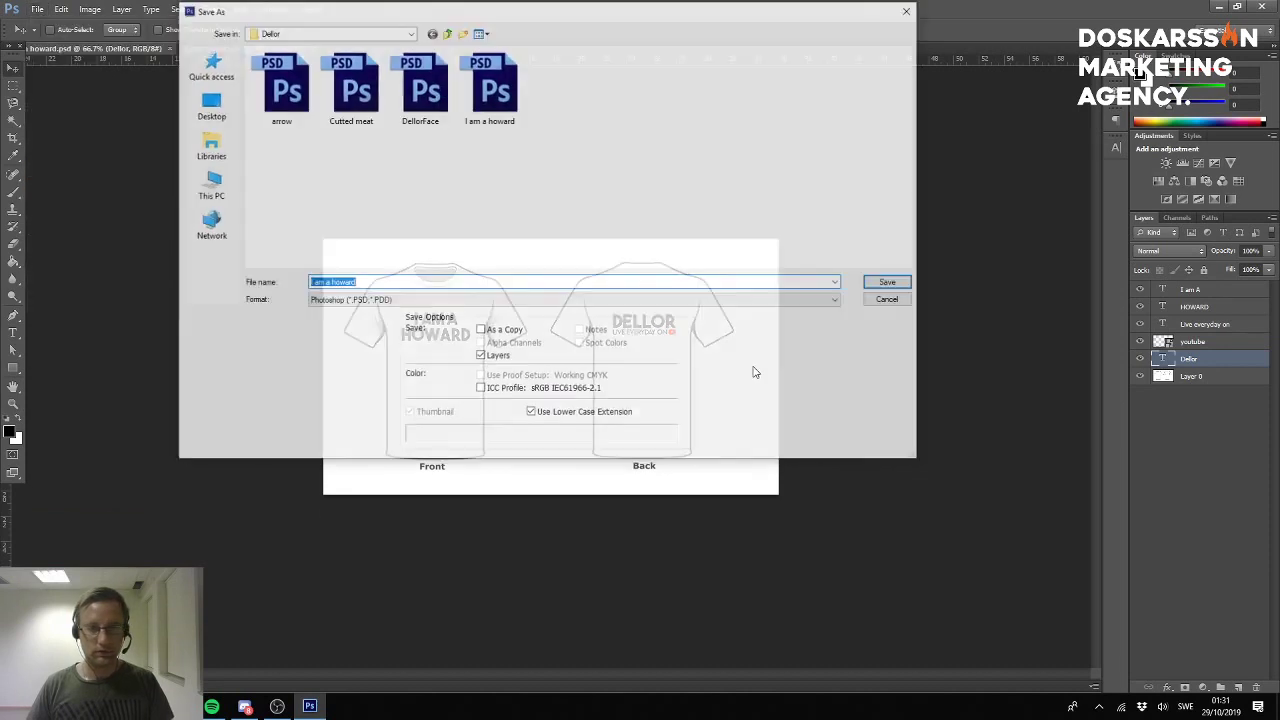
left_click(441, 300)
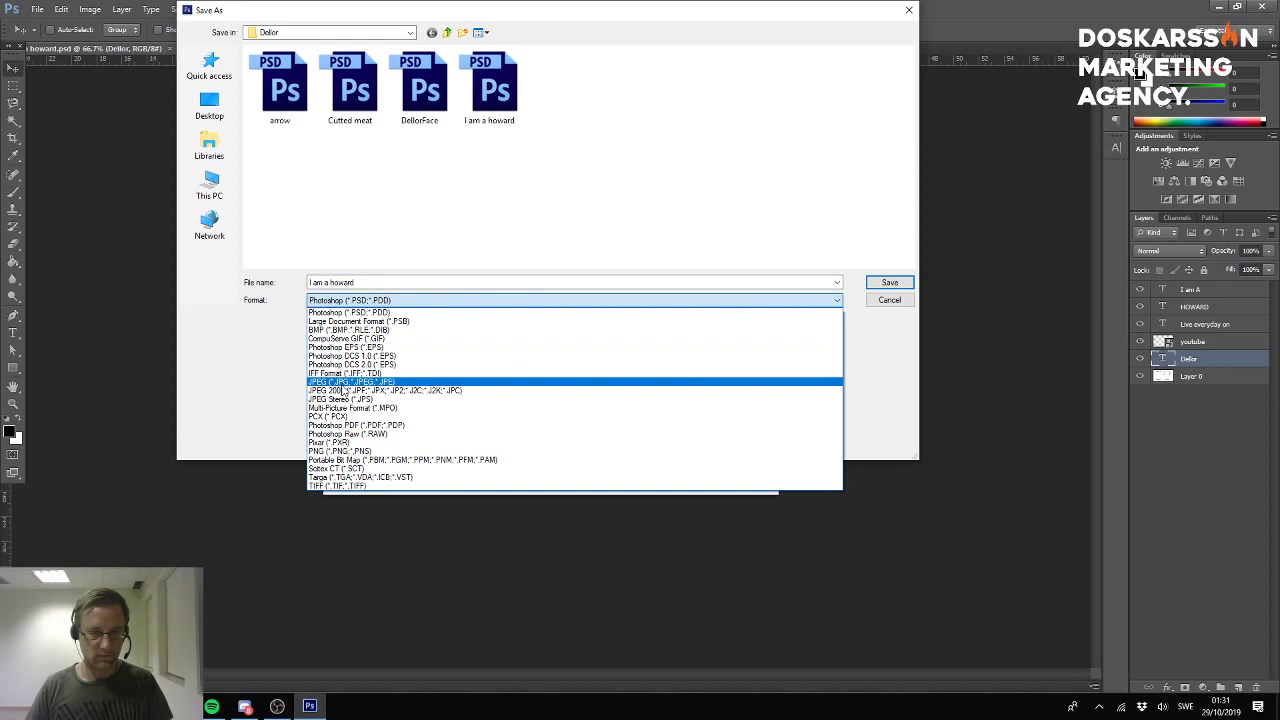
left_click(345, 451)
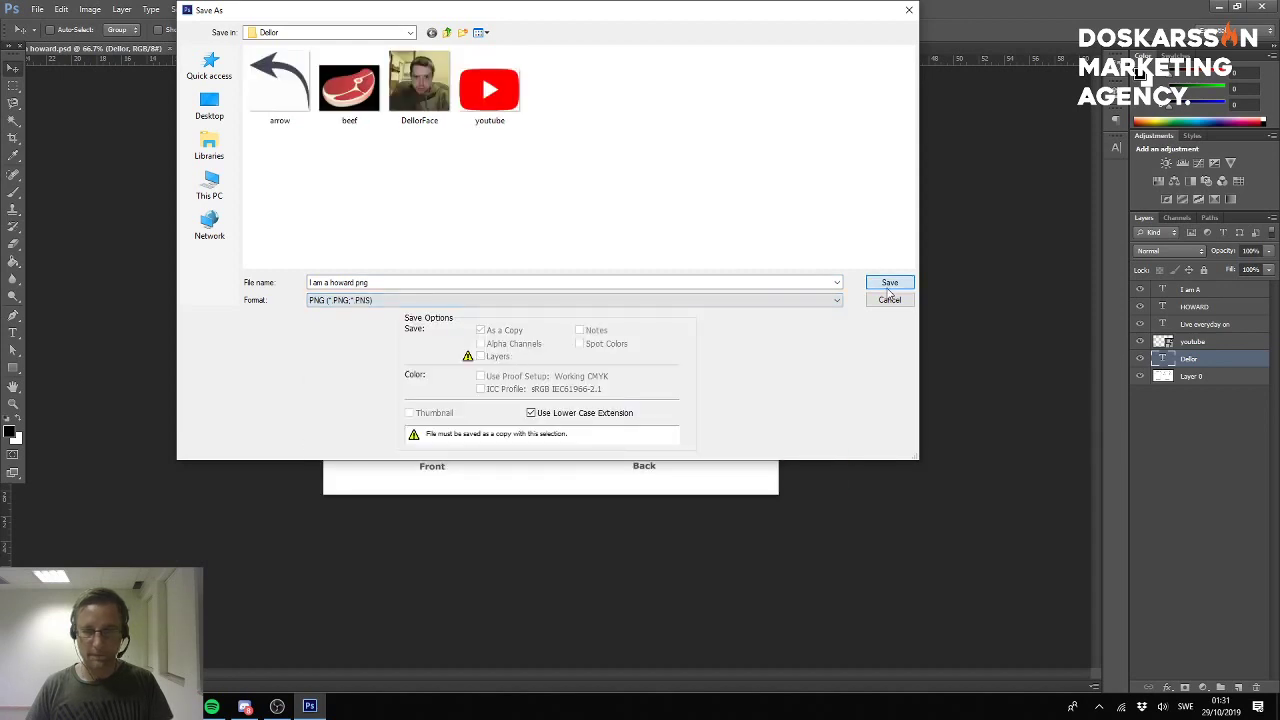
left_click(889, 284)
left_click(597, 232)
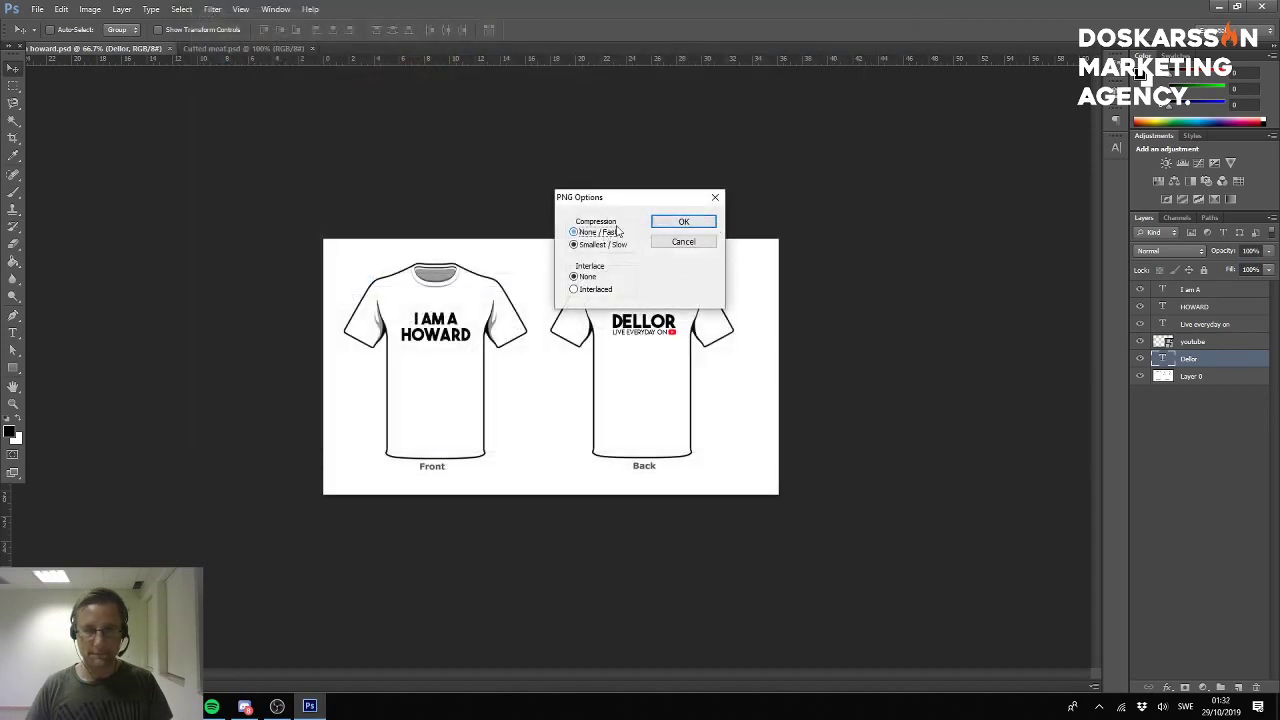
left_click(684, 221)
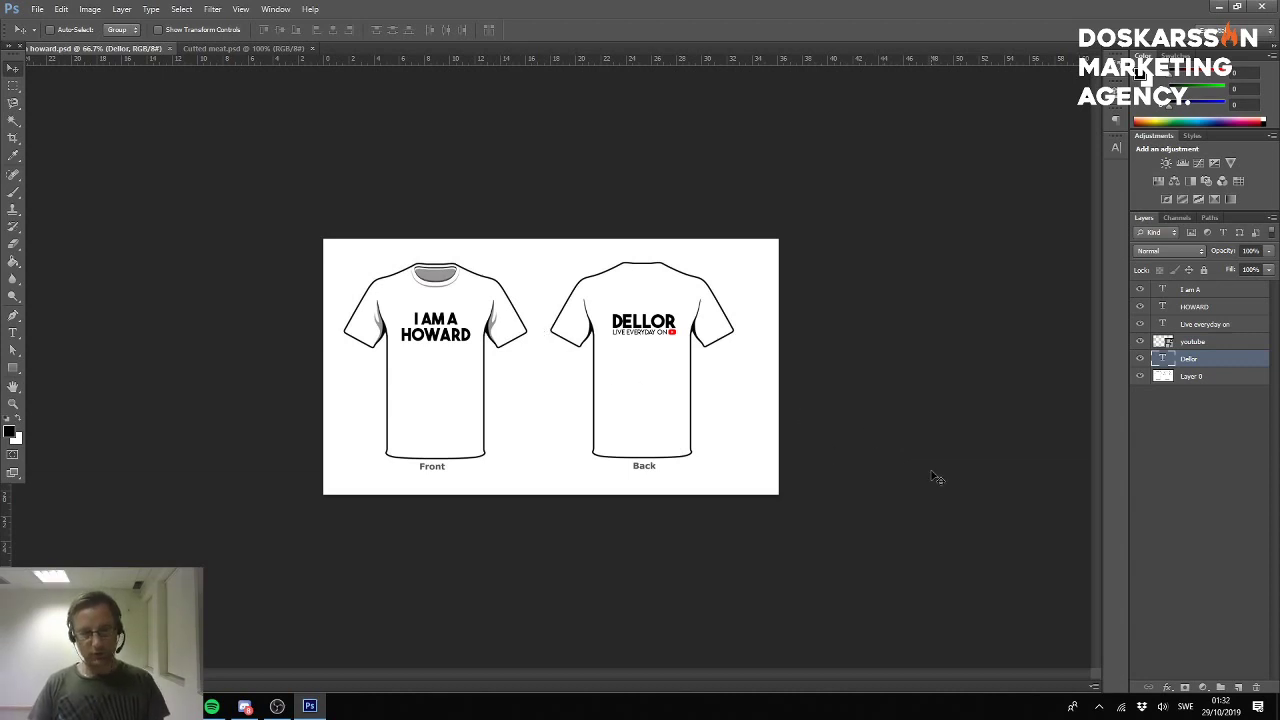
Draw a black 20 px line with the Line tool across the front shirt's left-hand sleeve, parallel to the hem.
key("ctrl+plus")
key("ctrl+plus")
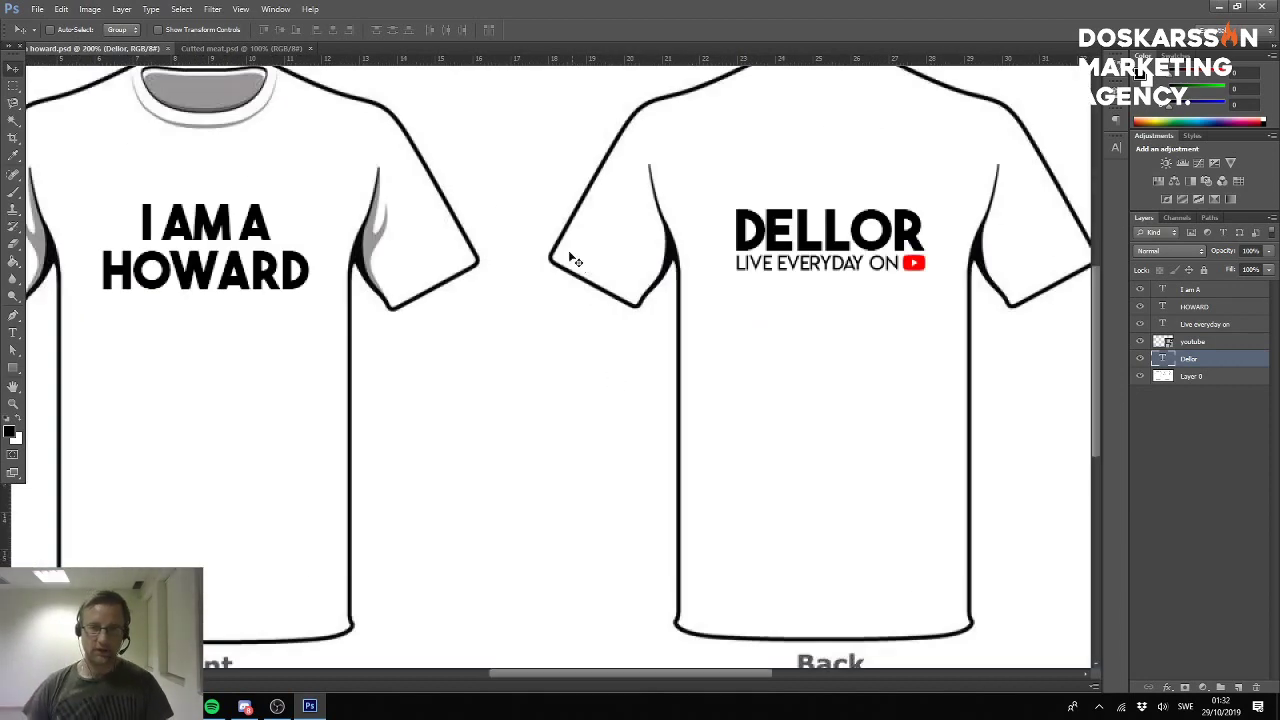
left_click_drag(443, 286, 706, 343)
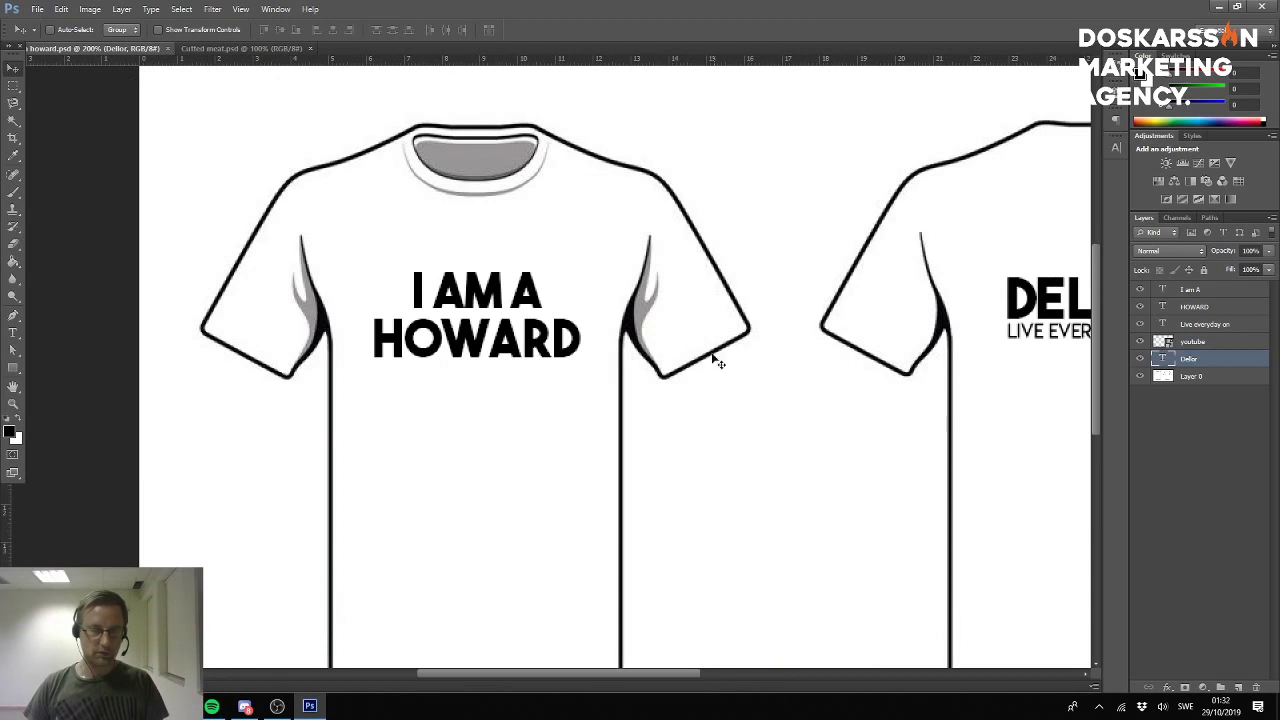
left_click(17, 367)
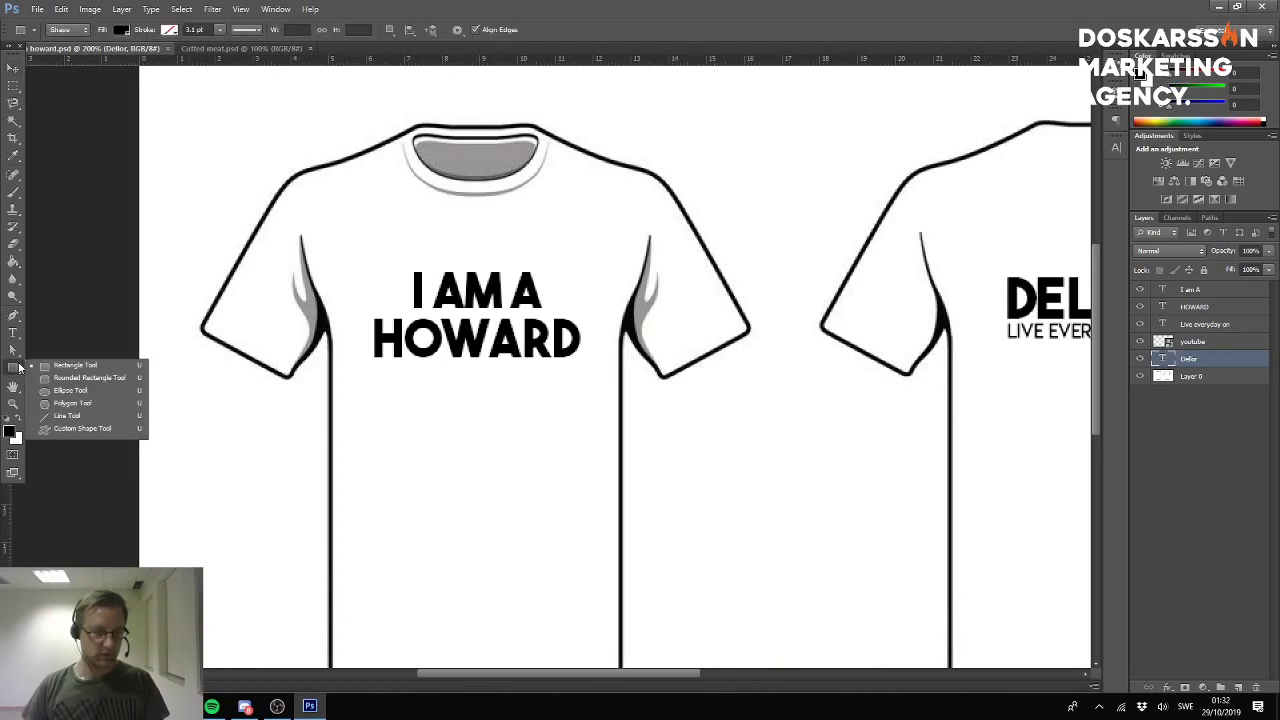
left_click(68, 416)
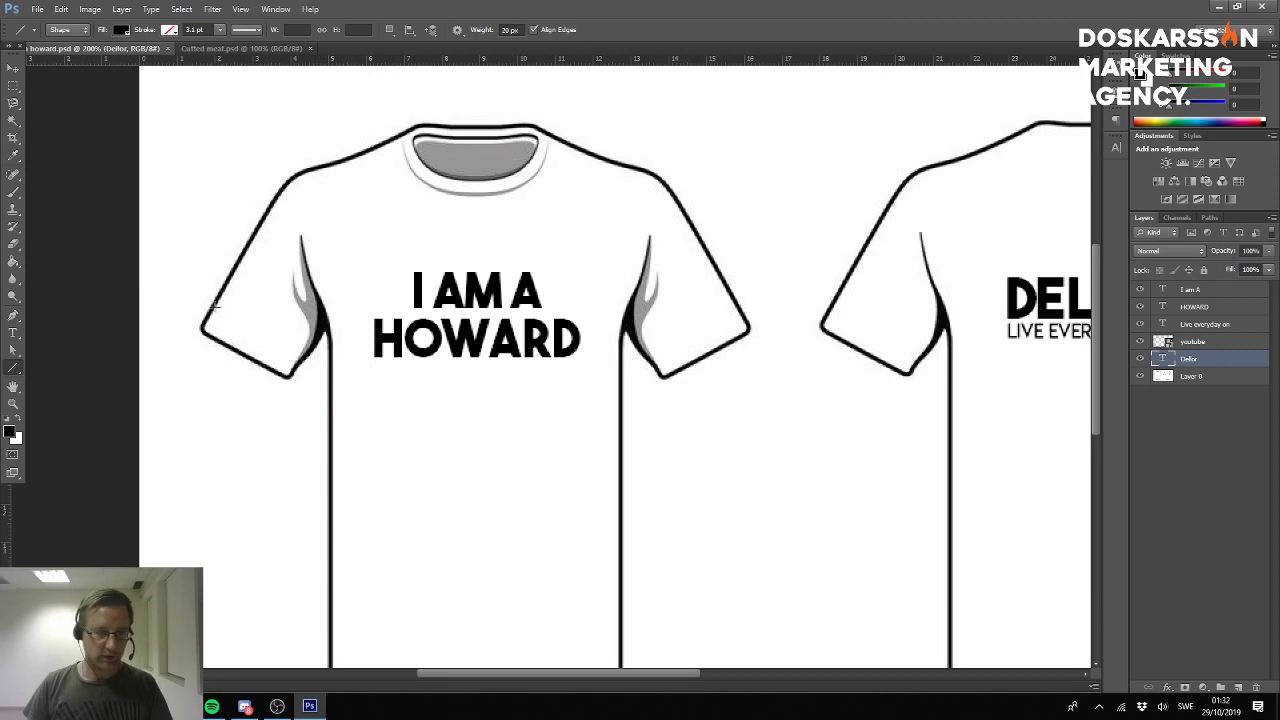
left_click_drag(209, 312, 265, 343)
Scale, slightly rotate and move the black 20 px stripe to fit between the sleeve's edges just above the hem.
key("v")
key("ctrl+t")
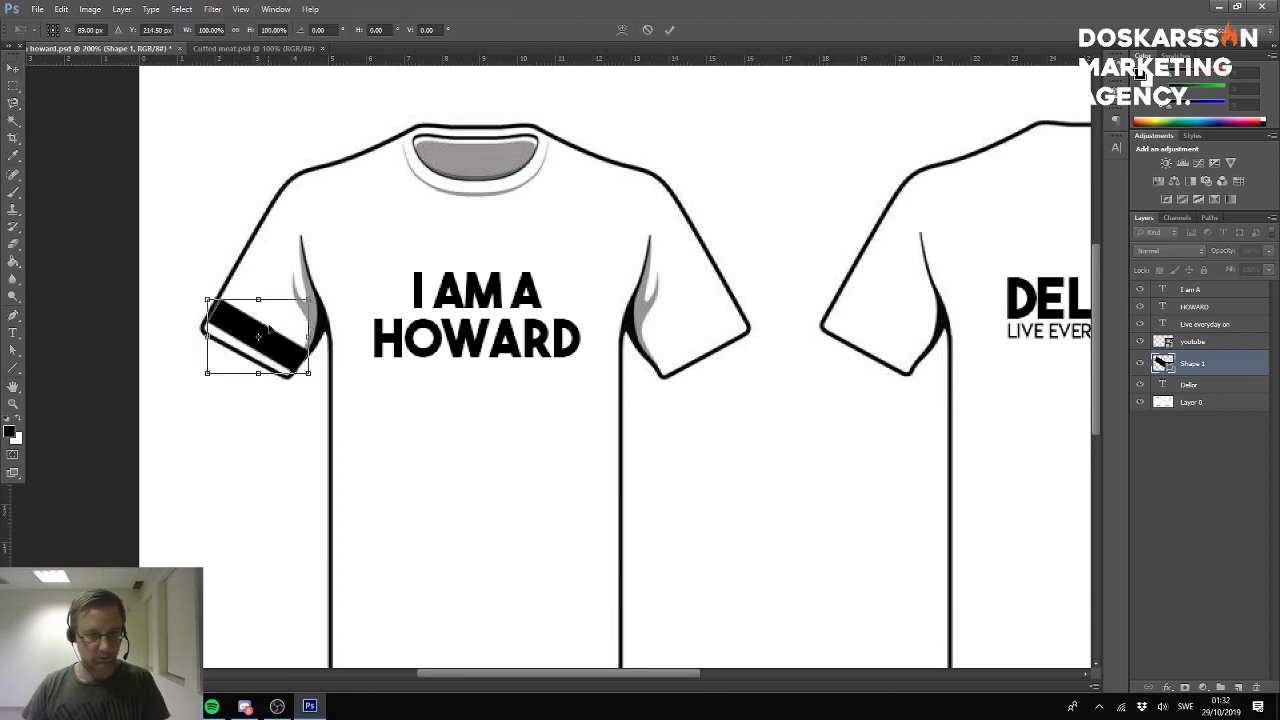
left_click_drag(308, 292, 296, 309)
left_click_drag(301, 376, 286, 354)
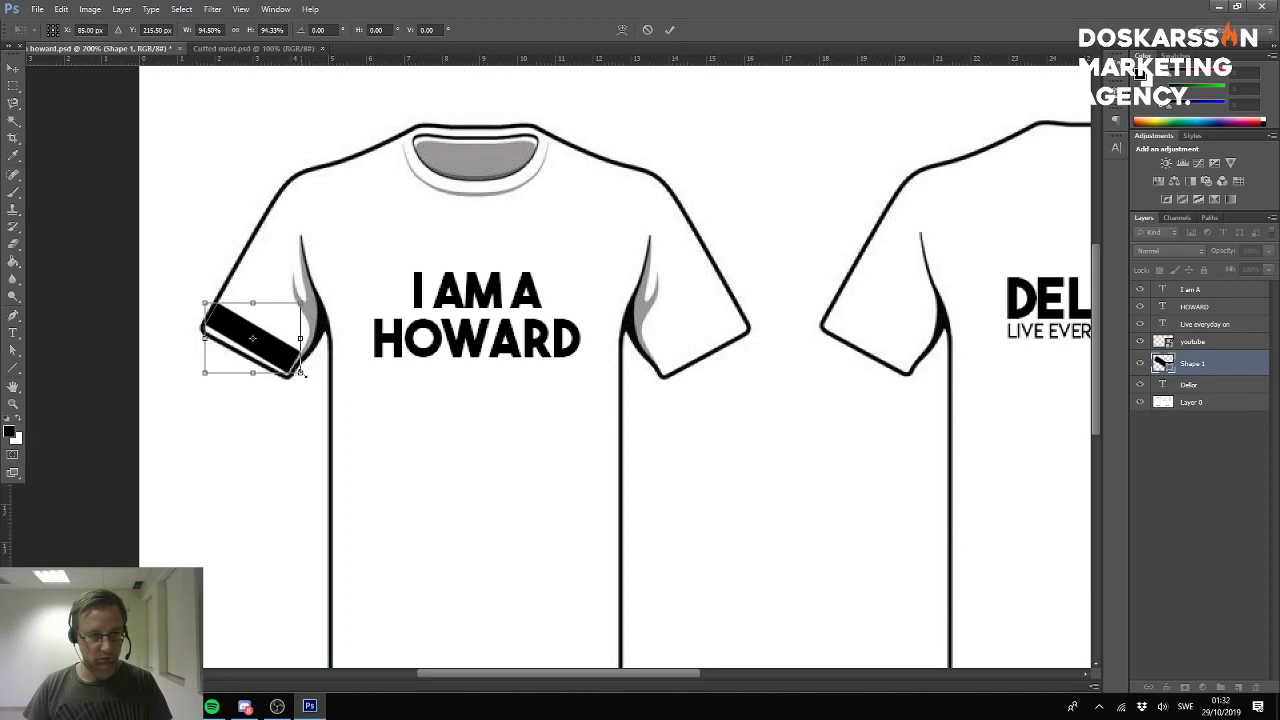
left_click_drag(303, 375, 311, 383)
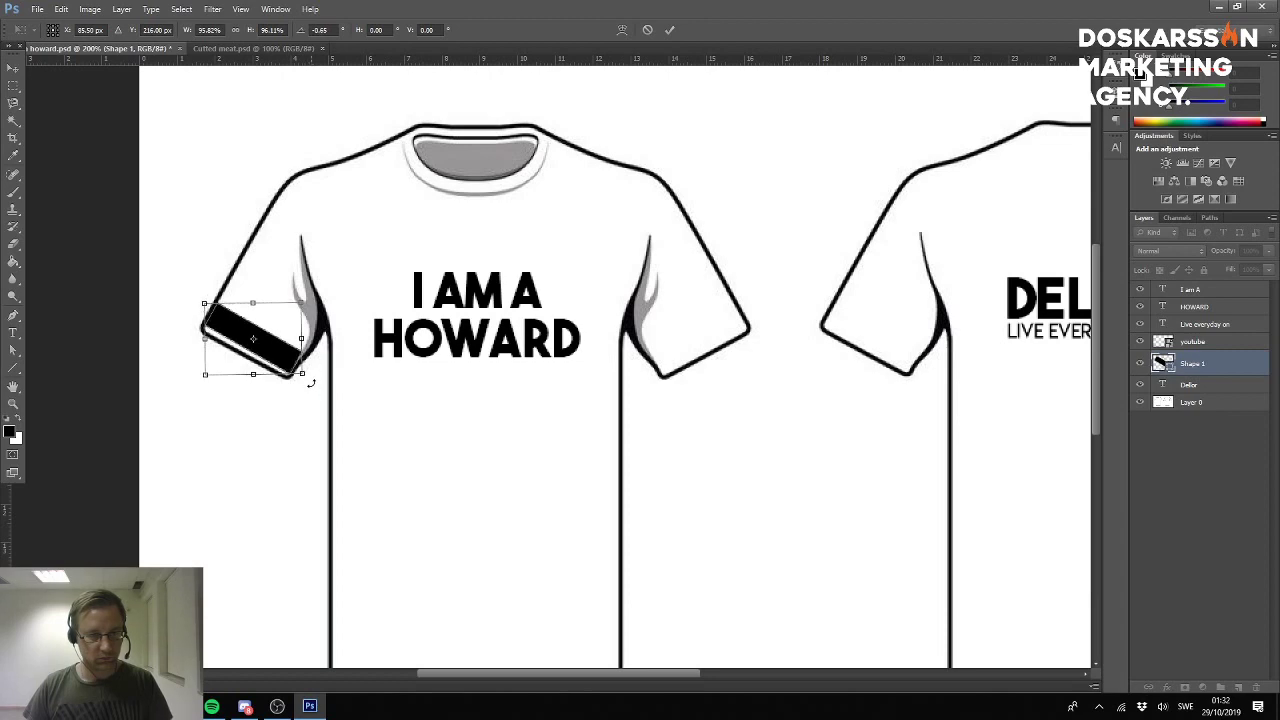
key("ctrl+plus")
key("ctrl+plus")
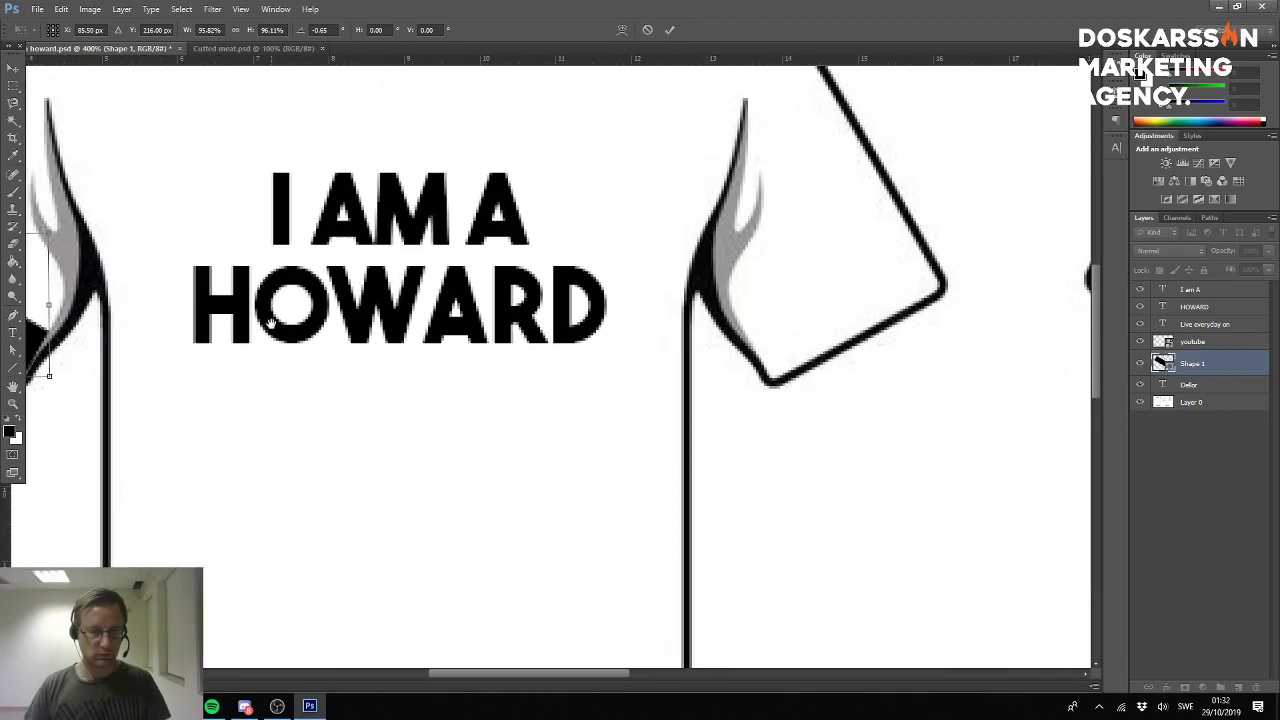
left_click_drag(270, 323, 726, 446)
left_click_drag(459, 457, 463, 449)
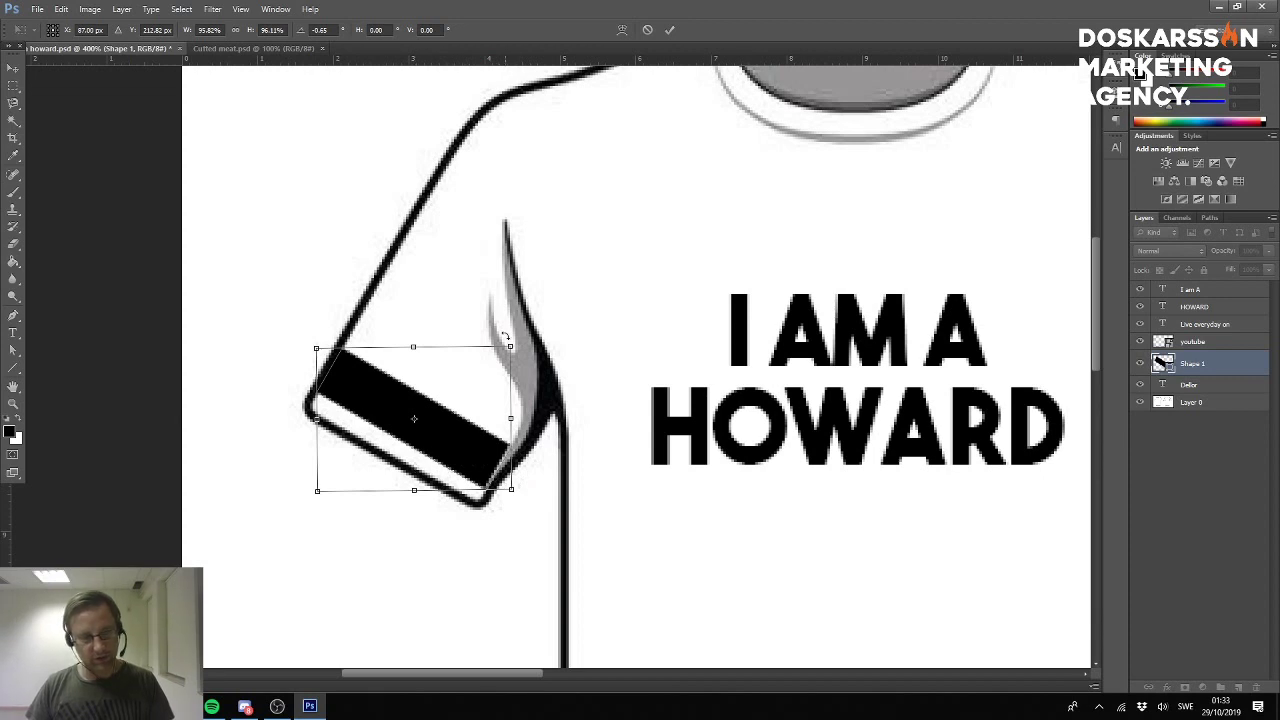
left_click(13, 57)
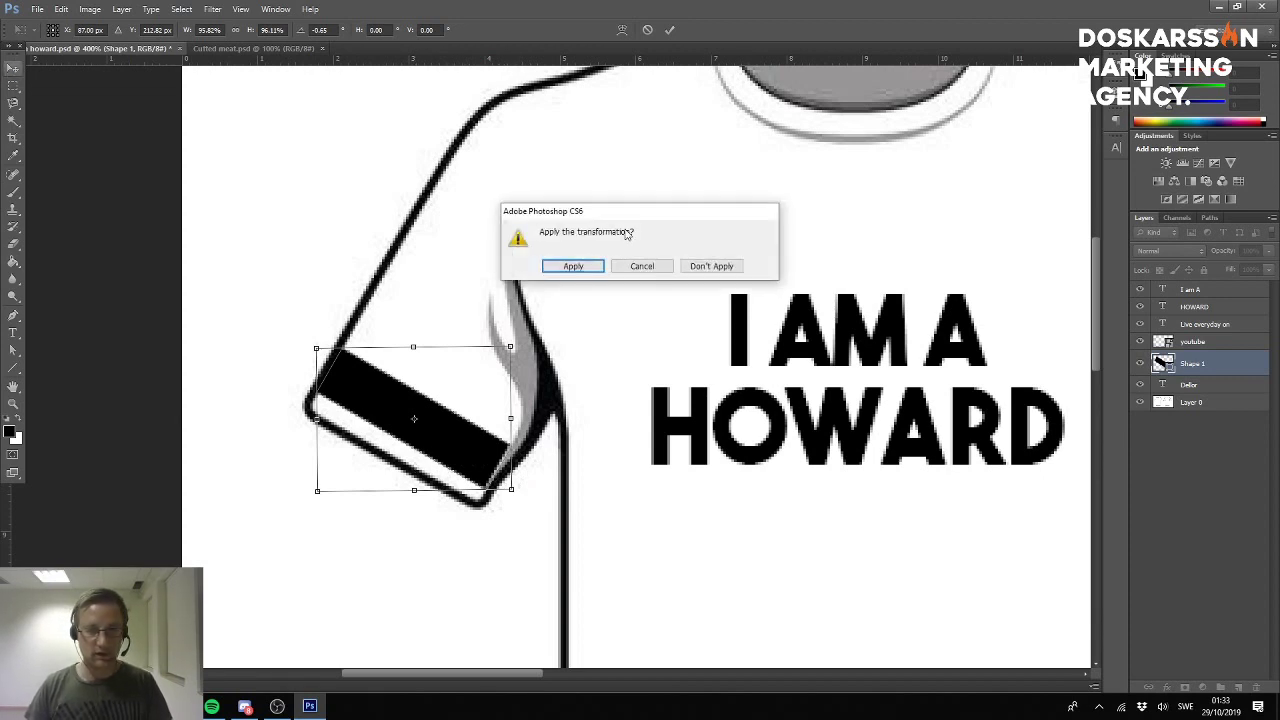
left_click(588, 266)
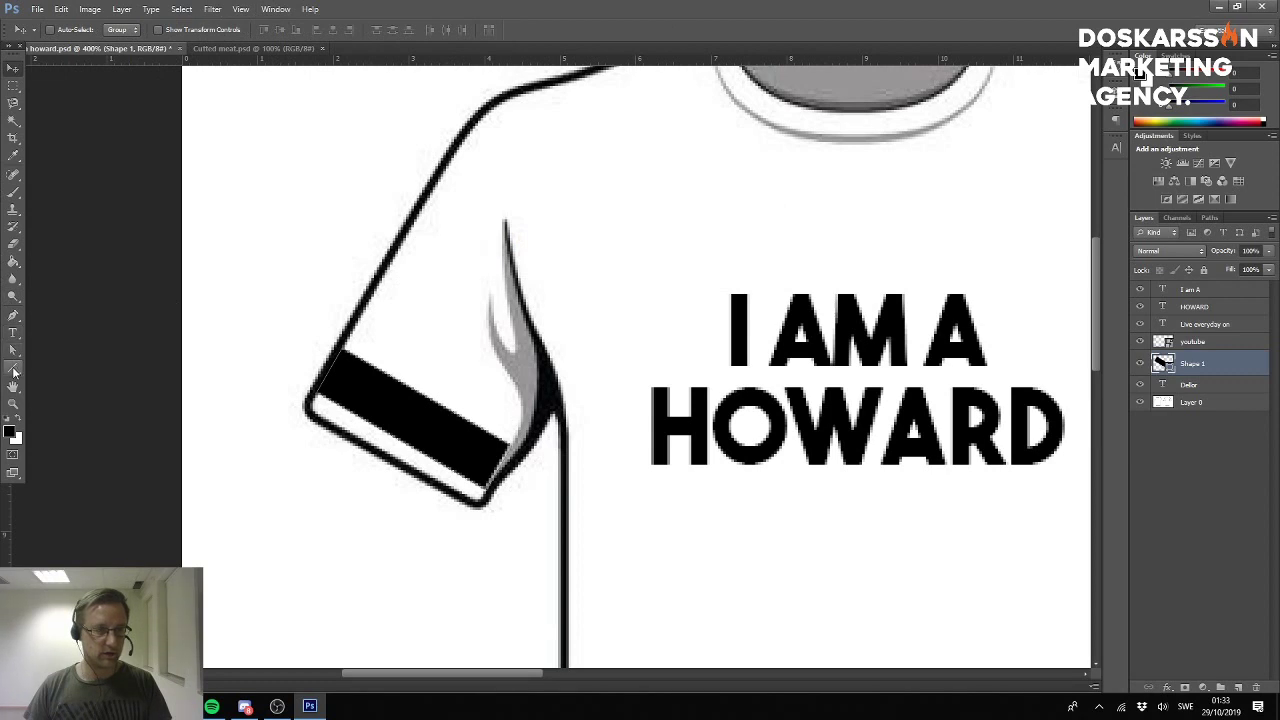
Replace the sleeve stripe with a horizontal black 15 px line placed across the lower part of the front shirt's left-hand sleeve.
left_click(13, 368)
left_click(509, 29)
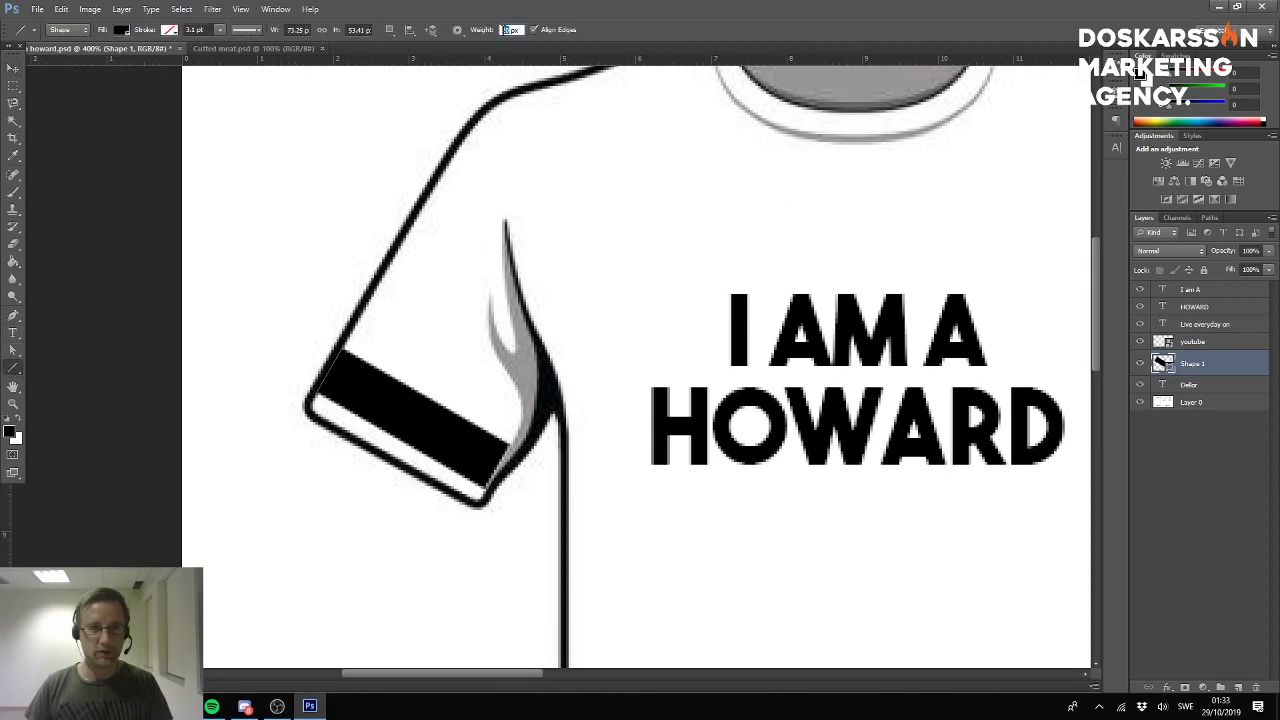
type("15")
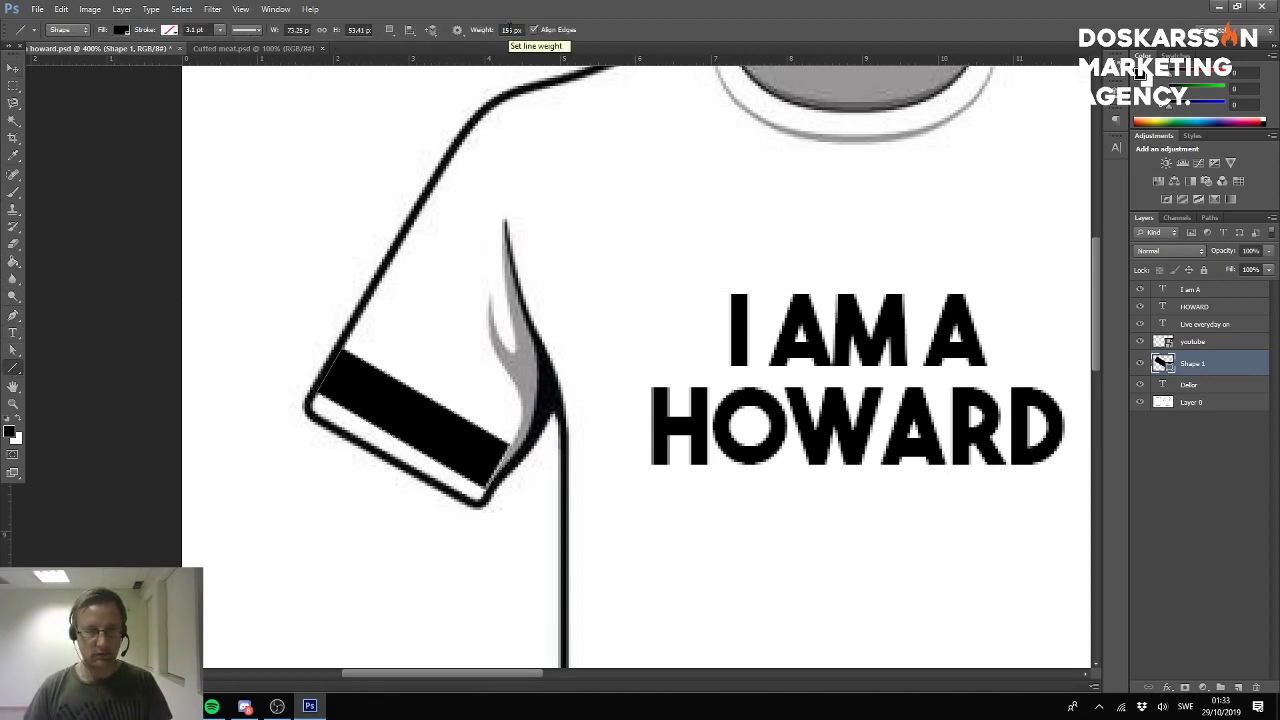
key("Return")
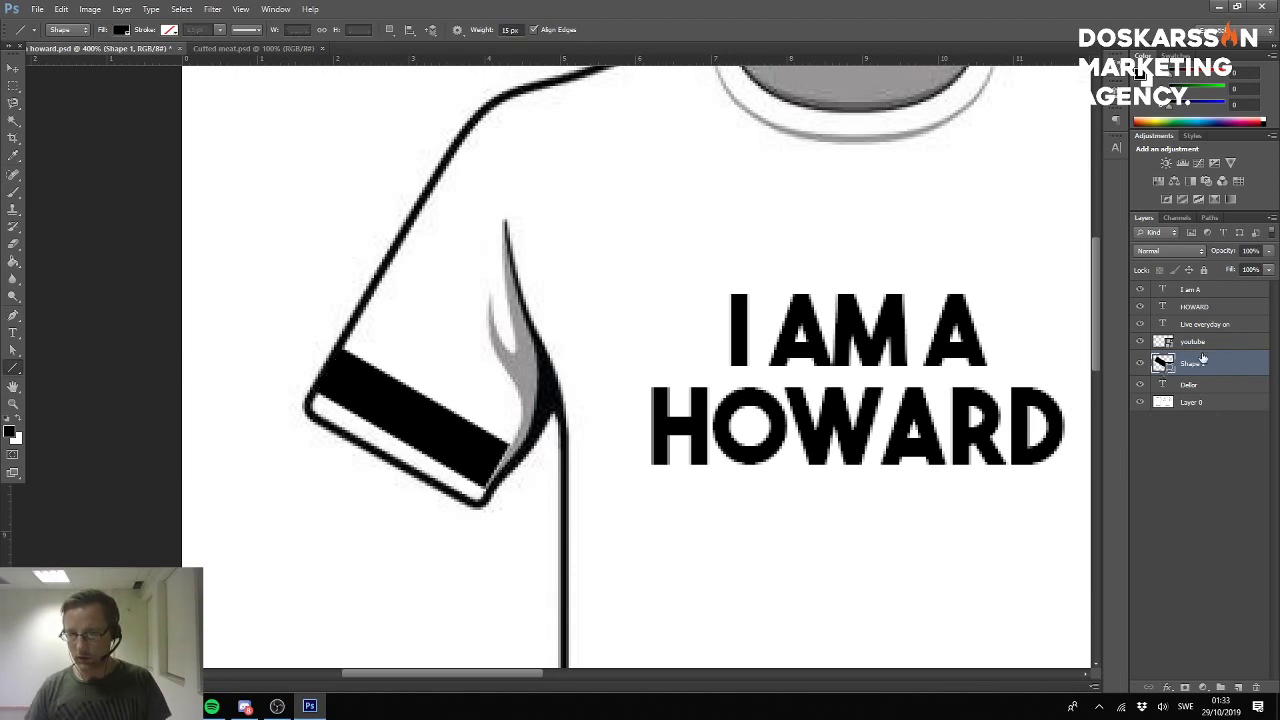
left_click_drag(1192, 362, 1252, 684)
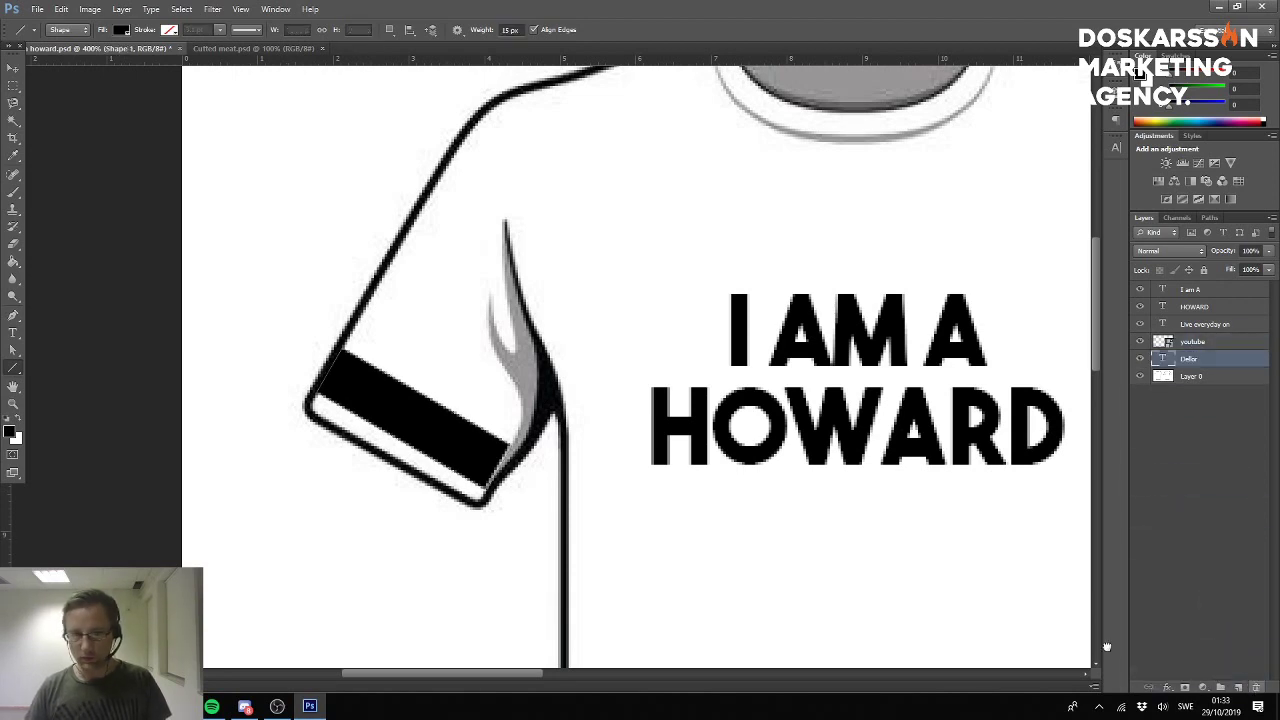
left_click_drag(254, 436, 499, 475)
left_click(12, 68)
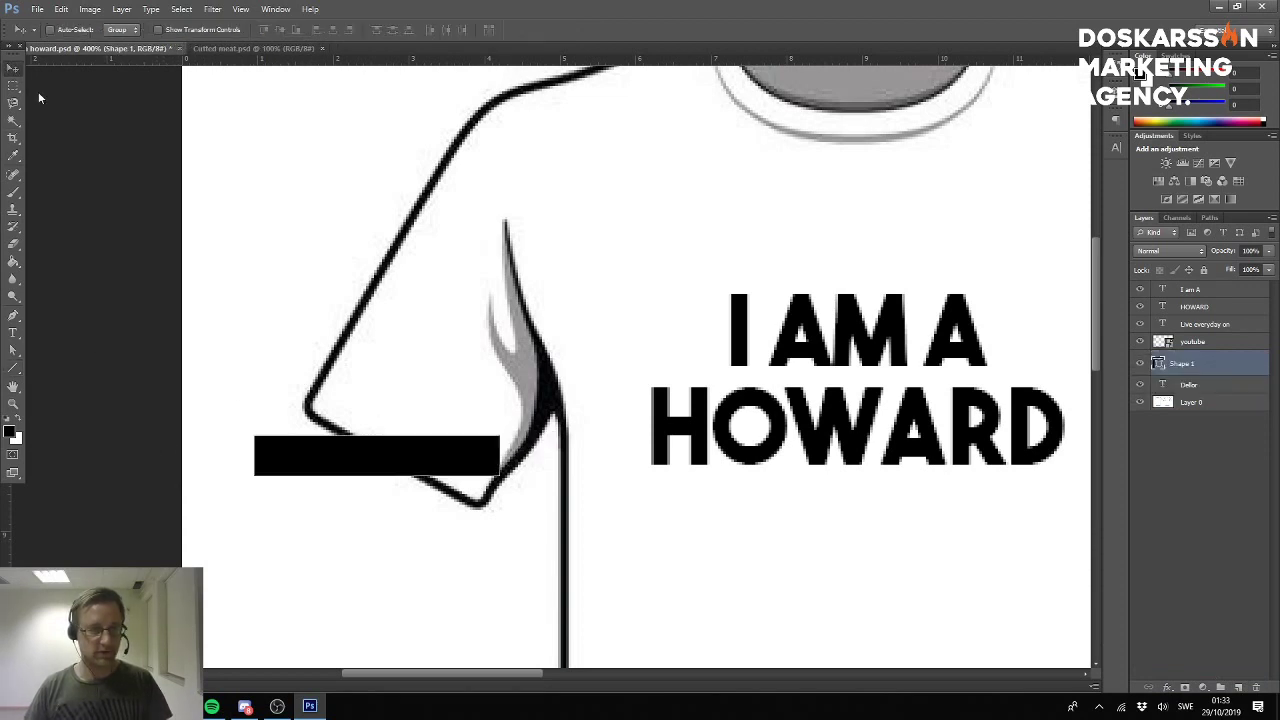
left_click_drag(388, 462, 462, 381)
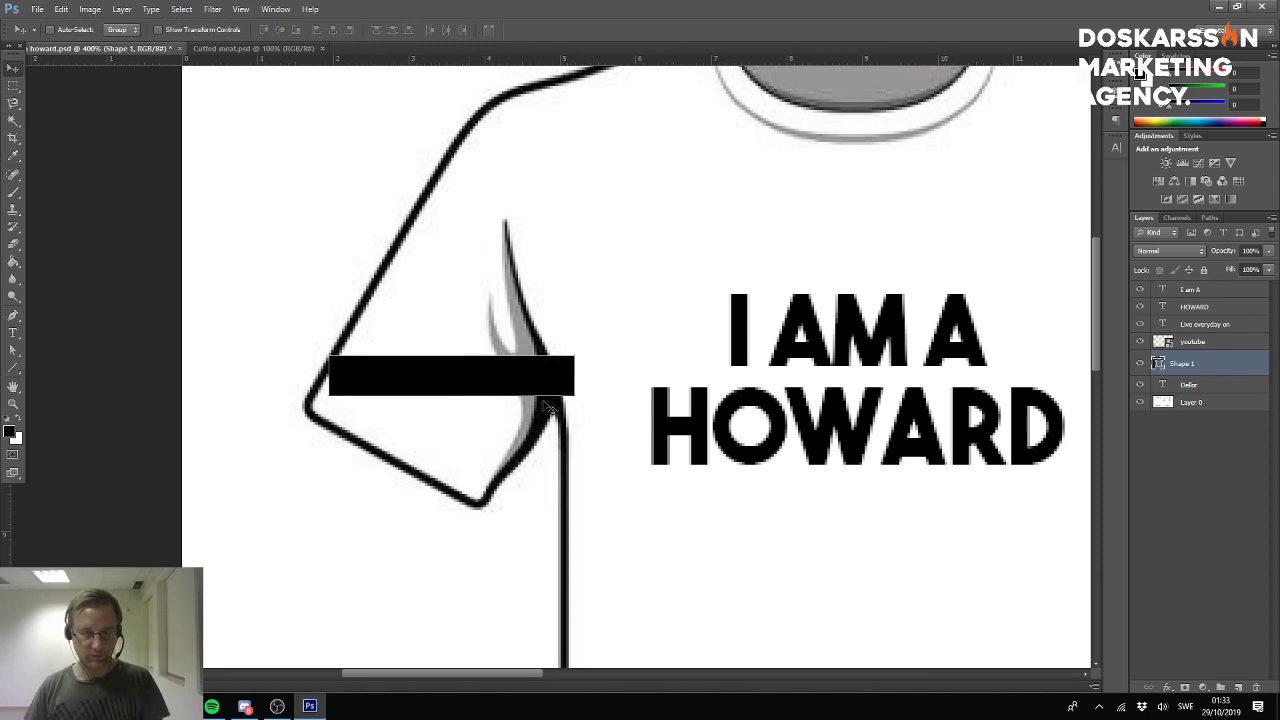
key("ctrl+t")
left_click_drag(593, 399, 551, 473)
left_click_drag(478, 393, 457, 455)
left_click_drag(527, 530, 528, 523)
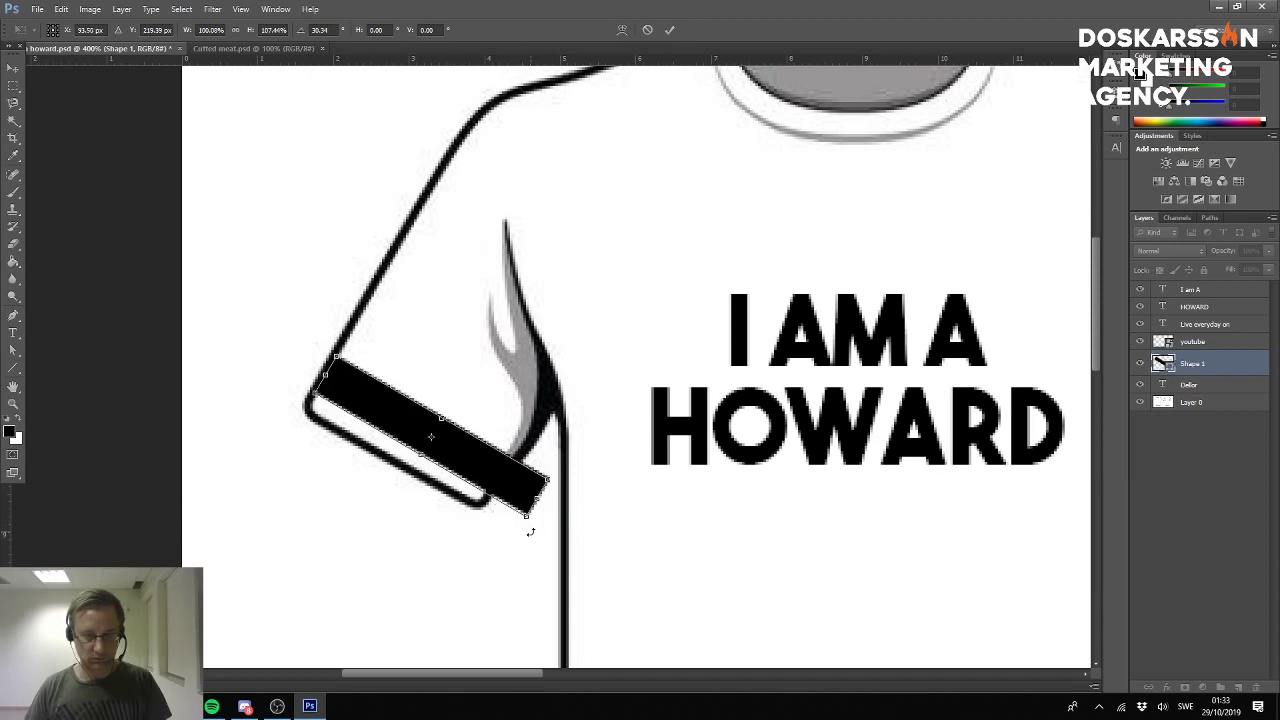
key("Escape")
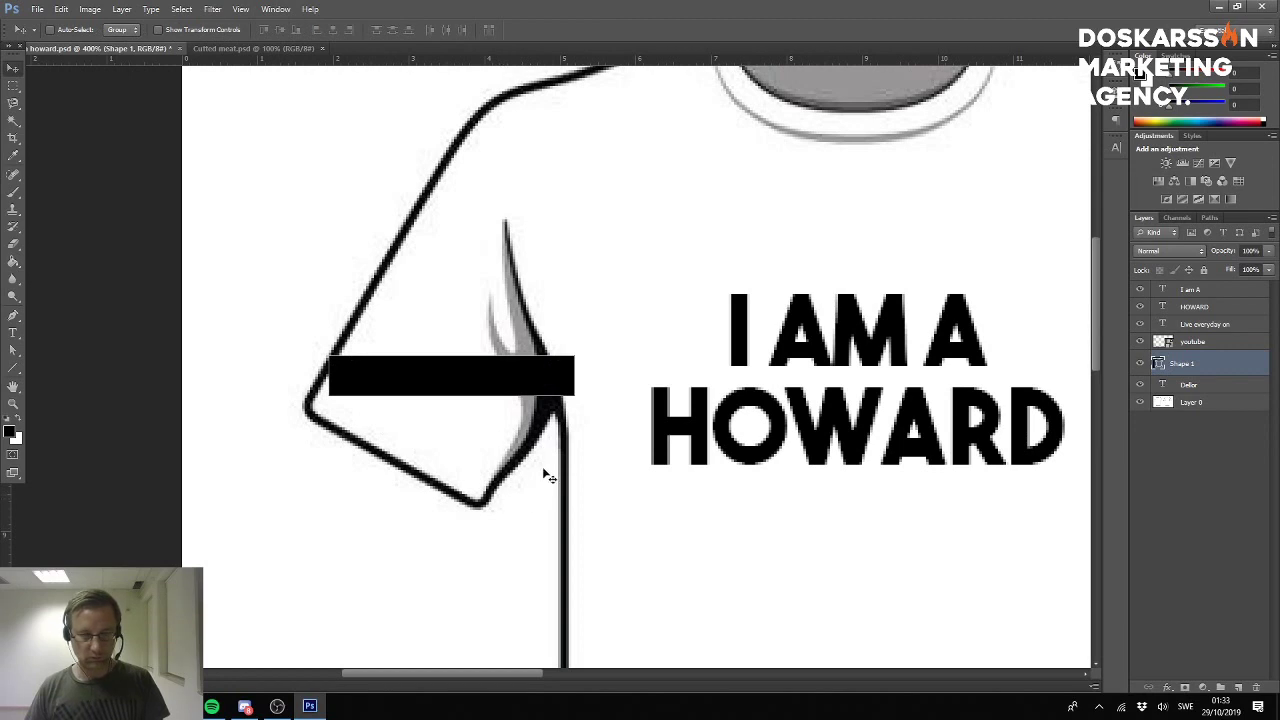
Nudge the horizontal stripe left and down so its outer end lines up with the sleeve's outer edge.
key("Left")
key("Left")
key("Left")
key("Down")
key("Down")
key("Down")
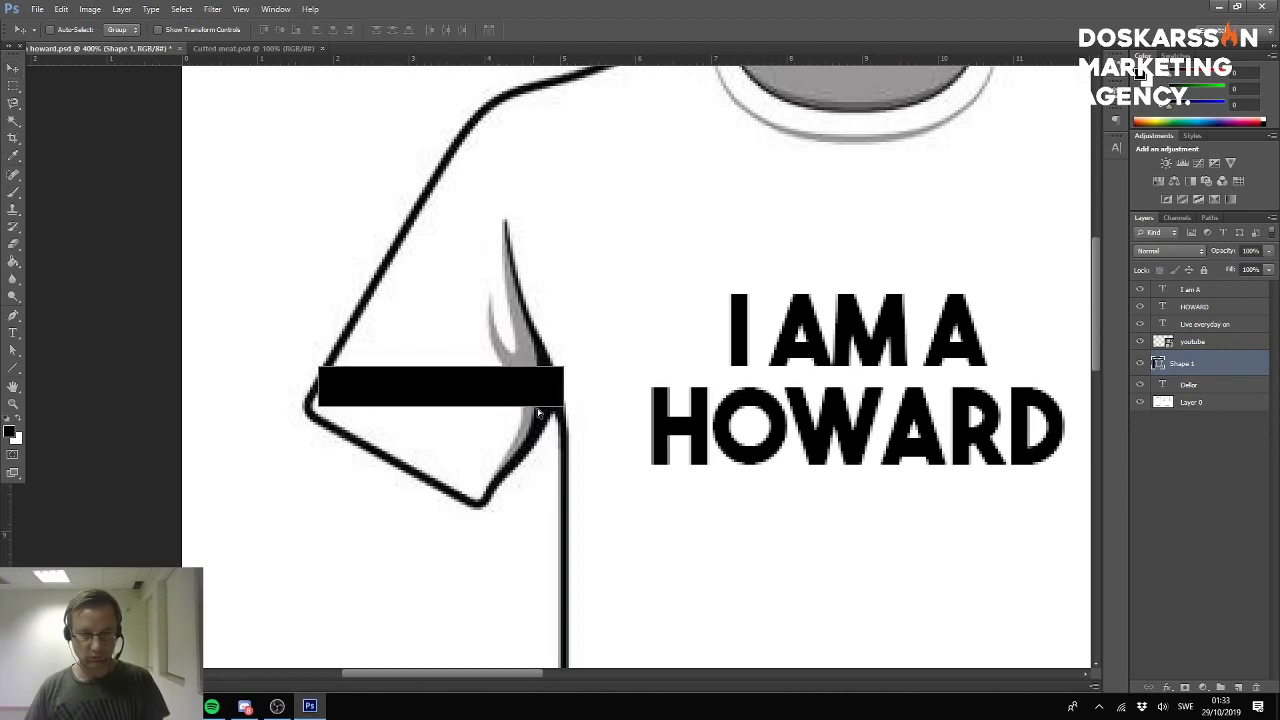
key("ctrl+t")
left_click_drag(574, 418, 550, 468)
left_click_drag(483, 410, 448, 462)
left_click_drag(510, 530, 509, 526)
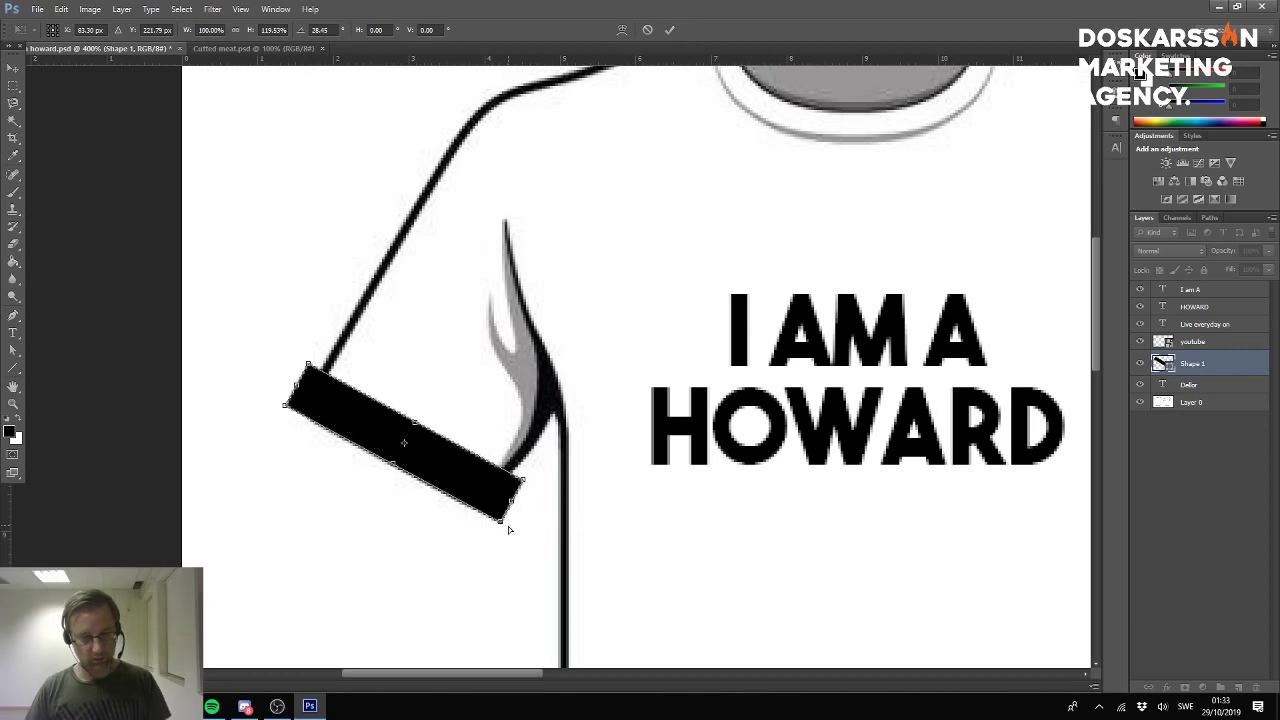
key("Escape")
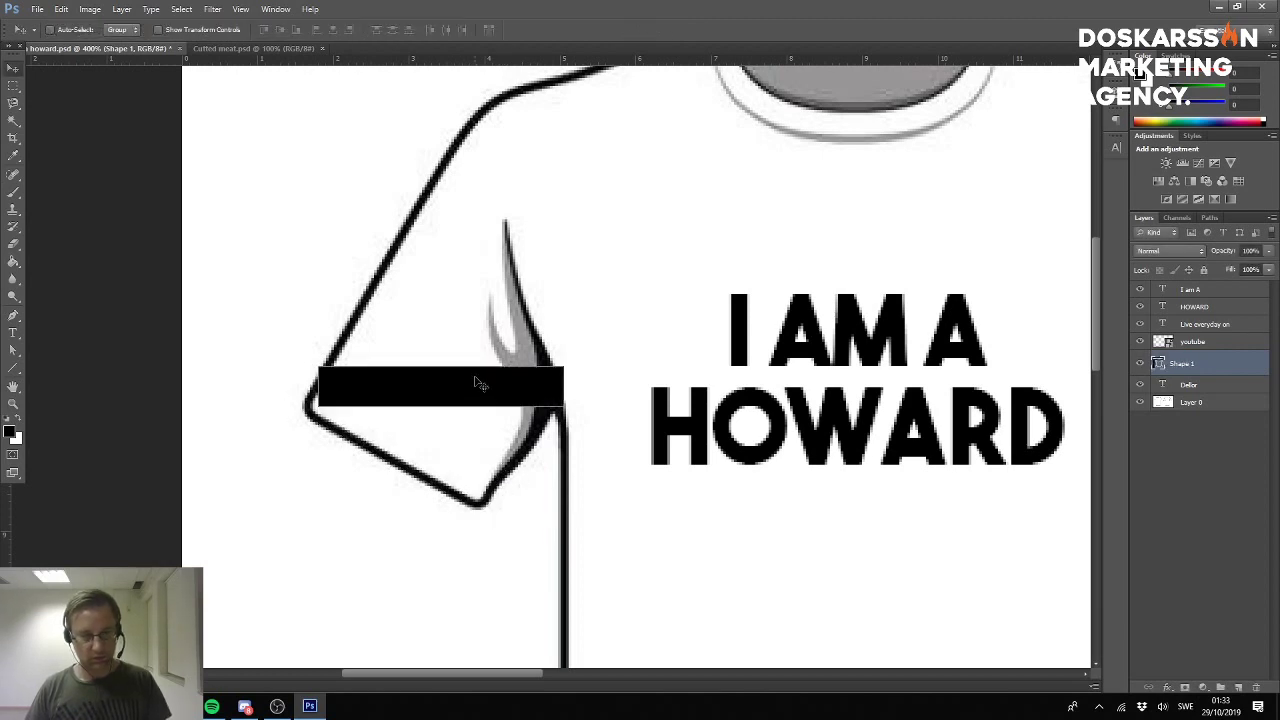
Rotate the stripe 30° and move it onto the sleeve just above and parallel to the hem.
left_click_drag(477, 383, 478, 385)
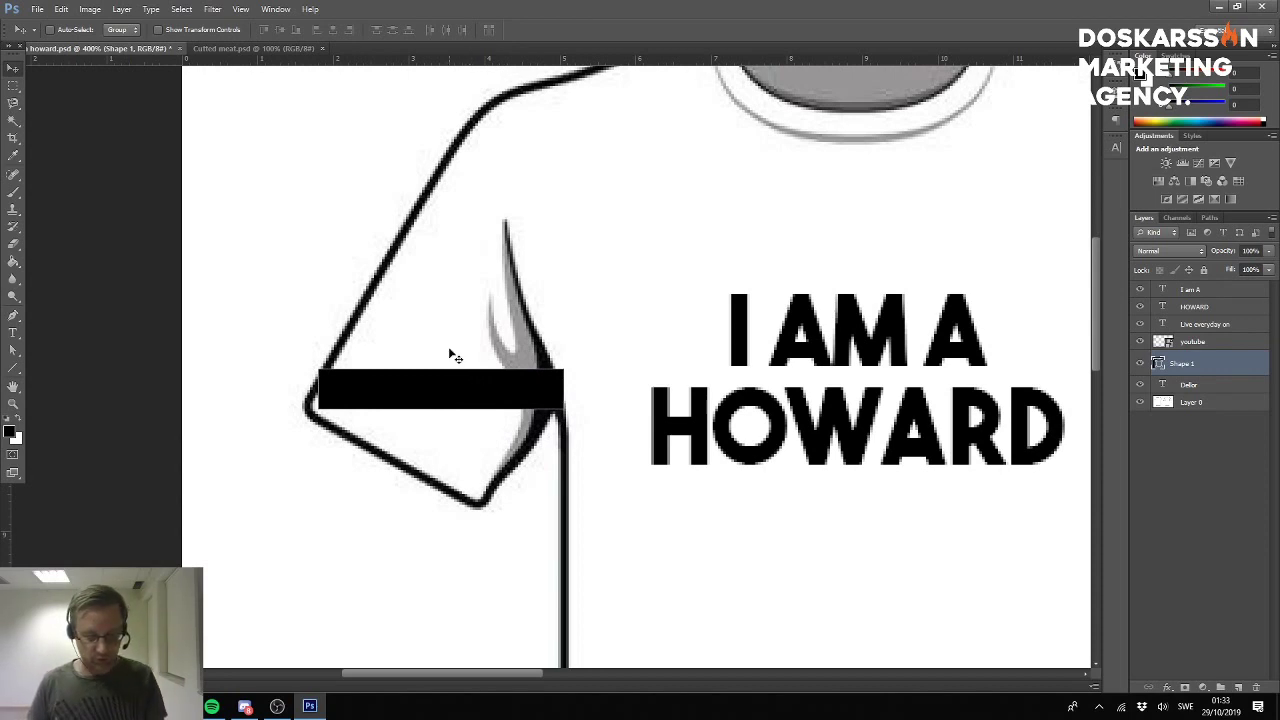
key("ctrl+t")
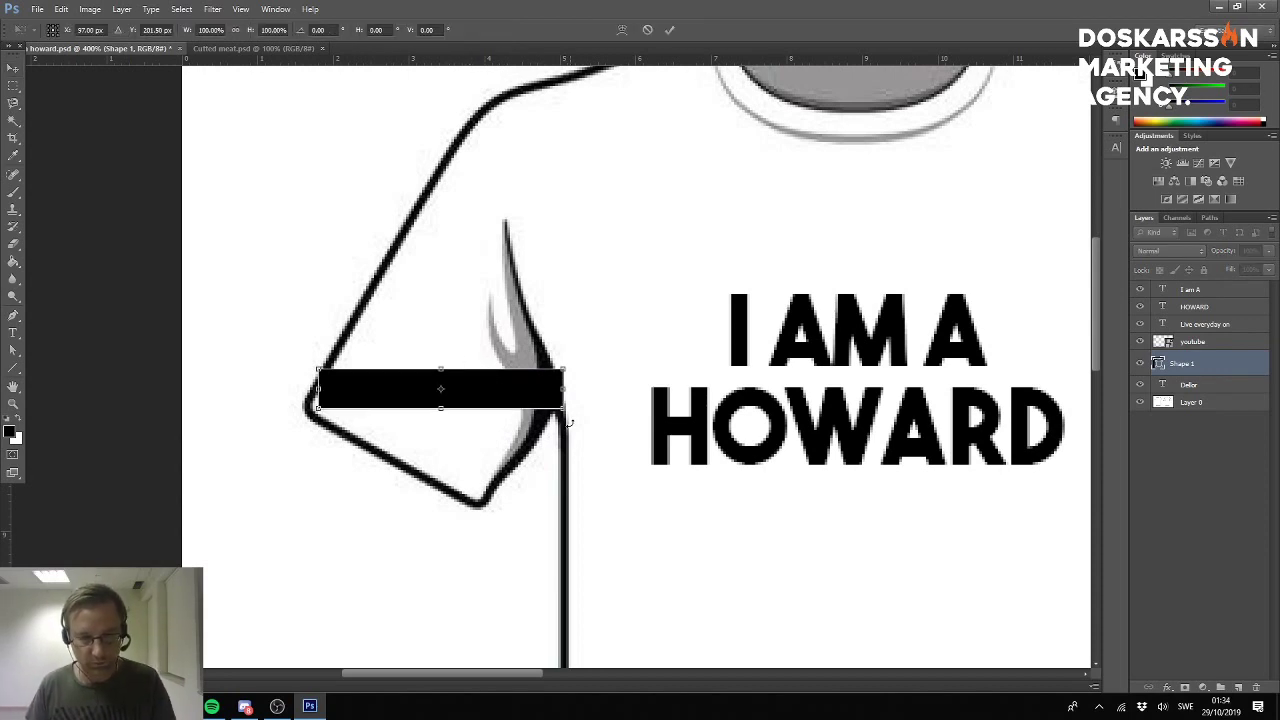
left_click_drag(569, 424, 534, 483)
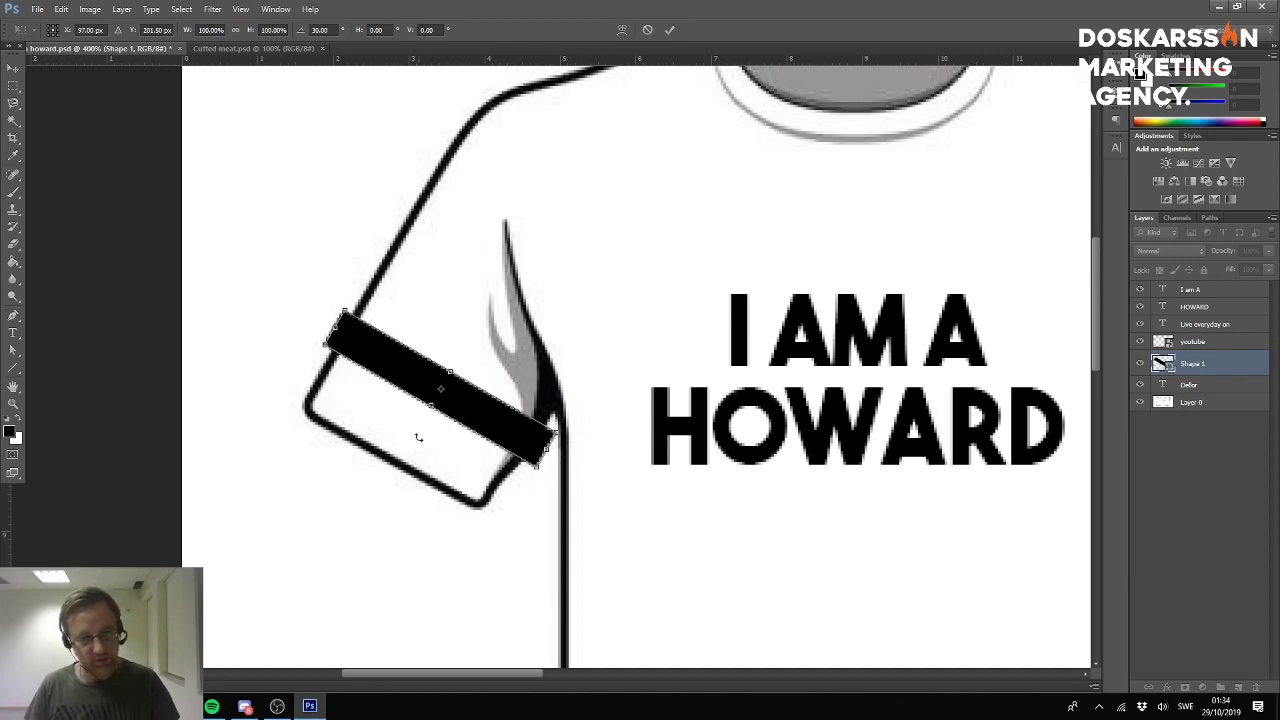
key("Return")
left_click_drag(477, 408, 458, 448)
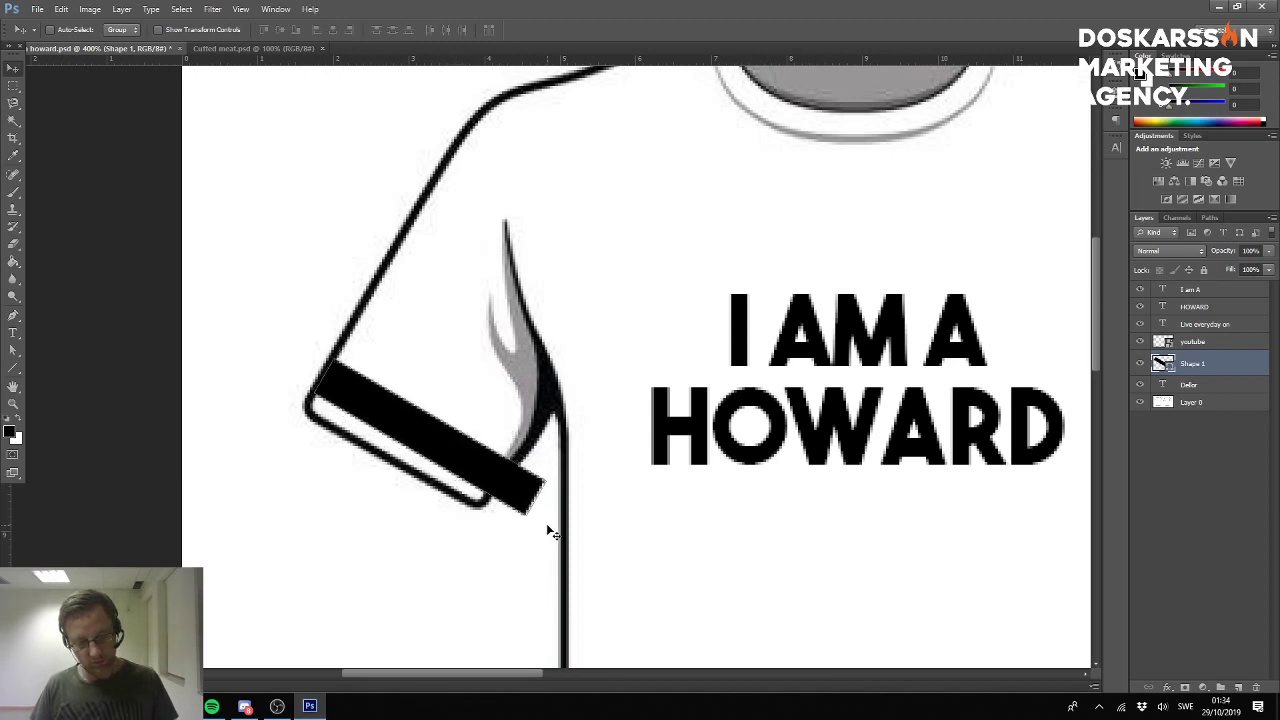
Shorten the rotated stripe so it spans exactly between the sleeve's outer and inner edges.
key("ctrl+t")
left_click_drag(543, 540, 548, 542)
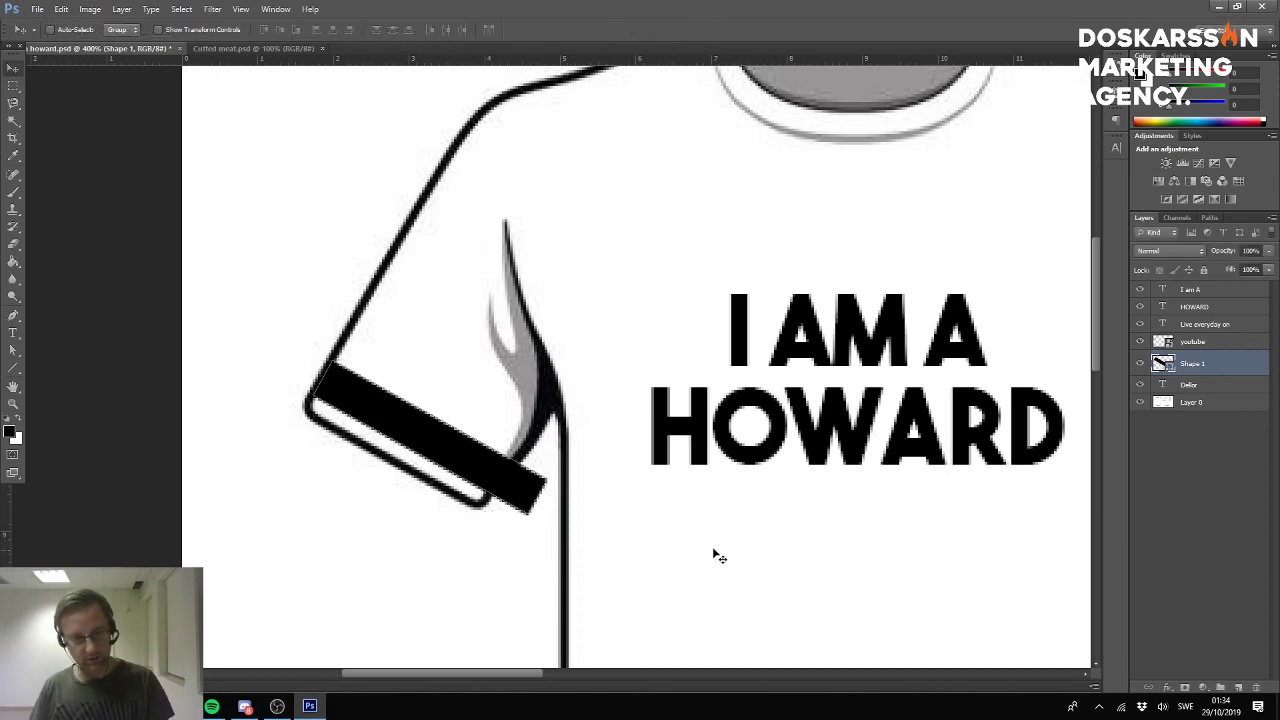
key("ctrl+z")
left_click_drag(546, 513, 471, 463)
key("Return")
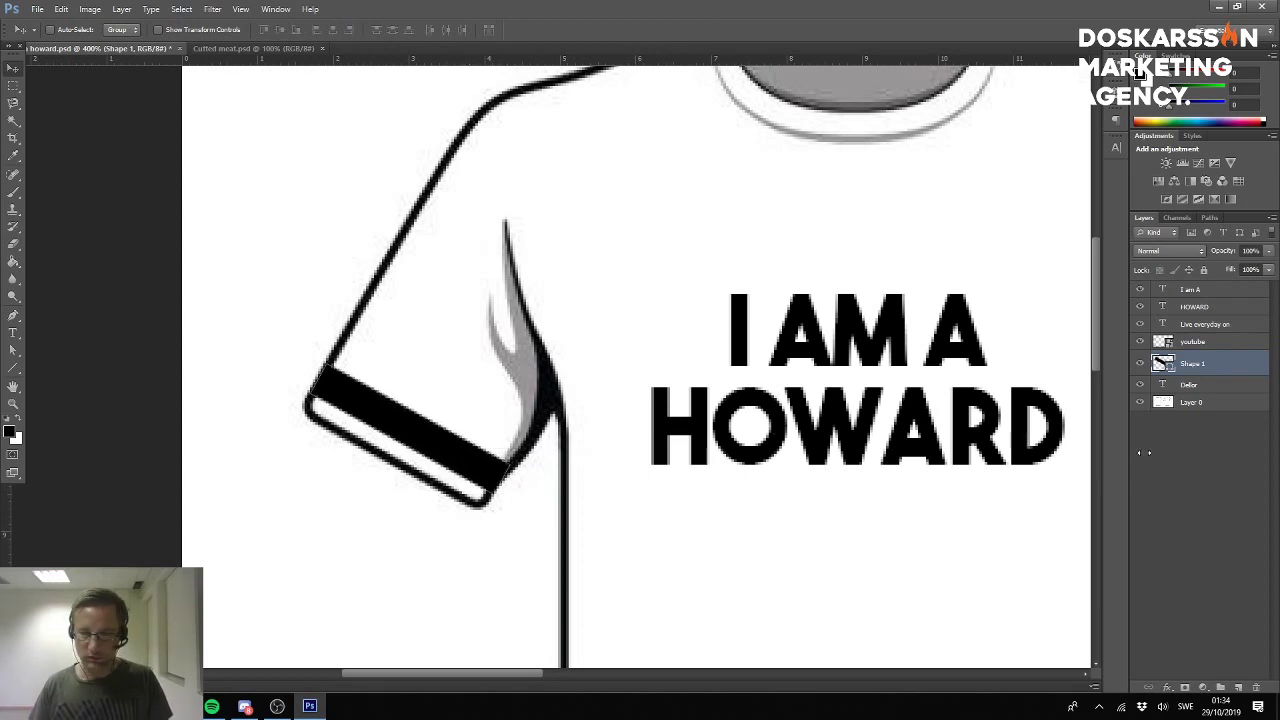
left_click(1200, 384)
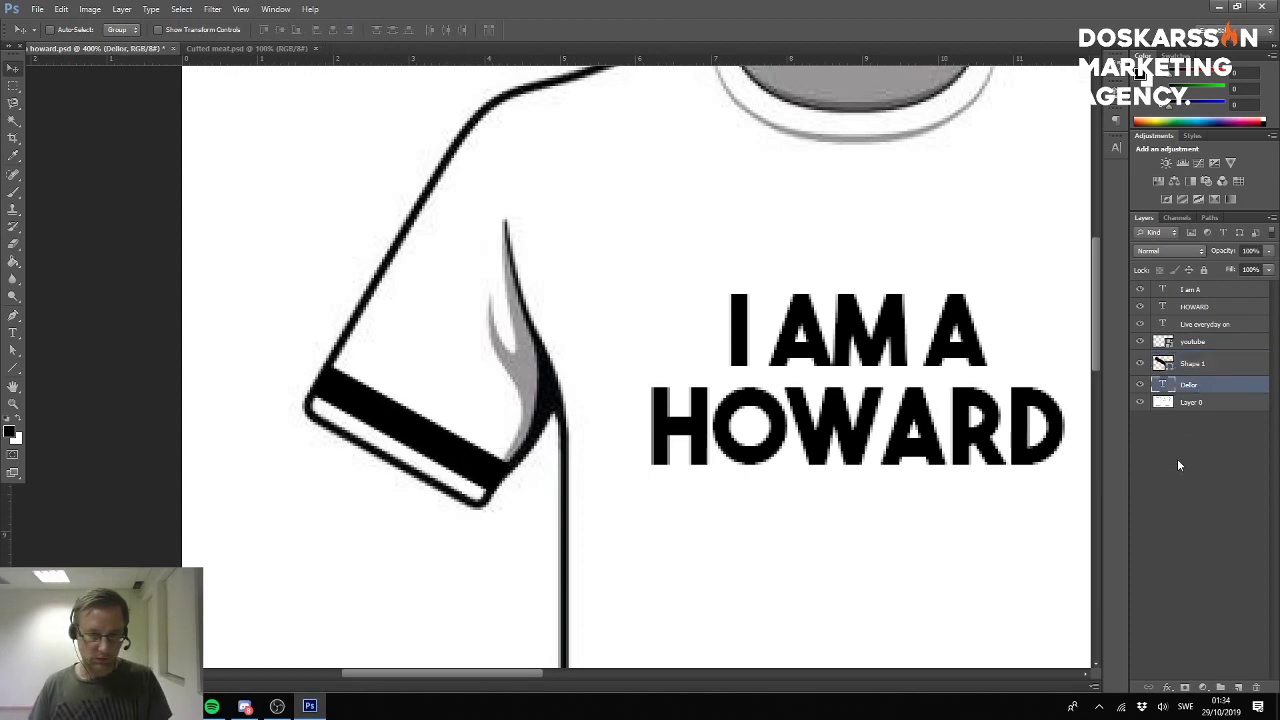
scroll(537, 434, "down", 2)
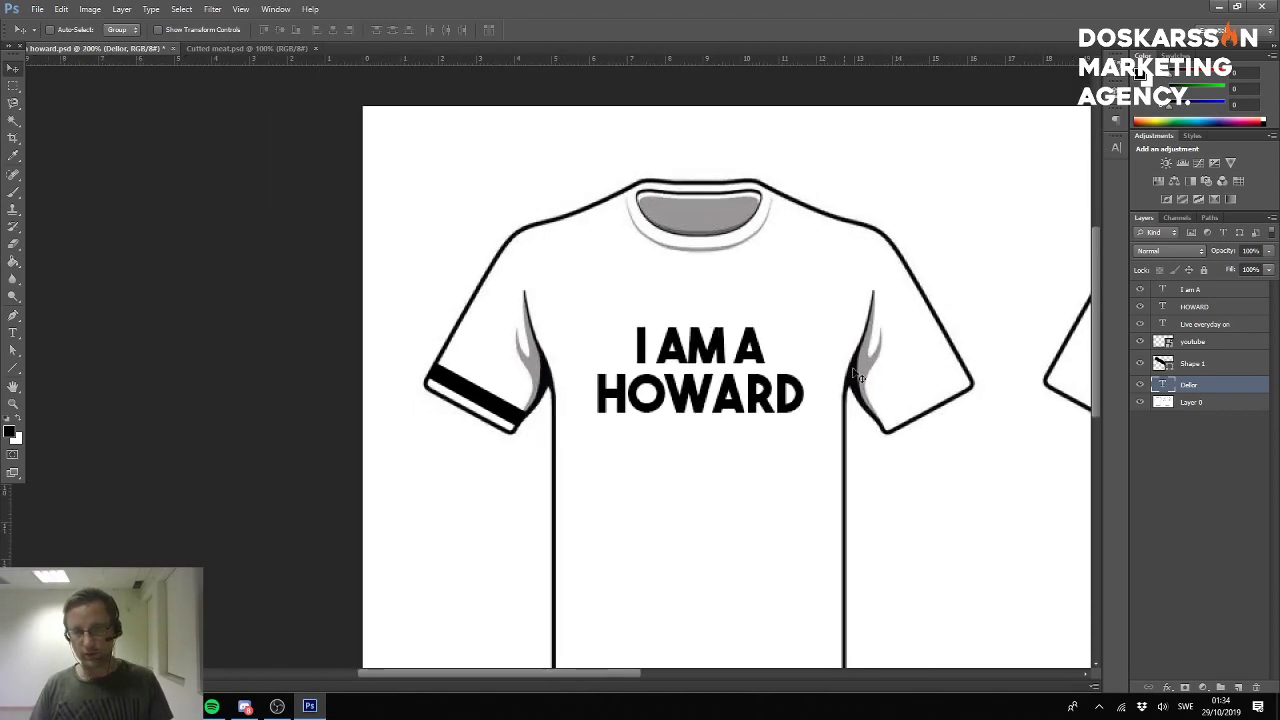
left_click_drag(818, 373, 482, 370)
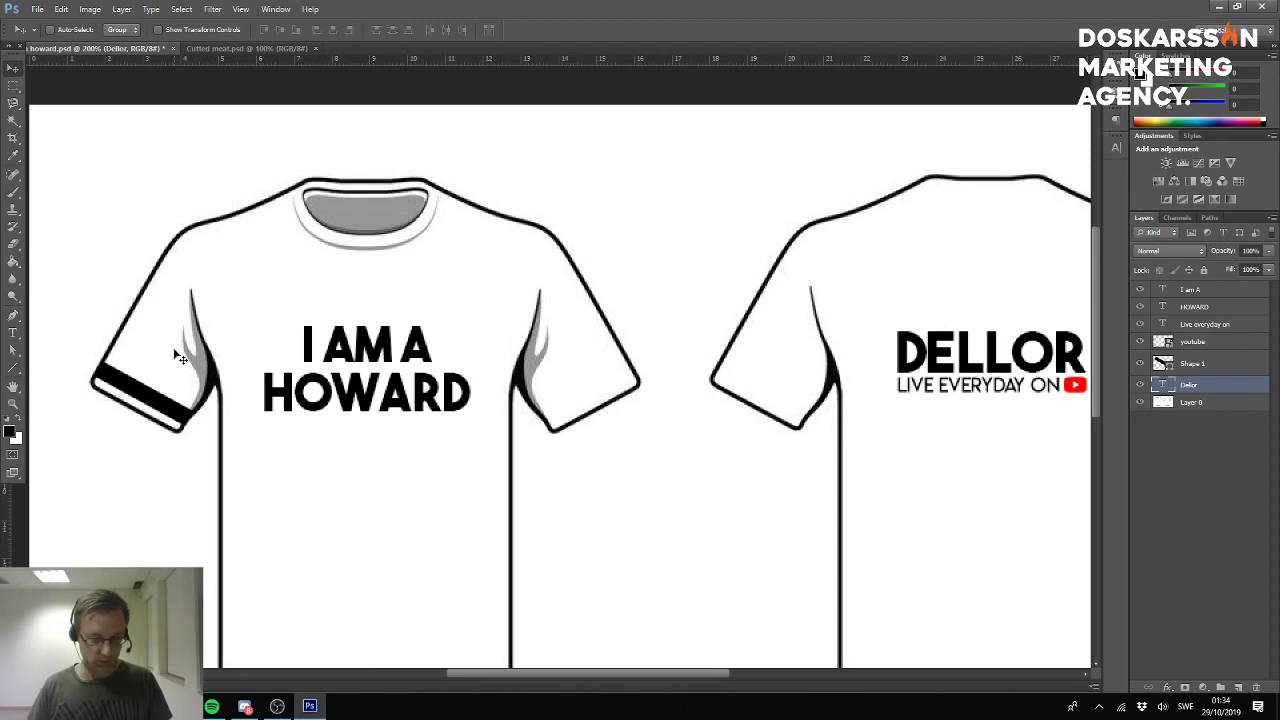
left_click_drag(125, 360, 213, 330)
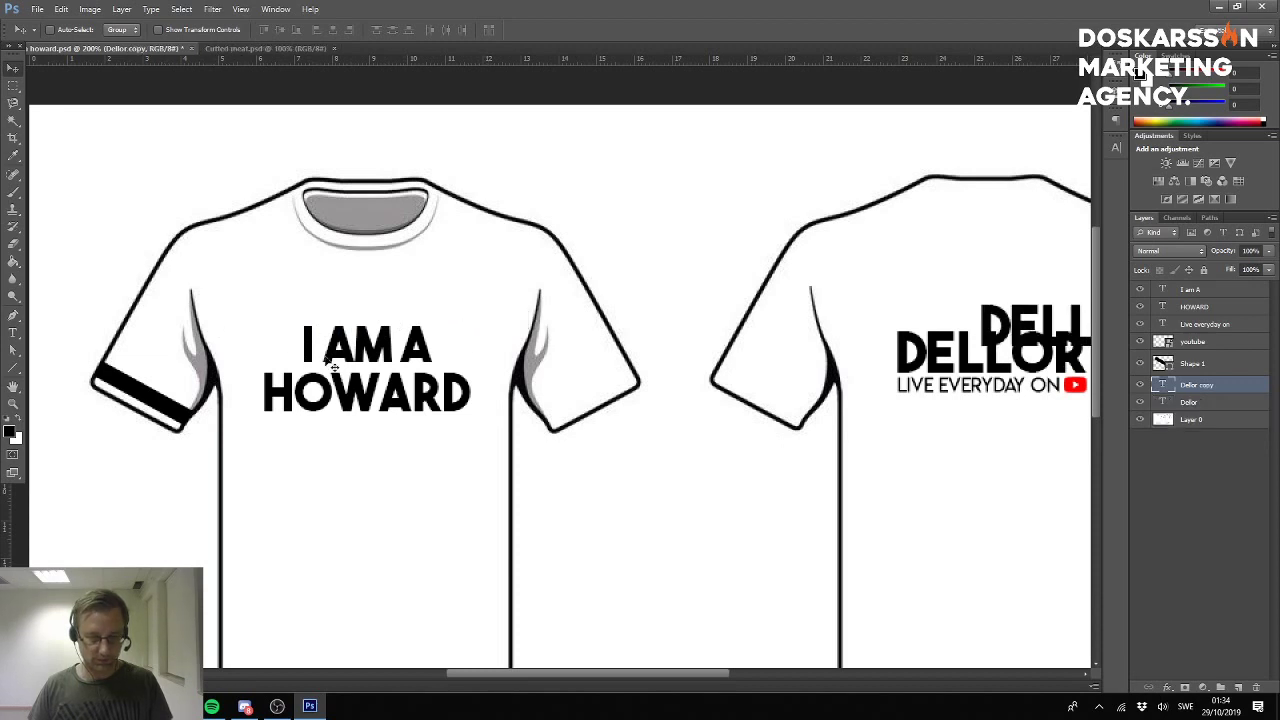
key("ctrl+z")
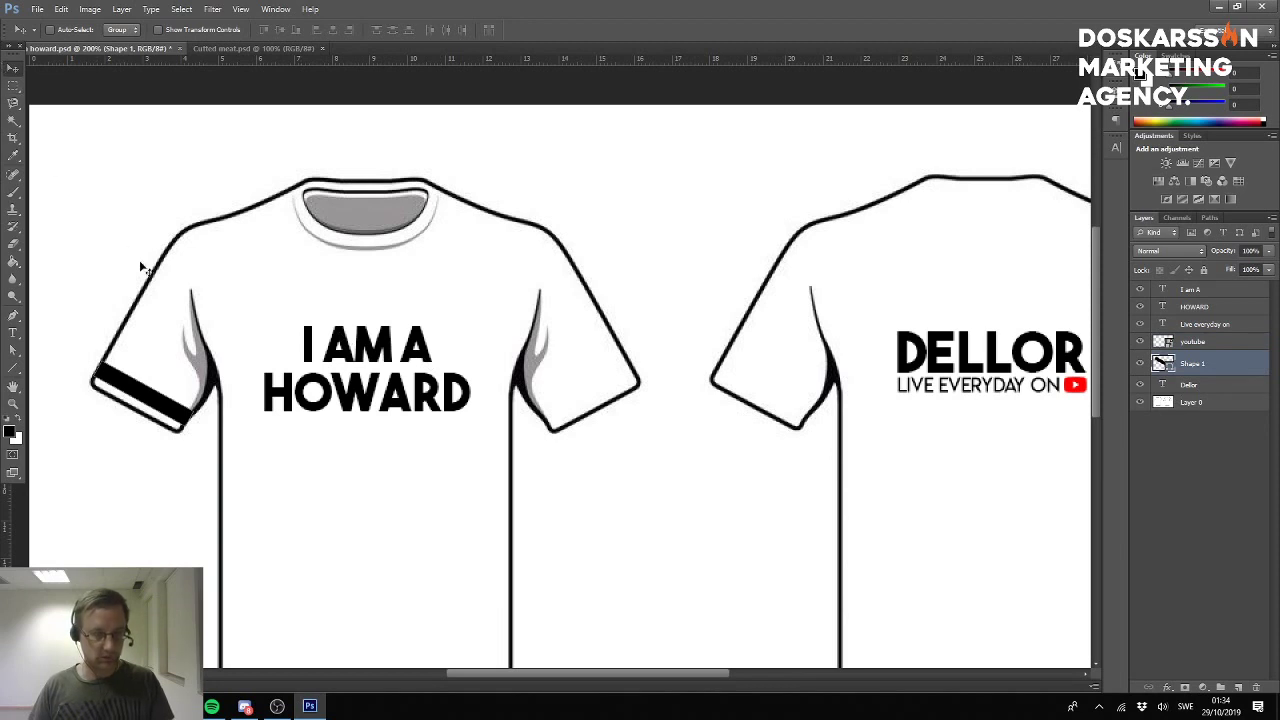
Duplicate the sleeve stripe onto the front shirt's opposite sleeve, flip the copy horizontally and align it above the hem.
left_click_drag(155, 405, 568, 393)
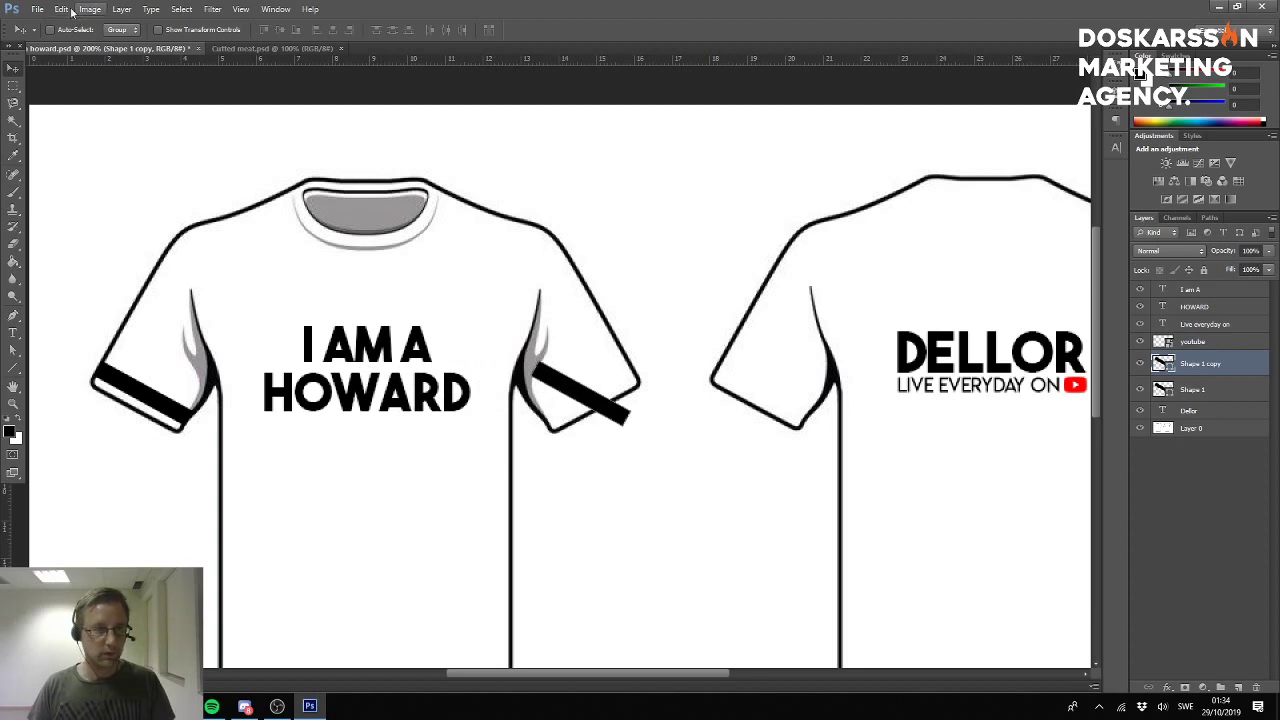
left_click(63, 10)
mouse_move(173, 270)
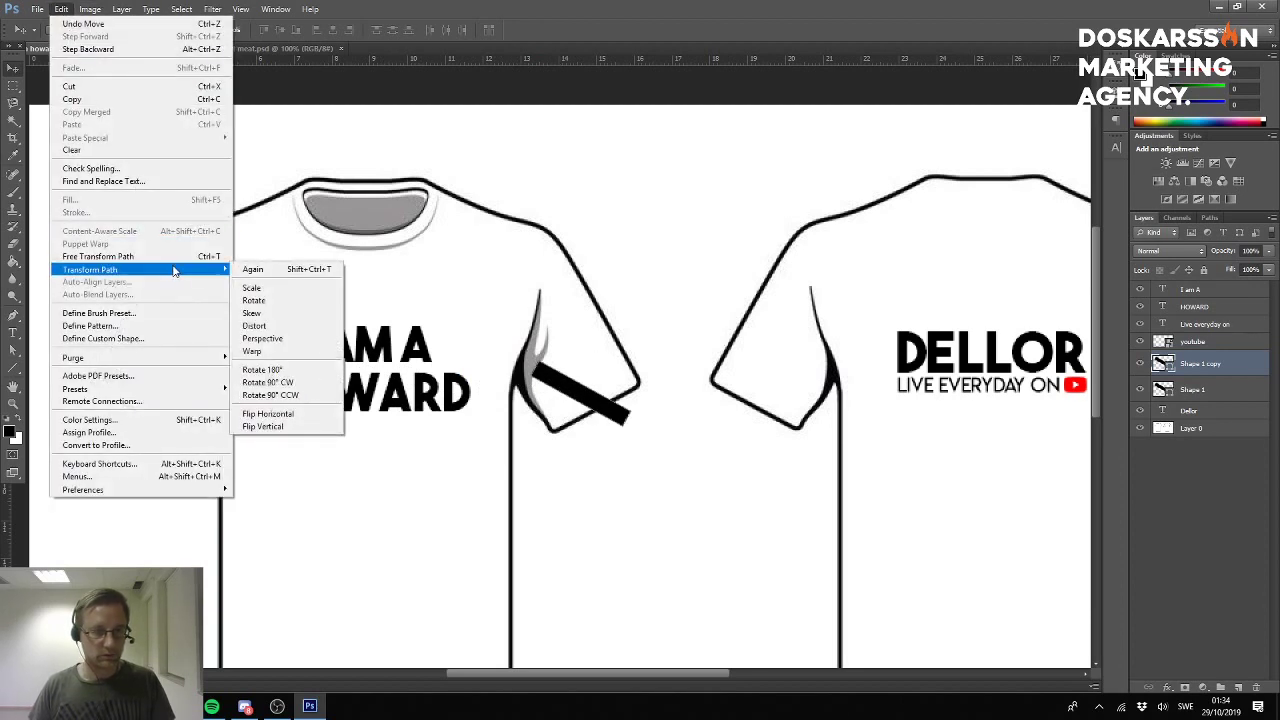
left_click(320, 414)
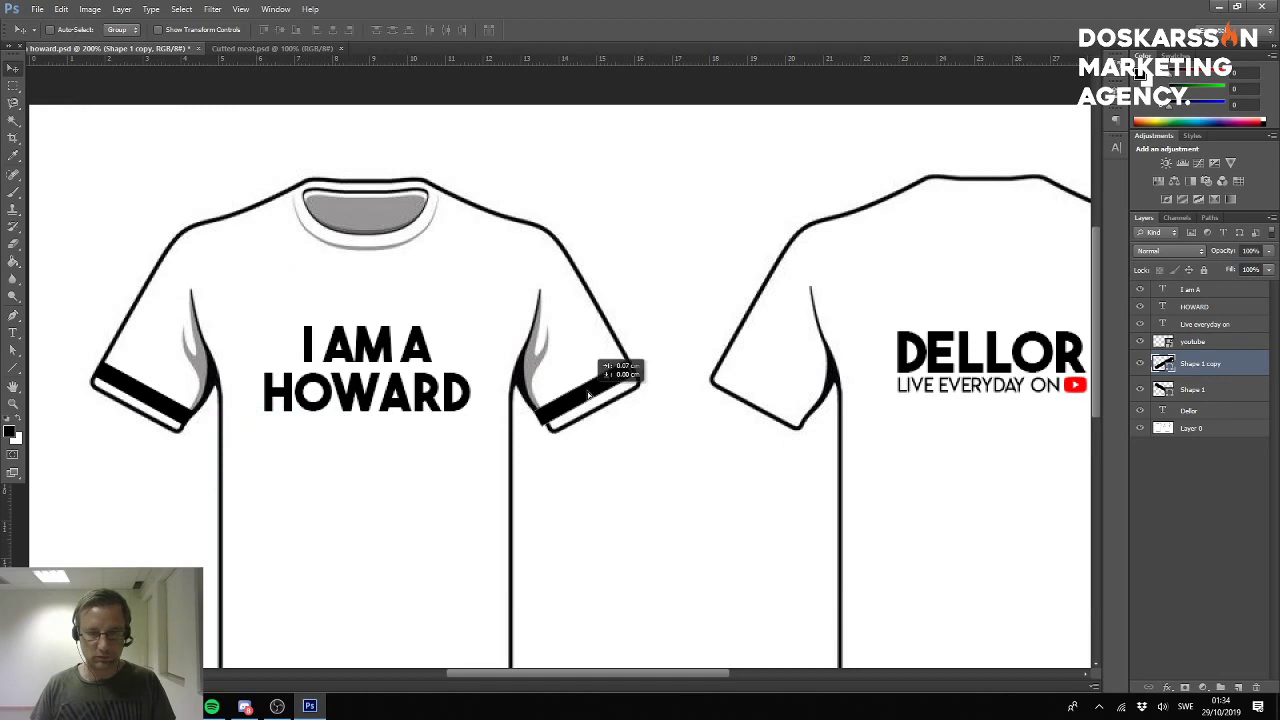
Inspect the mirrored stripe's fit on the sleeve up close and check both sleeves in the whole mockup.
key("ctrl+plus")
key("ctrl+plus")
key("ctrl+plus")
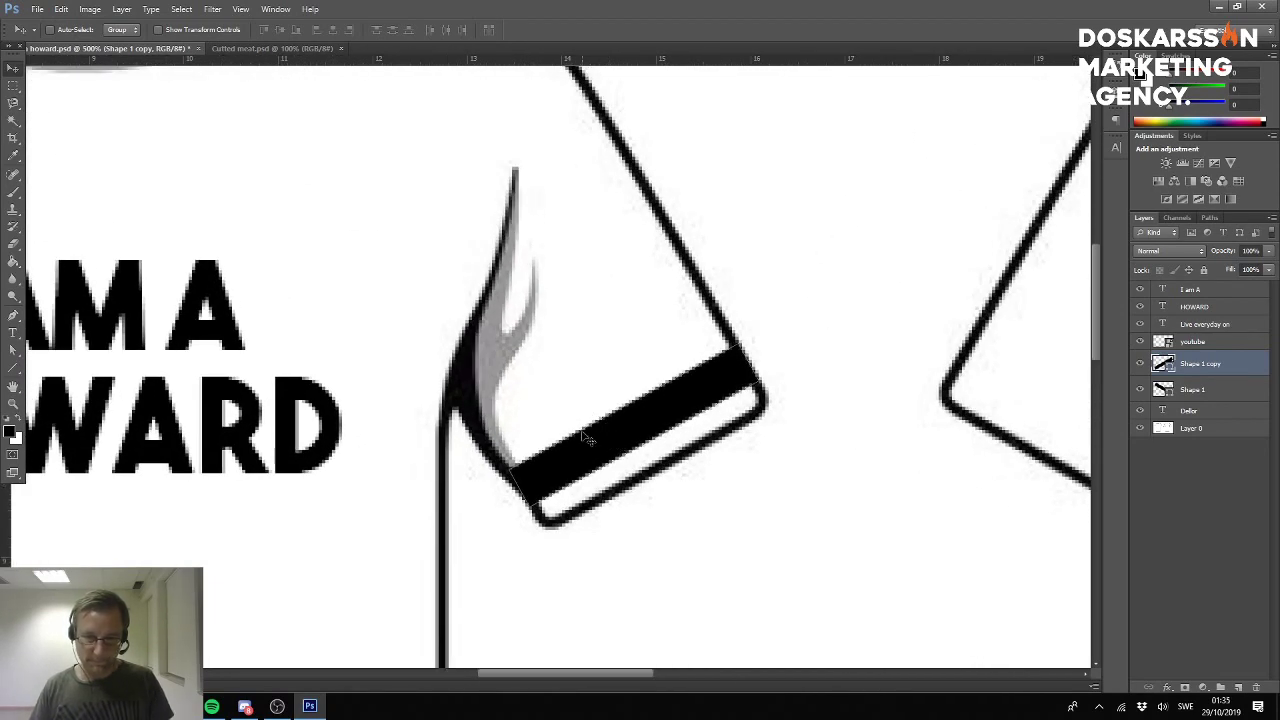
key("ctrl+minus")
key("ctrl+minus")
key("ctrl+minus")
key("ctrl+minus")
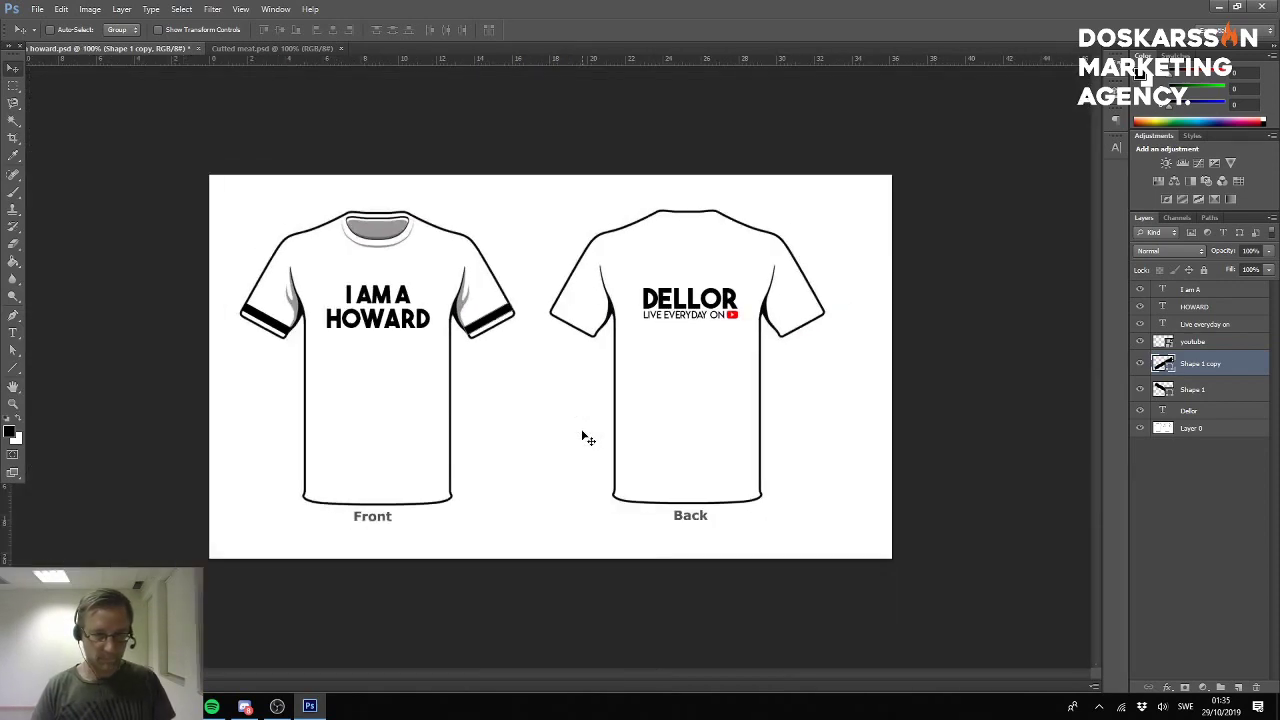
key("ctrl+plus")
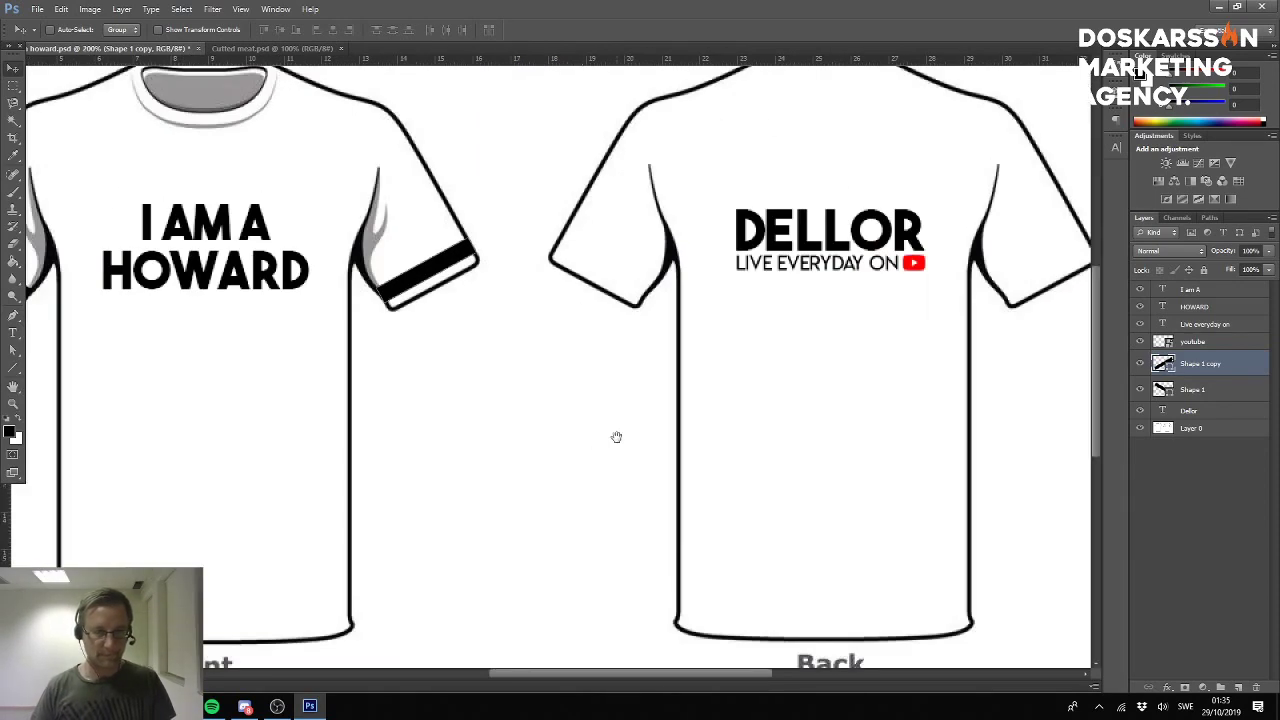
Check the fit of both front sleeve stripes up close and compare them in the full shirt mockup.
left_click_drag(616, 437, 503, 383)
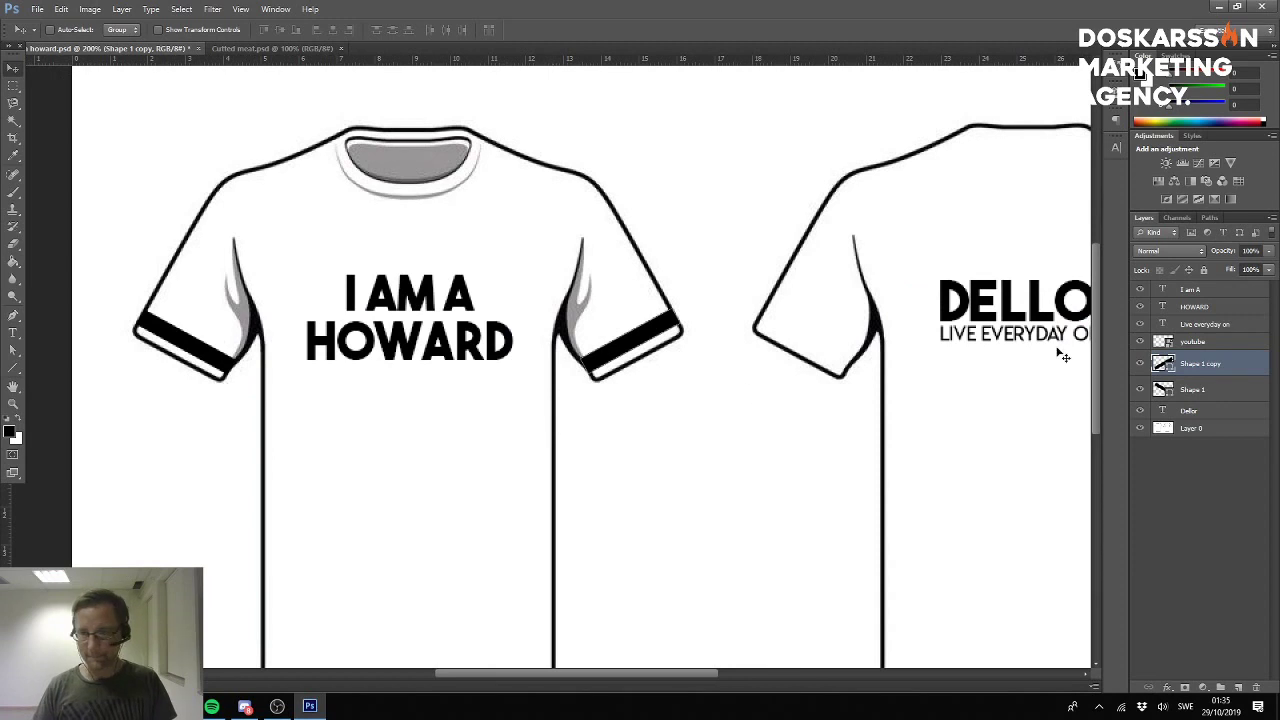
left_click(1216, 392)
left_click(1216, 430)
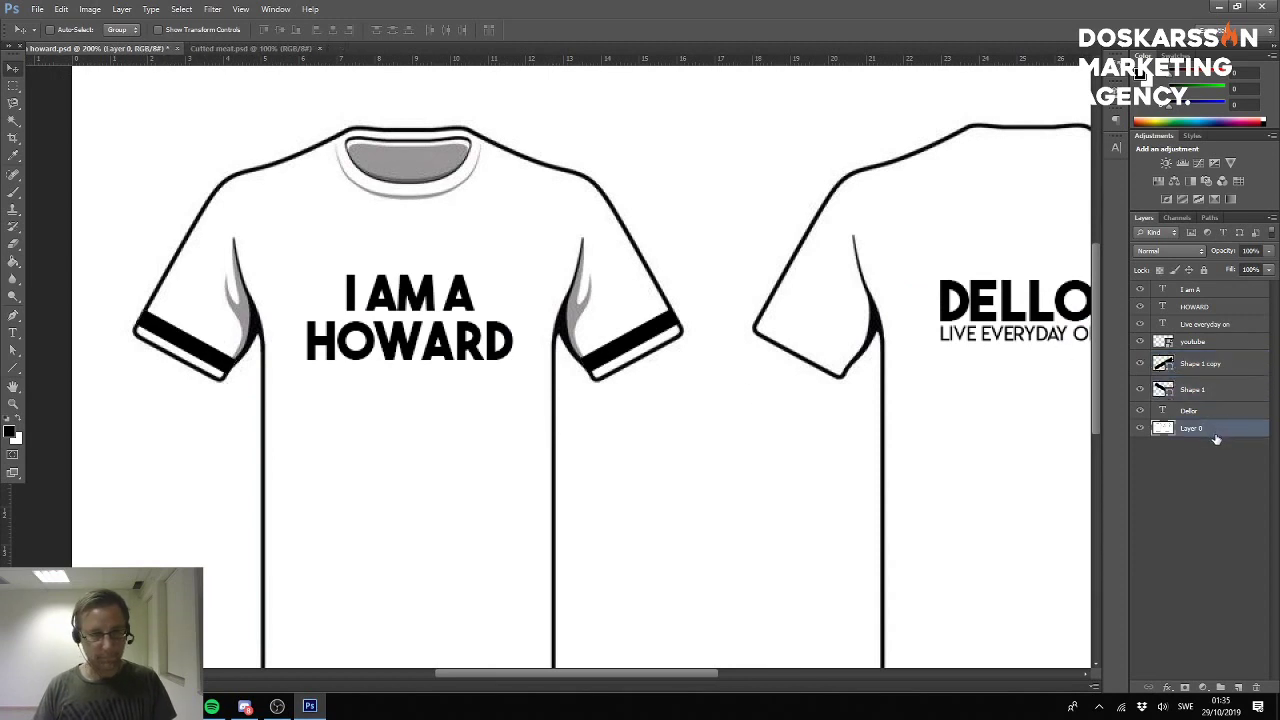
right_click(679, 344)
left_click(715, 341)
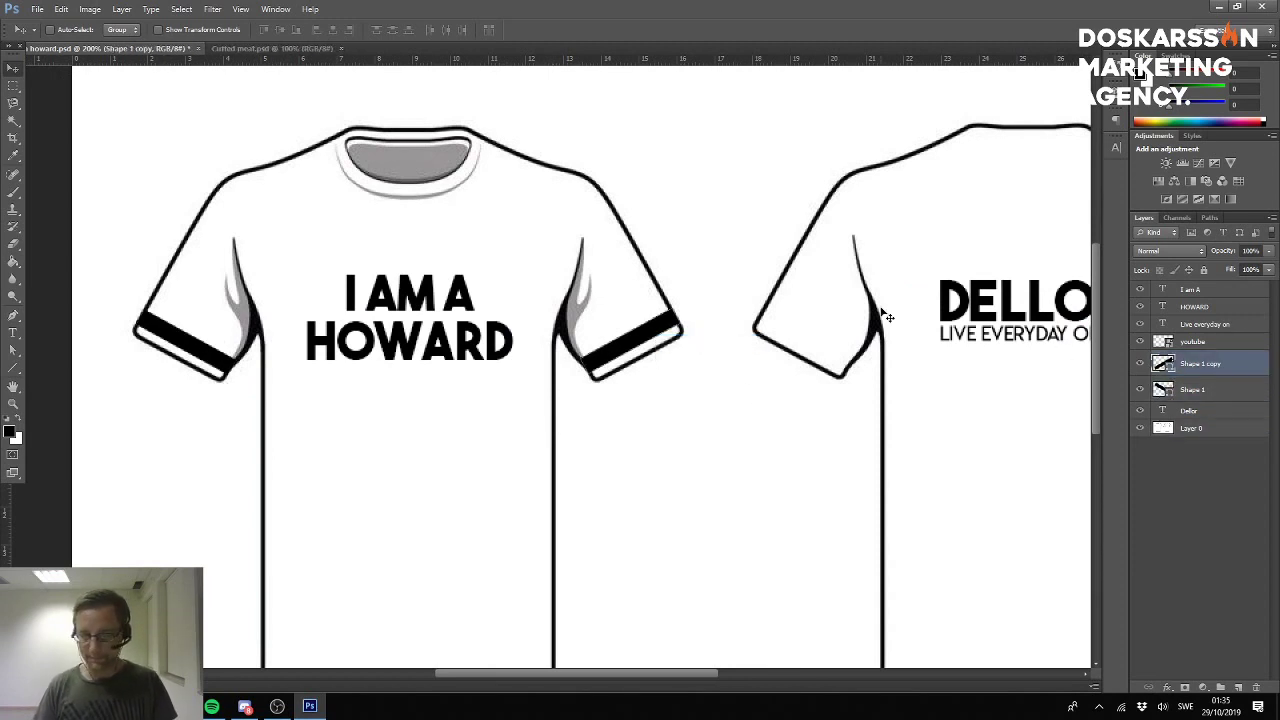
key("ctrl+plus")
key("ctrl+plus")
key("ctrl+plus")
key("ctrl+plus")
key("ctrl+plus")
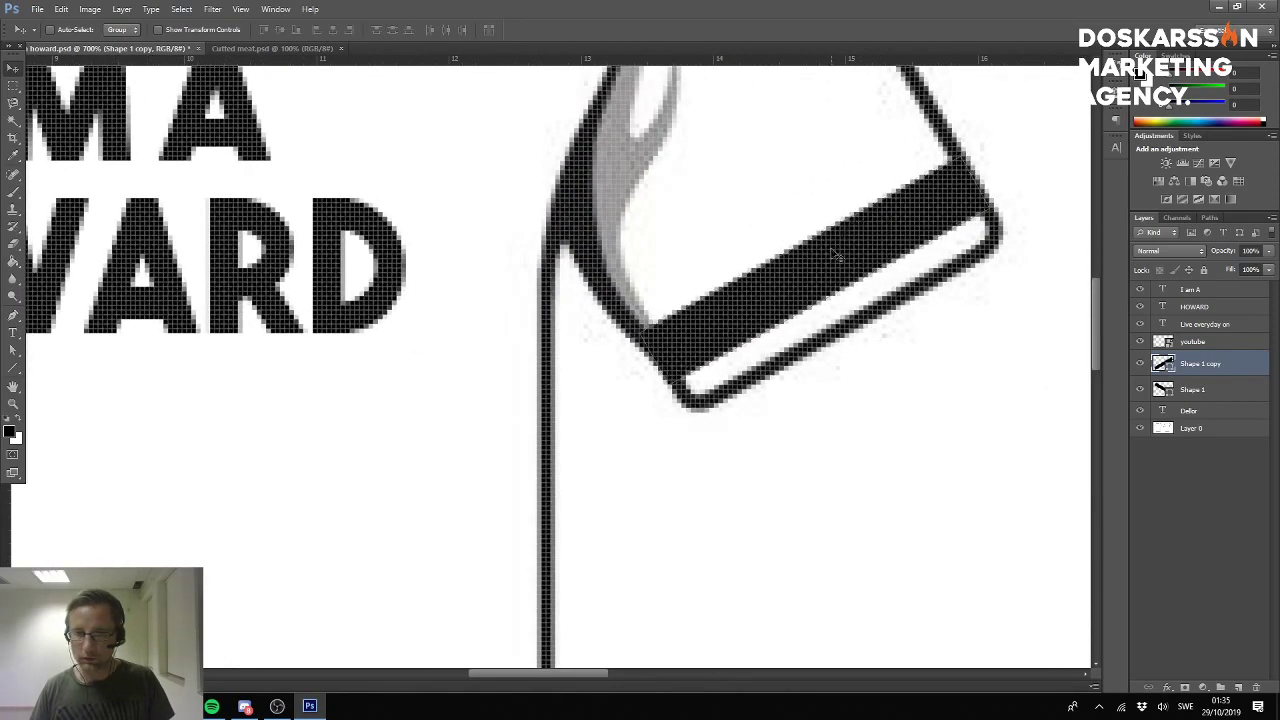
left_click(1221, 391)
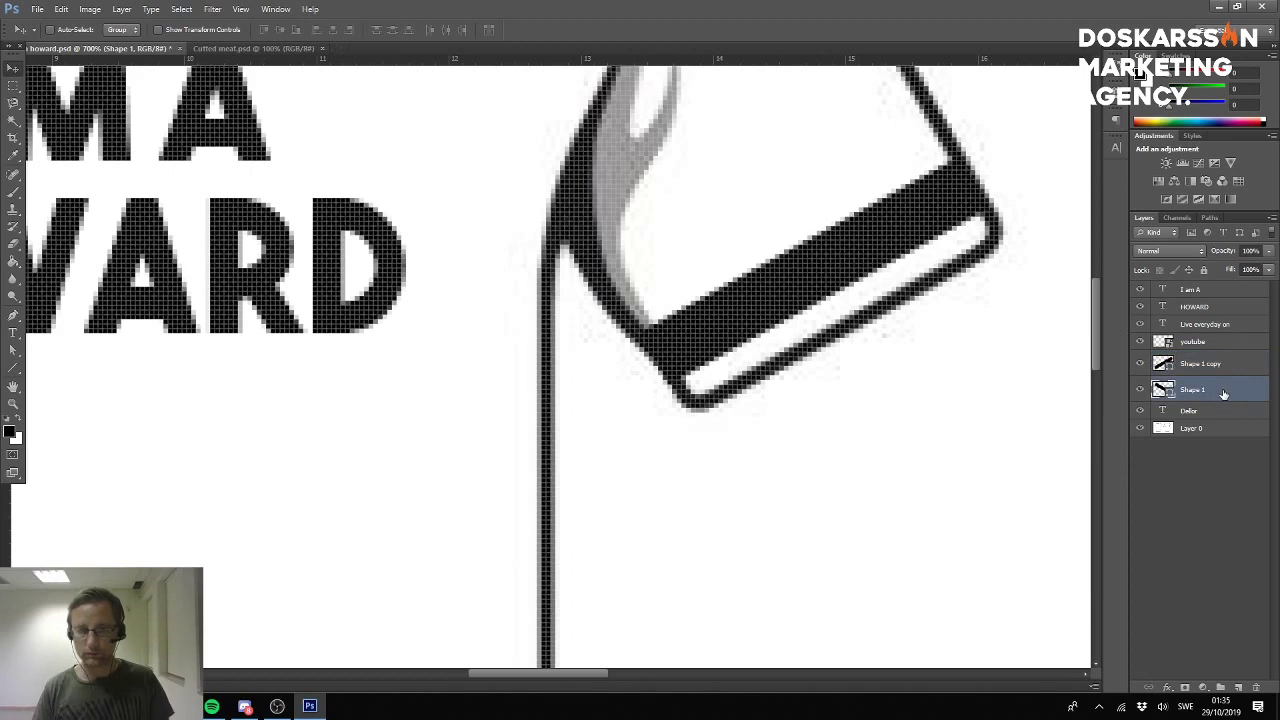
key("ctrl+minus")
key("ctrl+minus")
key("ctrl+minus")
key("ctrl+minus")
key("ctrl+minus")
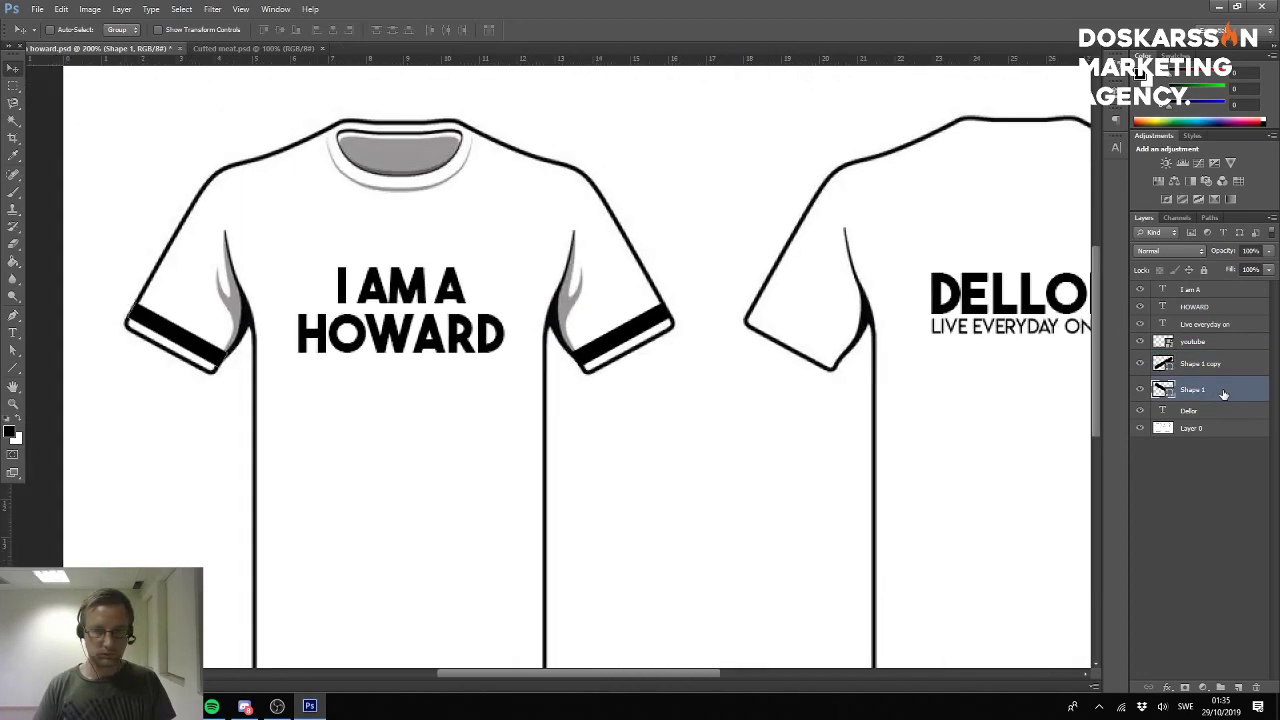
key("ctrl+minus")
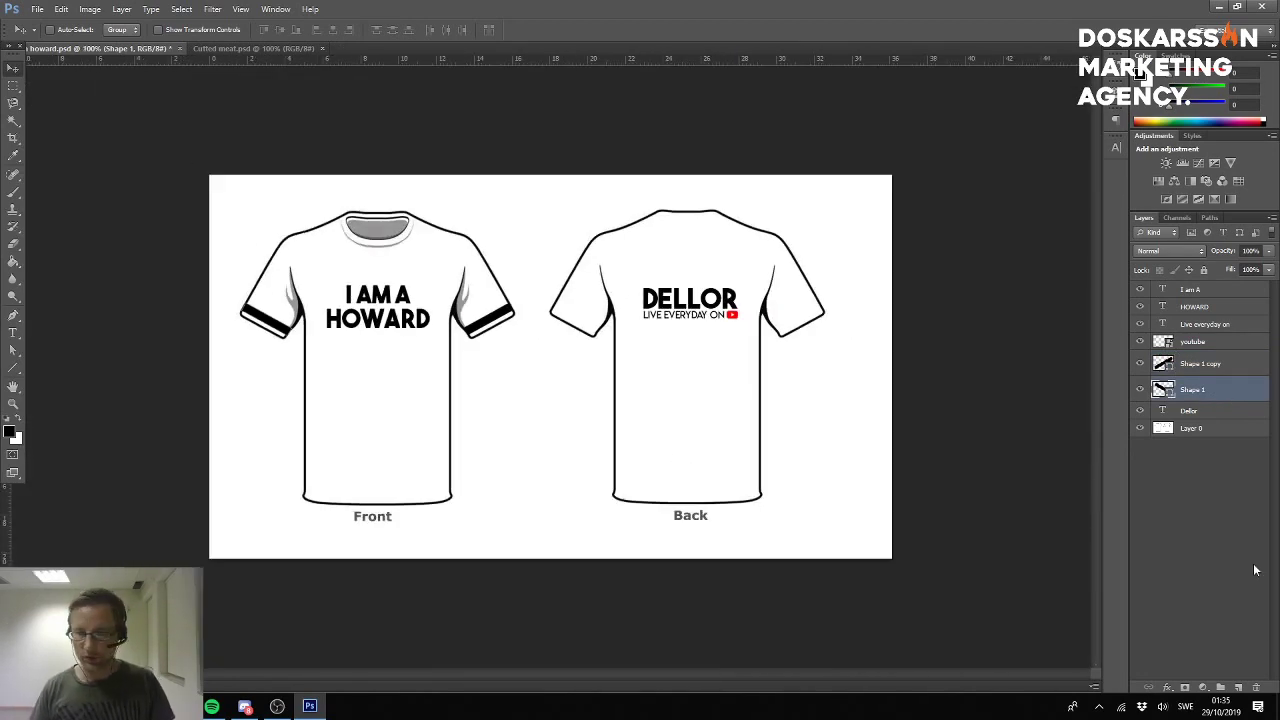
Duplicate both front sleeve stripes together and place the copies over the back shirt's sleeves.
left_click(1204, 366)
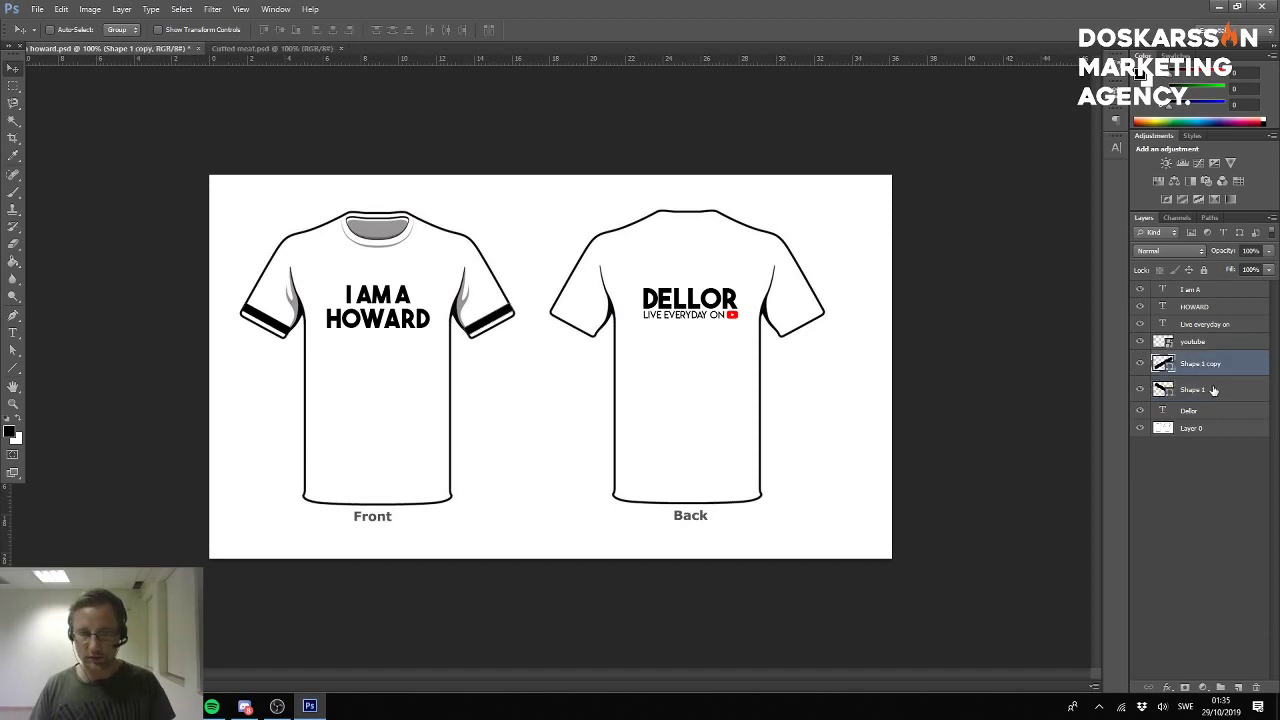
left_click(1216, 399, "ctrl")
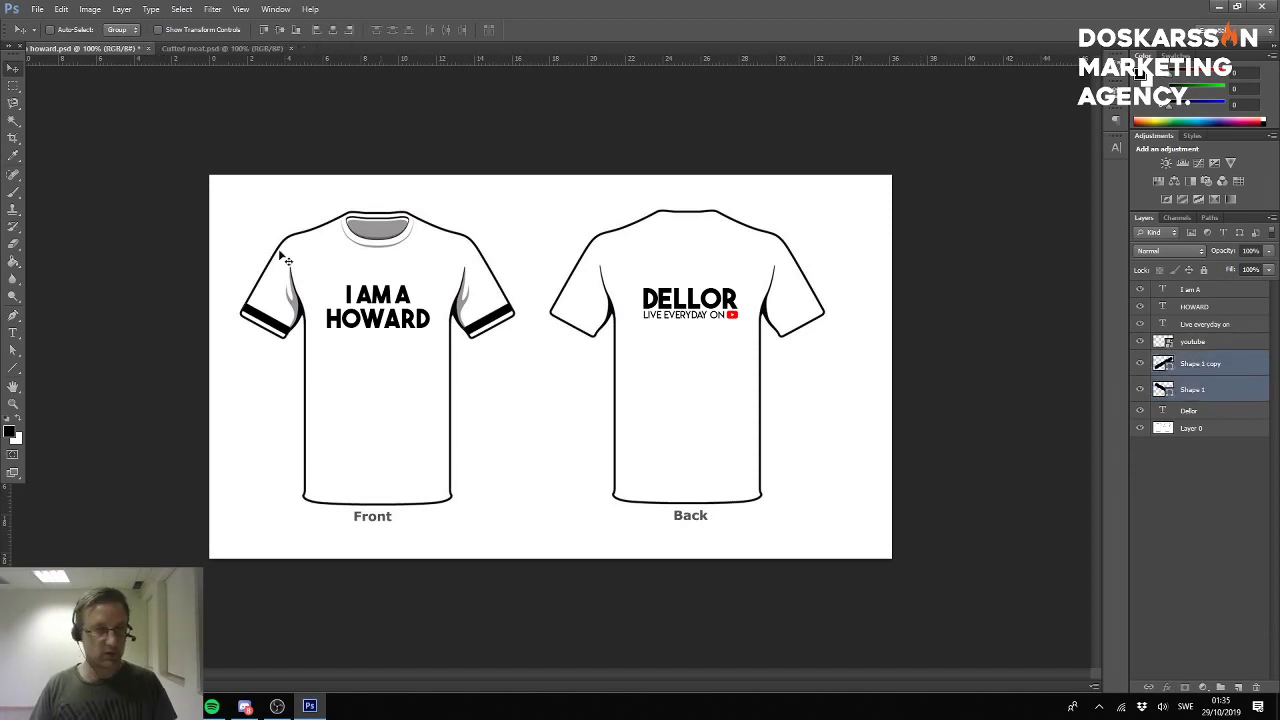
left_click_drag(375, 345, 684, 346)
Nudge the copied stripe on the back shirt's sleeve nearest the front view into place just above the hem.
key("ctrl+plus")
key("ctrl+plus")
key("ctrl+plus")
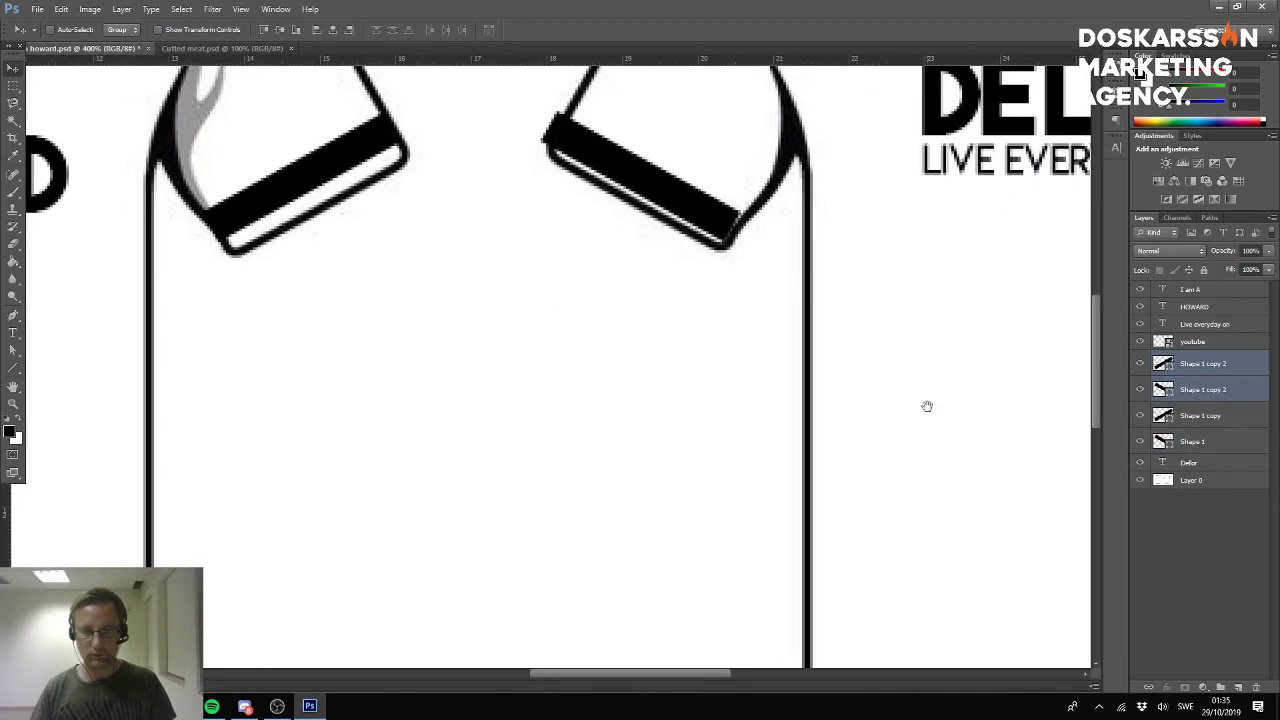
scroll(927, 406, "up", 3)
right_click(669, 334)
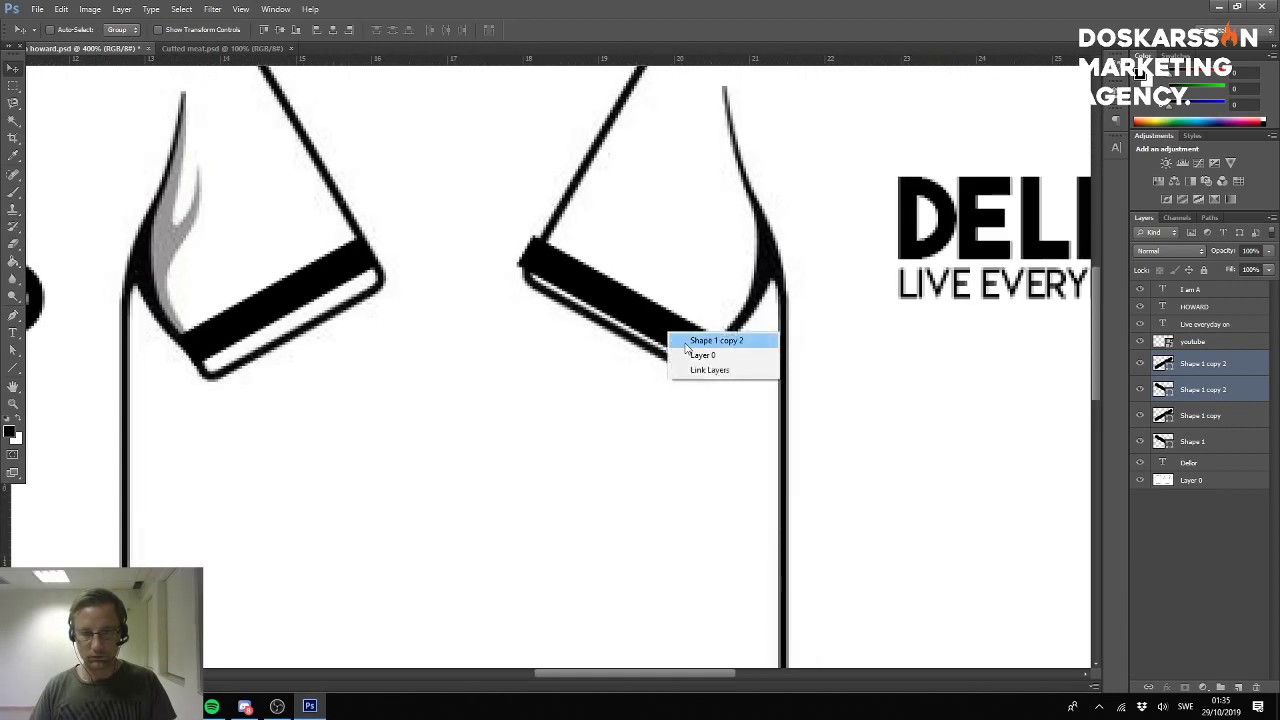
left_click(686, 345)
left_click_drag(658, 314, 667, 311)
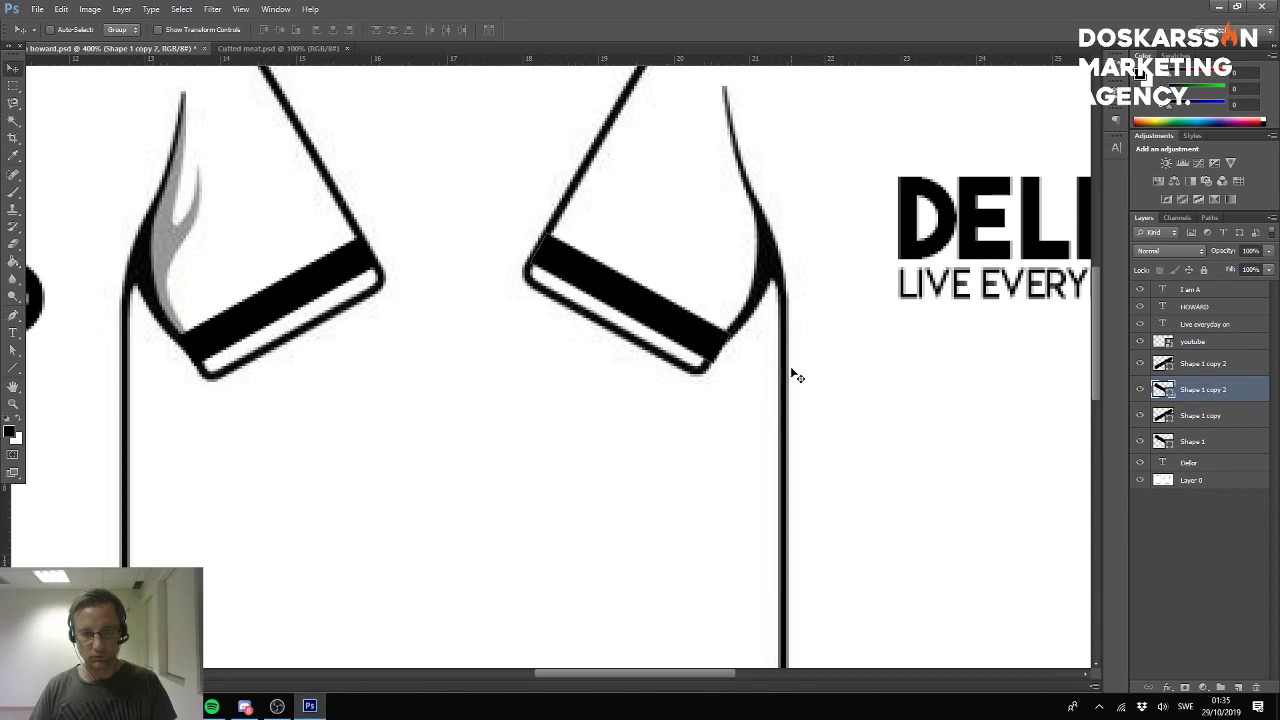
Scale that back-sleeve stripe down to about 98% and trim its size slightly further to fit within the sleeve's edges.
key("ctrl+t")
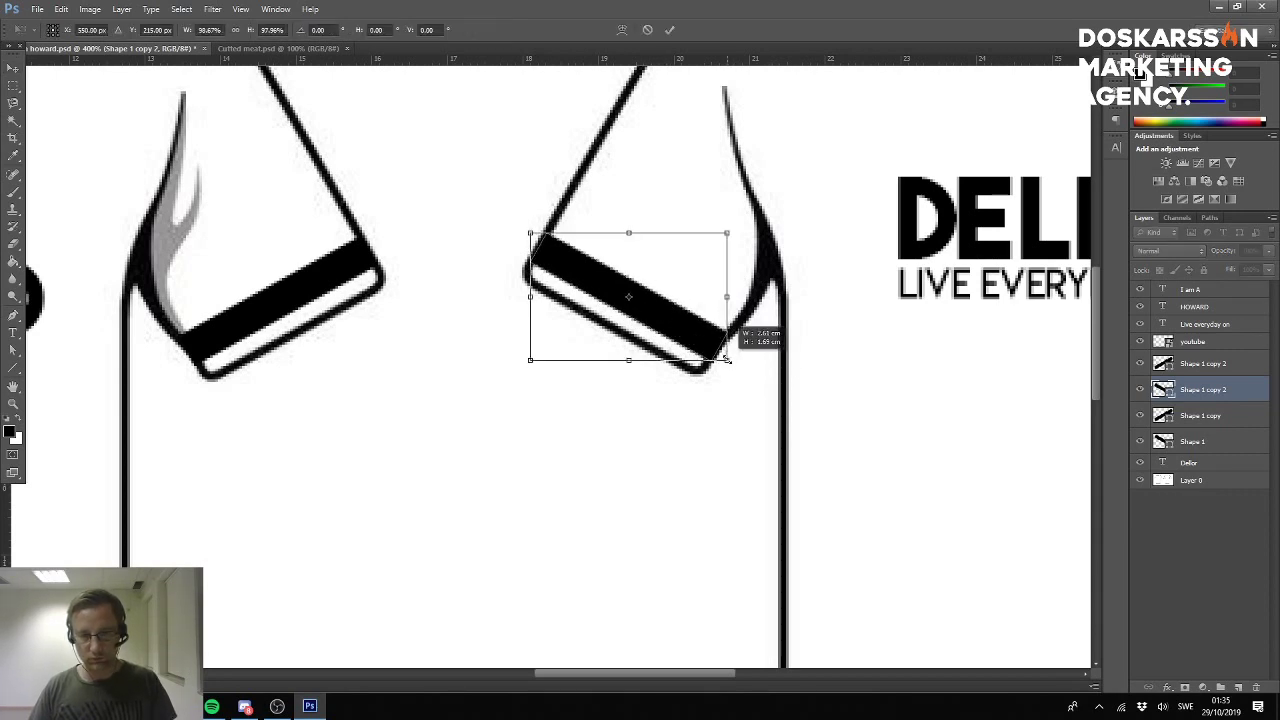
key("Return")
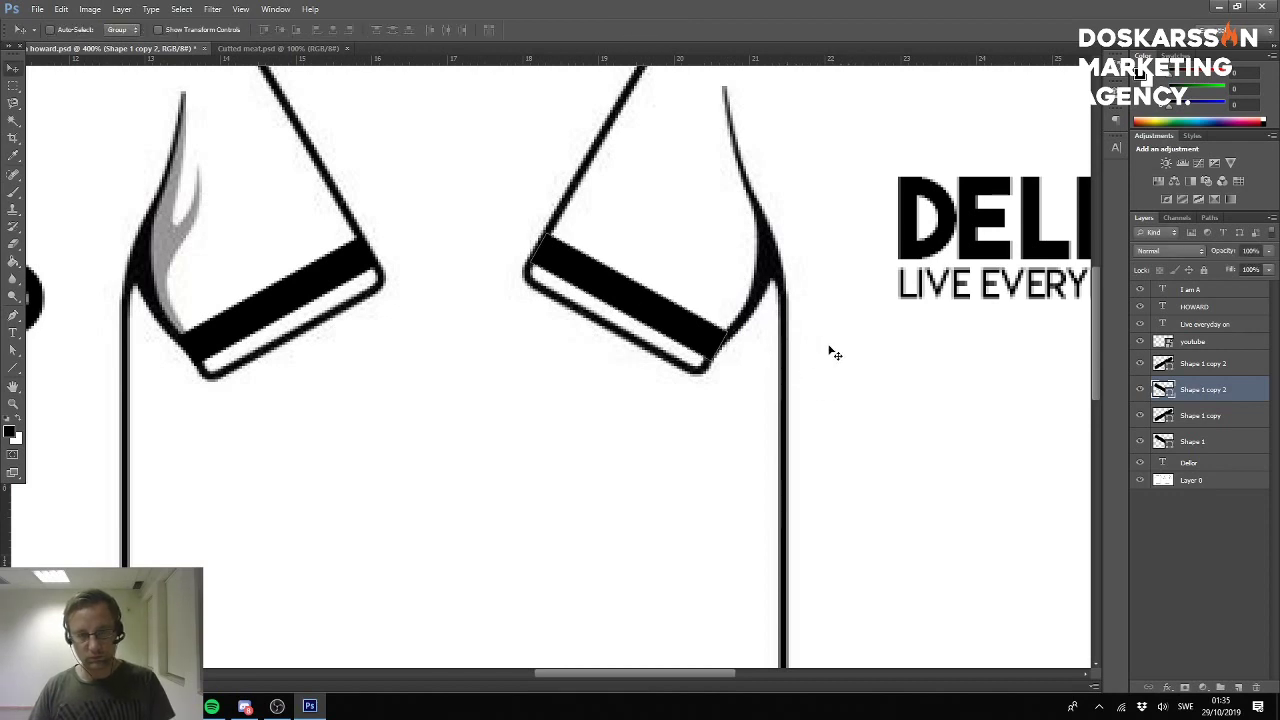
key("ctrl+t")
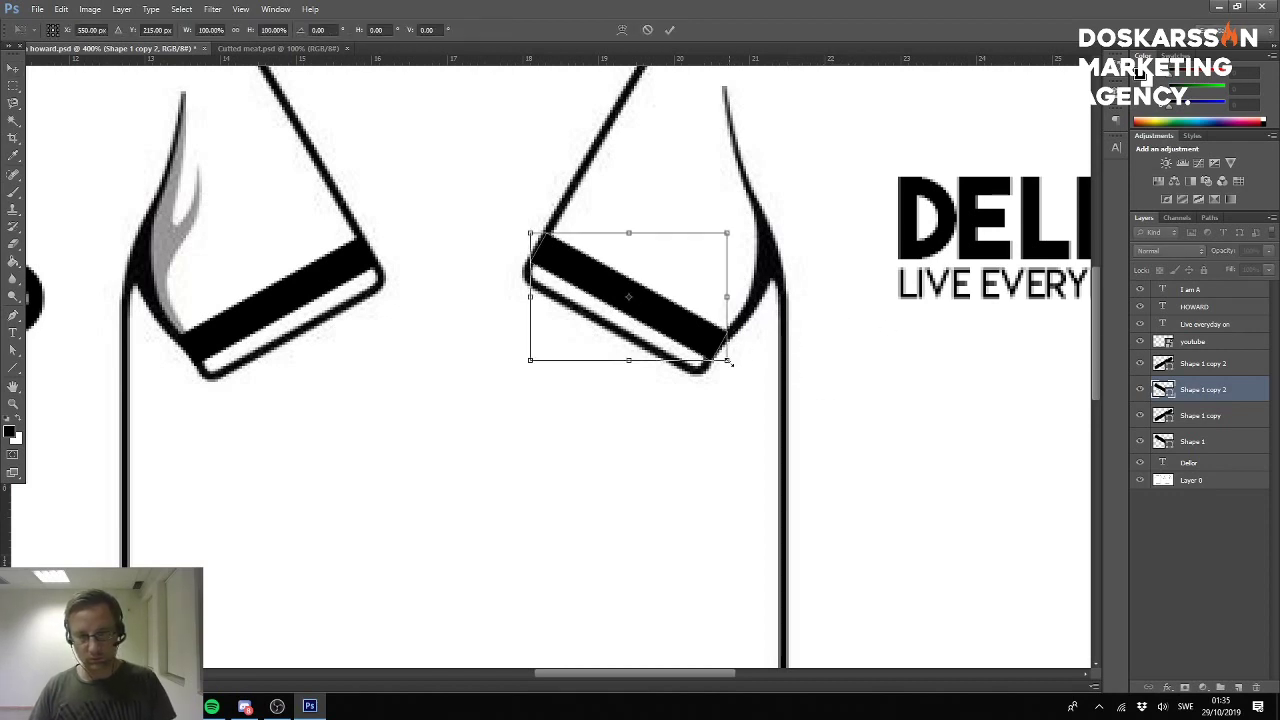
left_click_drag(728, 361, 725, 362)
left_click_drag(722, 358, 723, 359)
key("Return")
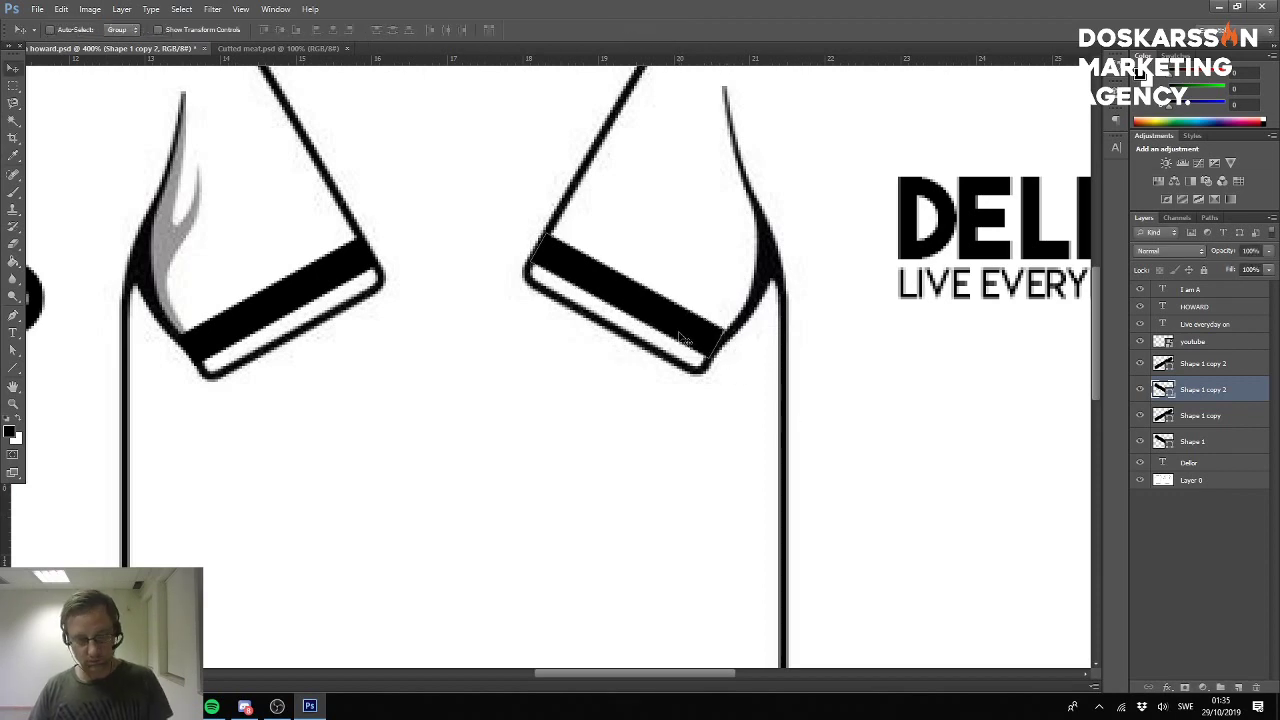
Rotate that back-sleeve stripe by 1.04° to match the slant of the hem.
key("ctrl+t")
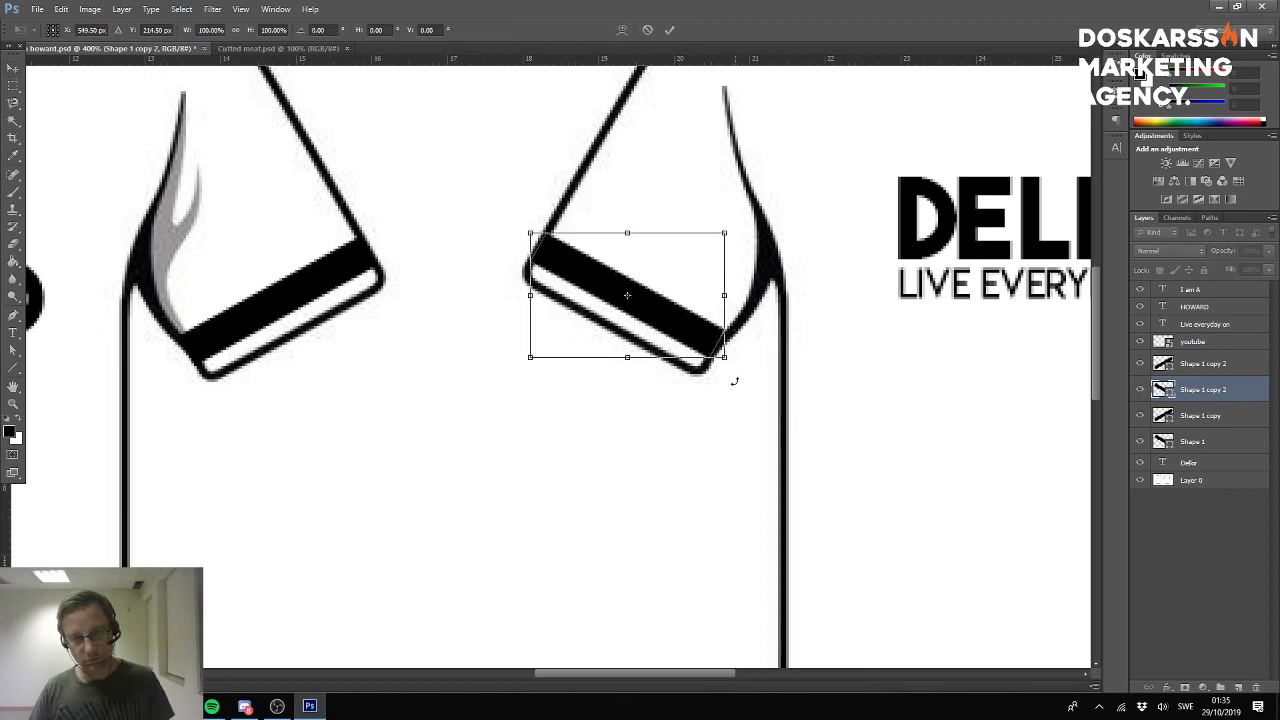
left_click_drag(734, 381, 734, 382)
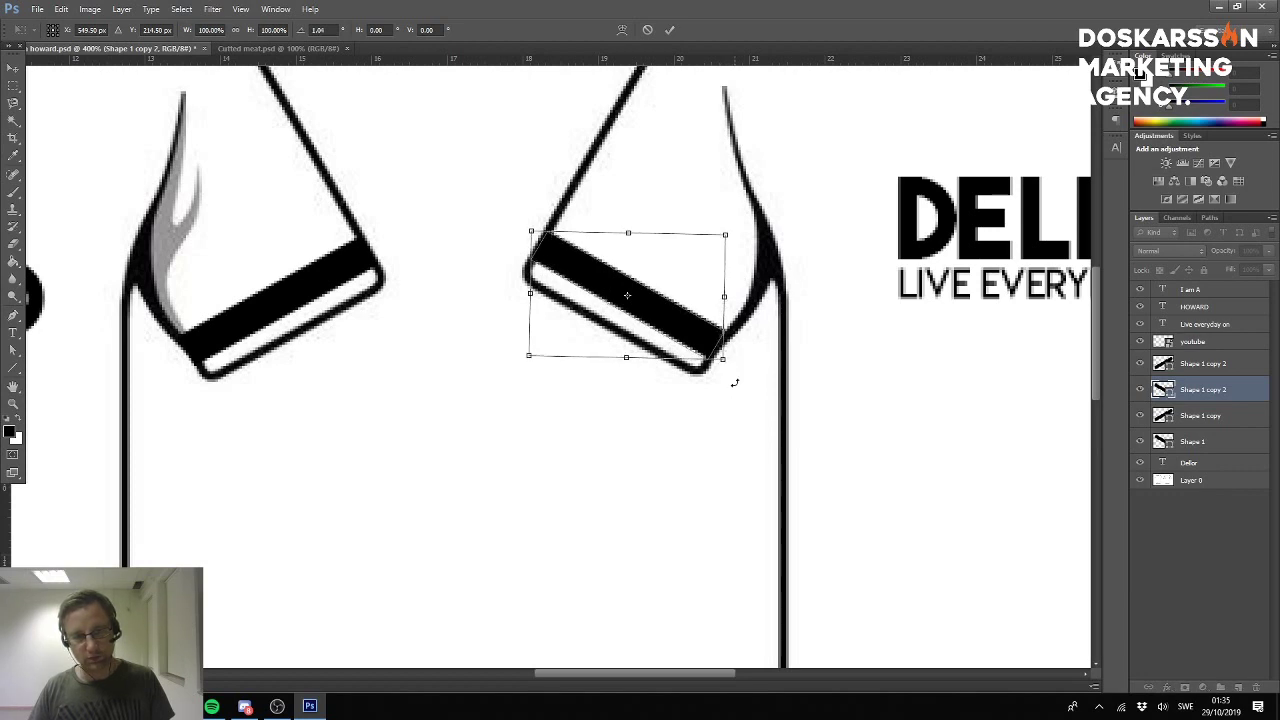
key("Return")
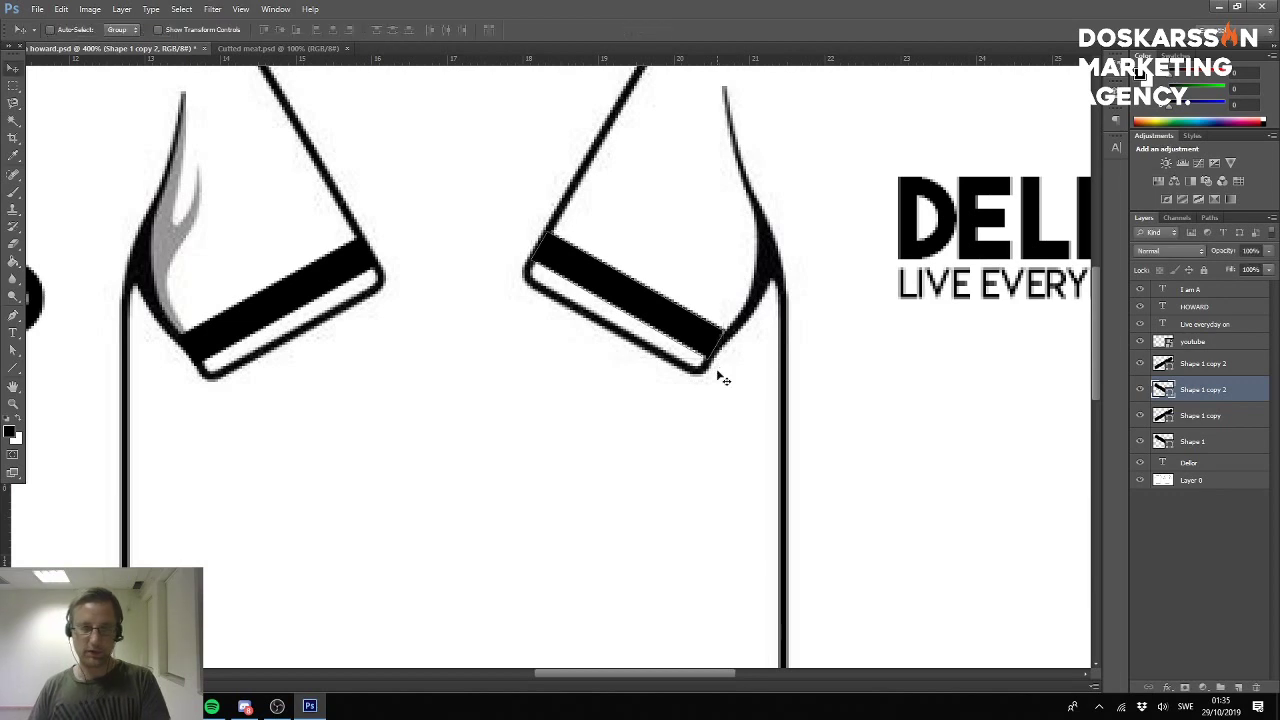
Move the other copied stripe onto the back shirt's outer sleeve so it spans the sleeve just above the hem.
left_click(1220, 420)
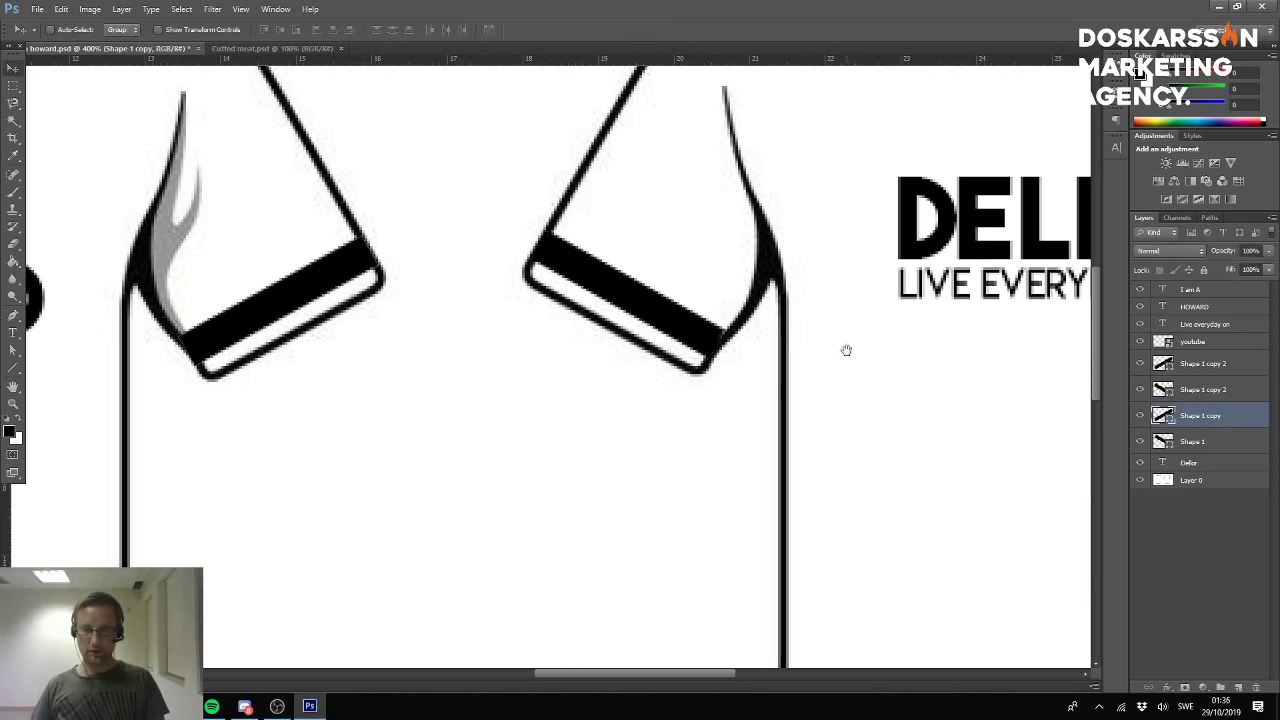
left_click_drag(834, 351, 104, 344)
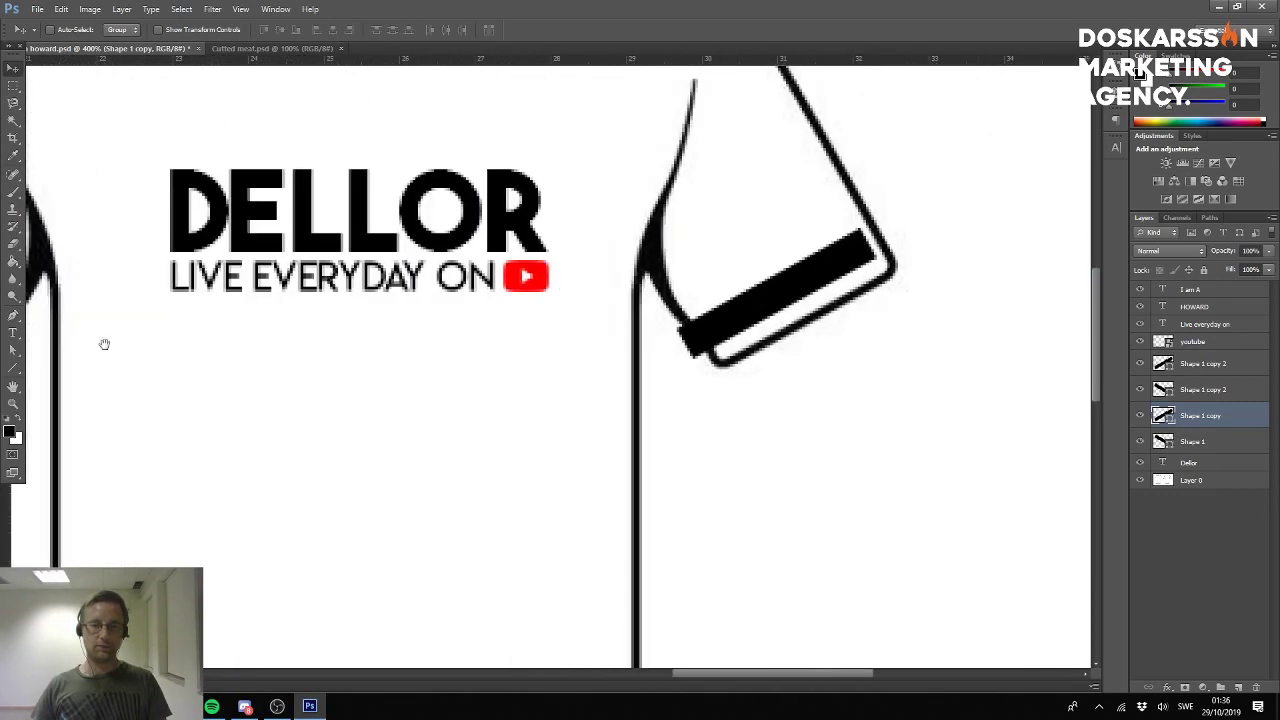
left_click_drag(626, 360, 726, 446)
right_click(531, 381)
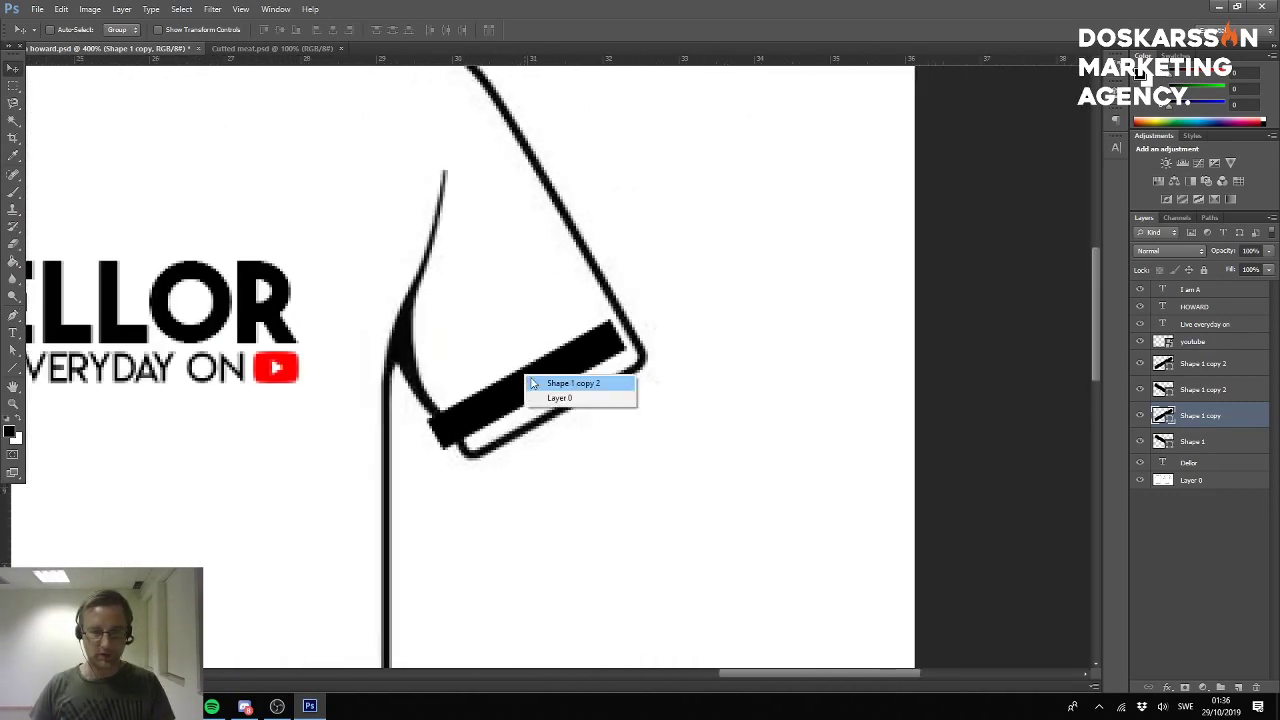
left_click(533, 383)
left_click_drag(533, 383, 548, 378)
left_click_drag(560, 454, 1018, 461)
key("ctrl+minus")
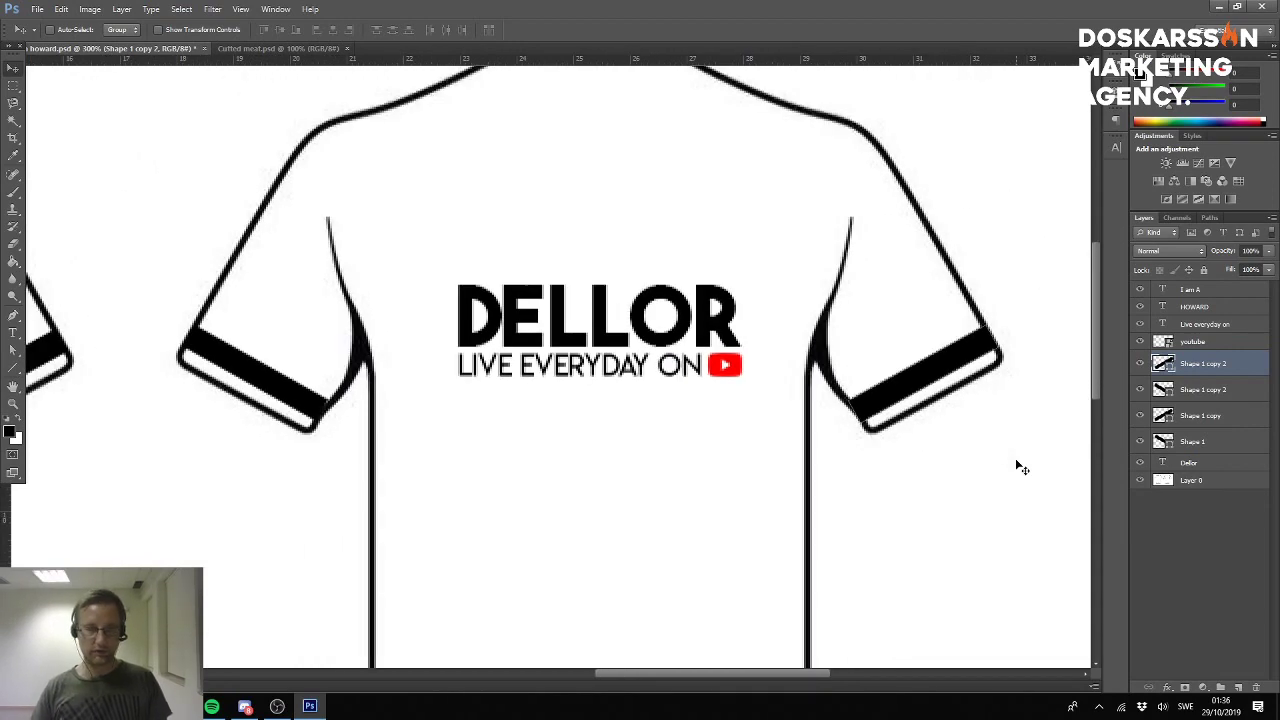
Save the finished mockup as the PNG "I am a howard.png" in the Dellor folder, replacing the existing file, with no compression or interlacing.
key("ctrl+minus")
key("ctrl+minus")
key("ctrl+minus")
key("ctrl+minus")
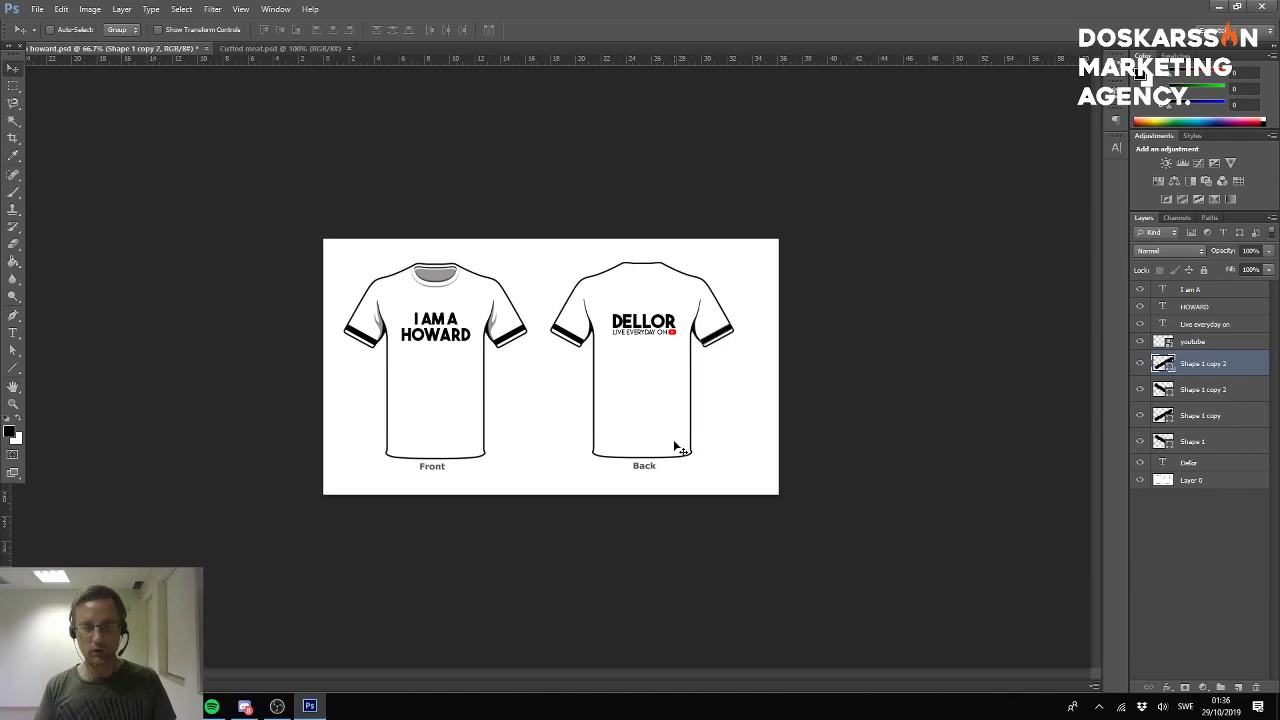
key("ctrl+plus")
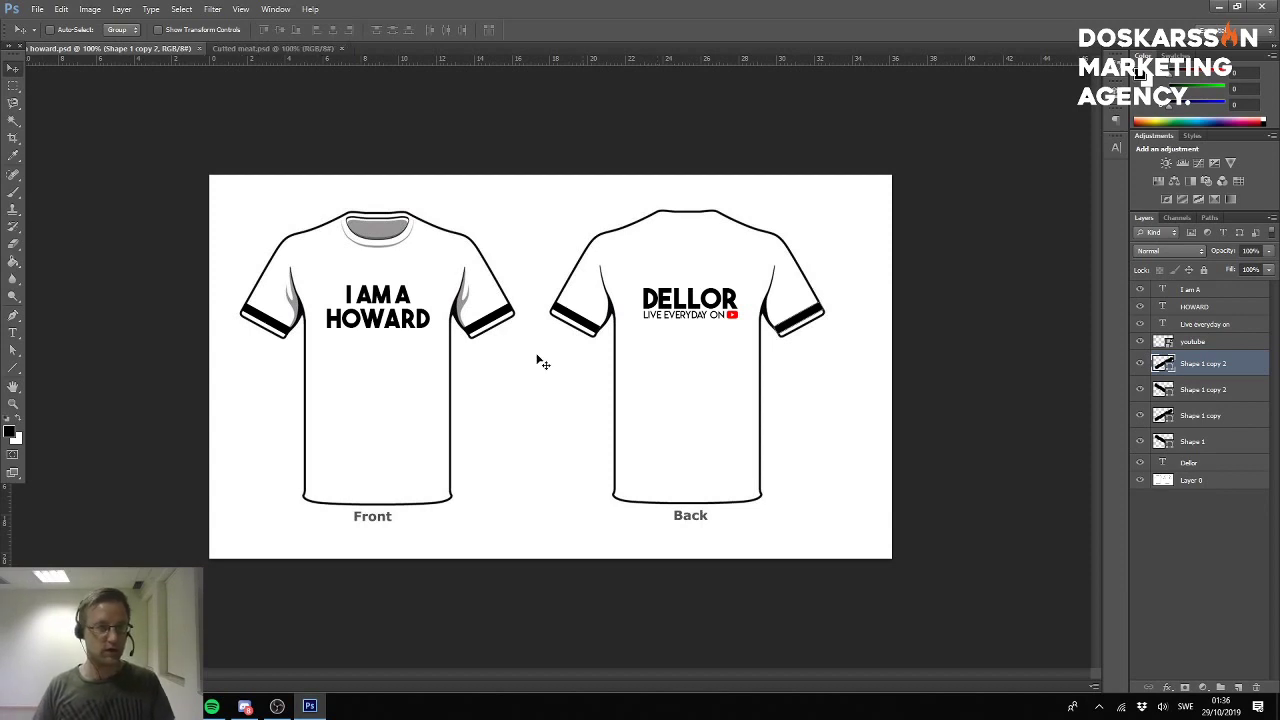
left_click(37, 9)
left_click(98, 179)
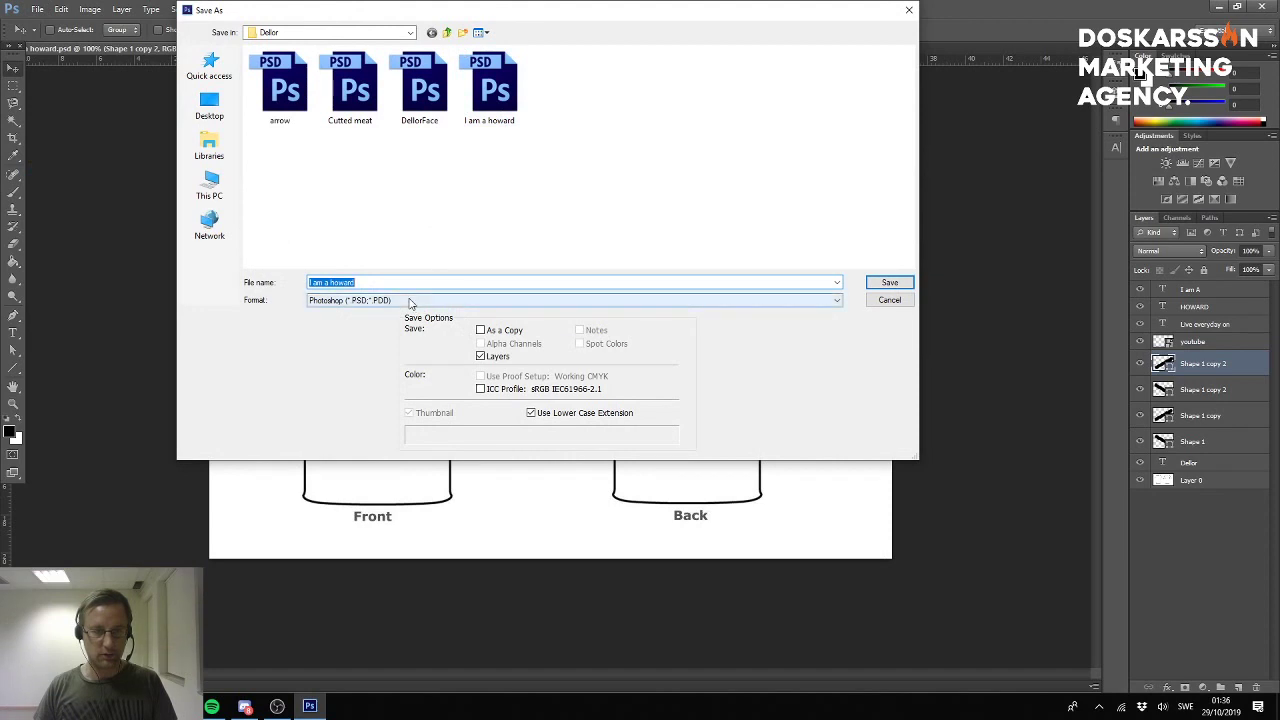
left_click(410, 300)
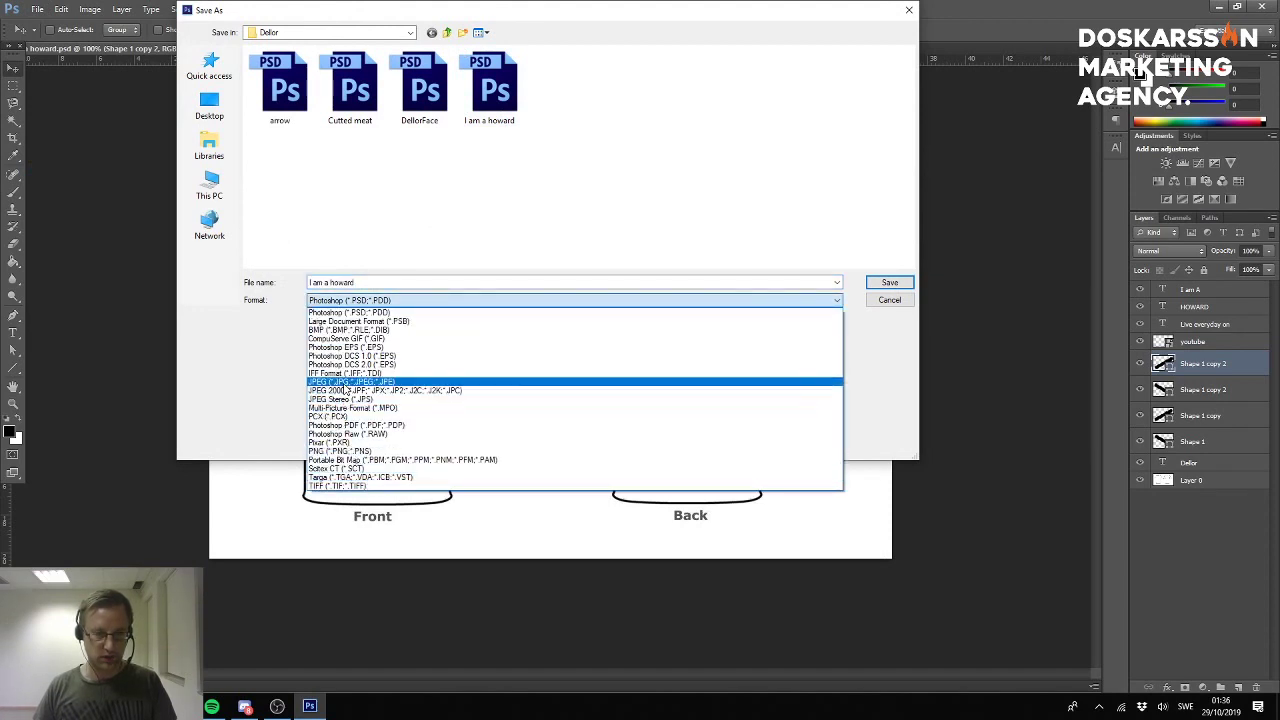
left_click(340, 451)
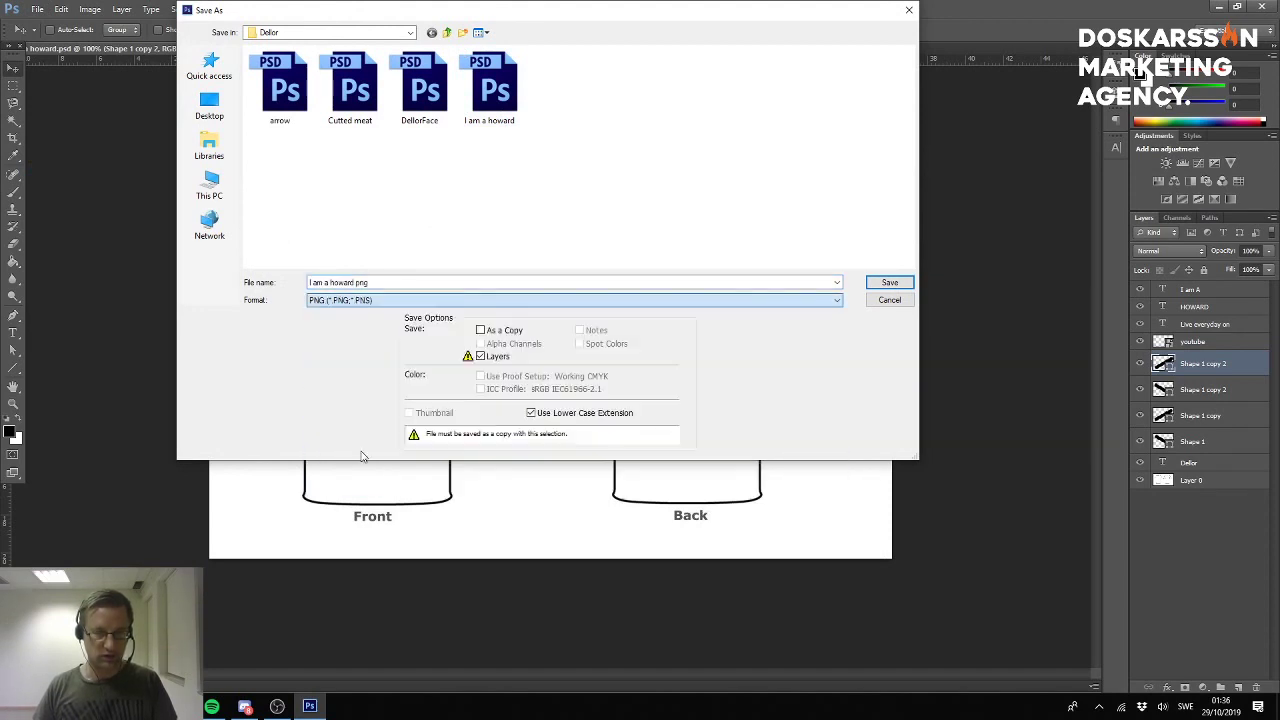
left_click(888, 283)
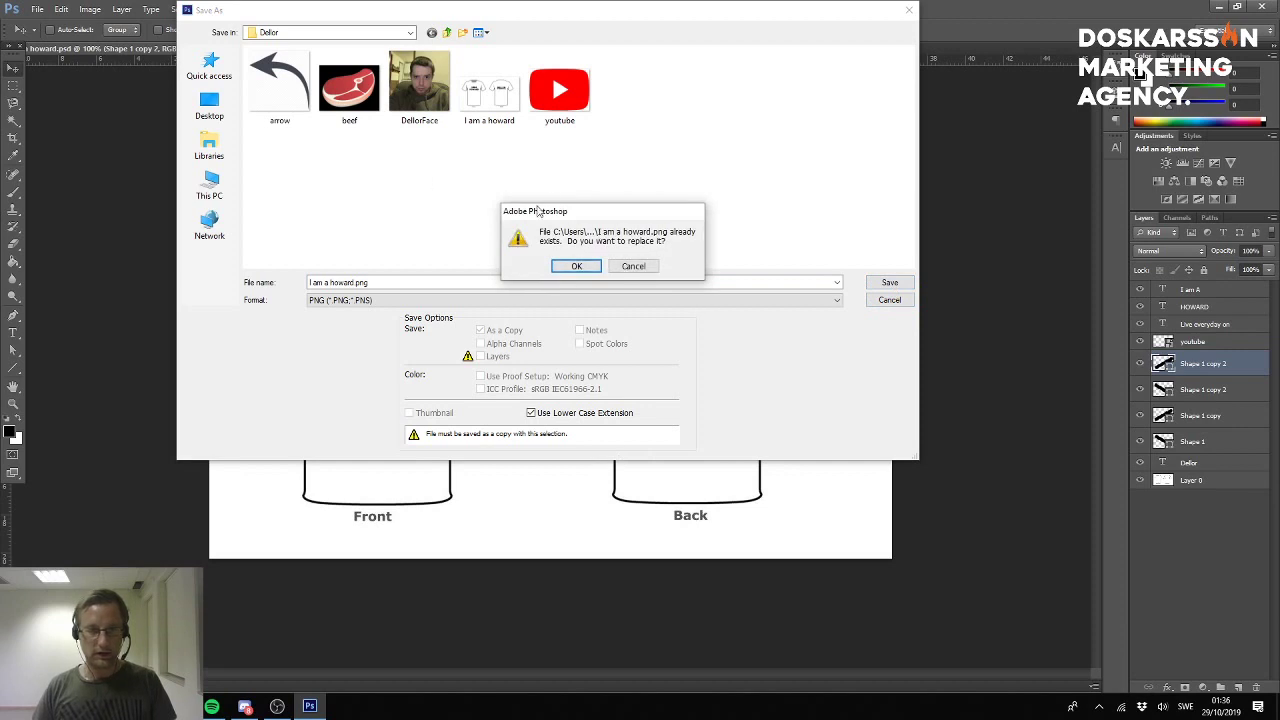
left_click(561, 268)
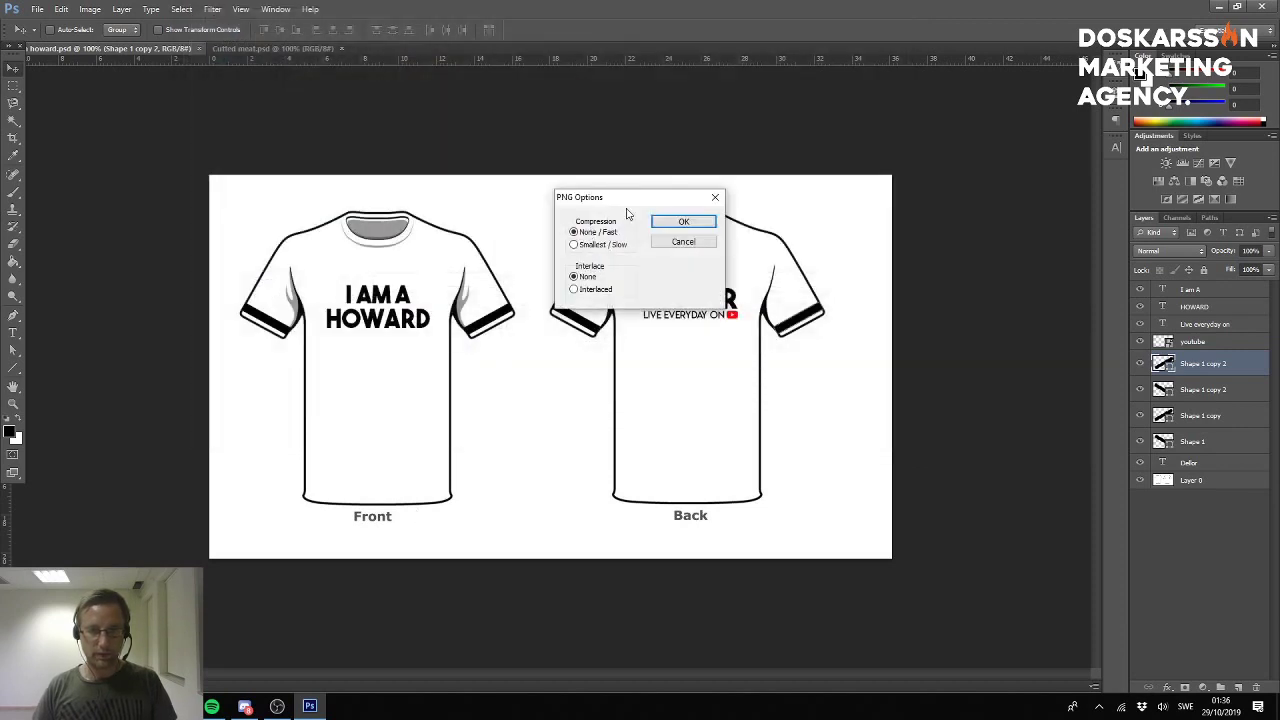
left_click(675, 222)
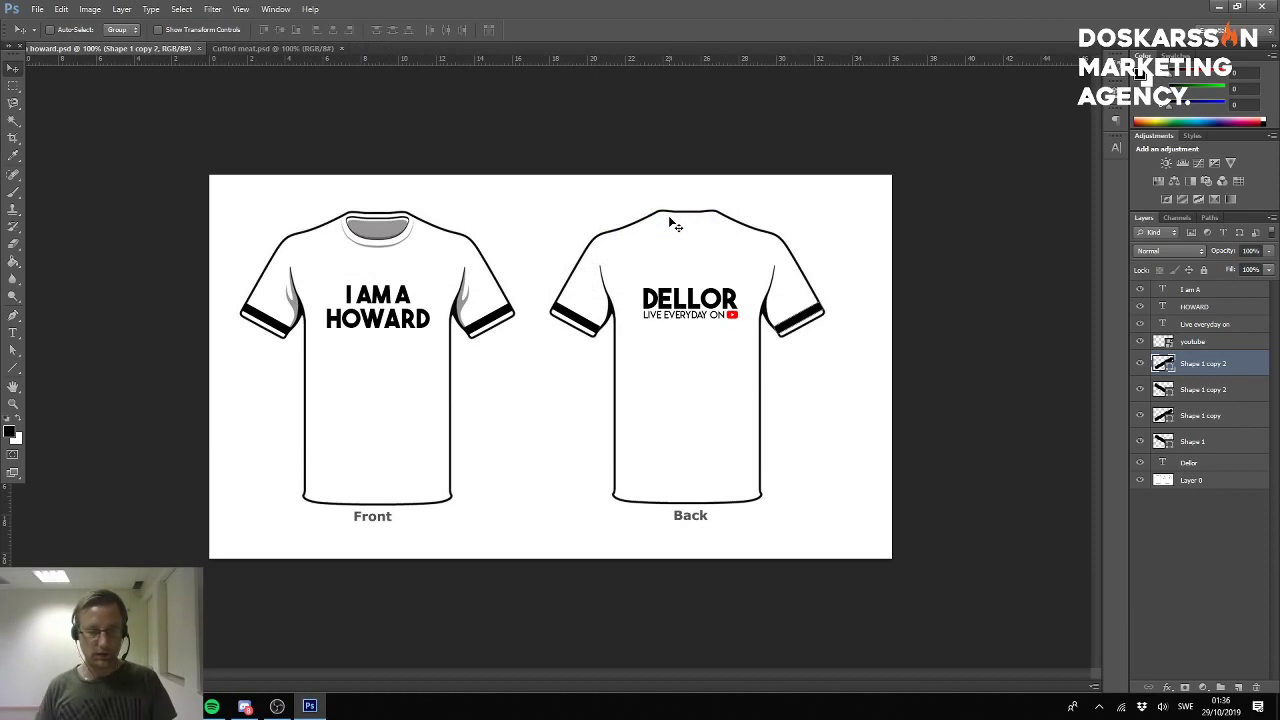
Switch to OBS Studio and transition the live stream to the "Thanks for watching!" scene using the Stinger transition.
left_click(277, 706)
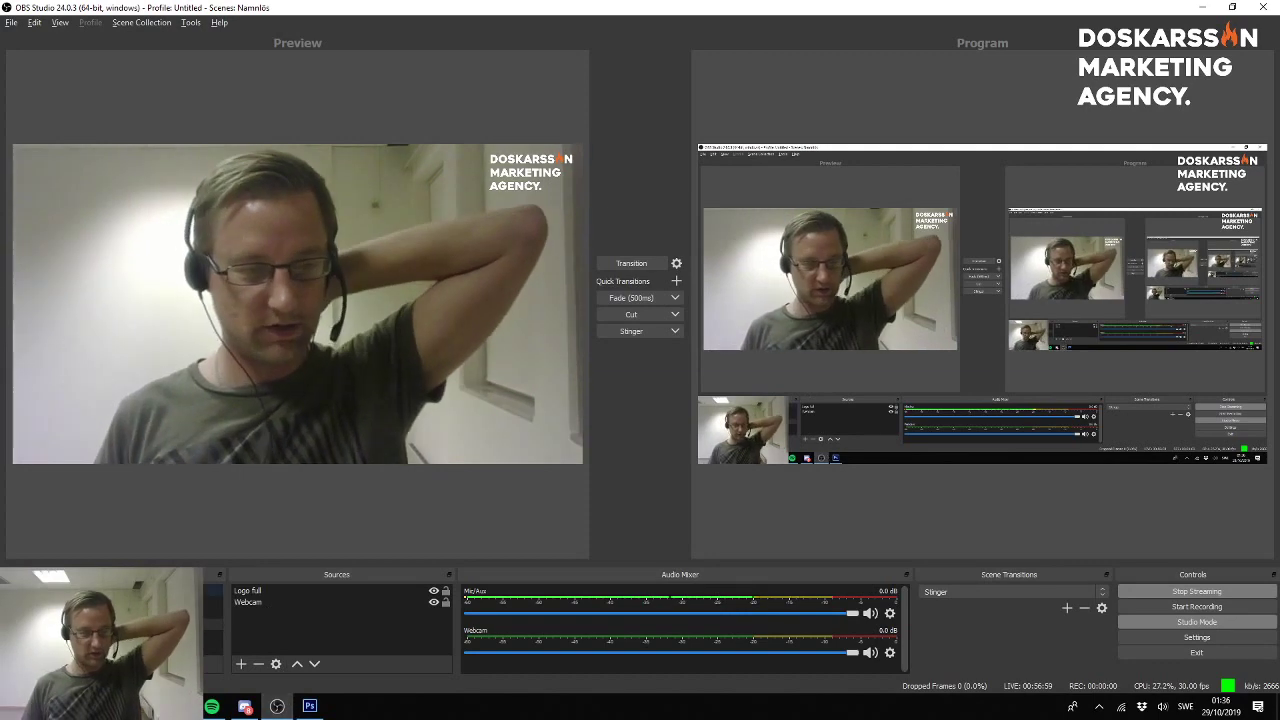
left_click(110, 642)
left_click(110, 654)
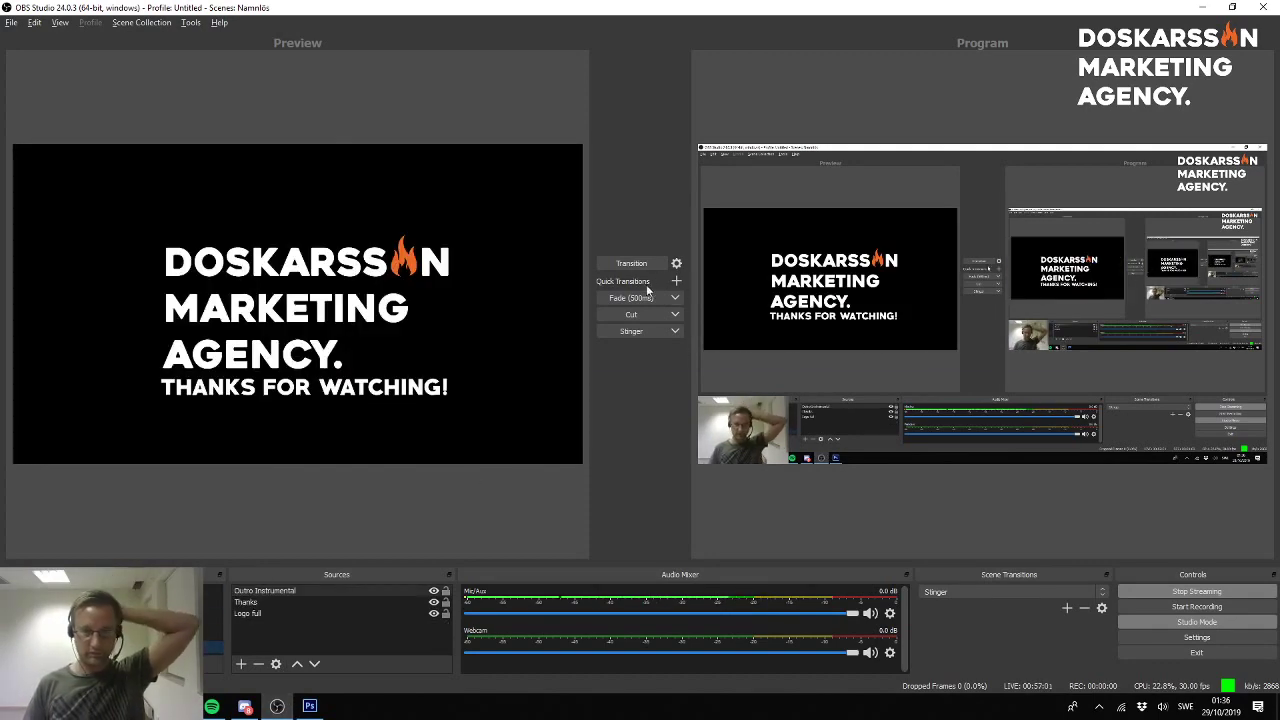
left_click(636, 332)
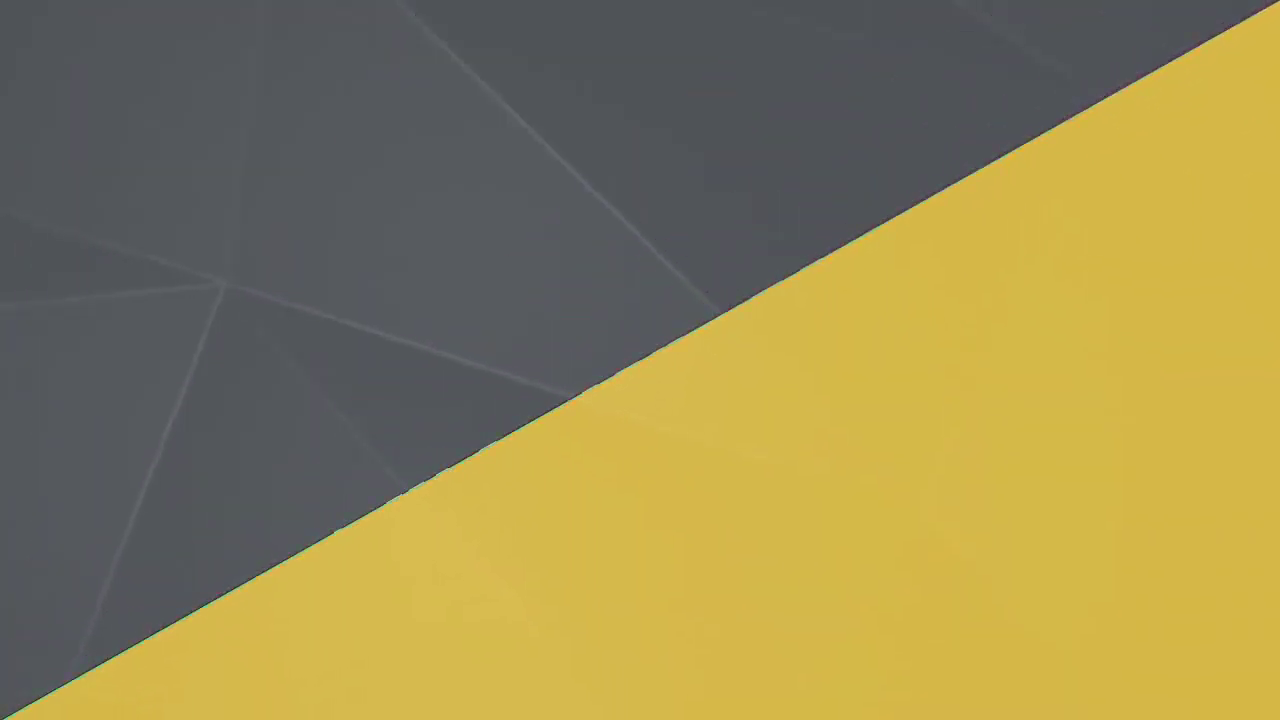